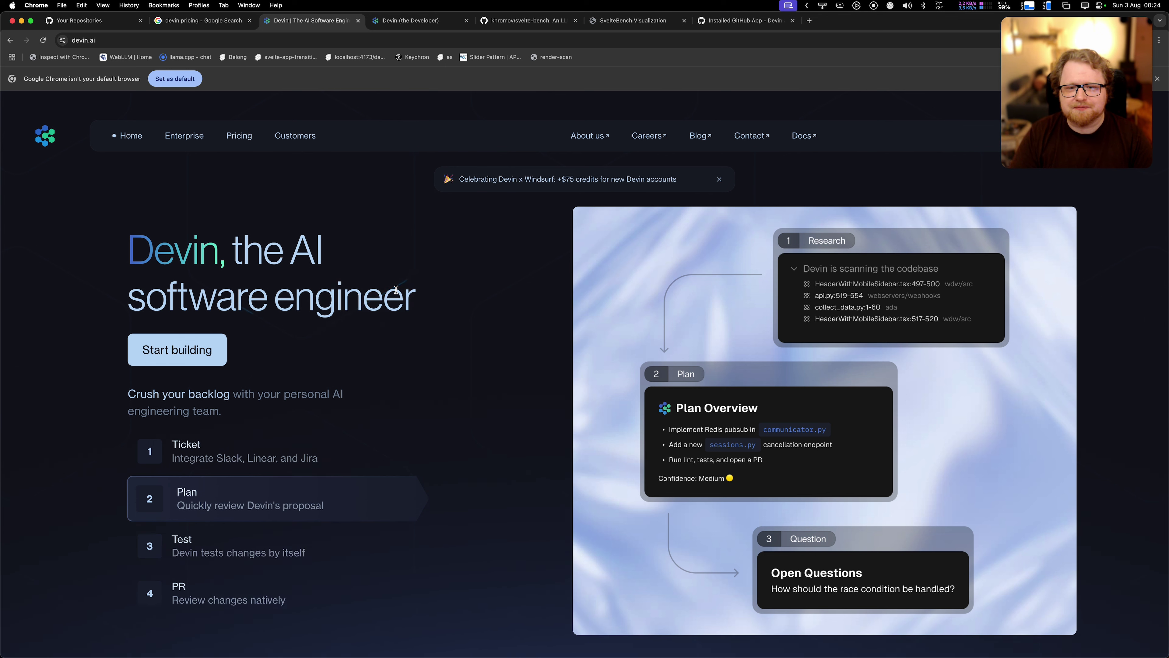
- Open the Devin pricing page and compare the Core, Team and Enterprise plans
{"action": "left_click", "coordinate": [246, 139]}
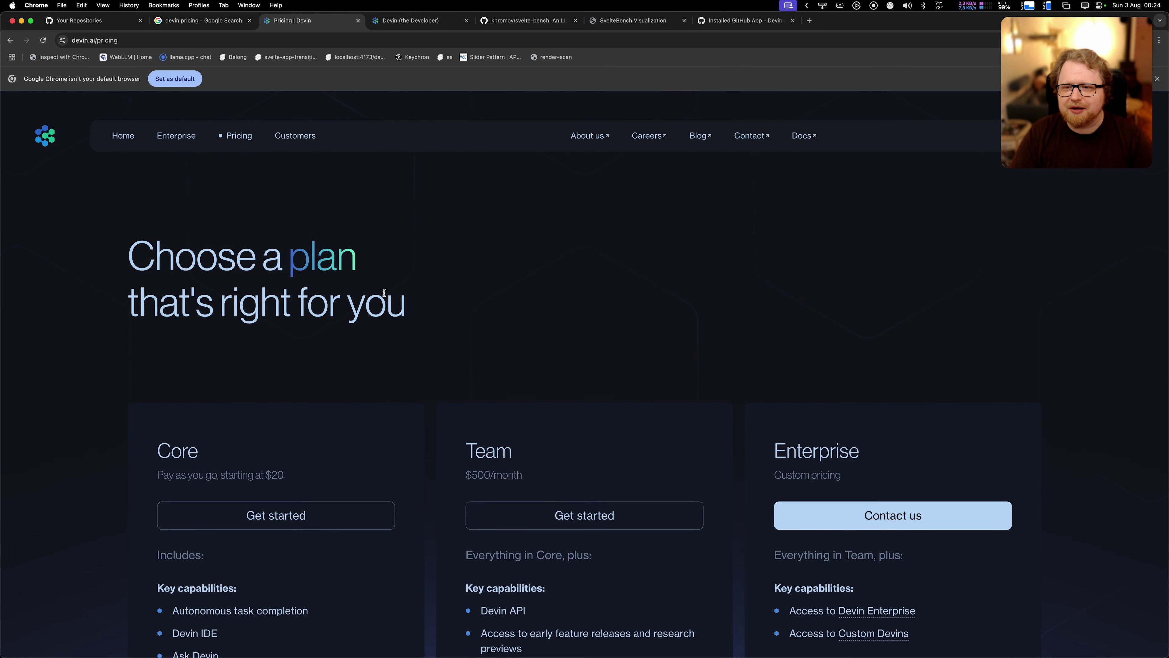
{"action": "scroll", "coordinate": [384, 293], "scroll_direction": "down", "scroll_amount": 3}
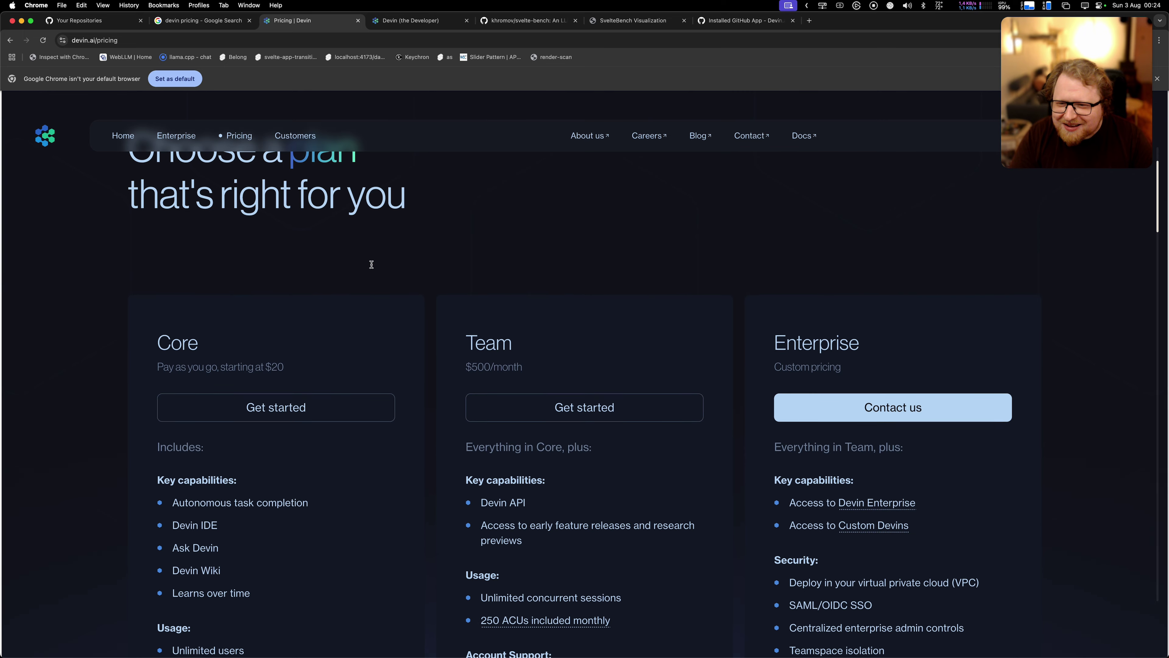
{"action": "scroll", "coordinate": [371, 264], "scroll_direction": "up", "scroll_amount": 1}
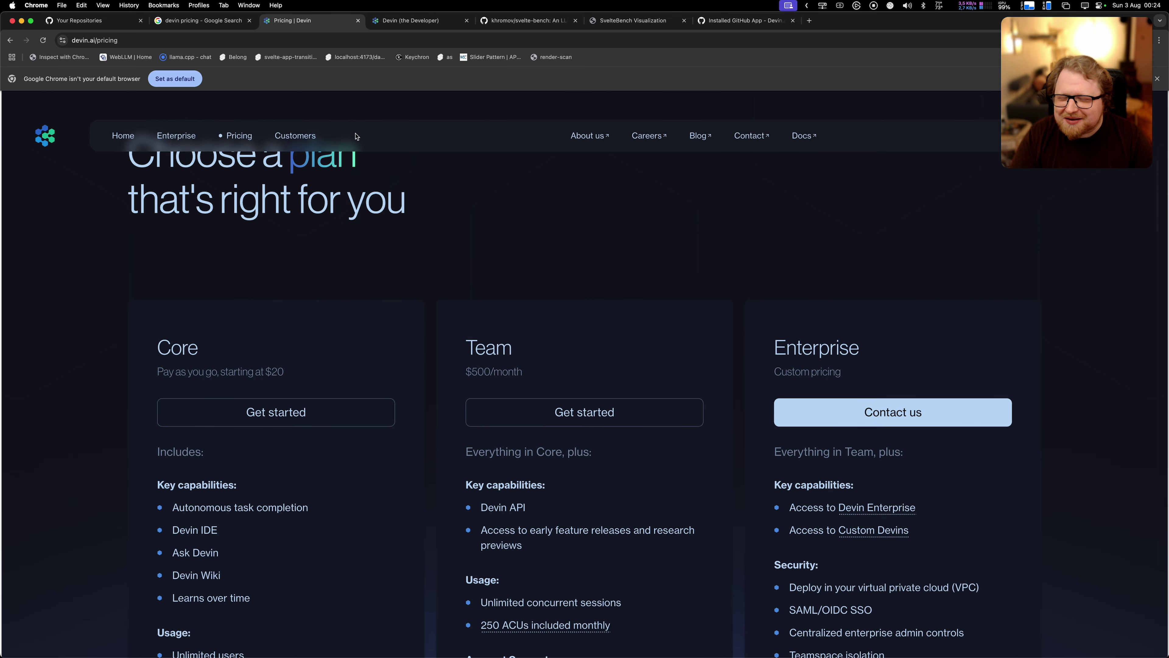
{"action": "scroll", "coordinate": [359, 189], "scroll_direction": "down", "scroll_amount": 1}
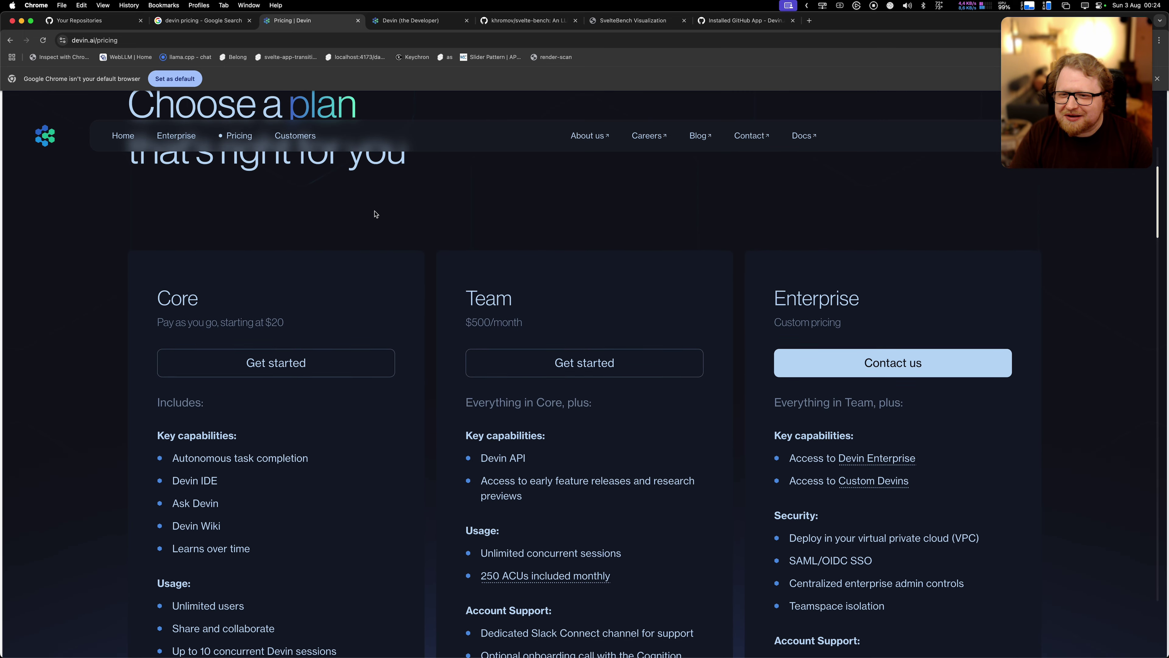
{"action": "scroll", "coordinate": [414, 240], "scroll_direction": "up", "scroll_amount": 1}
{"action": "scroll", "coordinate": [429, 253], "scroll_direction": "down", "scroll_amount": 1}
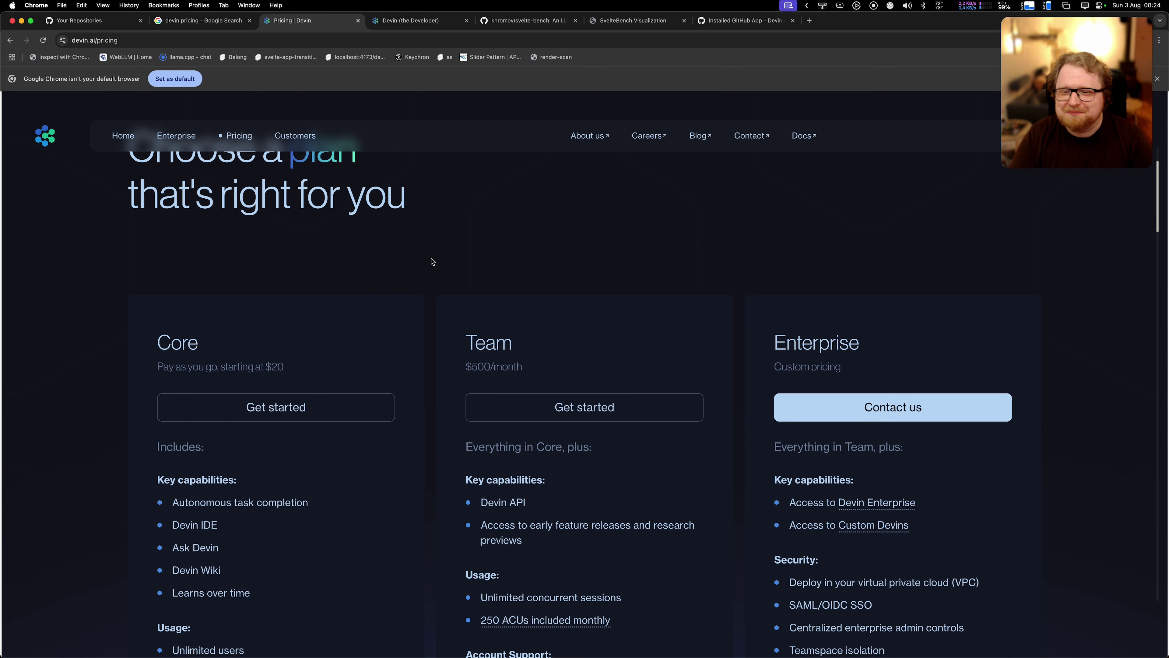
{"action": "scroll", "coordinate": [431, 260], "scroll_direction": "down", "scroll_amount": 3}
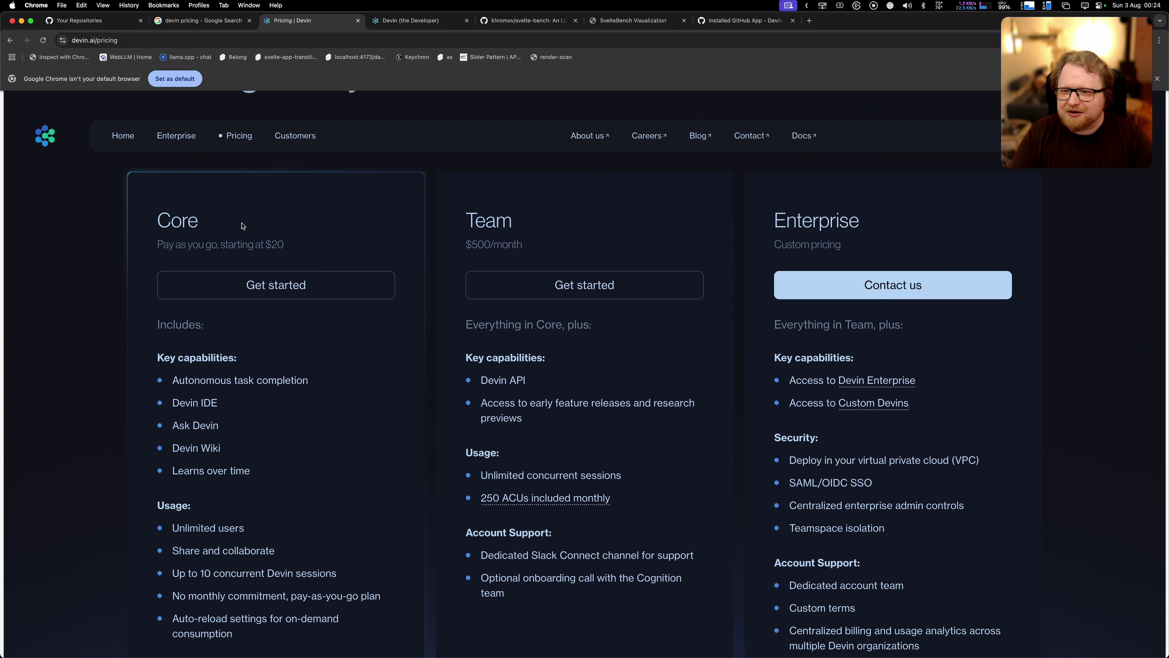
{"action": "scroll", "coordinate": [282, 239], "scroll_direction": "down", "scroll_amount": 1}
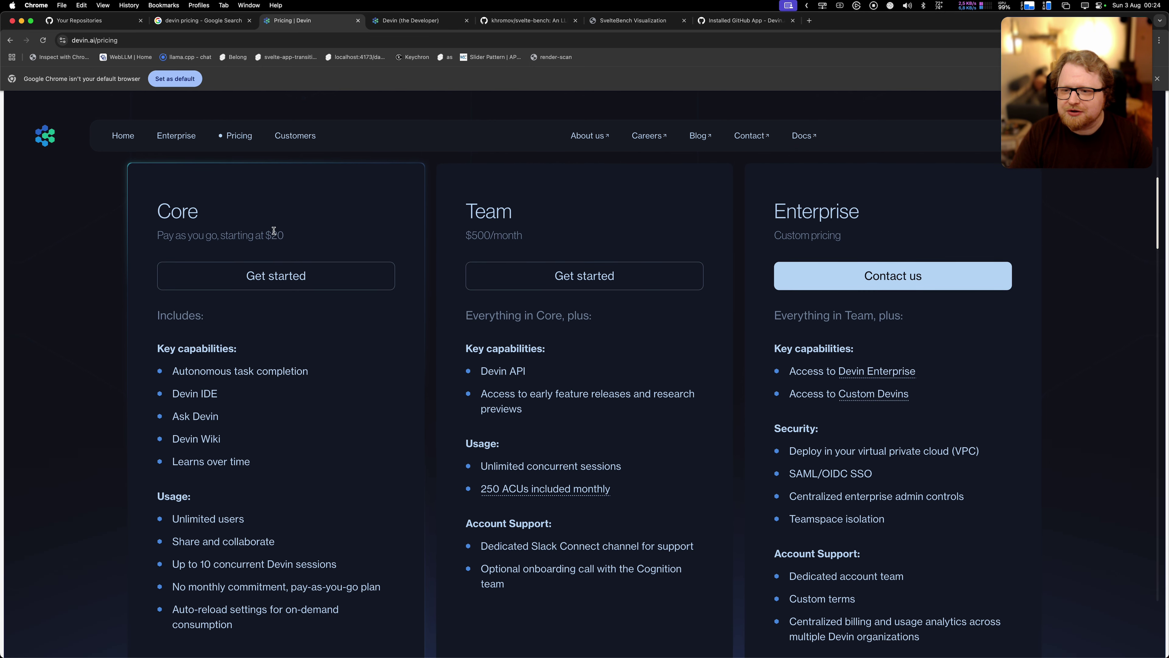
- Check the Core plan's starting price and the explanation of the ACUs included in the Team plan
{"action": "left_click", "coordinate": [271, 232]}
{"action": "double_click", "coordinate": [271, 231]}
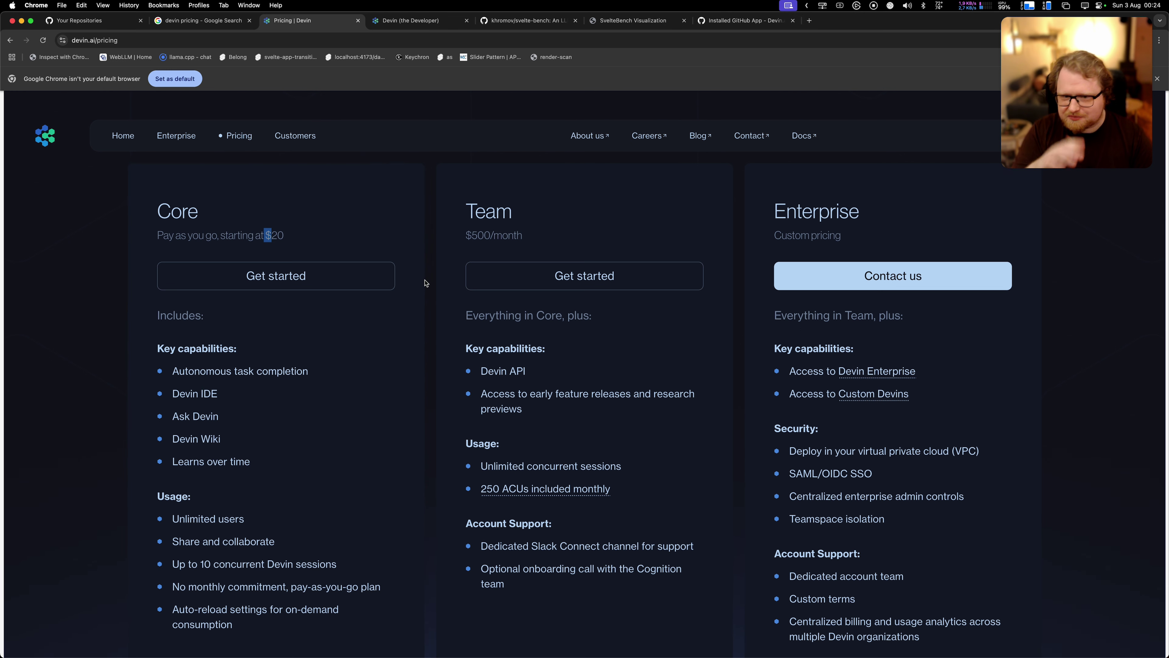
{"action": "mouse_move", "coordinate": [529, 492]}
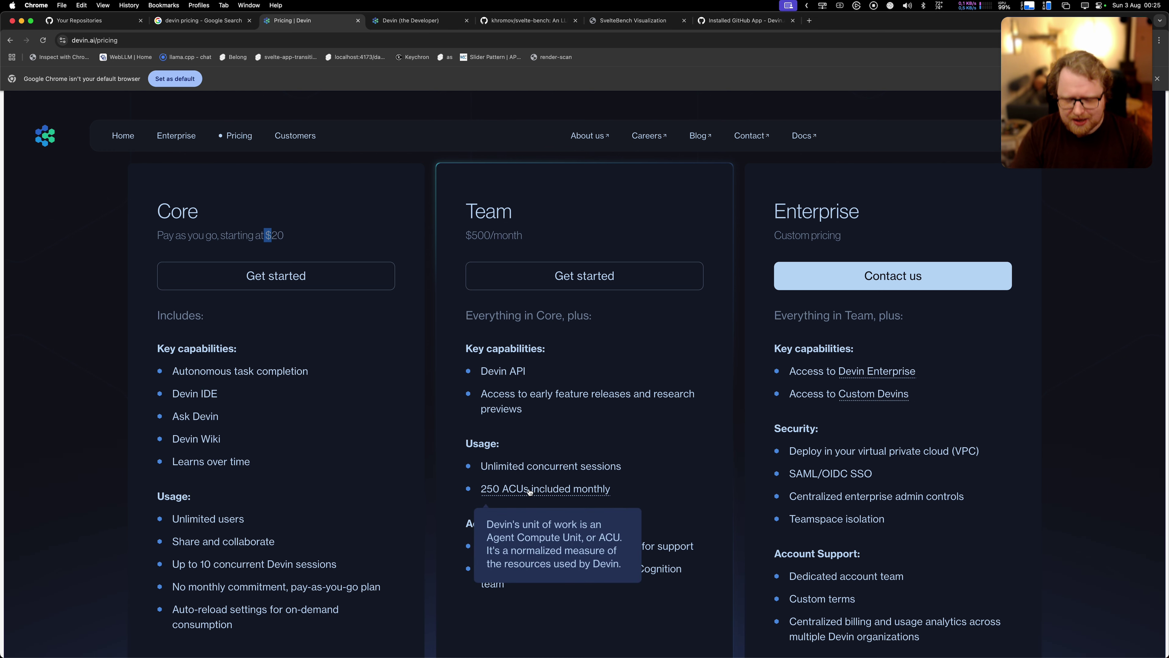
{"action": "key", "text": "super+equal"}
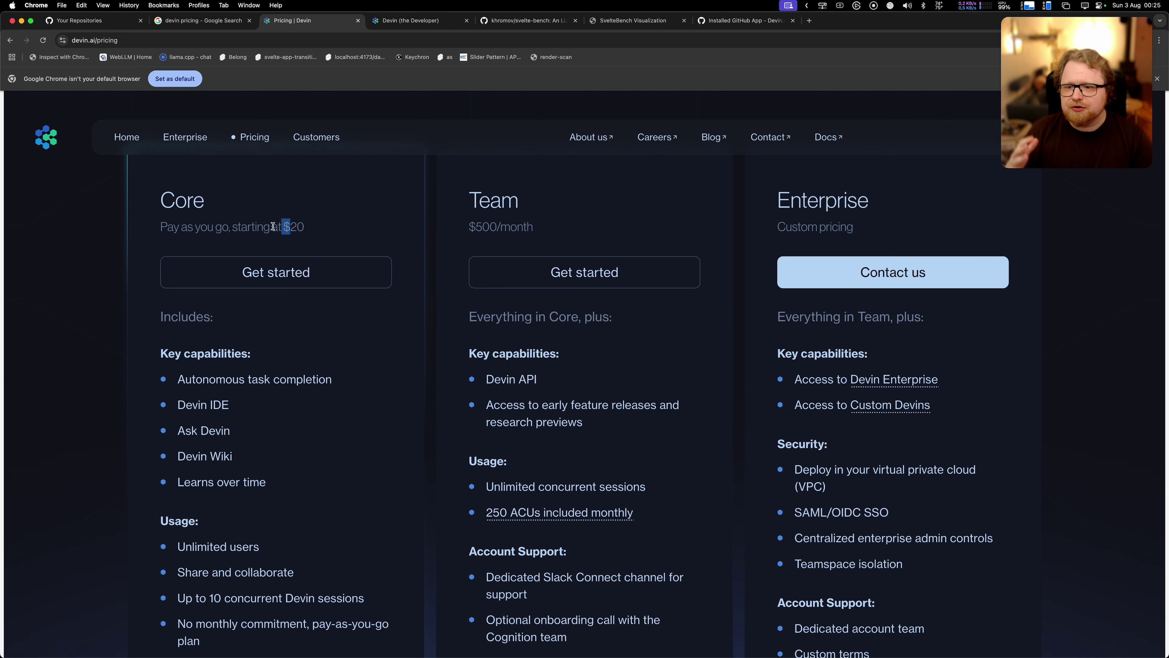
{"action": "left_click", "coordinate": [288, 226]}
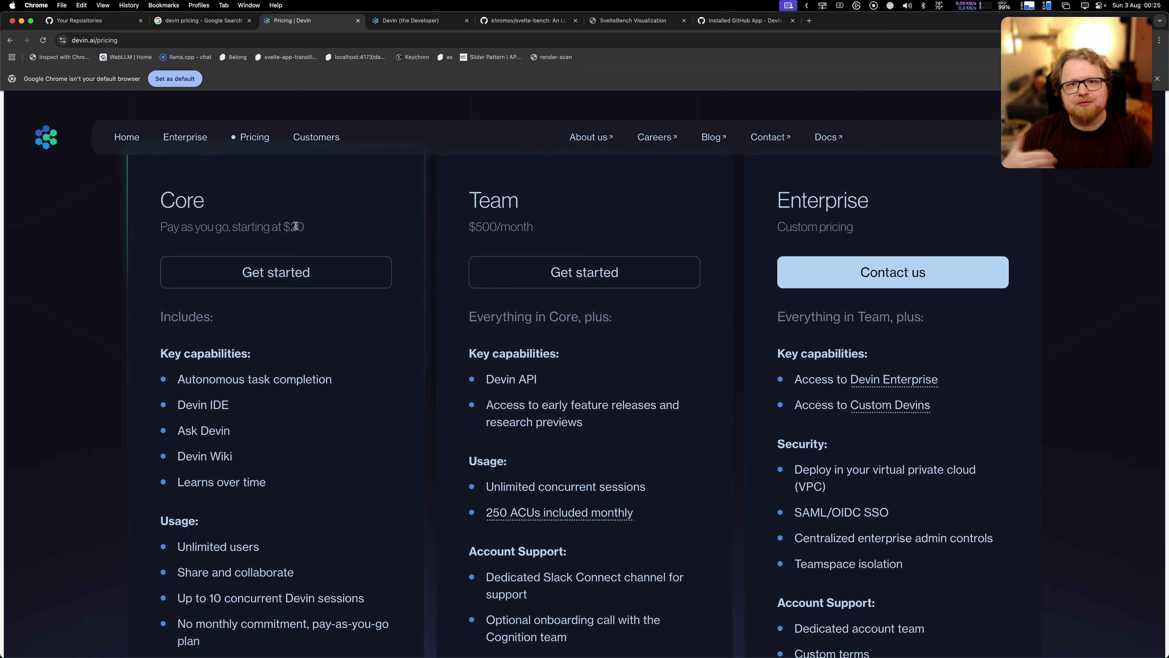
- Examine the plan comparison table down to the monthly ACU pricing, and return to the start of the pricing page
{"action": "scroll", "coordinate": [296, 226], "scroll_direction": "down", "scroll_amount": 1}
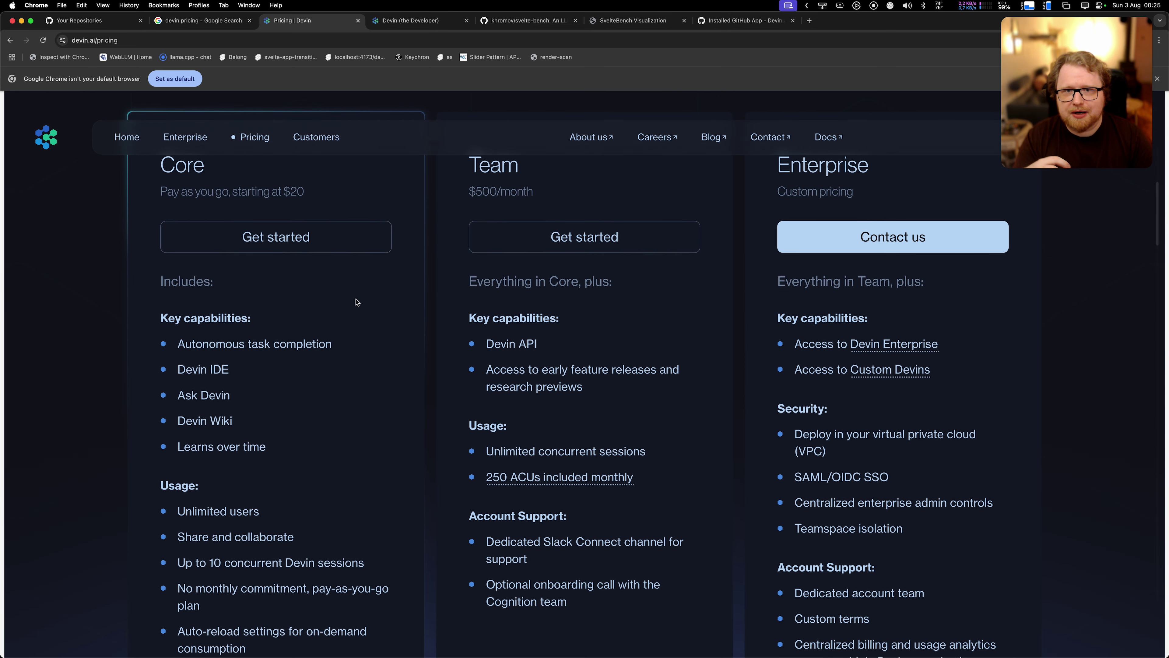
{"action": "scroll", "coordinate": [356, 302], "scroll_direction": "down", "scroll_amount": 3}
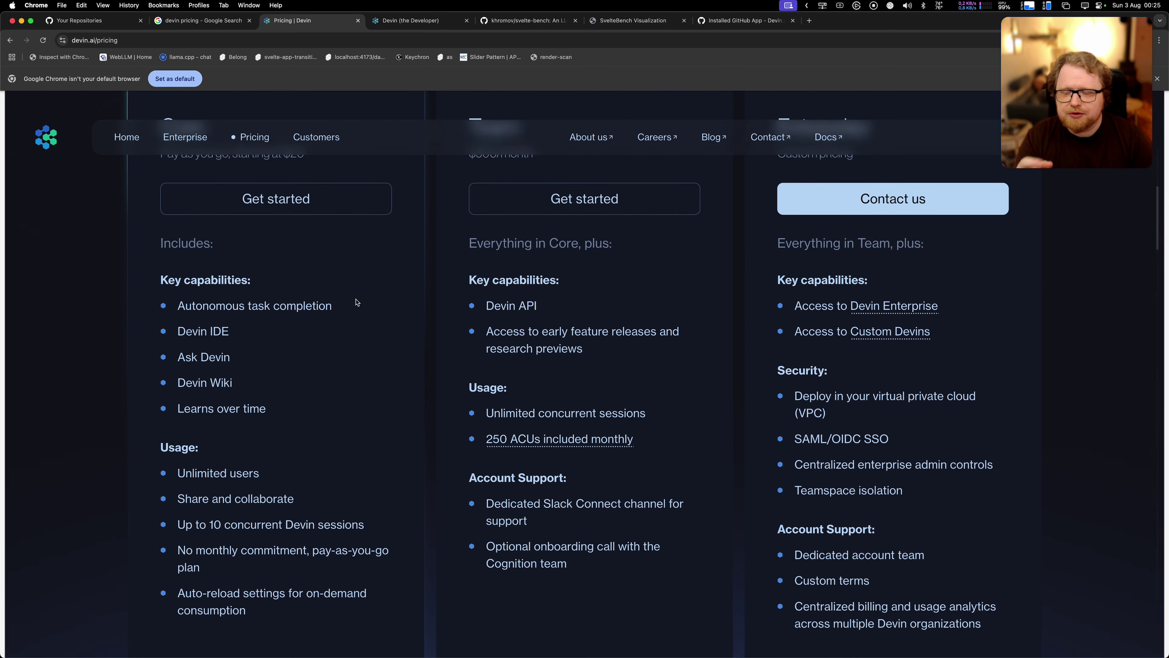
{"action": "scroll", "coordinate": [356, 302], "scroll_direction": "down", "scroll_amount": 15}
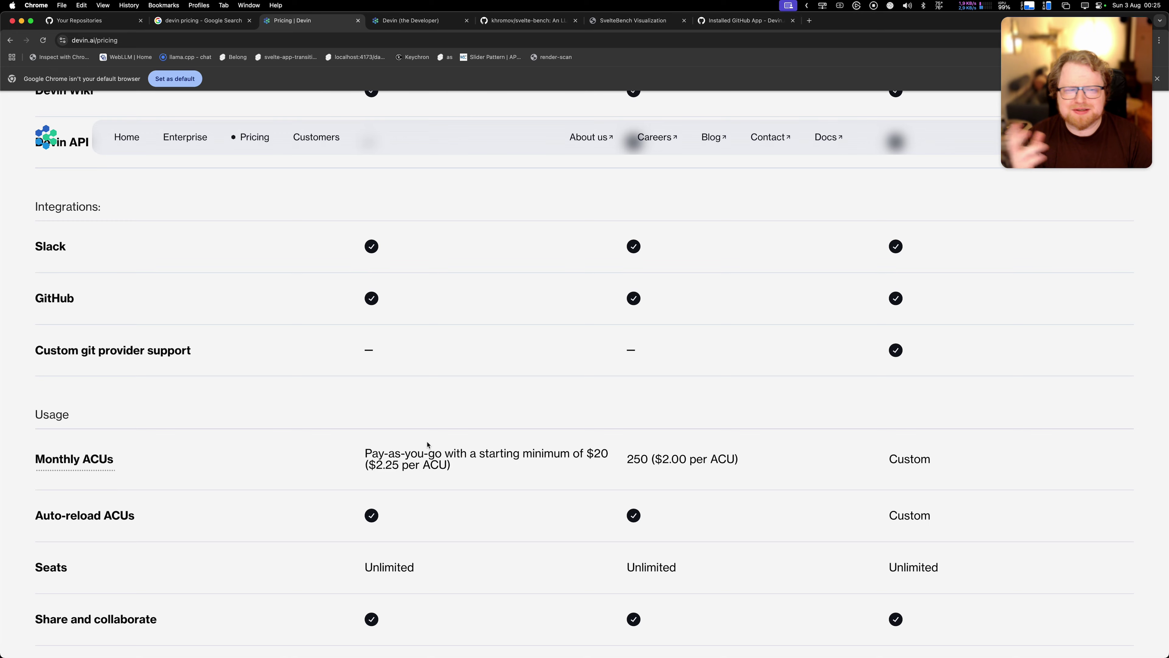
{"action": "scroll", "coordinate": [453, 429], "scroll_direction": "up", "scroll_amount": 9}
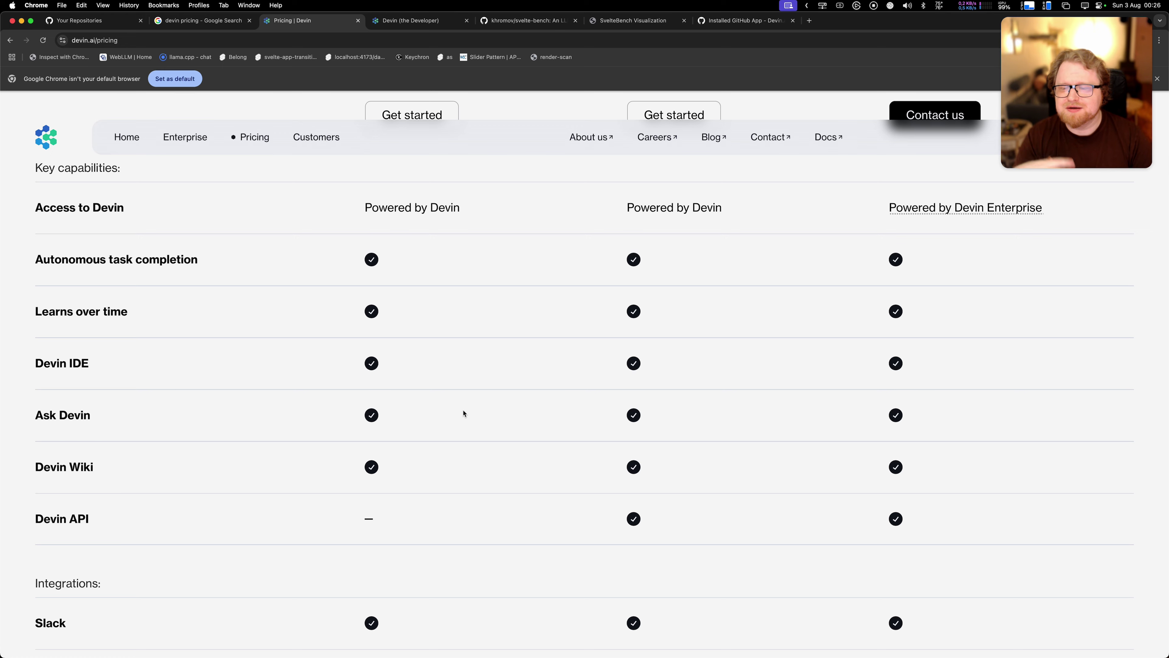
{"action": "scroll", "coordinate": [537, 385], "scroll_direction": "up", "scroll_amount": 20}
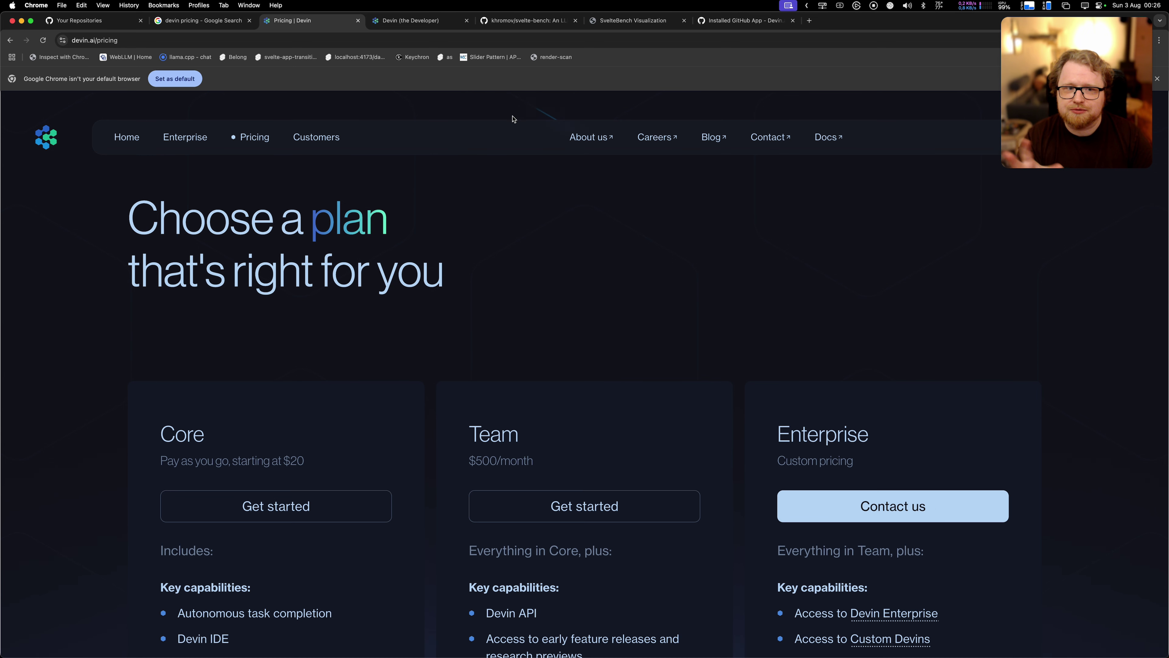
- Review the svelte-bench GitHub repository and the Top Models Leaderboard on the SvelteBench Visualization page
{"action": "left_click", "coordinate": [425, 23]}
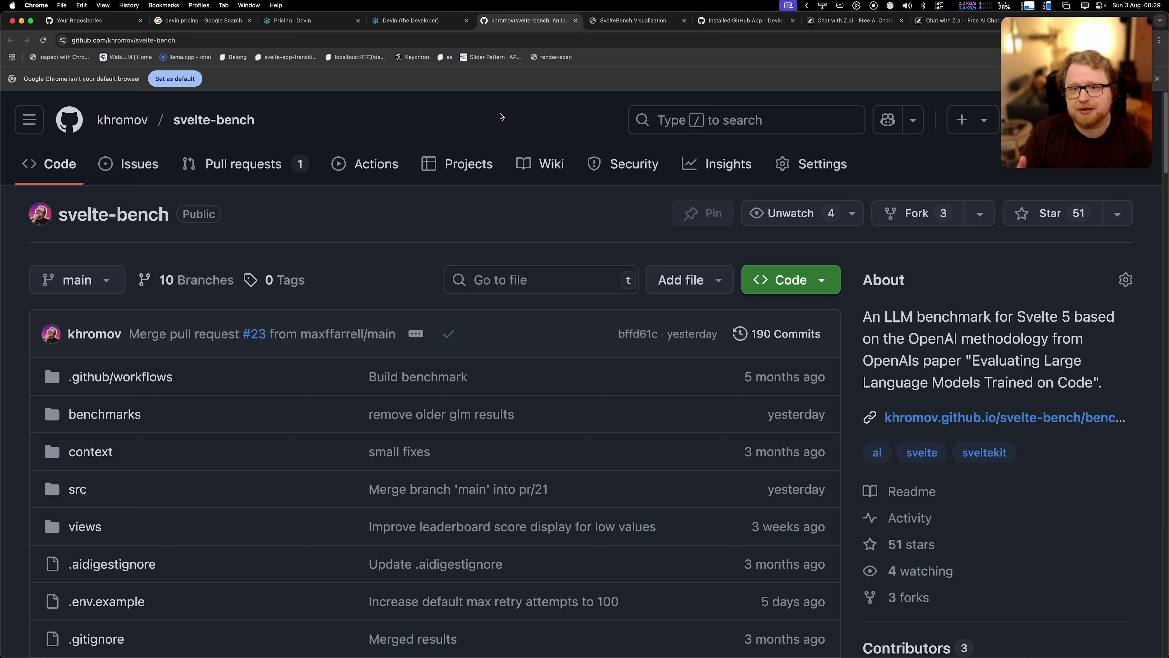
{"action": "scroll", "coordinate": [501, 116], "scroll_direction": "down", "scroll_amount": 1}
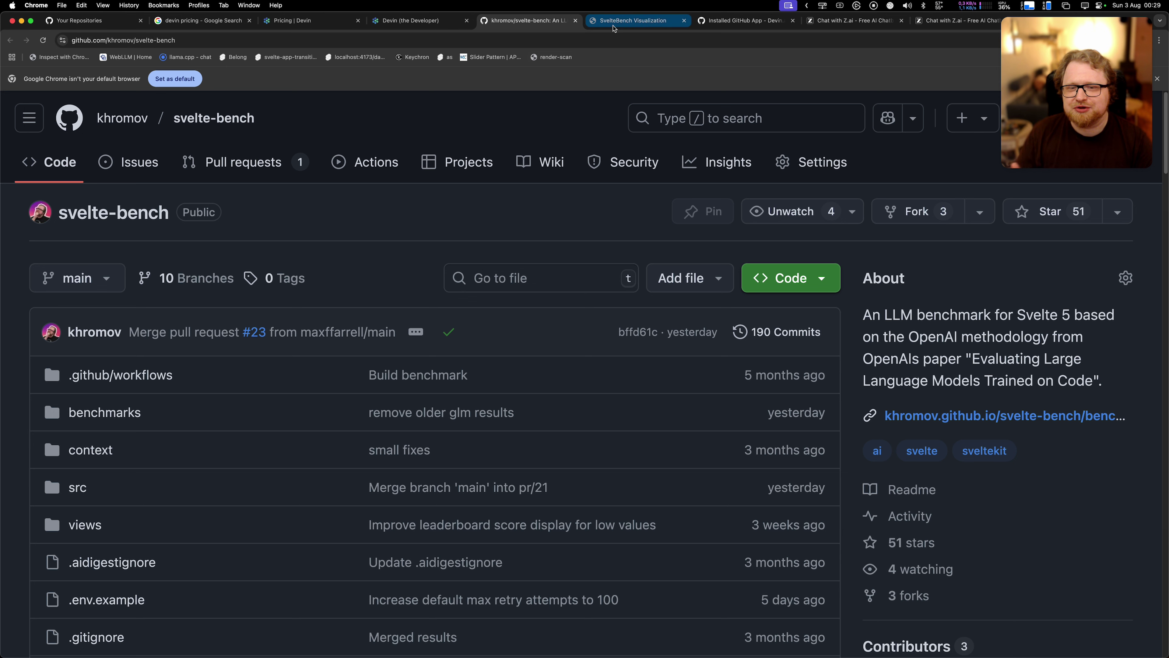
{"action": "left_click", "coordinate": [612, 23]}
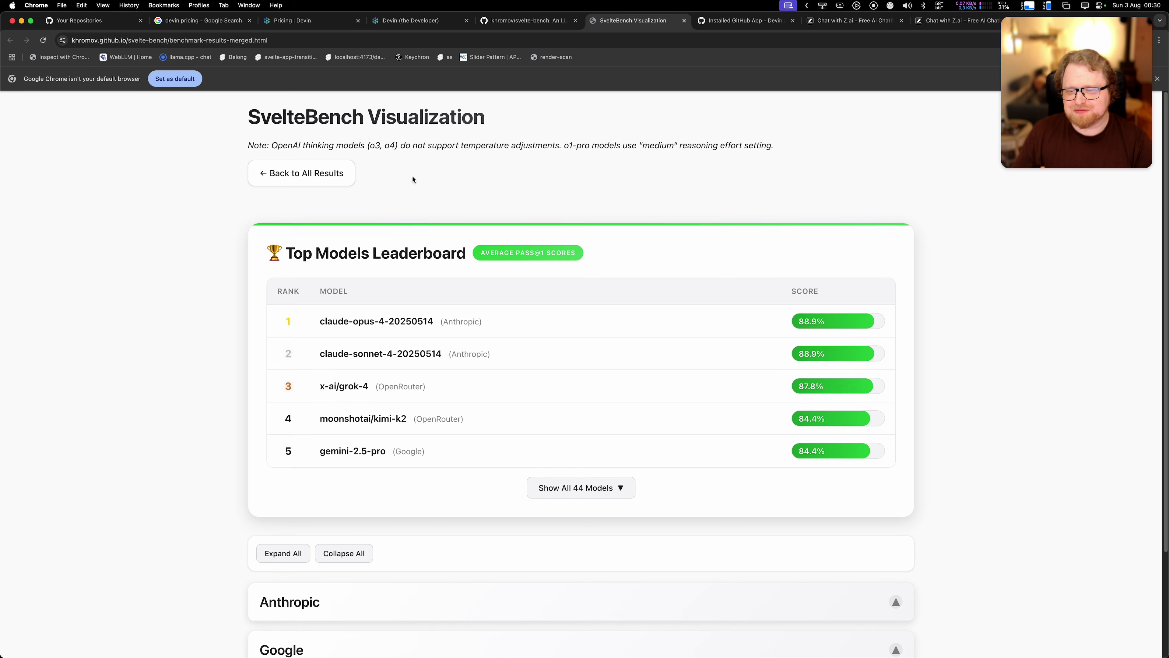
{"action": "scroll", "coordinate": [413, 179], "scroll_direction": "down", "scroll_amount": 1}
{"action": "scroll", "coordinate": [413, 179], "scroll_direction": "down", "scroll_amount": 2}
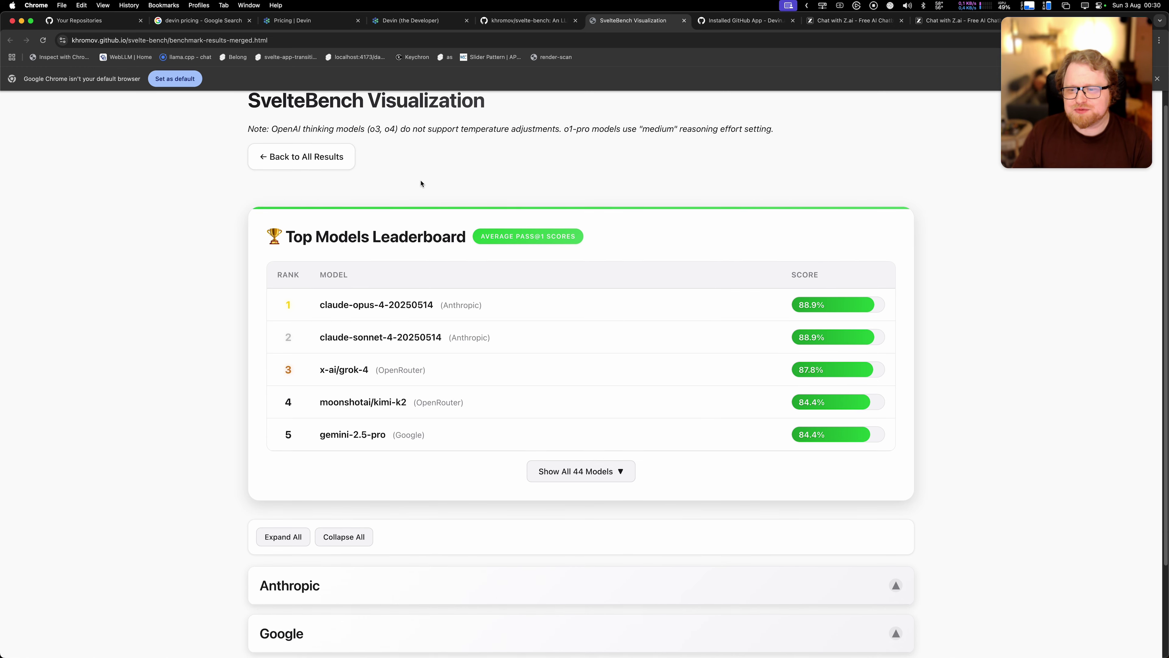
{"action": "scroll", "coordinate": [438, 285], "scroll_direction": "down", "scroll_amount": 10}
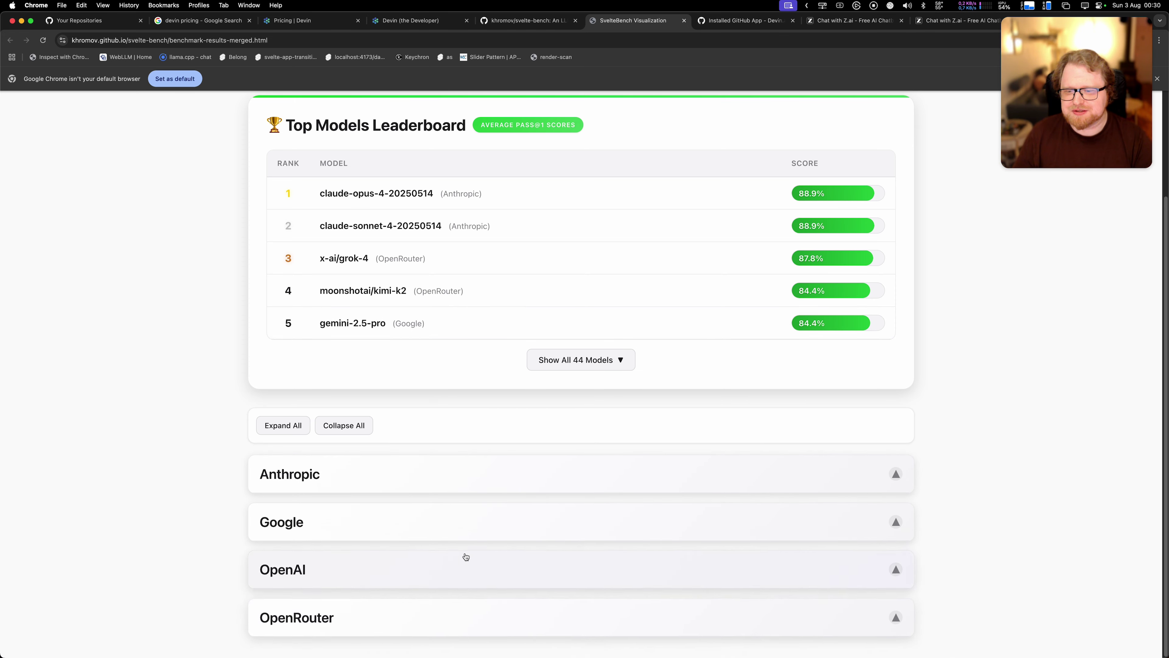
{"action": "scroll", "coordinate": [465, 554], "scroll_direction": "up", "scroll_amount": 10}
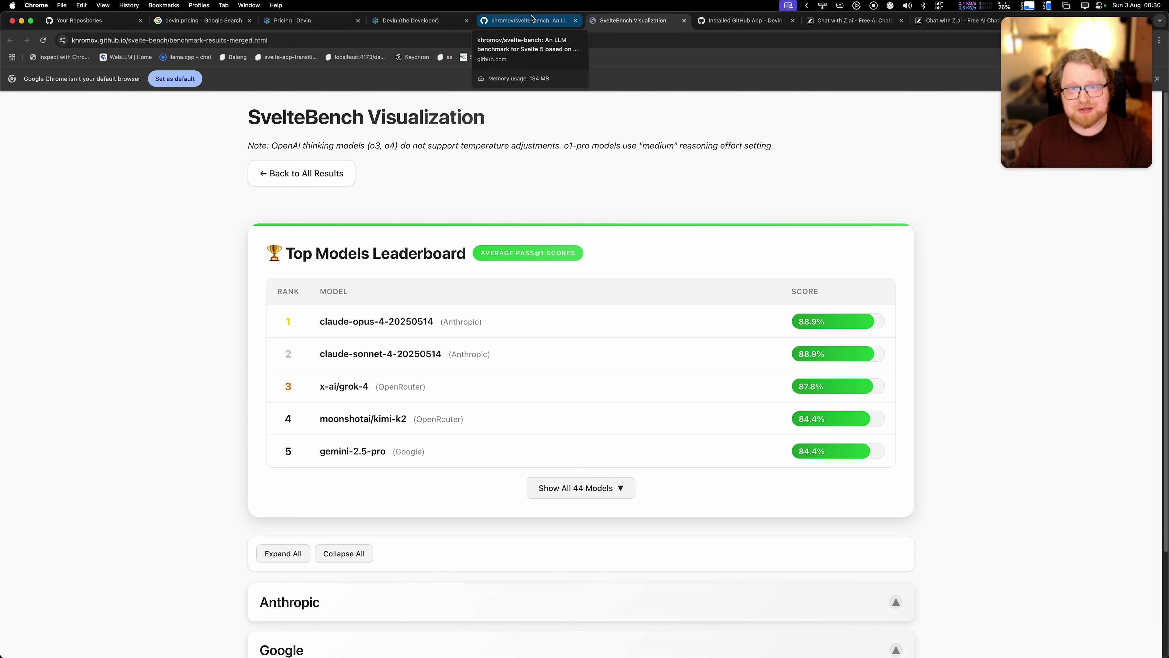
- Open the repository settings in the Devin web app and search the repositories for "svelte-be"
{"action": "left_click", "coordinate": [447, 21]}
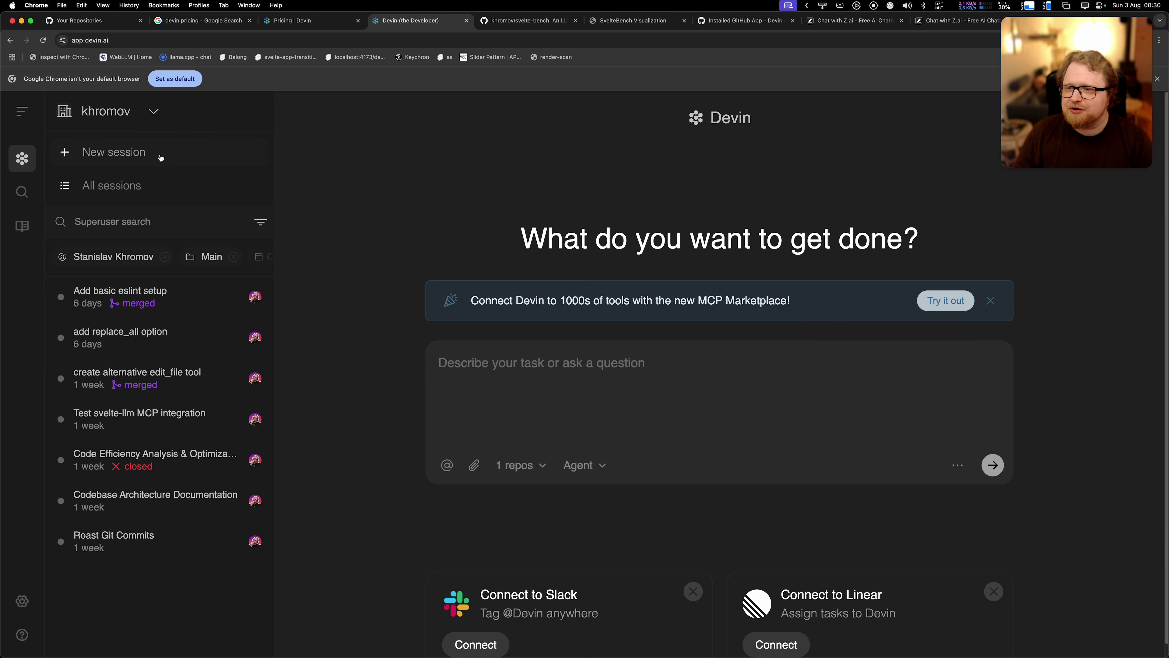
{"action": "left_click", "coordinate": [22, 600]}
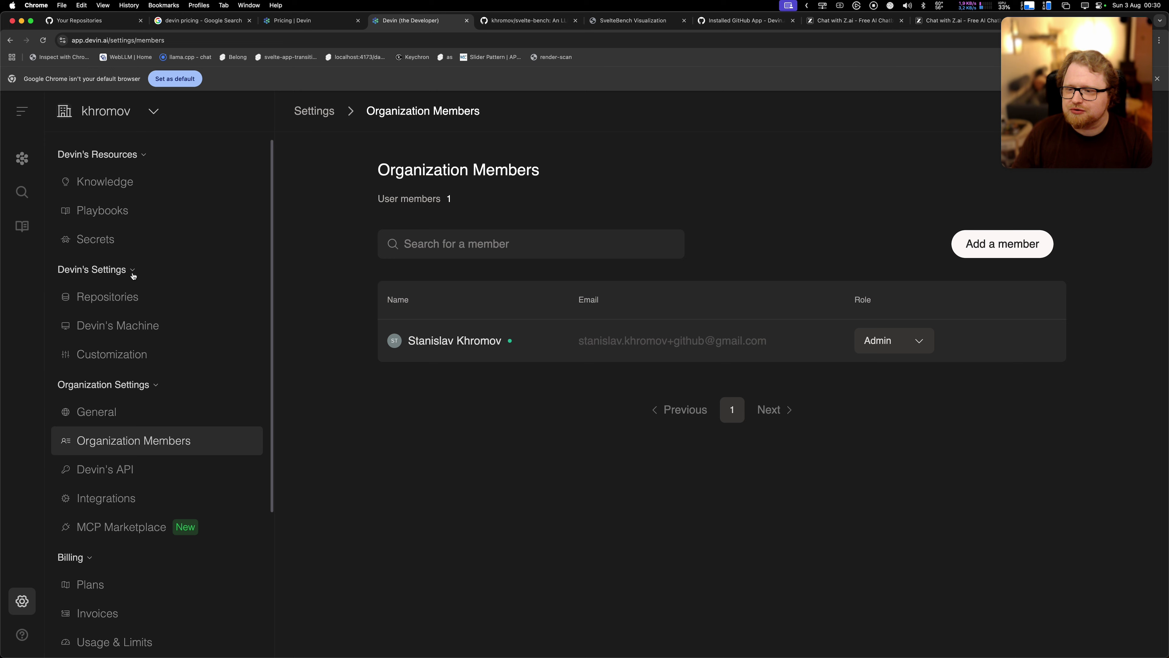
{"action": "left_click", "coordinate": [108, 298]}
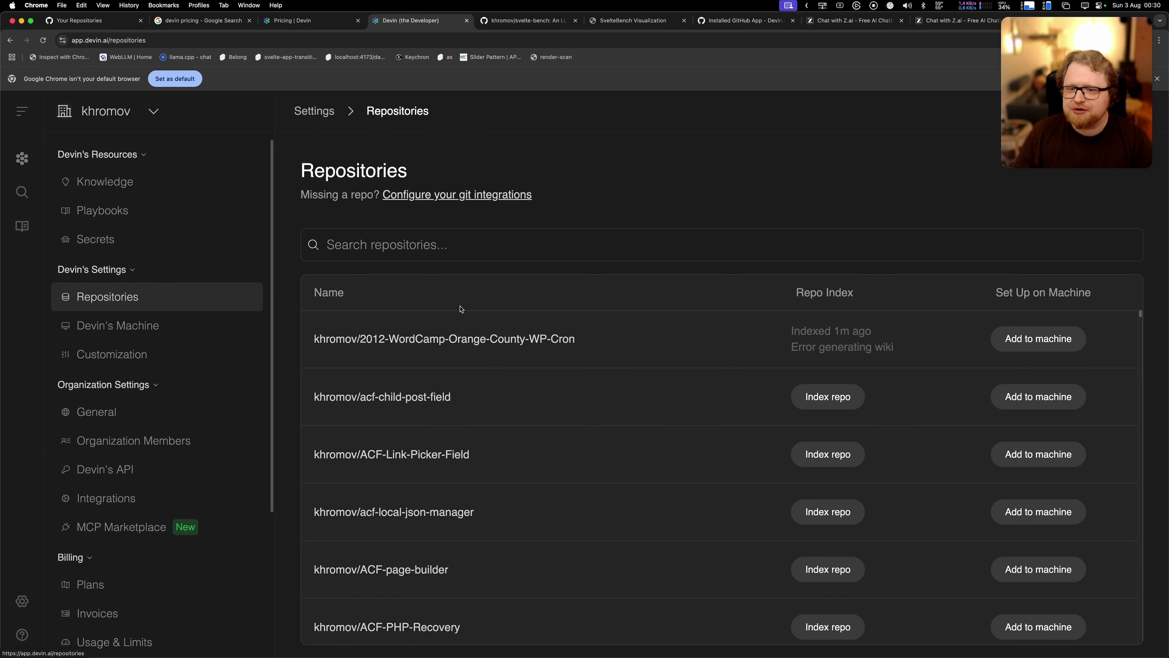
{"action": "left_click", "coordinate": [429, 248]}
{"action": "type", "text": "svelt"}
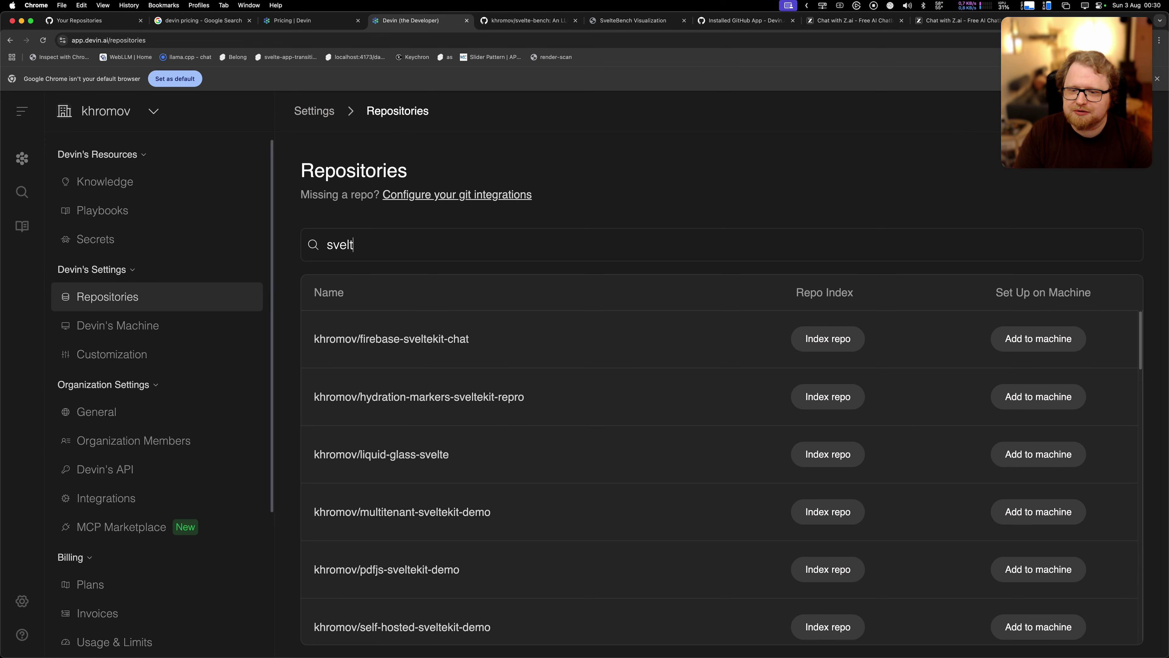
{"action": "type", "text": "e-be"}
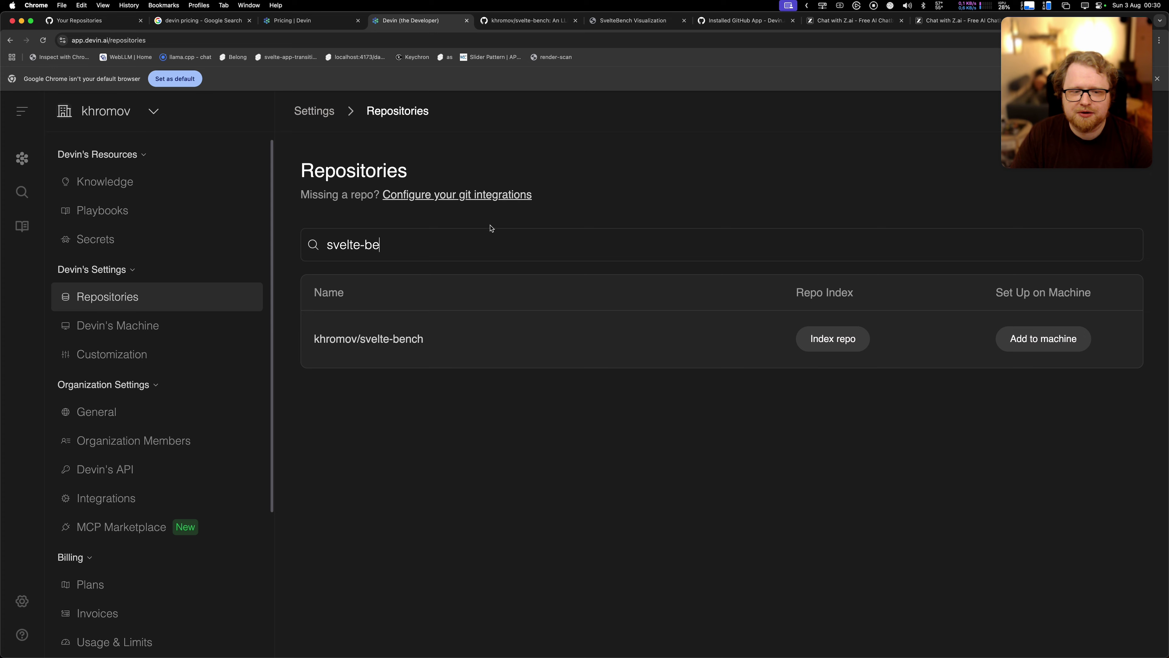
- Add the svelte-bench repository to Devin's machine and start its setup
{"action": "key", "text": "super+equal"}
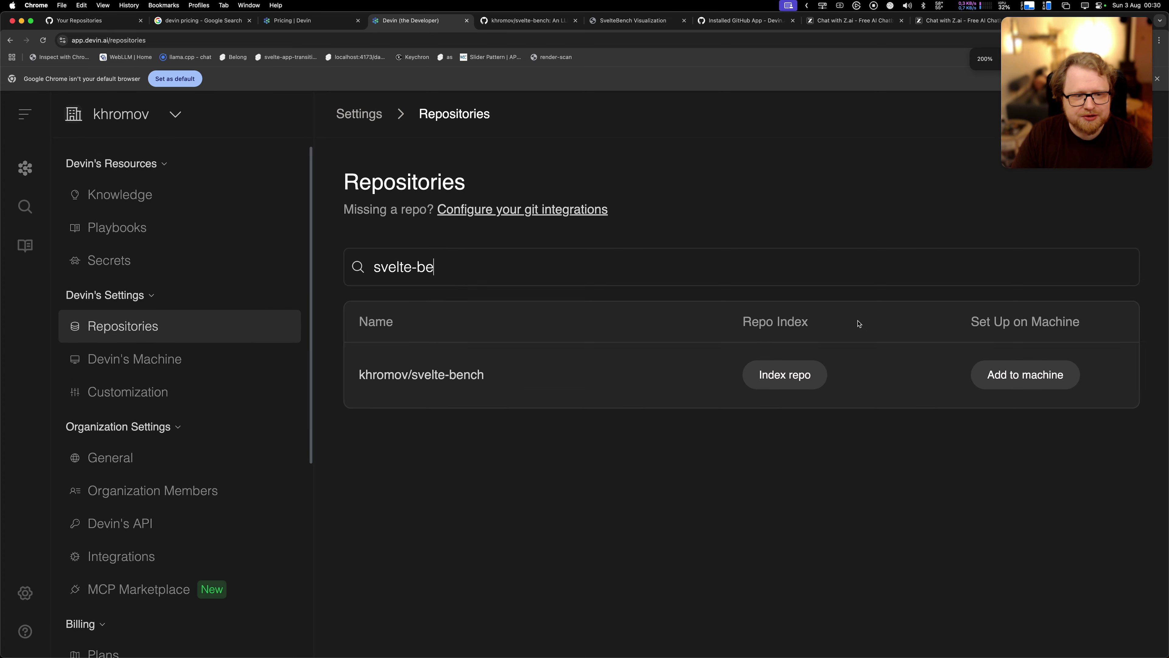
{"action": "key", "text": "super+equal"}
{"action": "key", "text": "super+minus"}
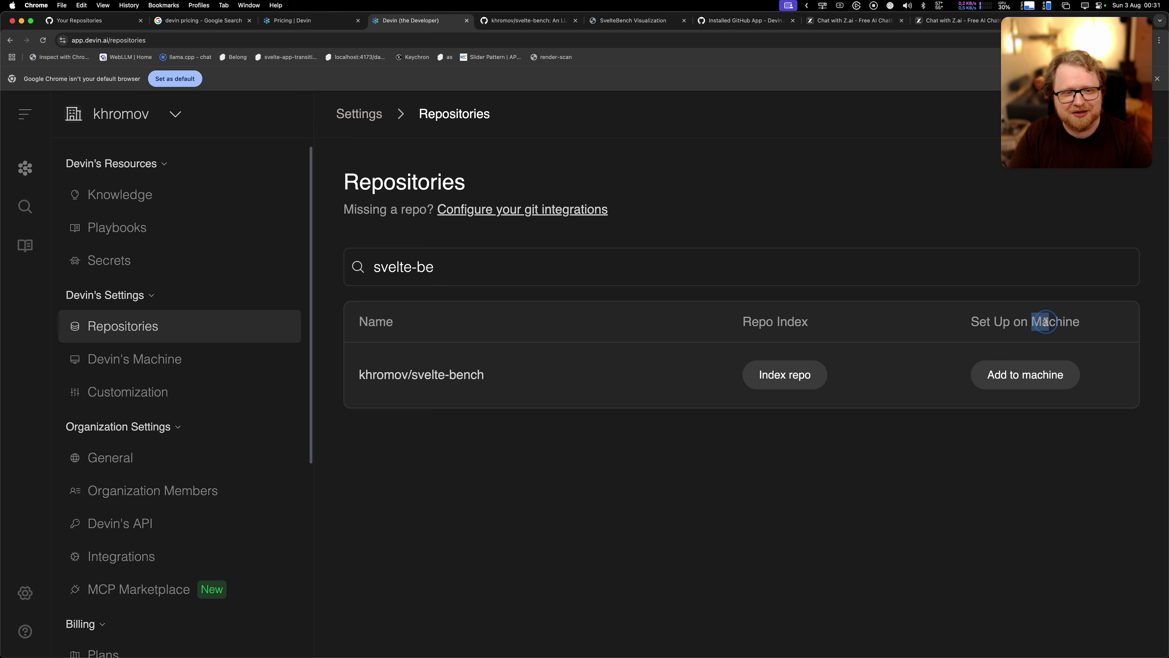
{"action": "left_click", "coordinate": [988, 383]}
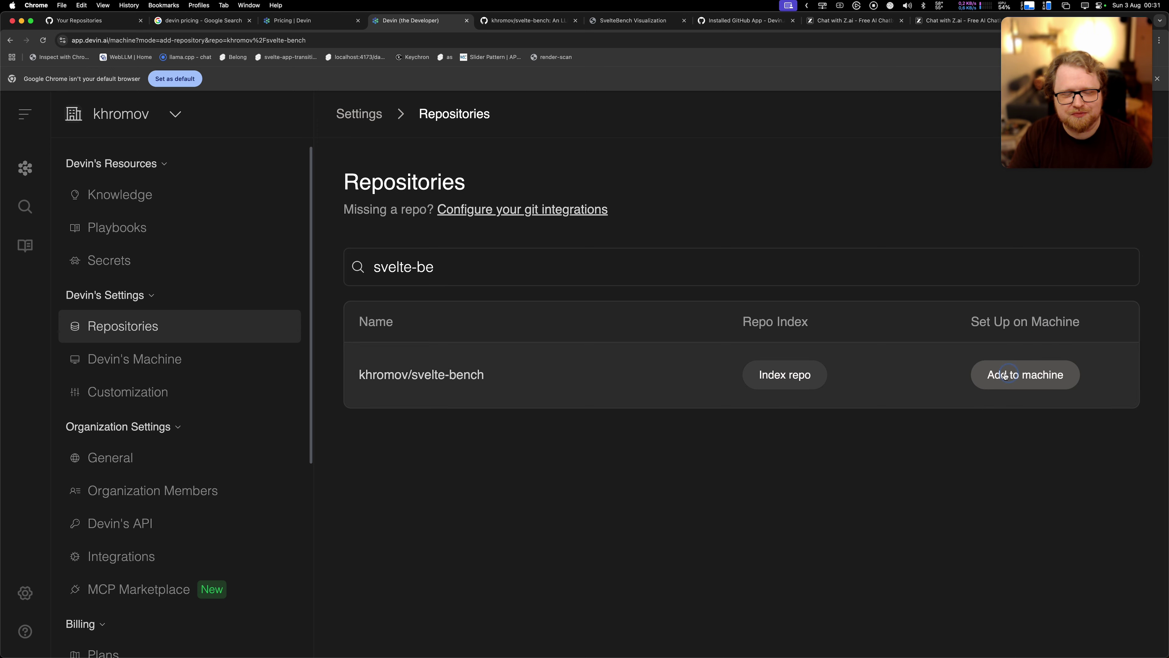
{"action": "left_click", "coordinate": [1009, 150]}
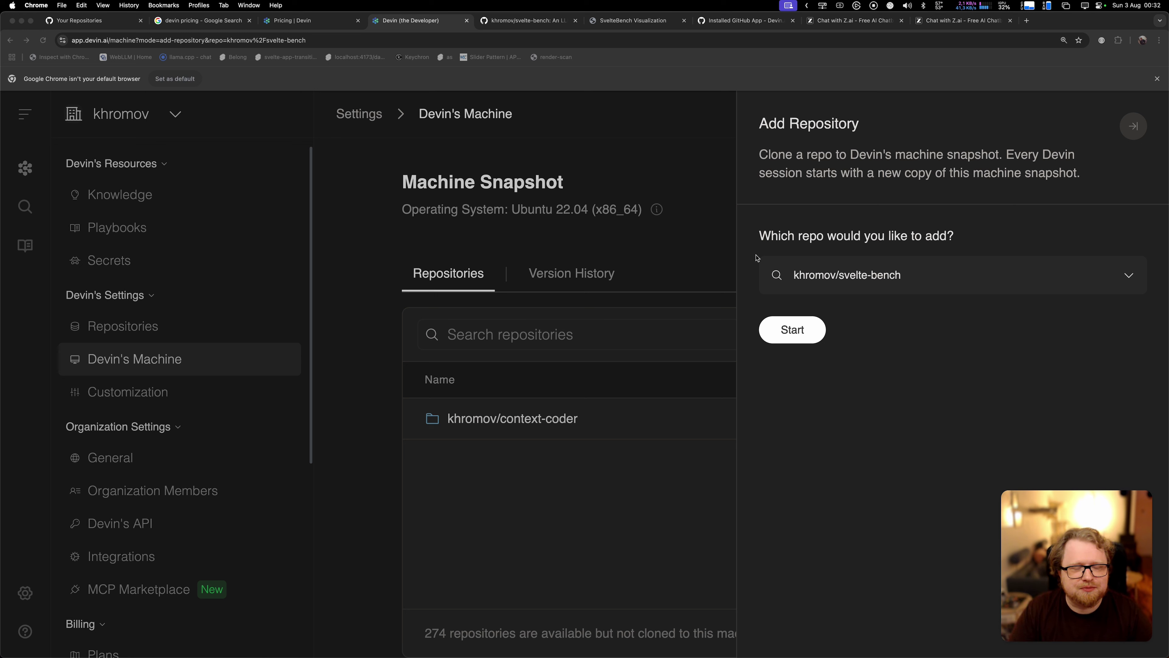
{"action": "left_click", "coordinate": [840, 343]}
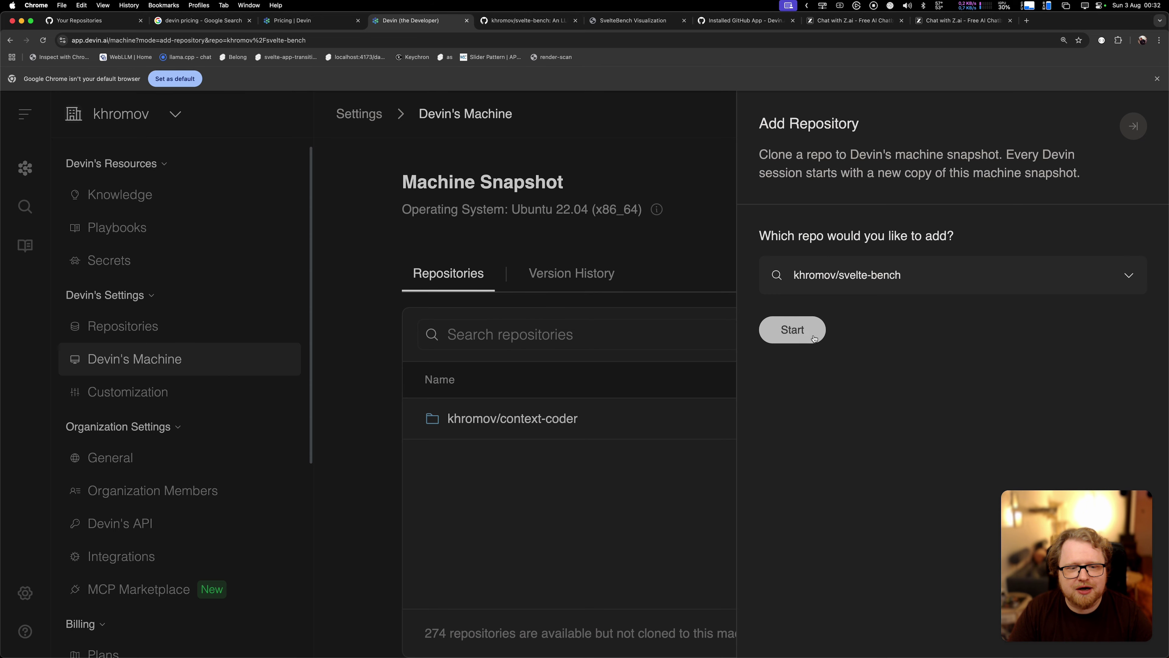
{"action": "left_click", "coordinate": [790, 328]}
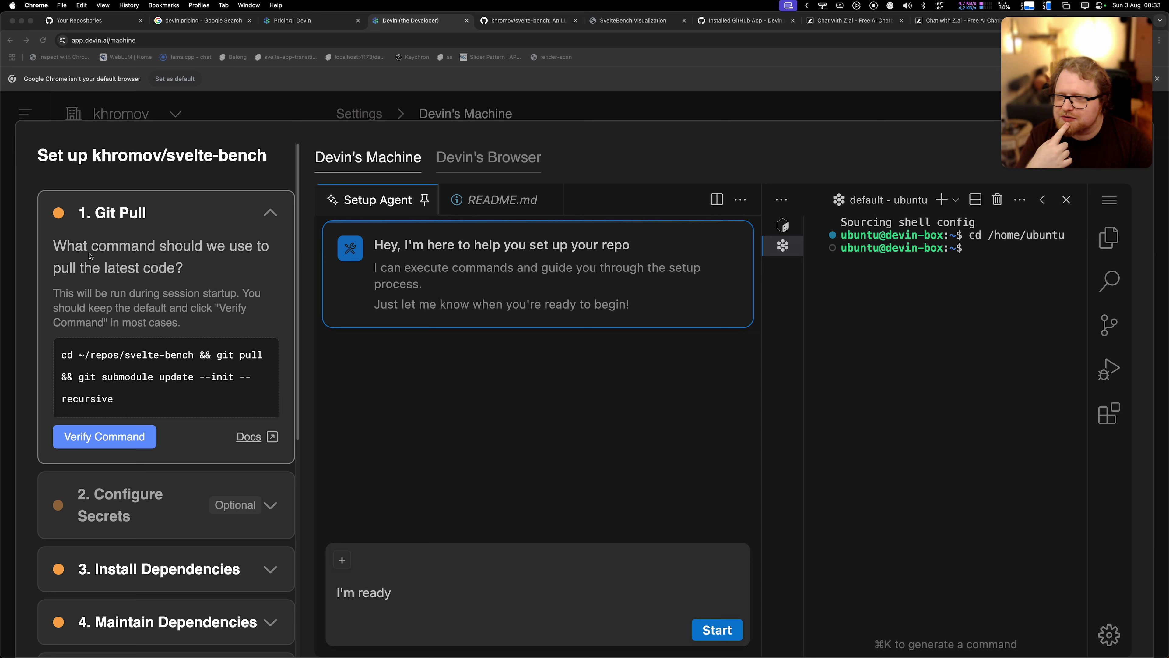
{"action": "left_click", "coordinate": [144, 268]}
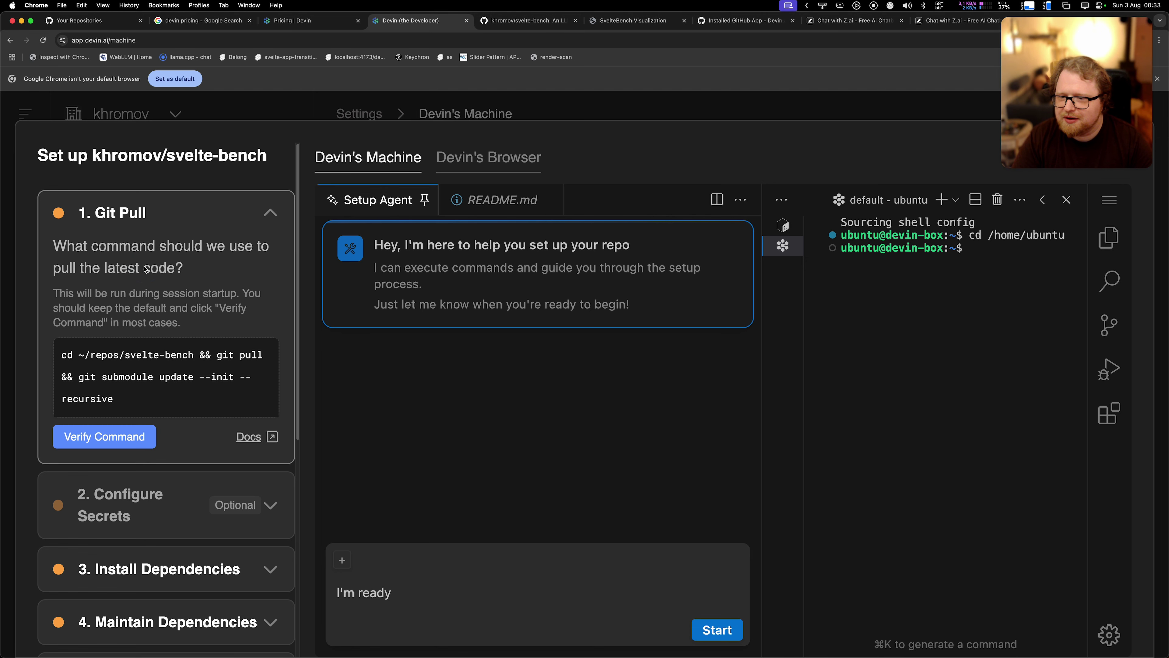
{"action": "key", "text": "super+equal"}
{"action": "key", "text": "super+minus"}
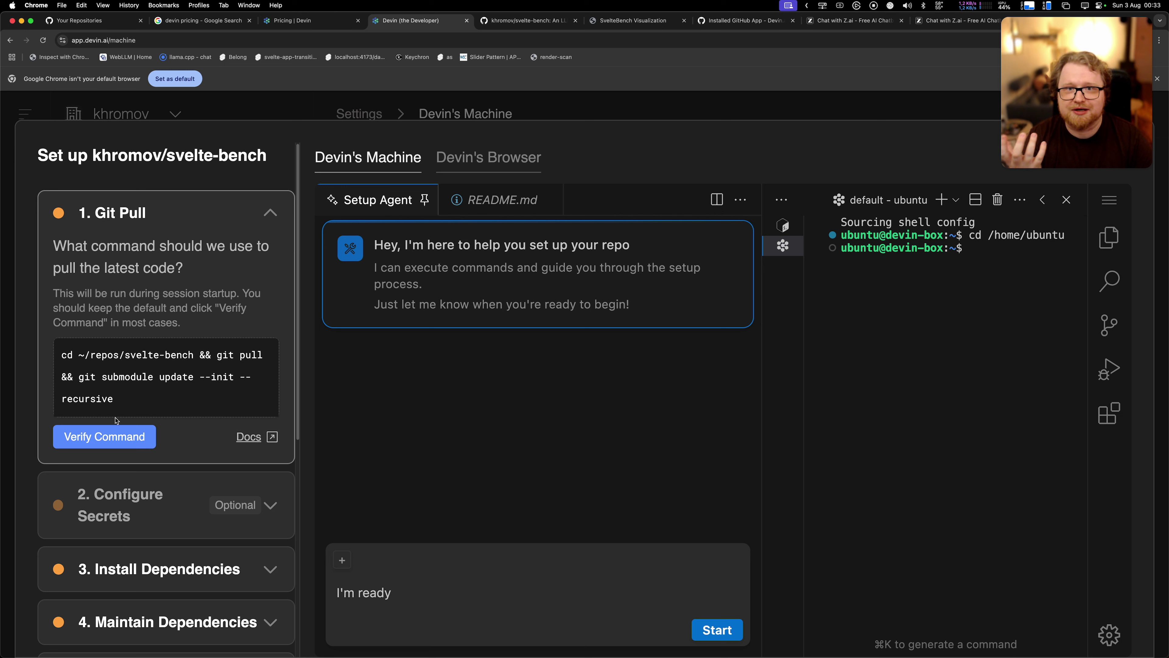
- Verify the default Git Pull command and run whoami in the machine's terminal
{"action": "left_click", "coordinate": [93, 442]}
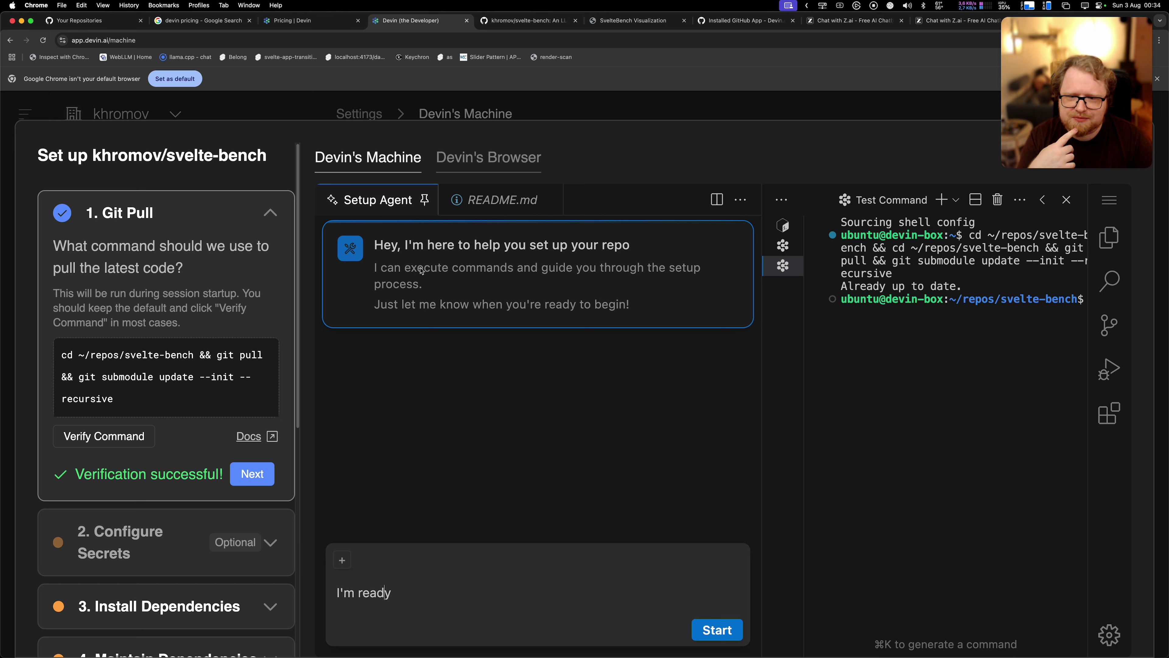
{"action": "left_click", "coordinate": [919, 300]}
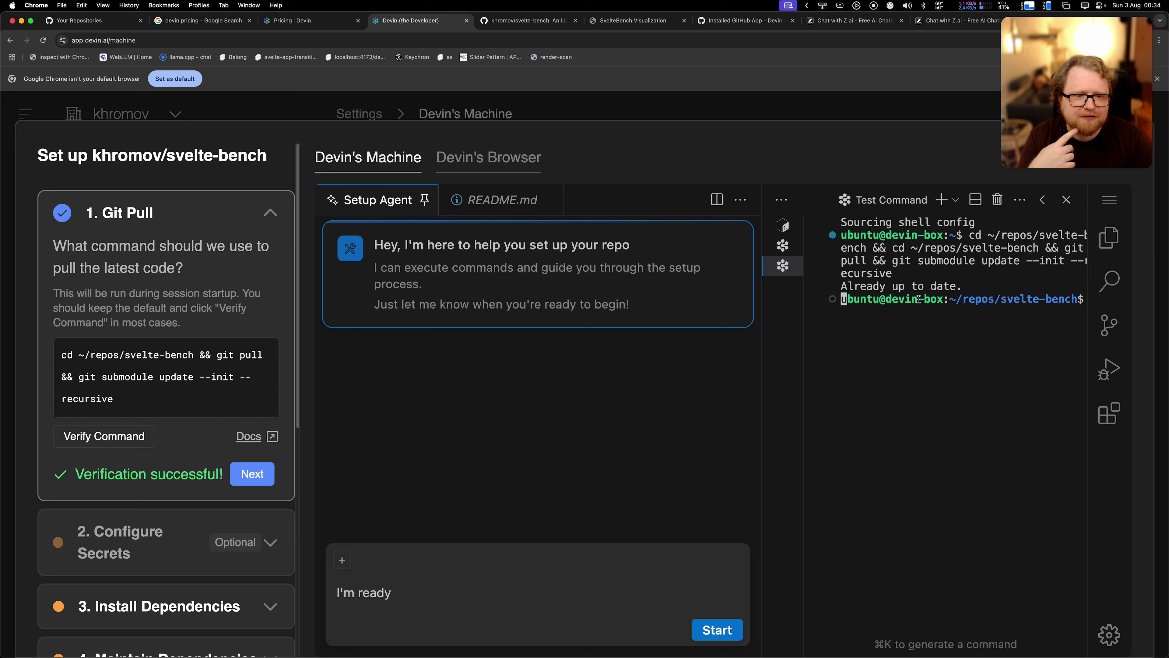
{"action": "type", "text": "wh"}
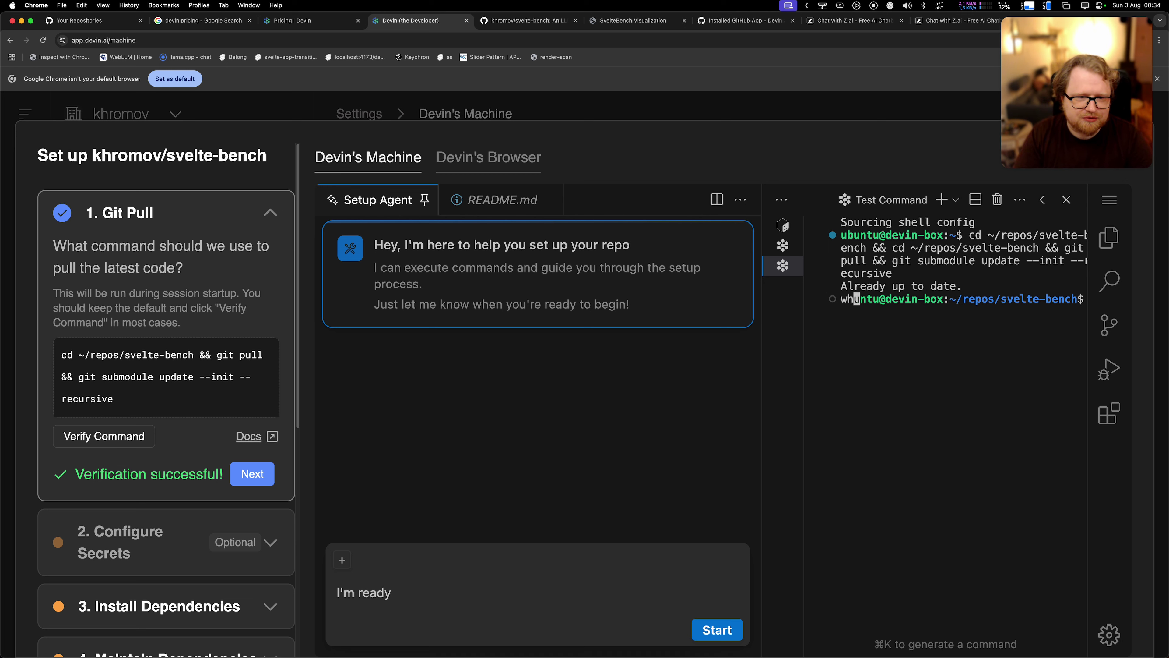
{"action": "type", "text": "oami"}
{"action": "key", "text": "Return"}
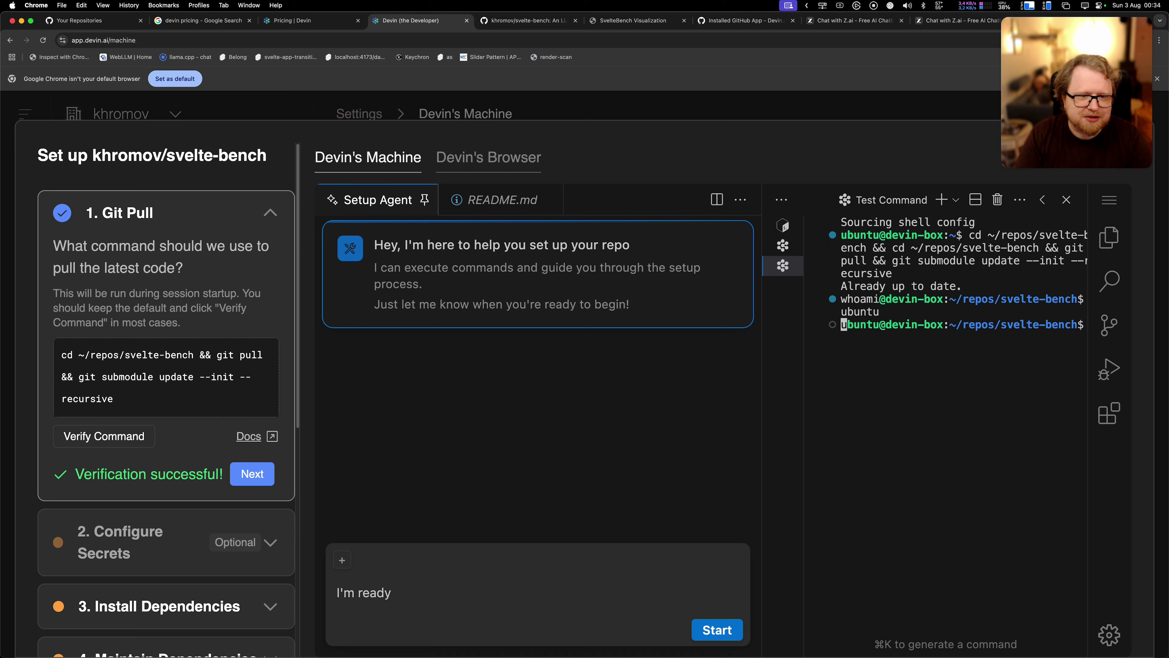
{"action": "key", "text": "super+minus"}
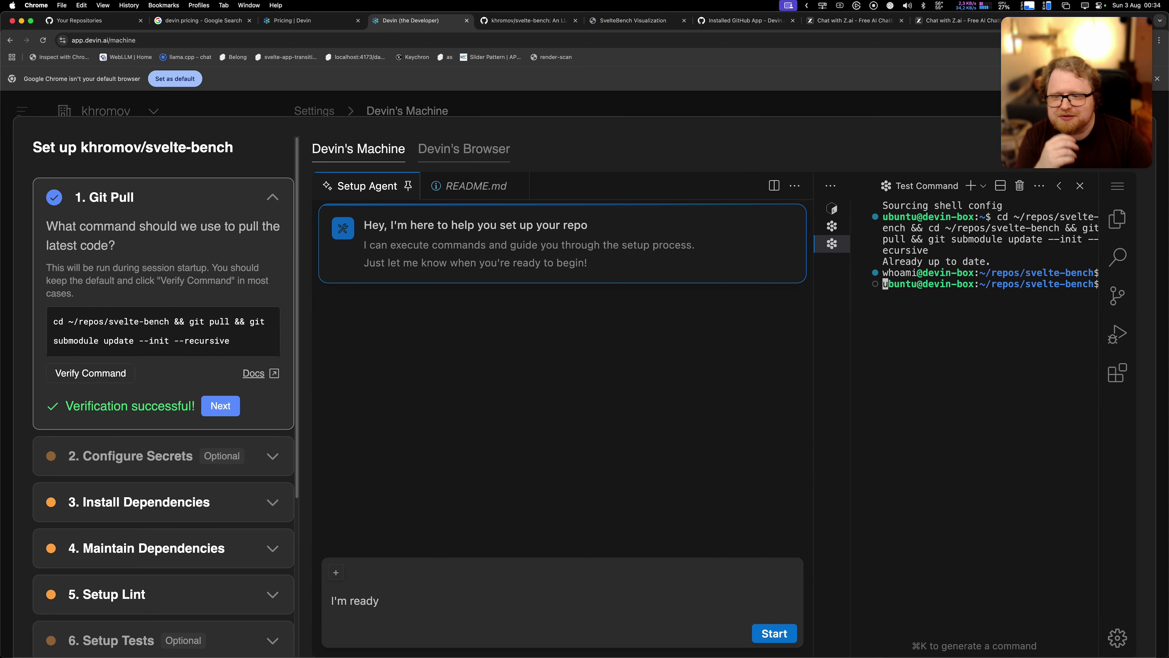
- Complete the Git Pull step and skip the optional Configure Secrets step
{"action": "left_click", "coordinate": [223, 411]}
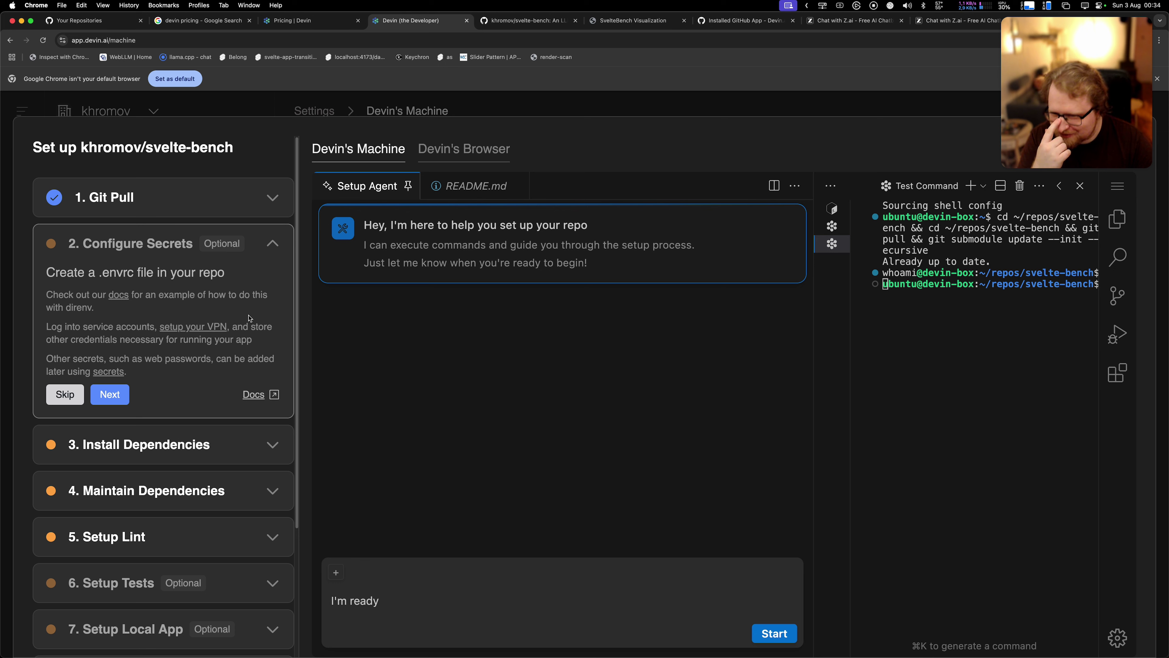
{"action": "left_click", "coordinate": [79, 395]}
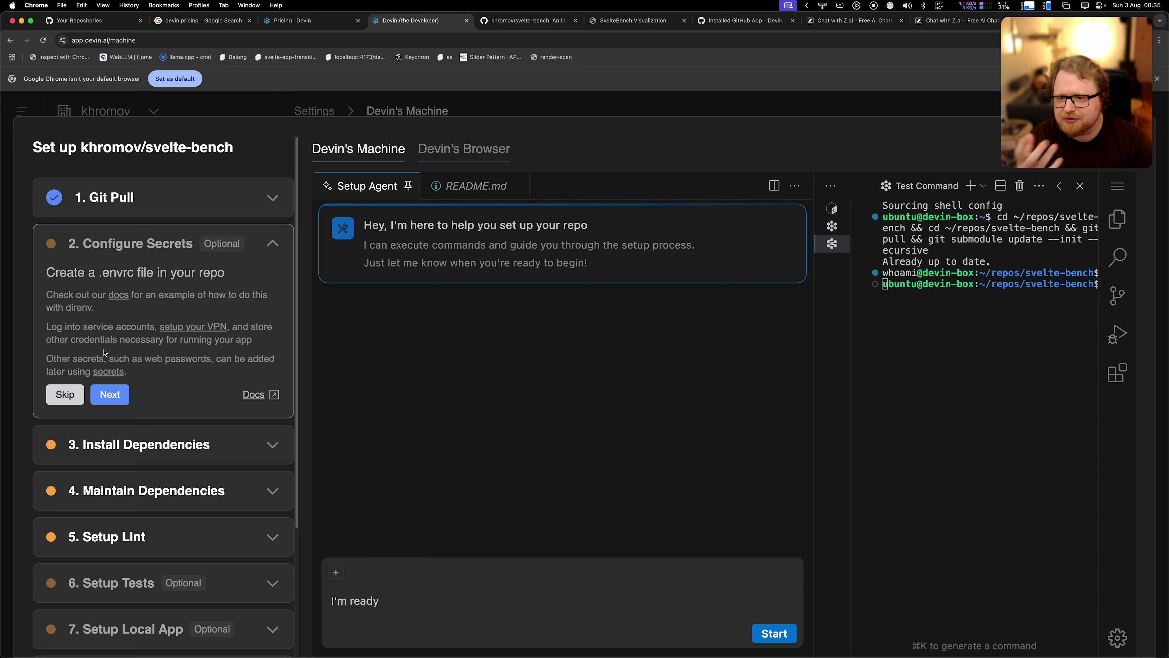
{"action": "left_click", "coordinate": [66, 395]}
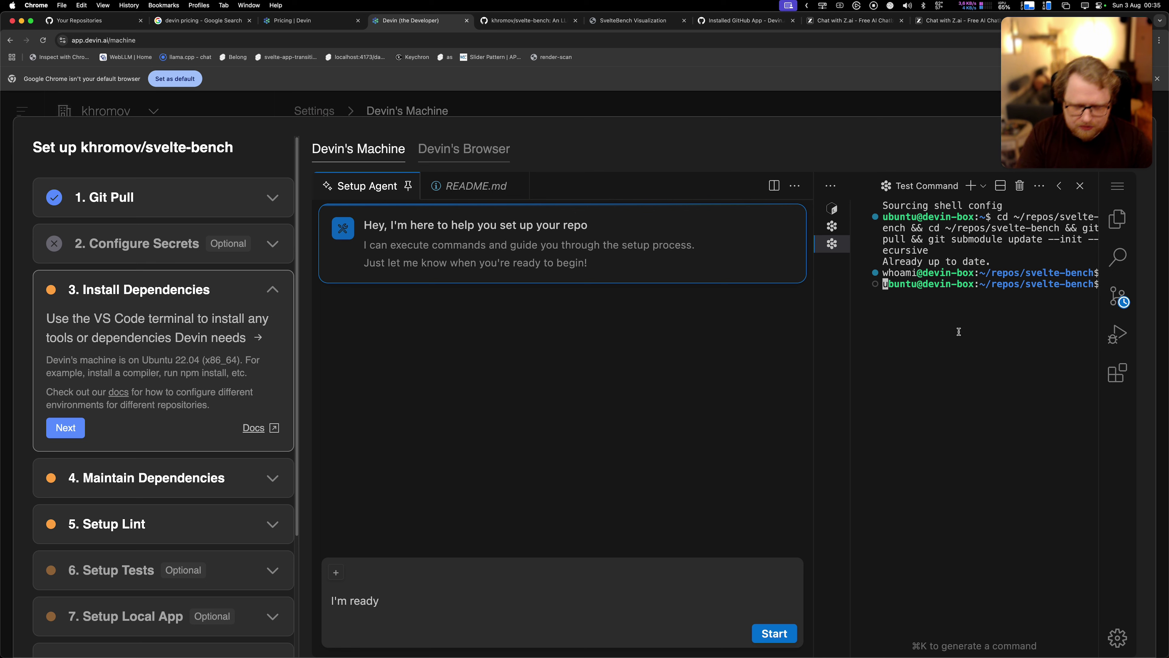
- Cancel the current terminal input, widen the terminal area and run nvm use in the svelte-bench folder
{"action": "key", "text": "ctrl+c"}
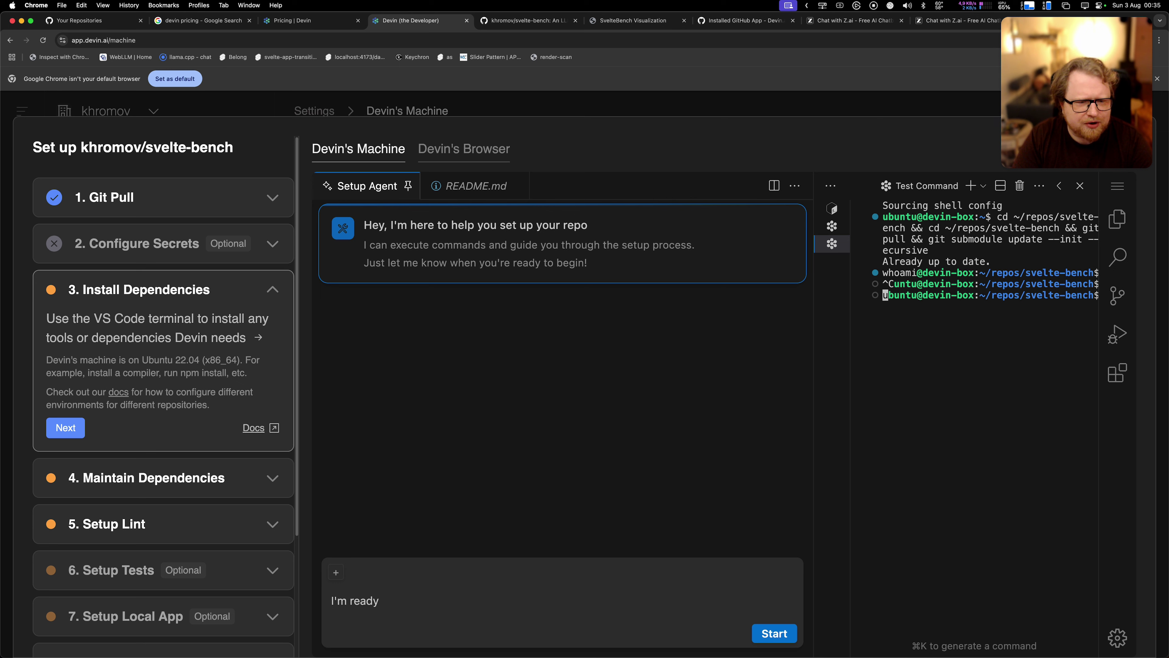
{"action": "type", "text": "nvm use"}
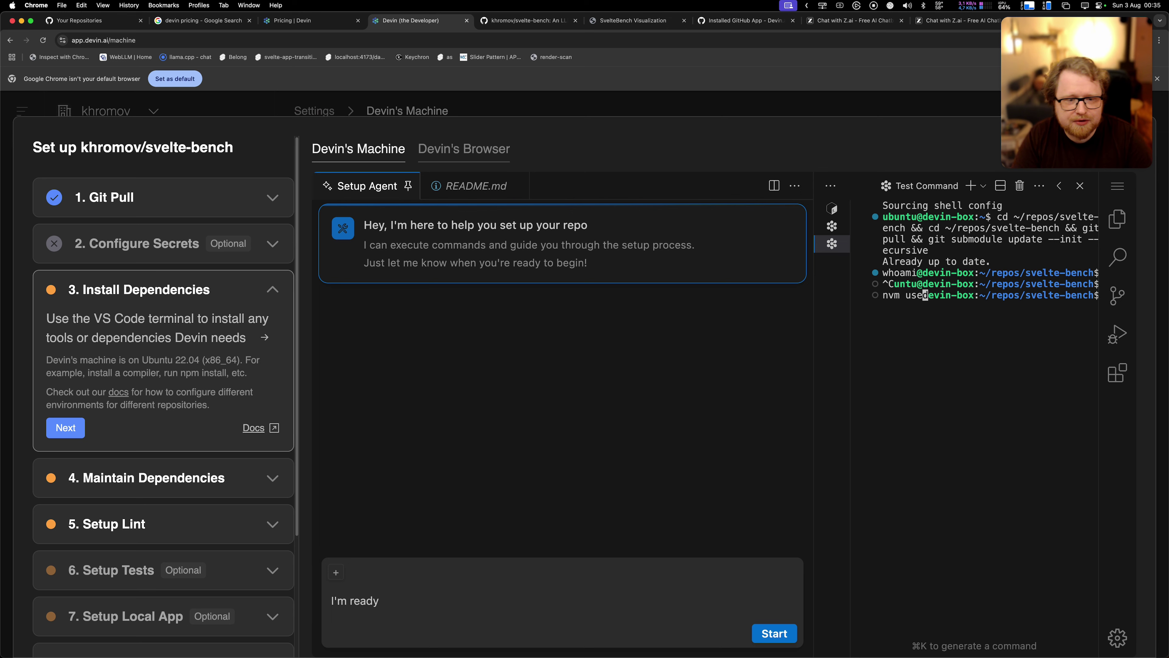
{"action": "left_click_drag", "start_coordinate": [813, 314], "coordinate": [595, 323]}
{"action": "key", "text": "Return"}
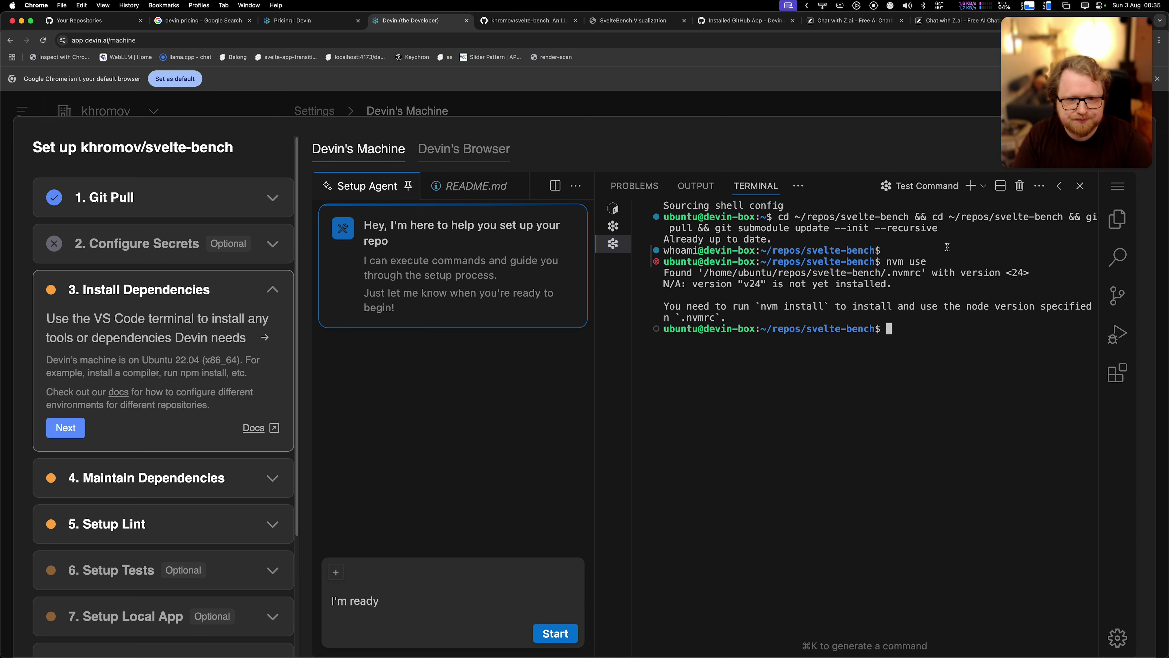
- Install the project's Node version with nvm i, activate it with nvm use, and complete the Install Dependencies step
{"action": "type", "text": "nvm i"}
{"action": "key", "text": "Return"}
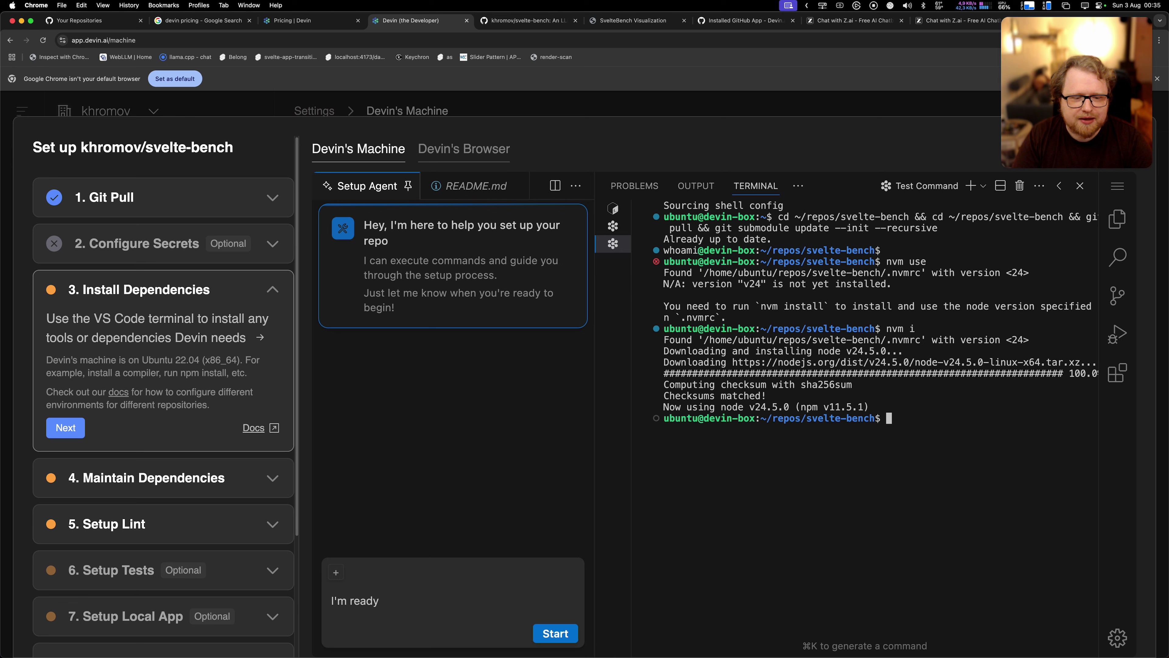
{"action": "type", "text": "nvm use"}
{"action": "key", "text": "Return"}
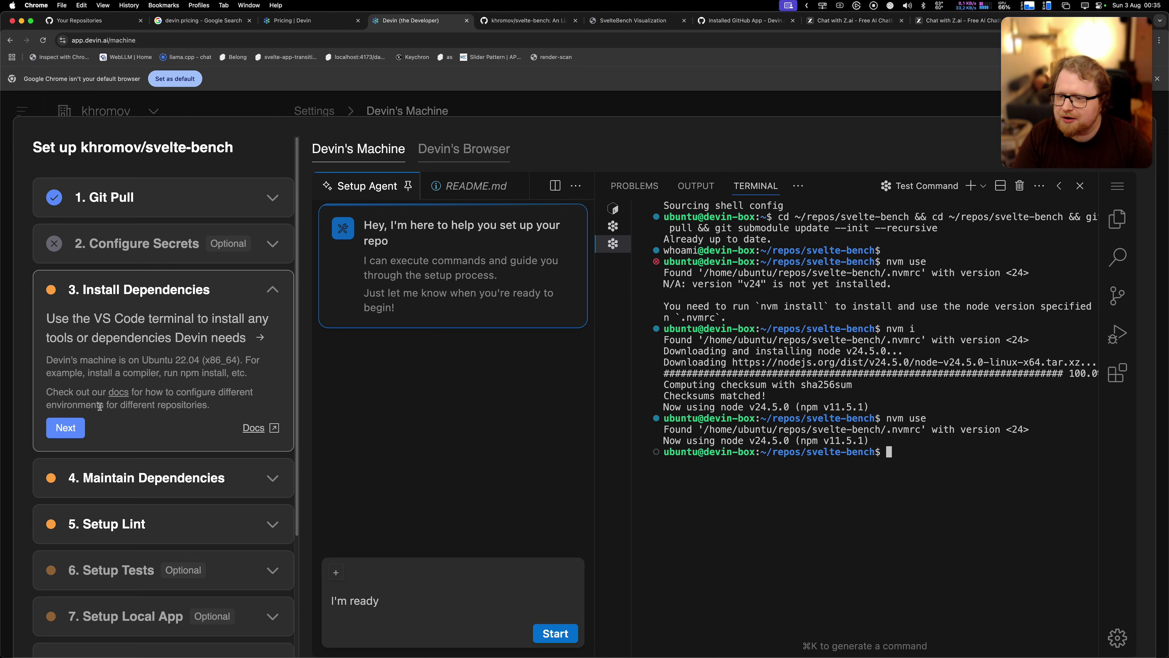
{"action": "left_click", "coordinate": [66, 428]}
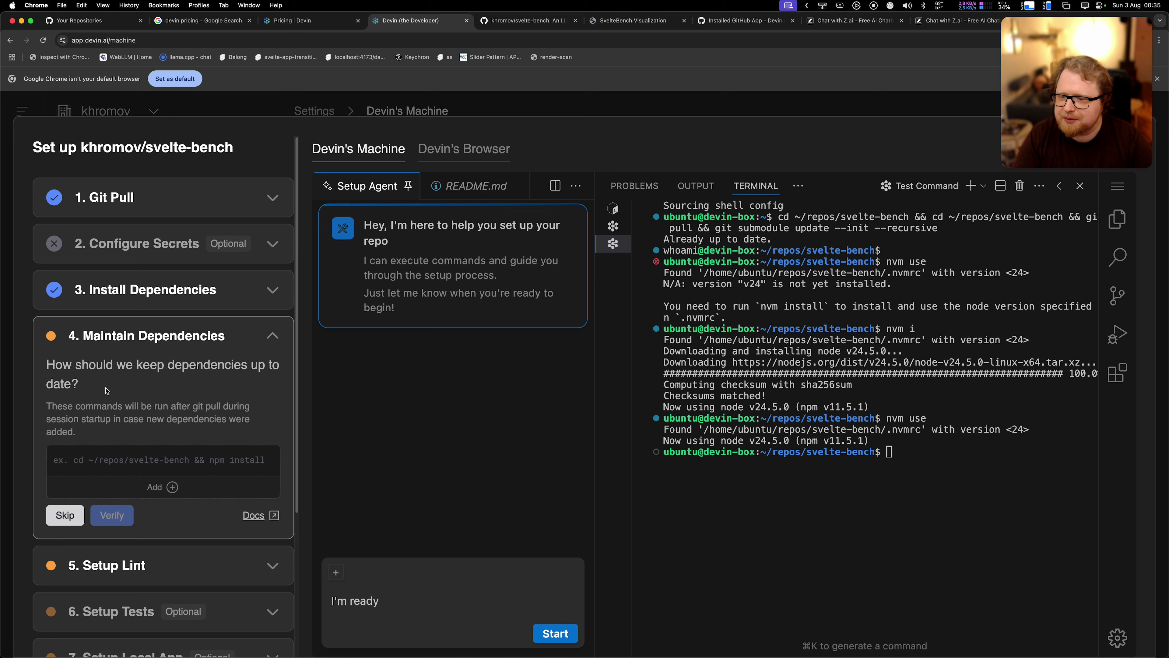
- Replace the Setup Agent's prefilled message with "Suggest a command for me" and send it
{"action": "scroll", "coordinate": [111, 393], "scroll_direction": "down", "scroll_amount": 1}
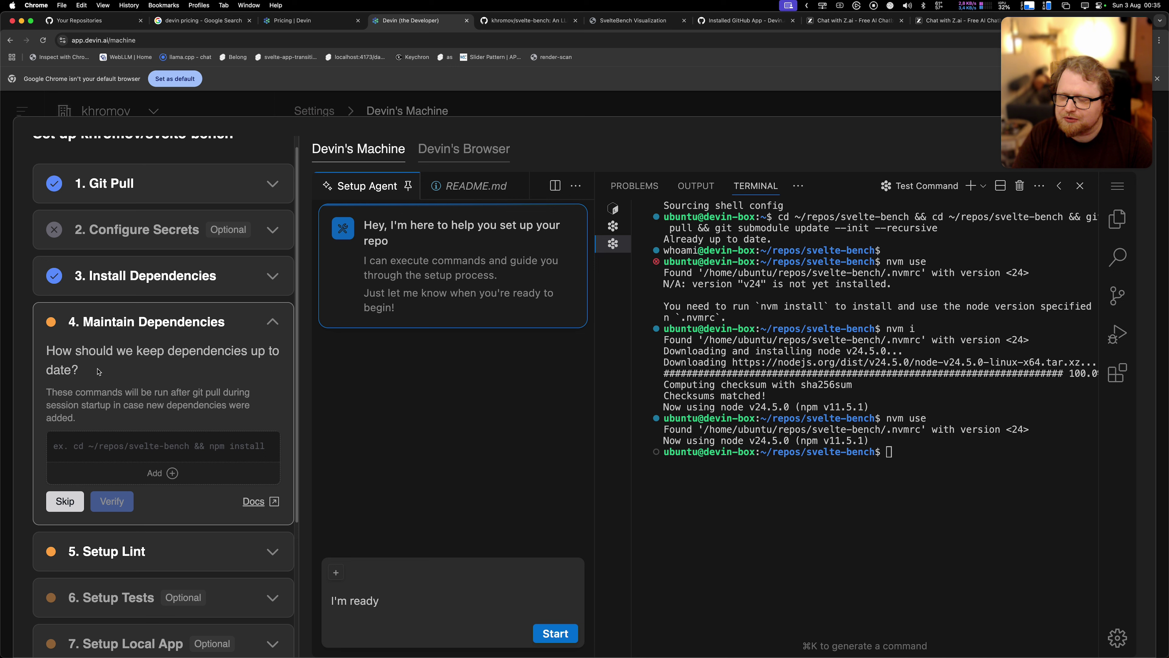
{"action": "left_click", "coordinate": [115, 438]}
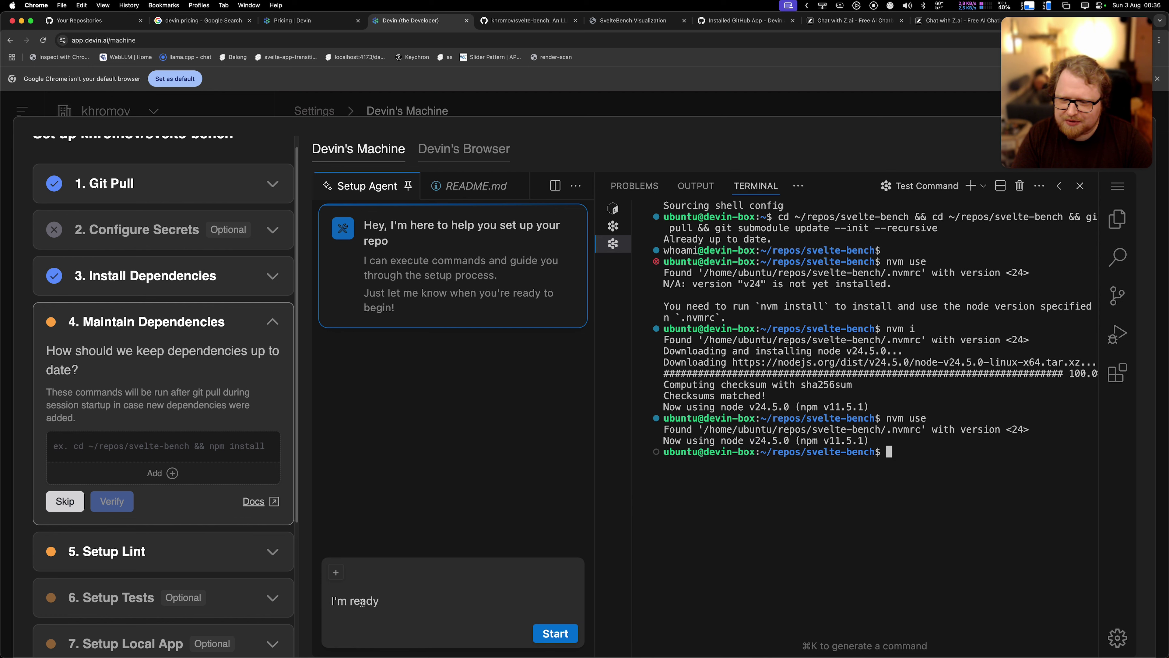
{"action": "left_click", "coordinate": [380, 609]}
{"action": "key", "text": "super+a"}
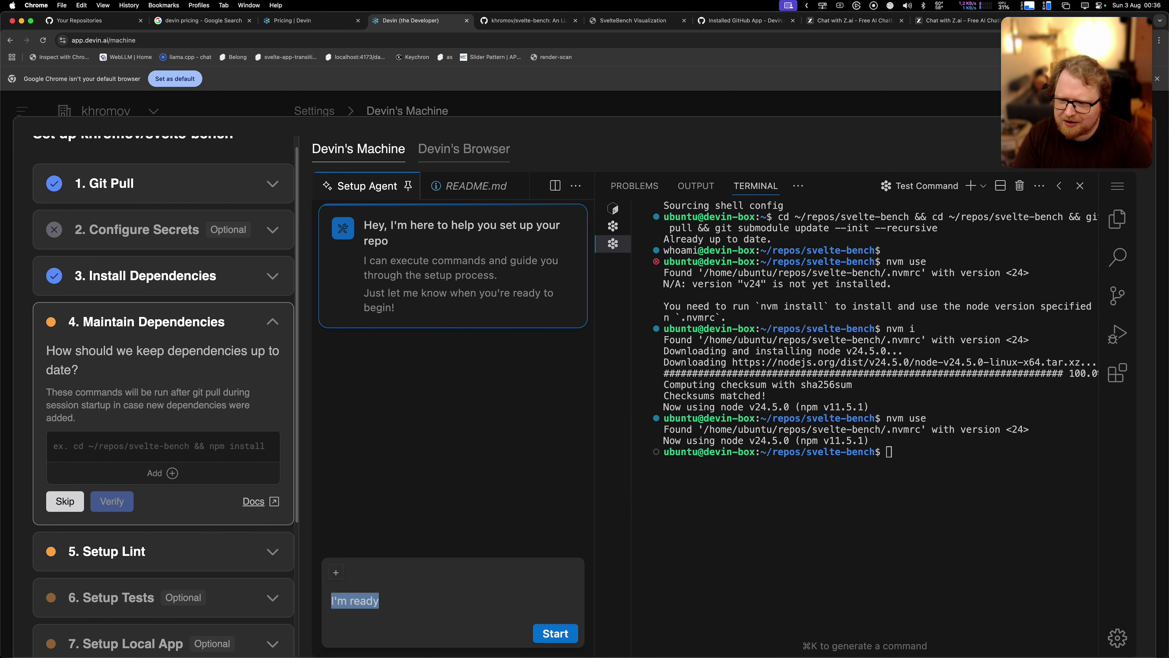
{"action": "key", "text": "BackSpace"}
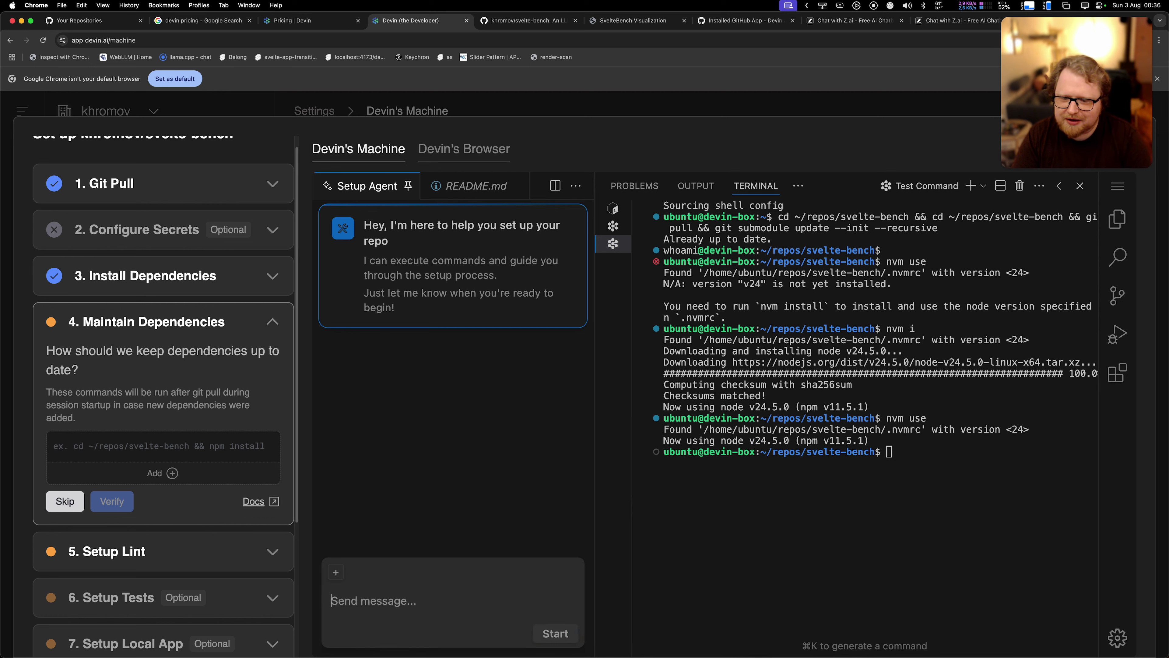
{"action": "type", "text": "Suggest a "}
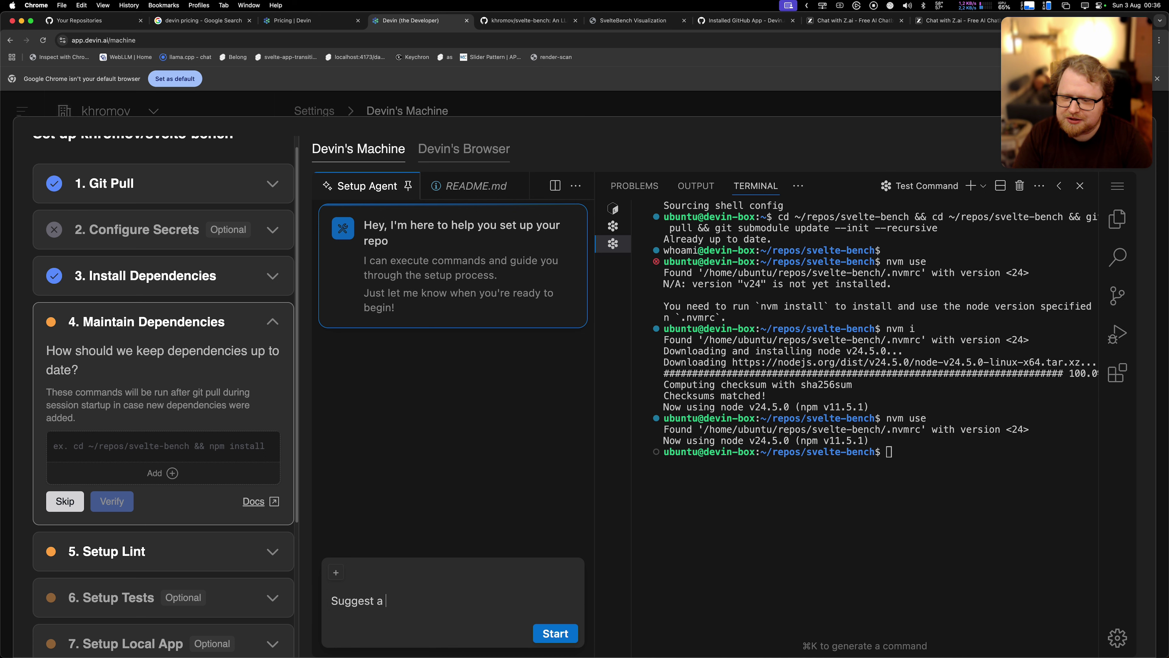
{"action": "type", "text": "command for me"}
{"action": "key", "text": "Return"}
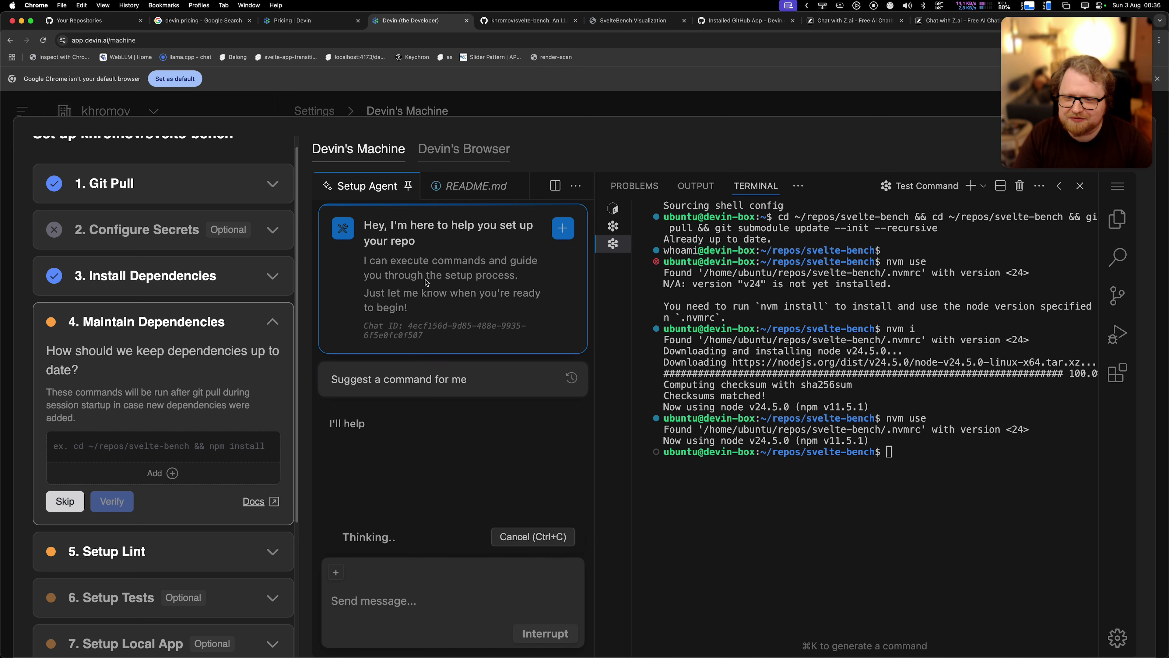
- Set the Maintain Dependencies command to the agent's suggested "cd ~/repos/svelte-bench && npm install", verify it and complete the step
{"action": "scroll", "coordinate": [422, 409], "scroll_direction": "up", "scroll_amount": 3}
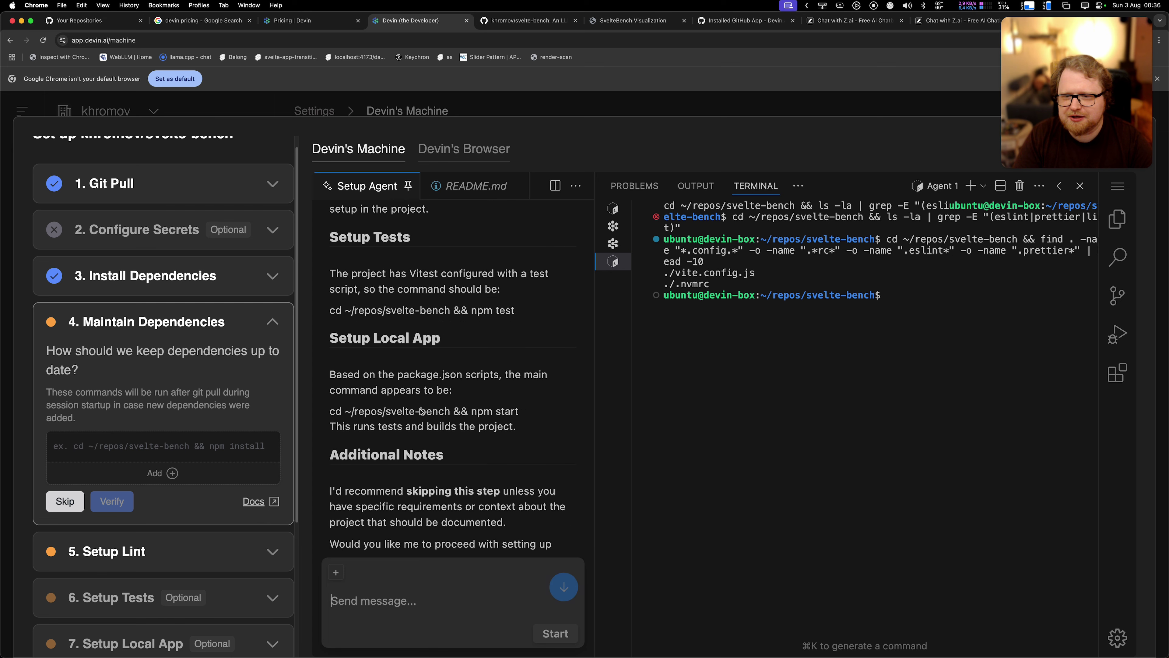
{"action": "scroll", "coordinate": [422, 411], "scroll_direction": "up", "scroll_amount": 5}
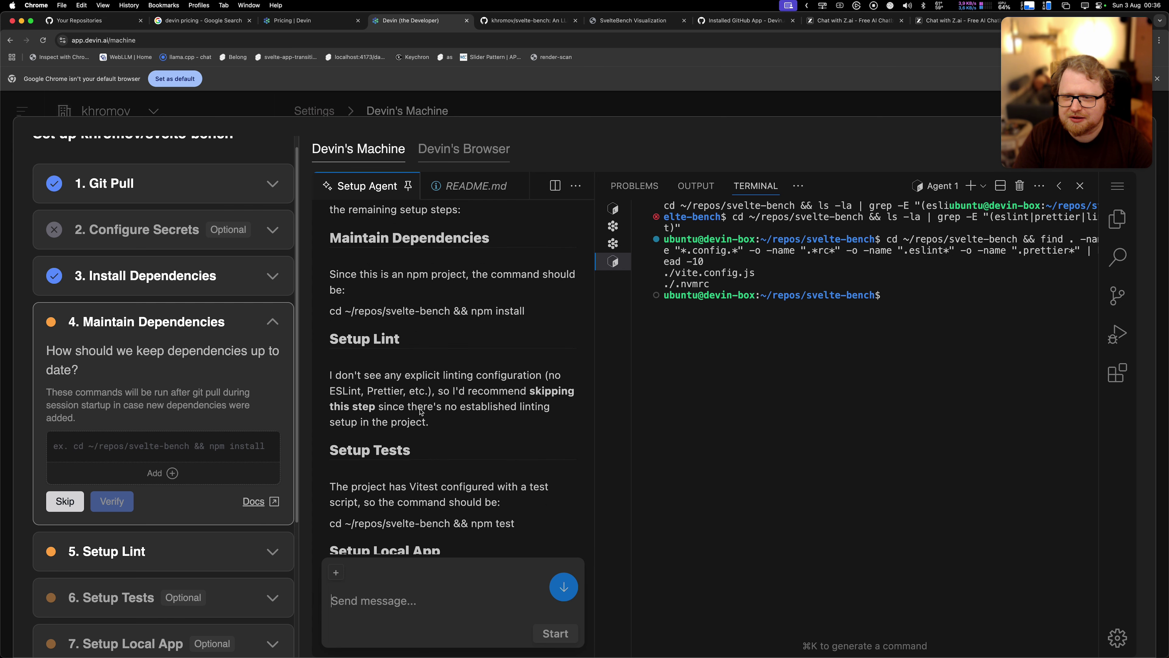
{"action": "left_click_drag", "start_coordinate": [530, 313], "coordinate": [345, 317]}
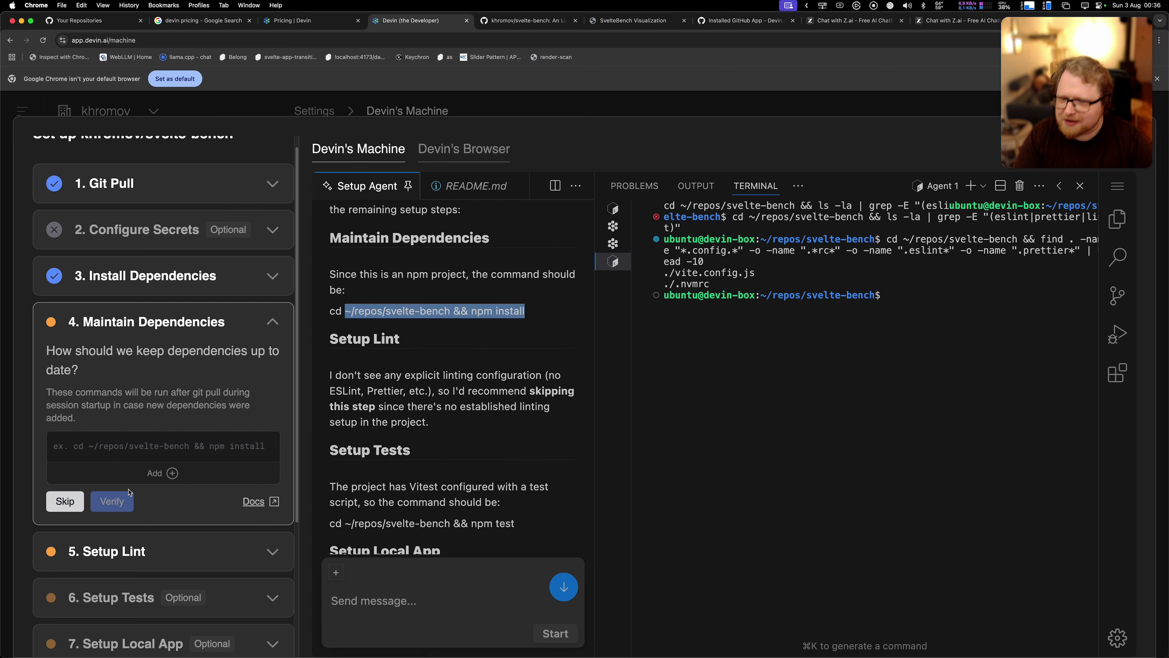
{"action": "left_click", "coordinate": [117, 450]}
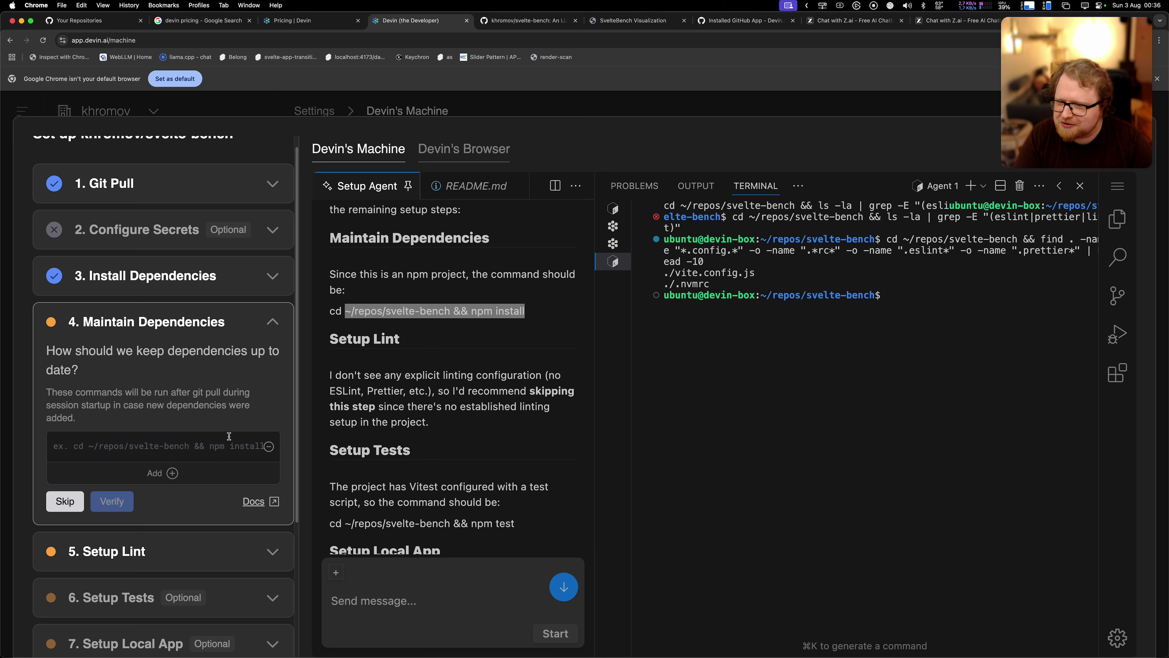
{"action": "key", "text": "super+v"}
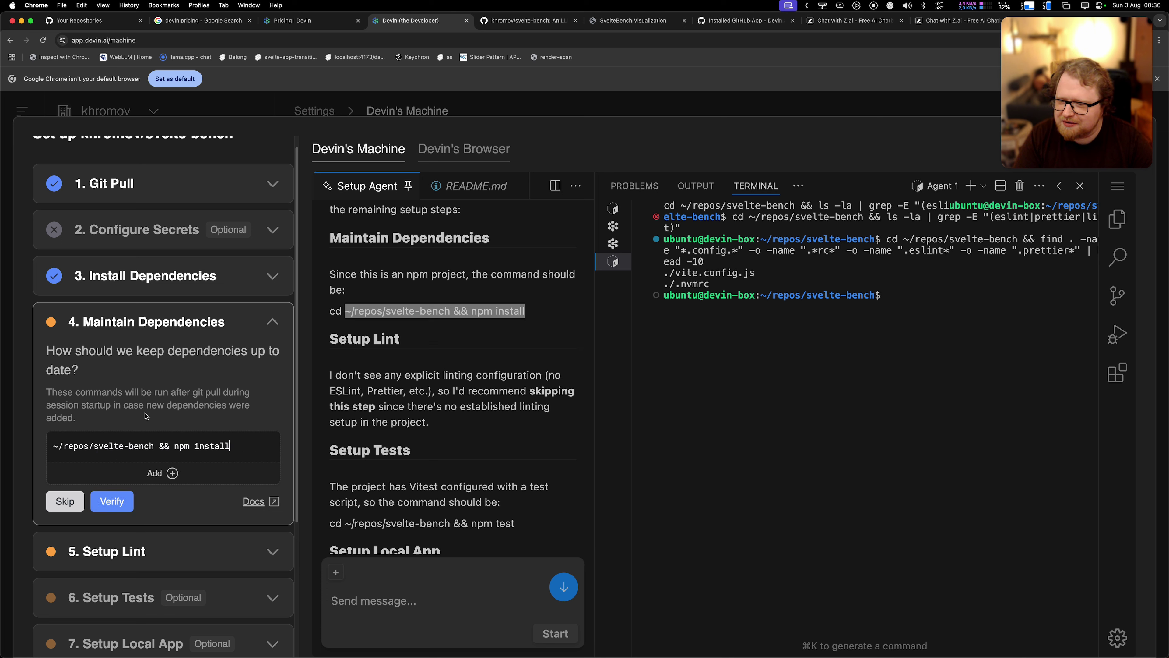
{"action": "left_click", "coordinate": [53, 446]}
{"action": "type", "text": "cd"}
{"action": "left_click", "coordinate": [112, 501]}
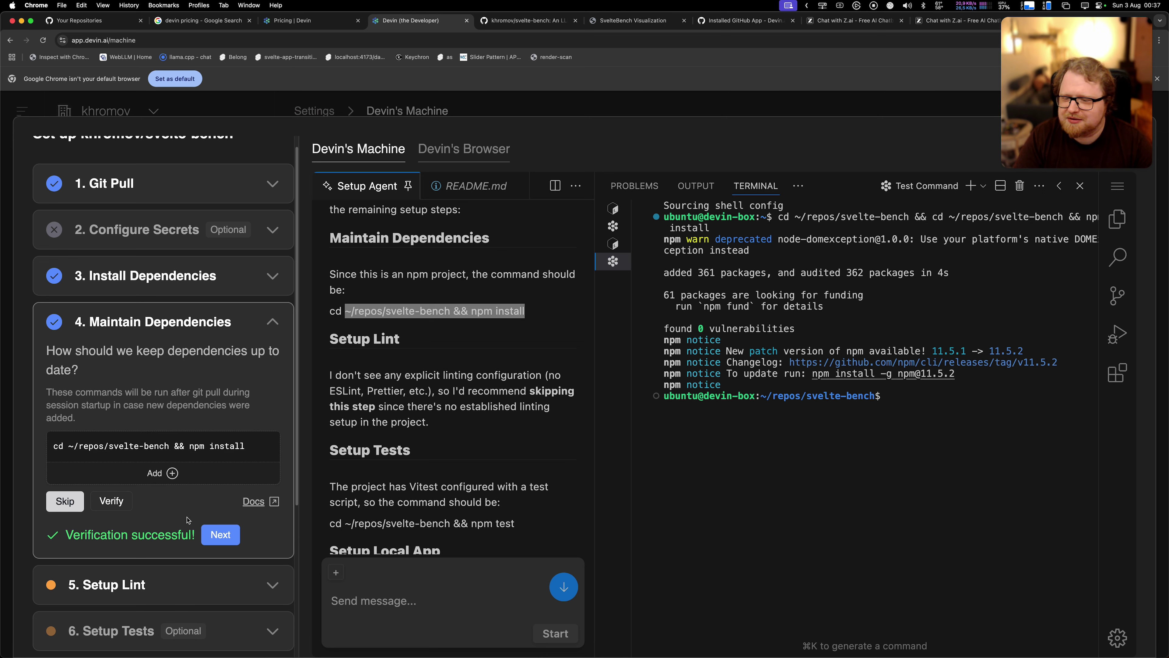
{"action": "left_click", "coordinate": [220, 536]}
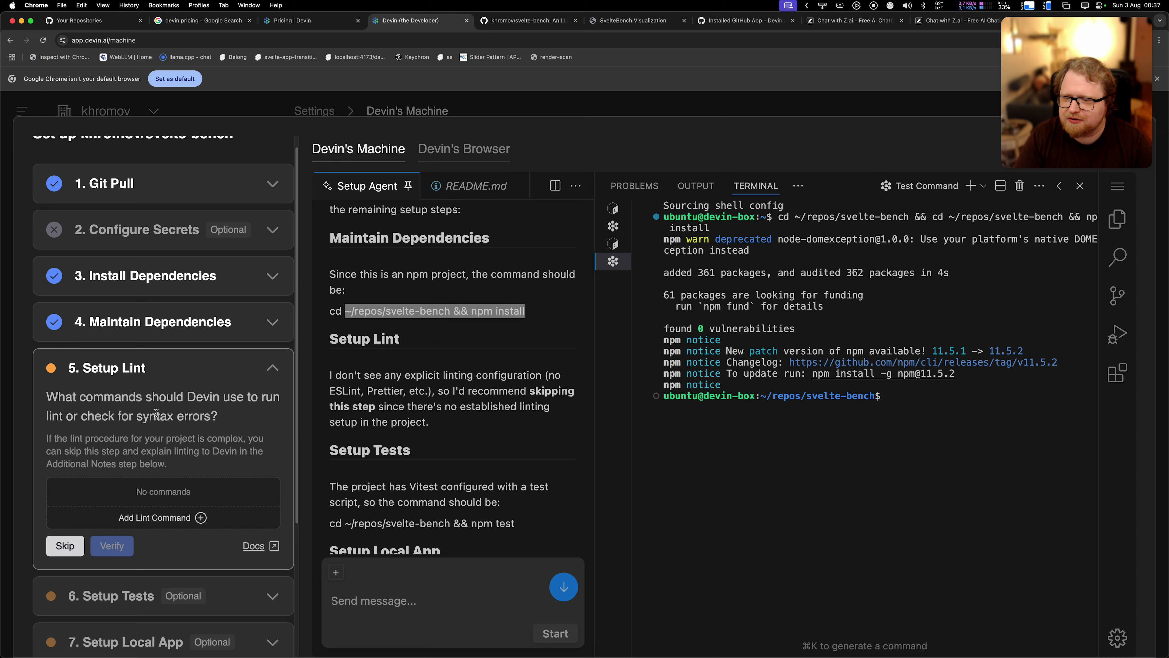
- Add "npm run check" as the lint command and verify it
{"action": "left_click", "coordinate": [171, 520]}
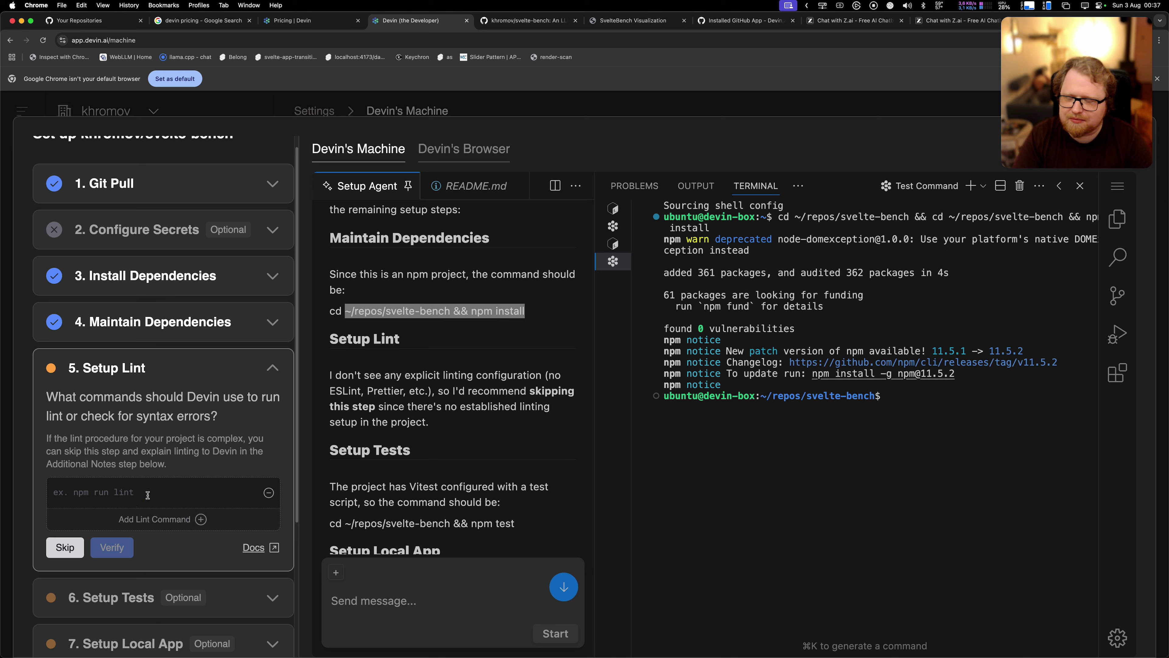
{"action": "type", "text": "npm run"}
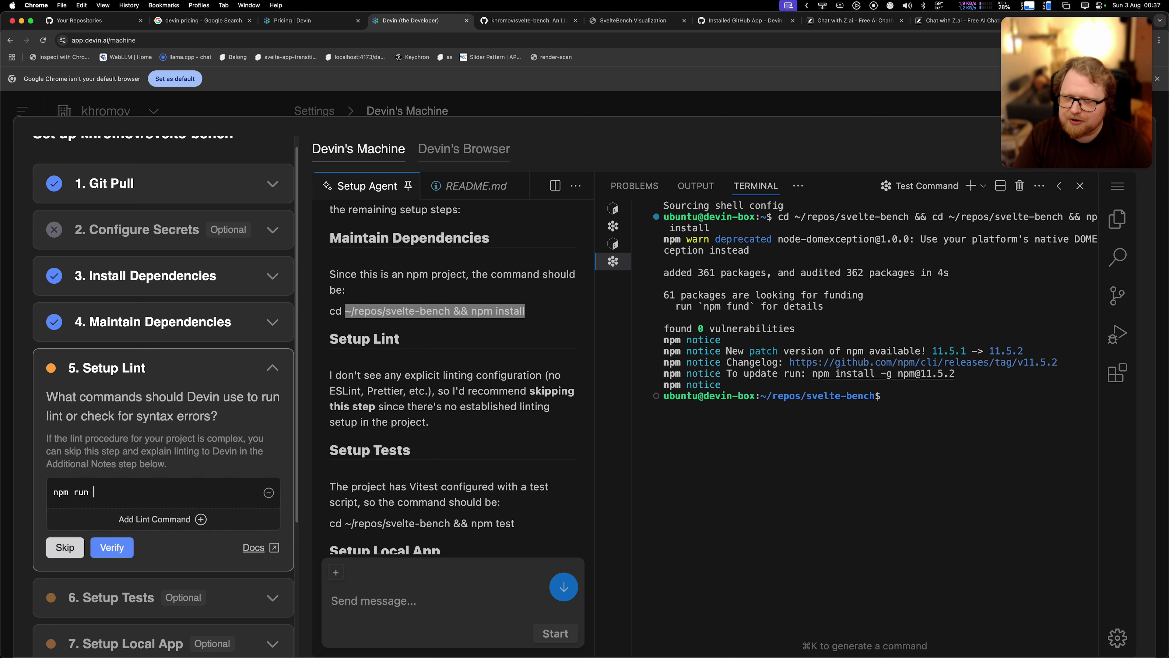
{"action": "type", "text": " check"}
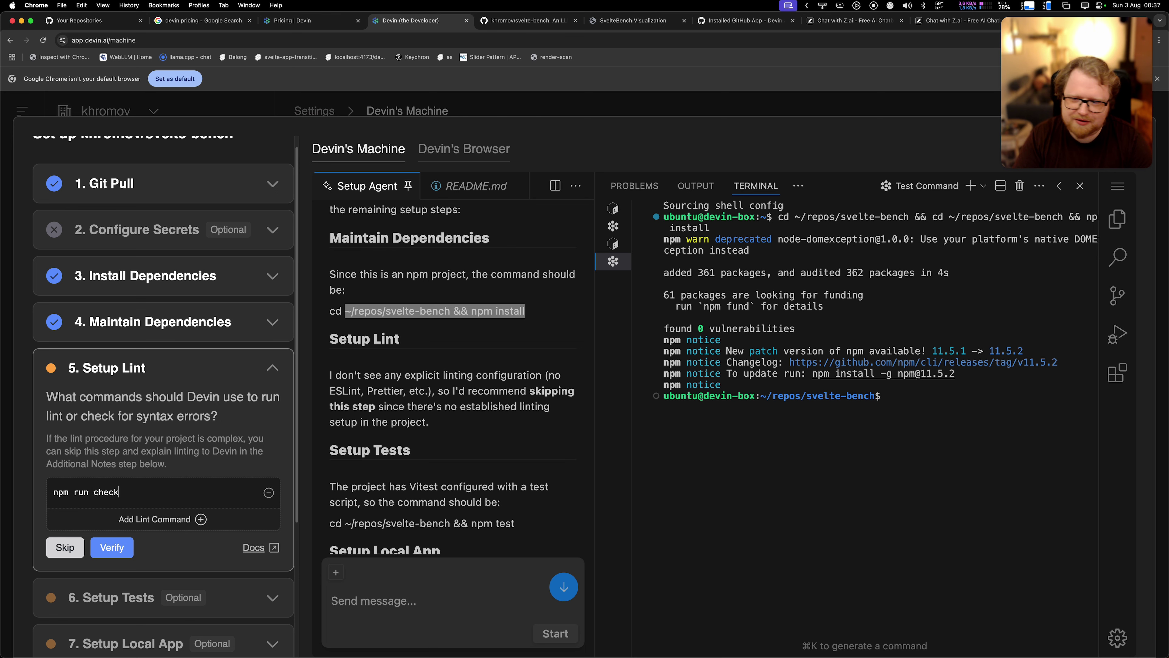
{"action": "key", "text": "Return"}
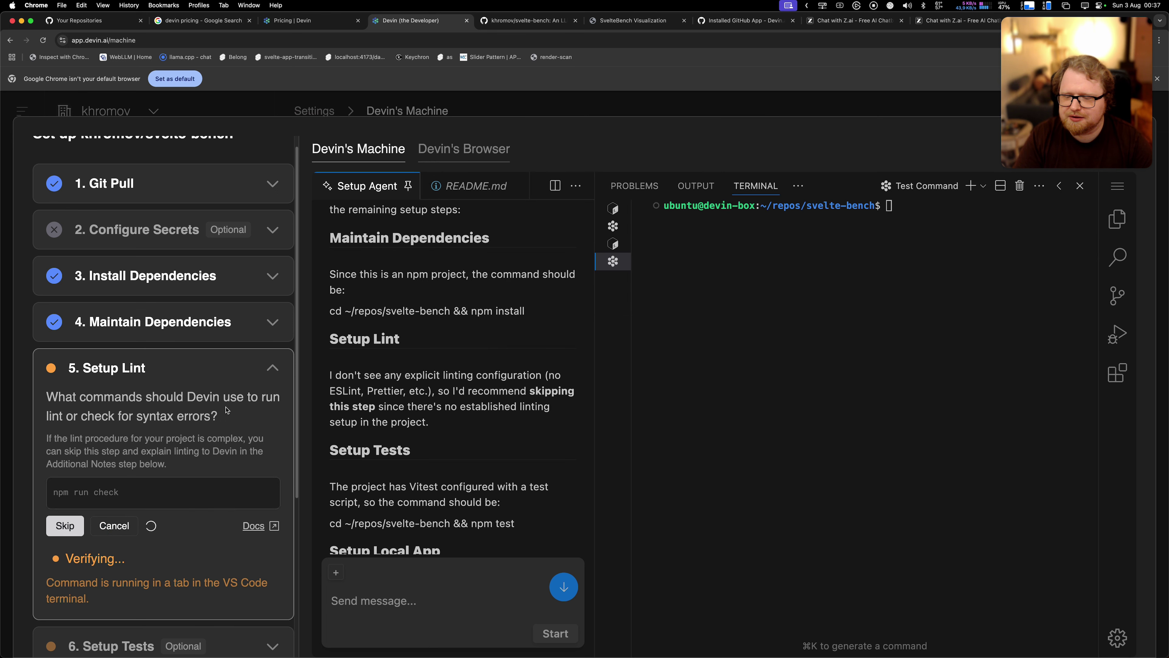
- Examine the lint command's verification result and troubleshooting tips along with its terminal output
{"action": "scroll", "coordinate": [202, 461], "scroll_direction": "down", "scroll_amount": 6}
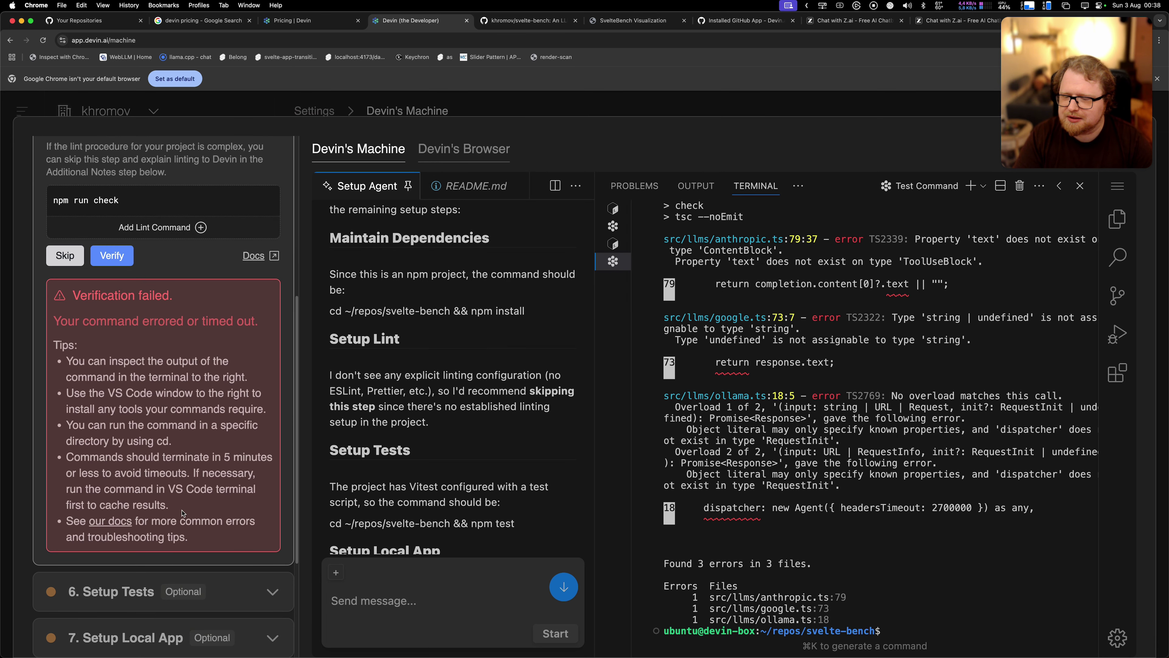
{"action": "scroll", "coordinate": [796, 331], "scroll_direction": "up", "scroll_amount": 2}
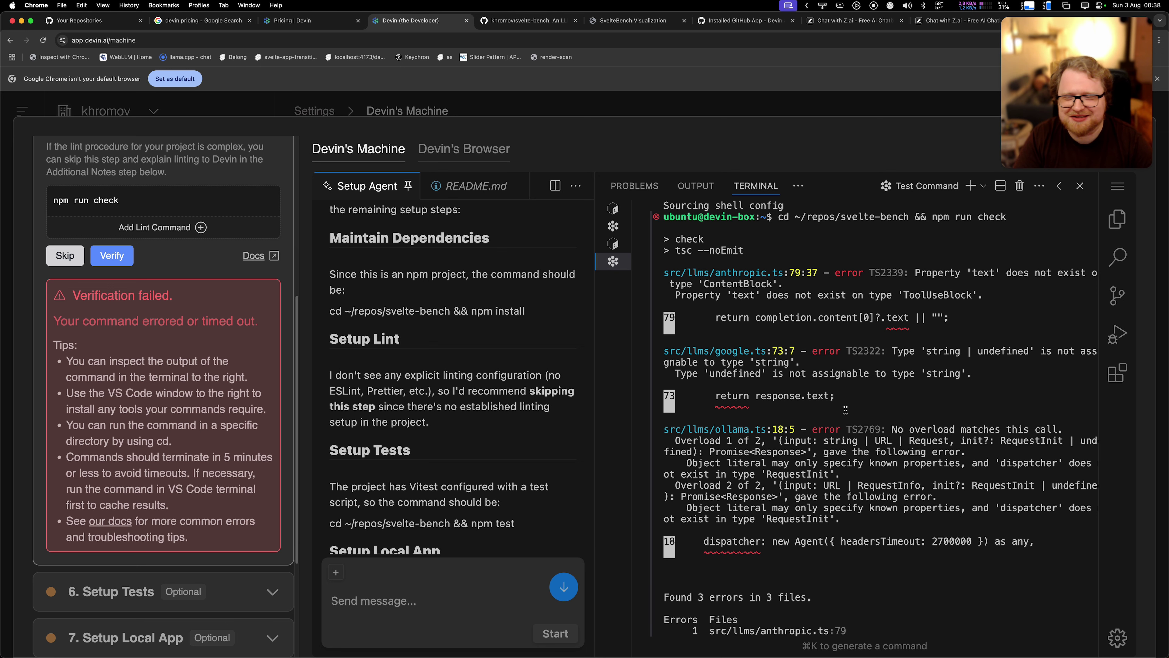
{"action": "scroll", "coordinate": [743, 324], "scroll_direction": "down", "scroll_amount": 2}
{"action": "scroll", "coordinate": [167, 352], "scroll_direction": "down", "scroll_amount": 1}
{"action": "scroll", "coordinate": [167, 352], "scroll_direction": "up", "scroll_amount": 3}
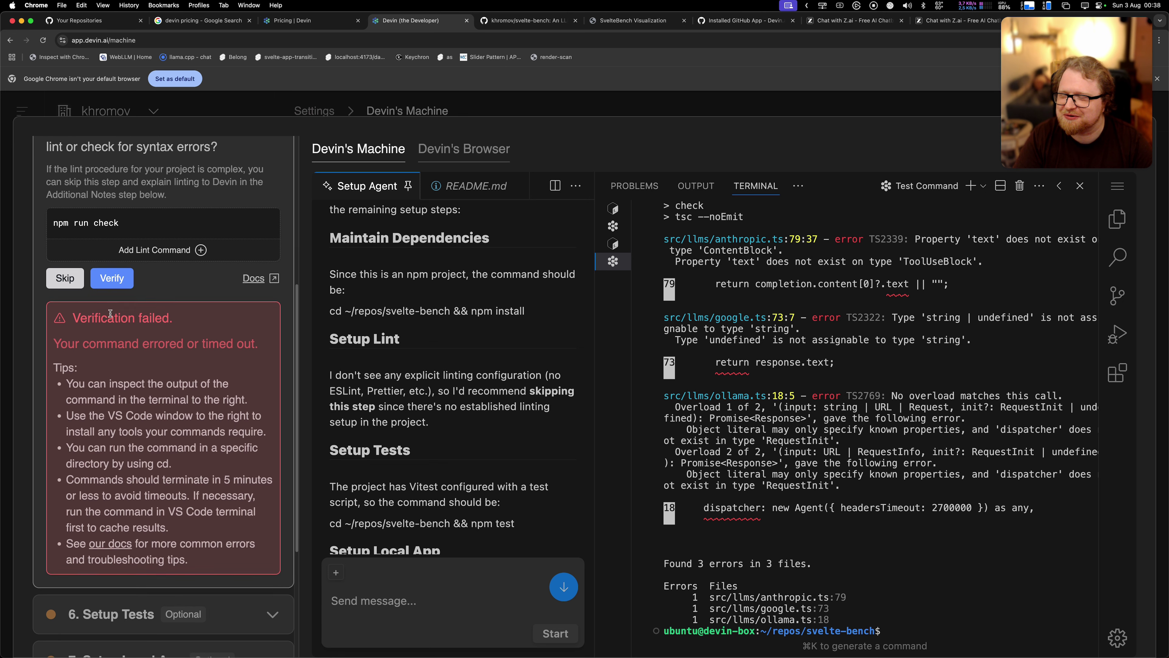
{"action": "scroll", "coordinate": [192, 377], "scroll_direction": "down", "scroll_amount": 3}
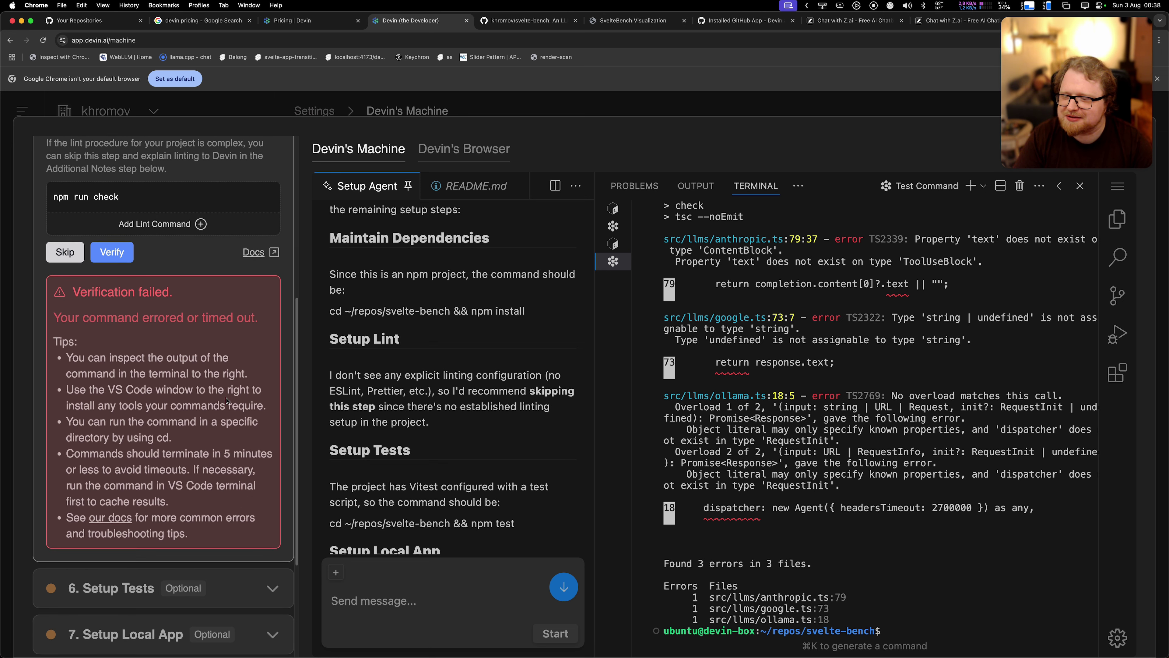
- Ask the Setup Agent to use "npm run check" for lint despite its current errors and accept its proposed Setup Lint update
{"action": "scroll", "coordinate": [397, 401], "scroll_direction": "down", "scroll_amount": 5}
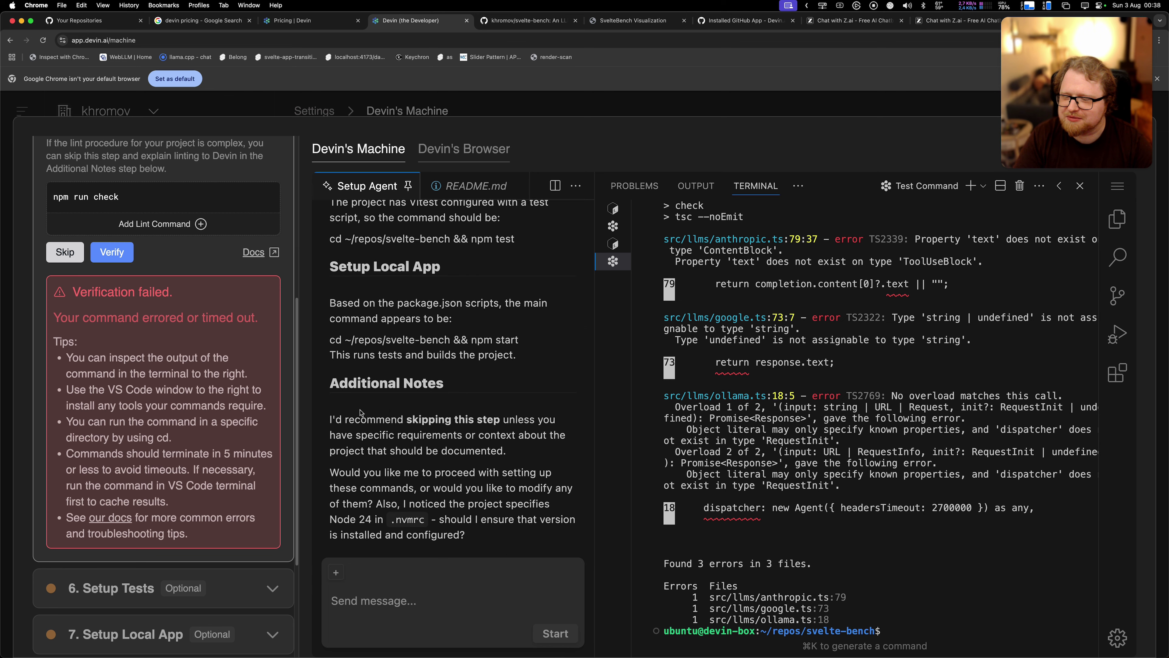
{"action": "scroll", "coordinate": [233, 295], "scroll_direction": "down", "scroll_amount": 2}
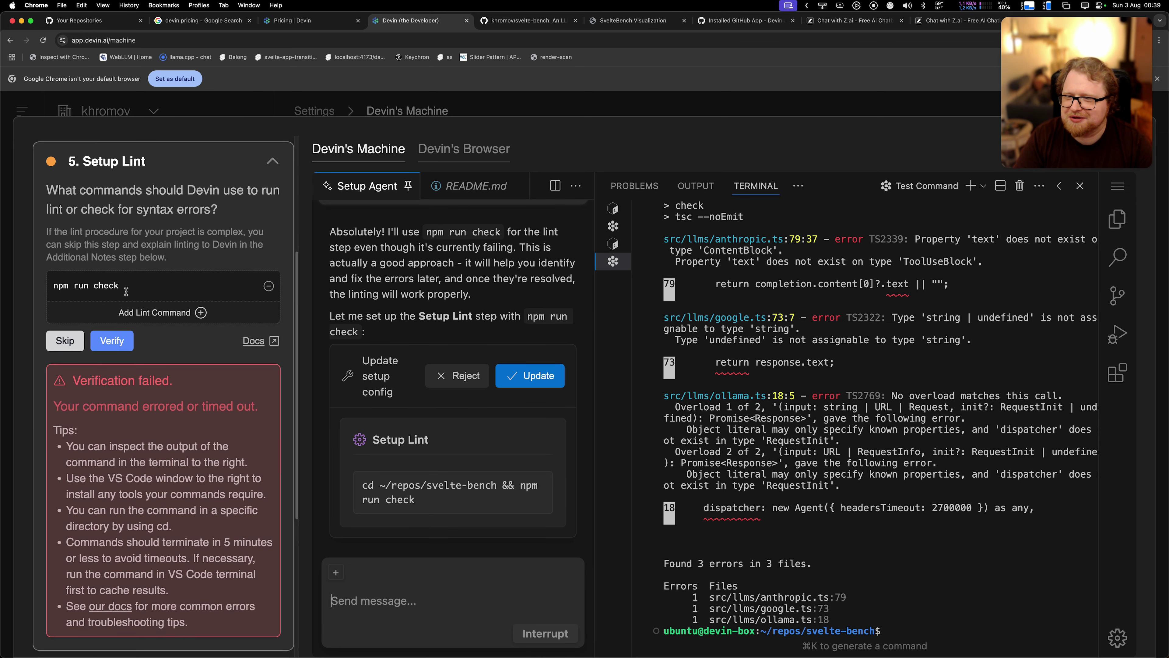
{"action": "left_click", "coordinate": [516, 378]}
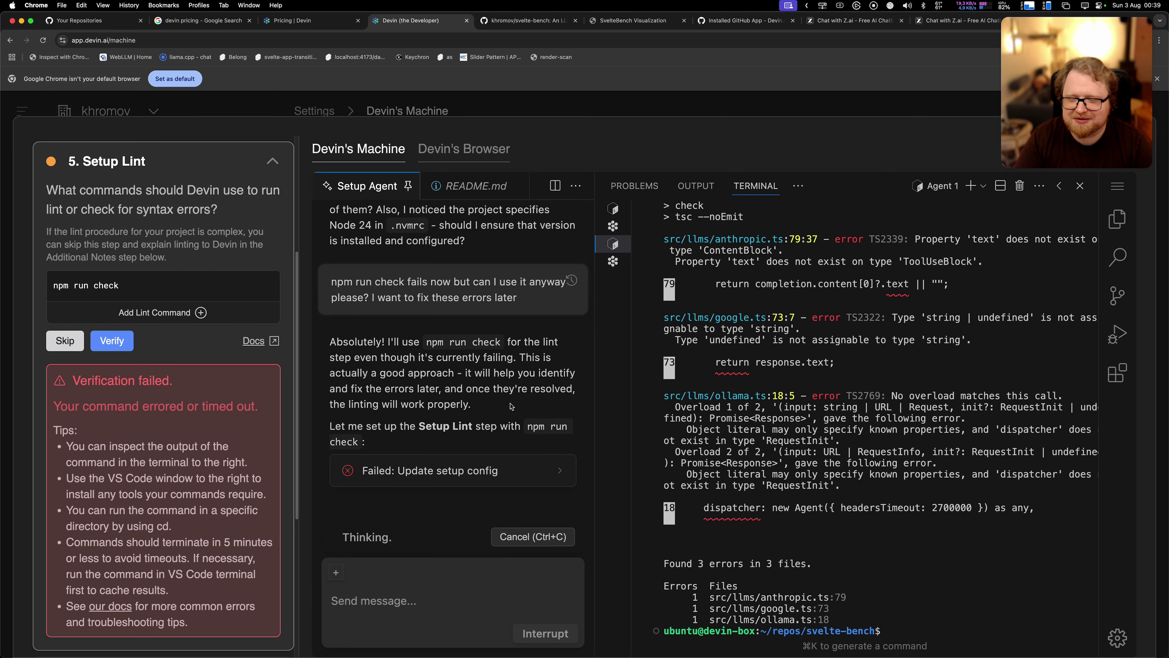
{"action": "scroll", "coordinate": [153, 233], "scroll_direction": "up", "scroll_amount": 3}
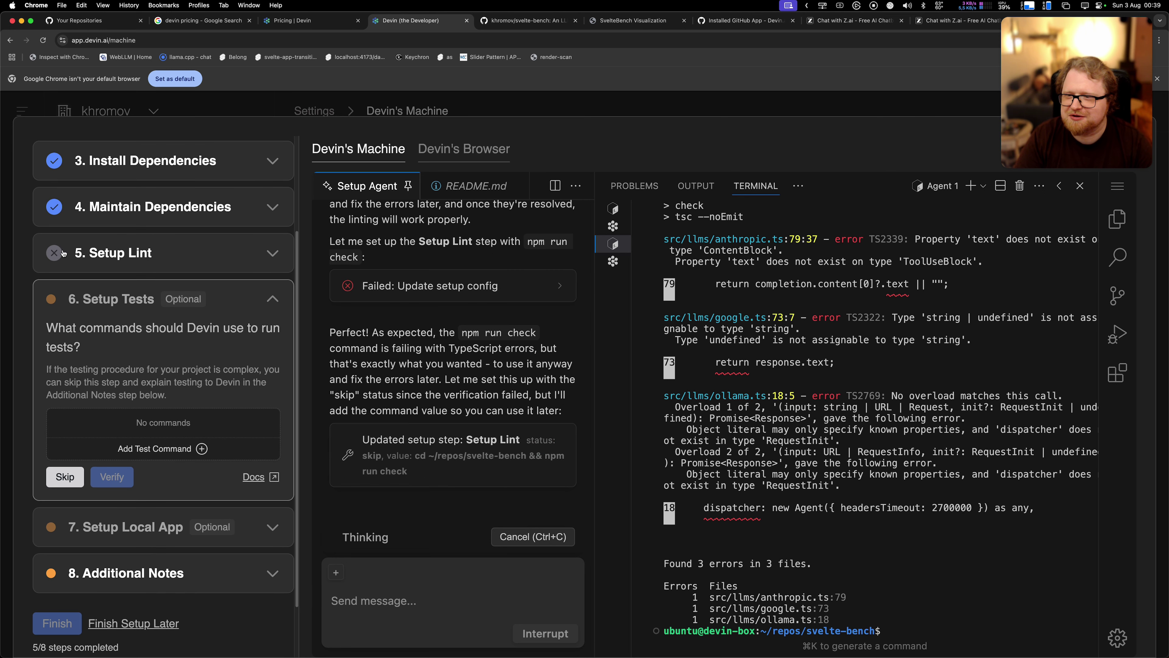
{"action": "left_click", "coordinate": [273, 254]}
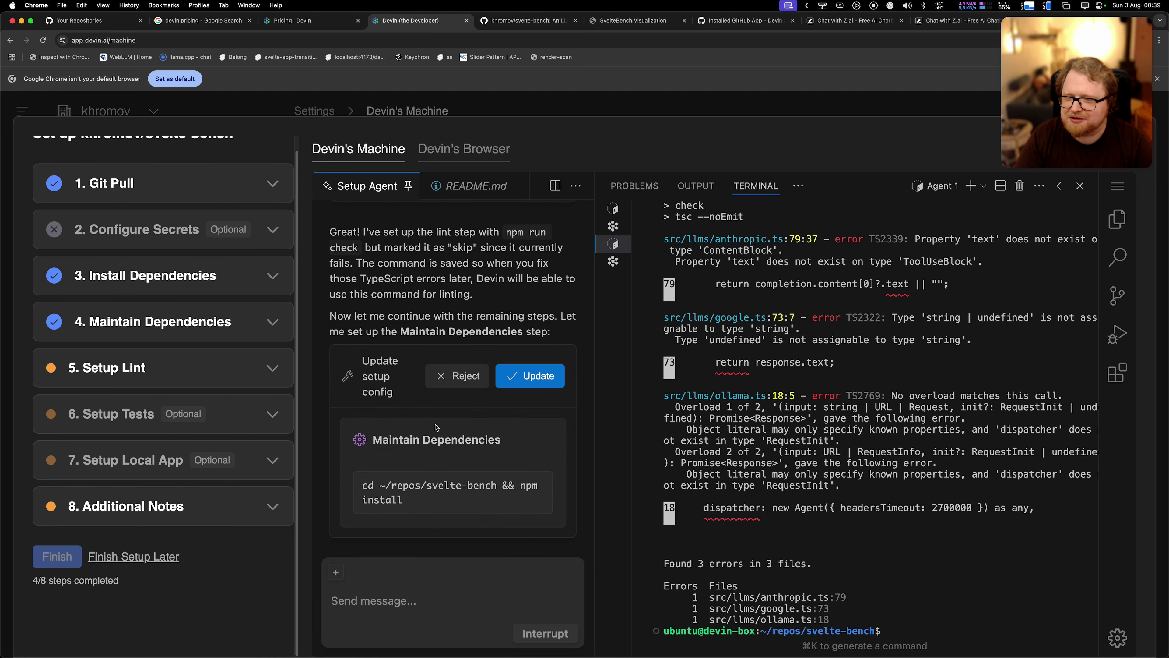
- Add "npm run test" as the test command, verify it and complete the Setup Tests step
{"action": "left_click", "coordinate": [171, 413]}
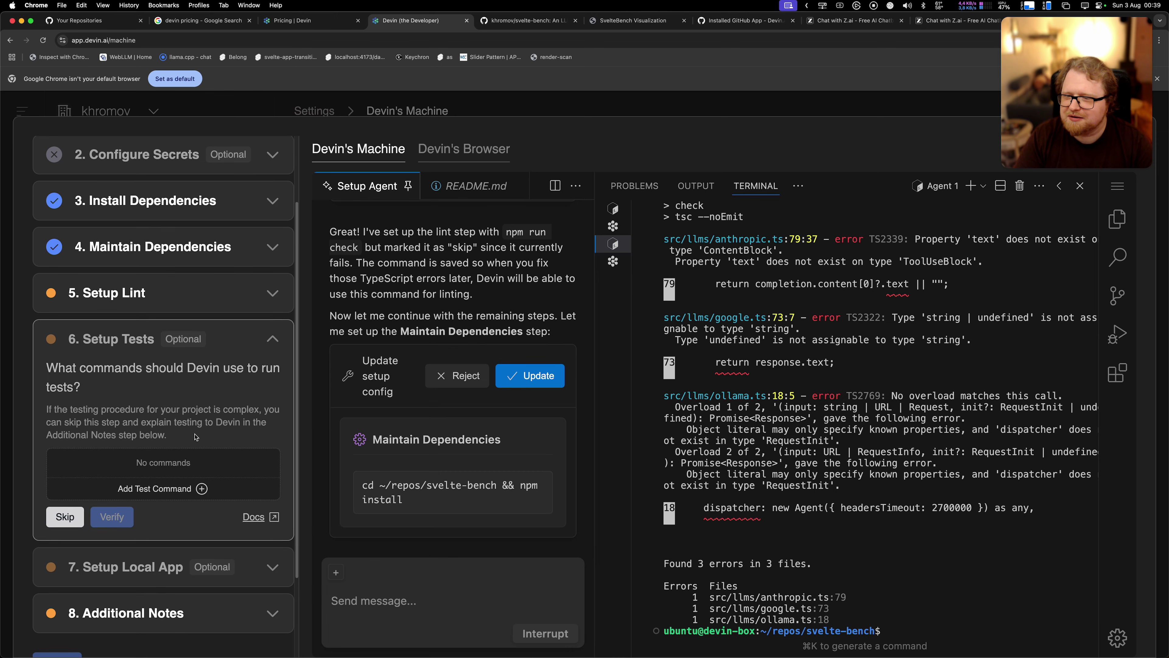
{"action": "scroll", "coordinate": [171, 446], "scroll_direction": "down", "scroll_amount": 1}
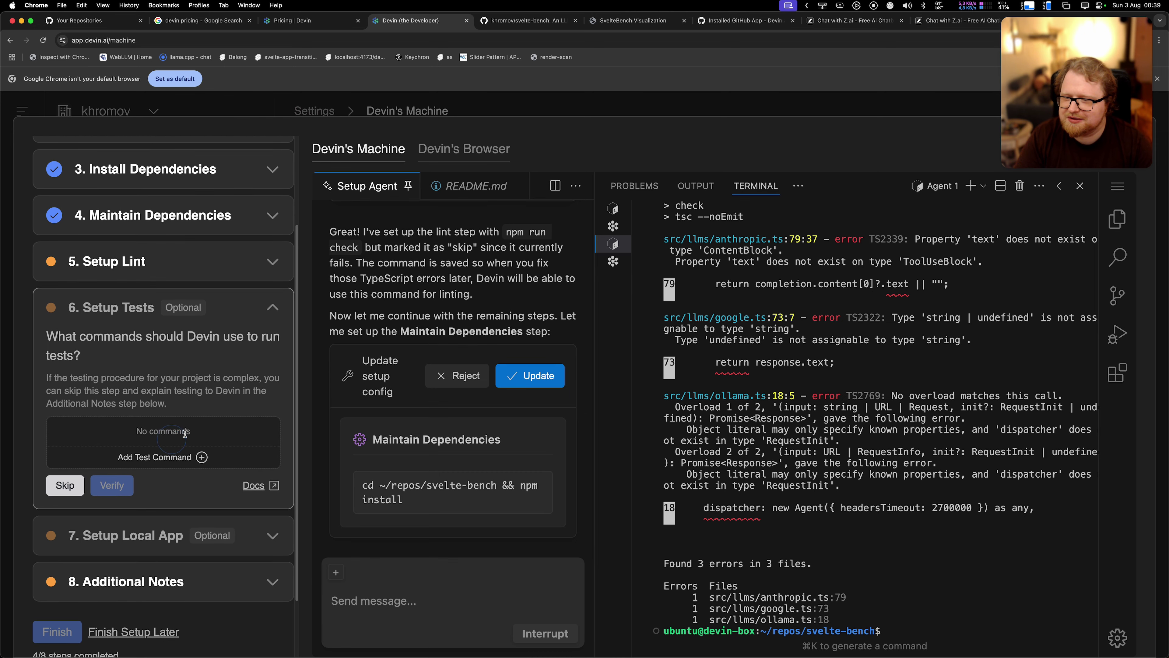
{"action": "left_click", "coordinate": [152, 457]}
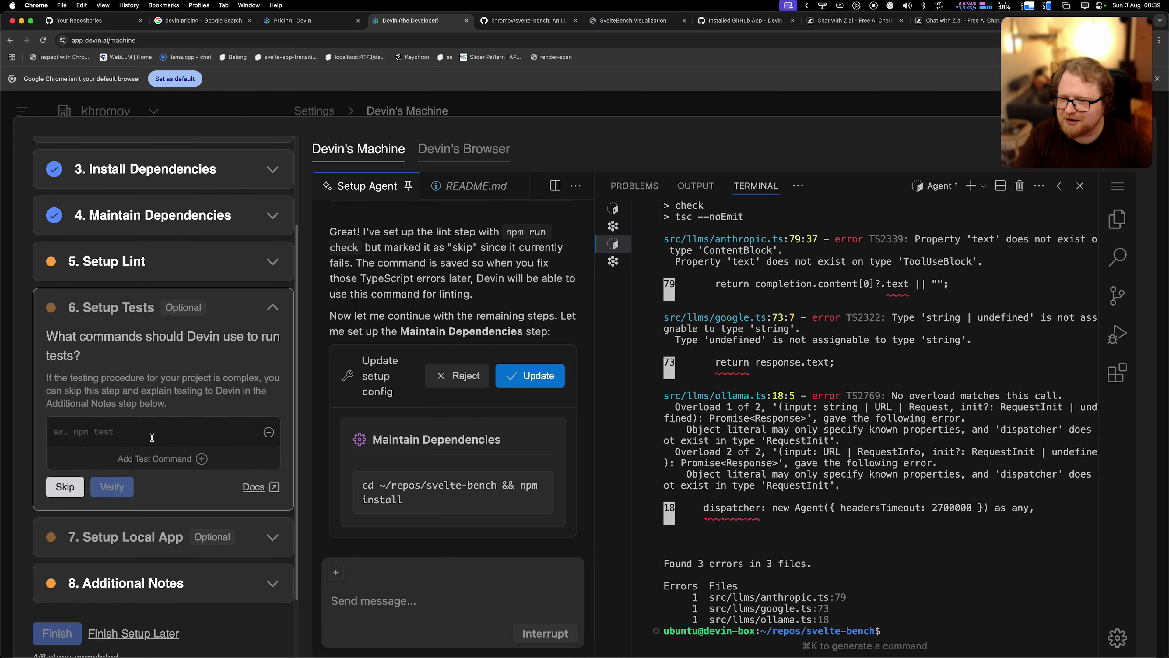
{"action": "type", "text": "npm run test"}
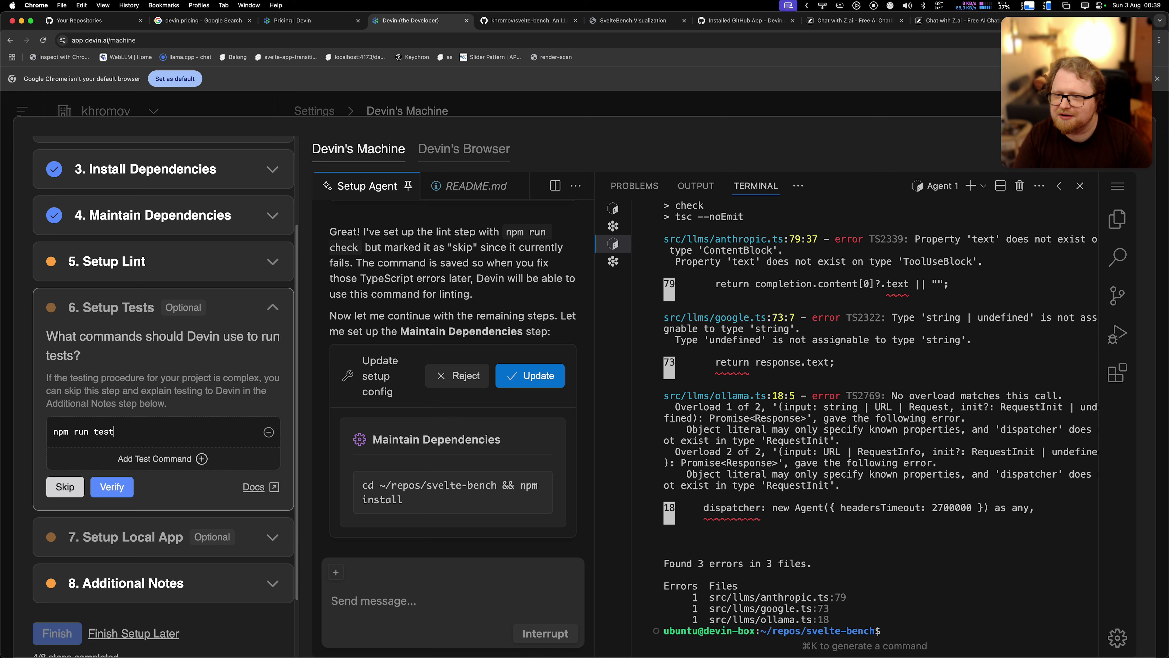
{"action": "left_click", "coordinate": [112, 487]}
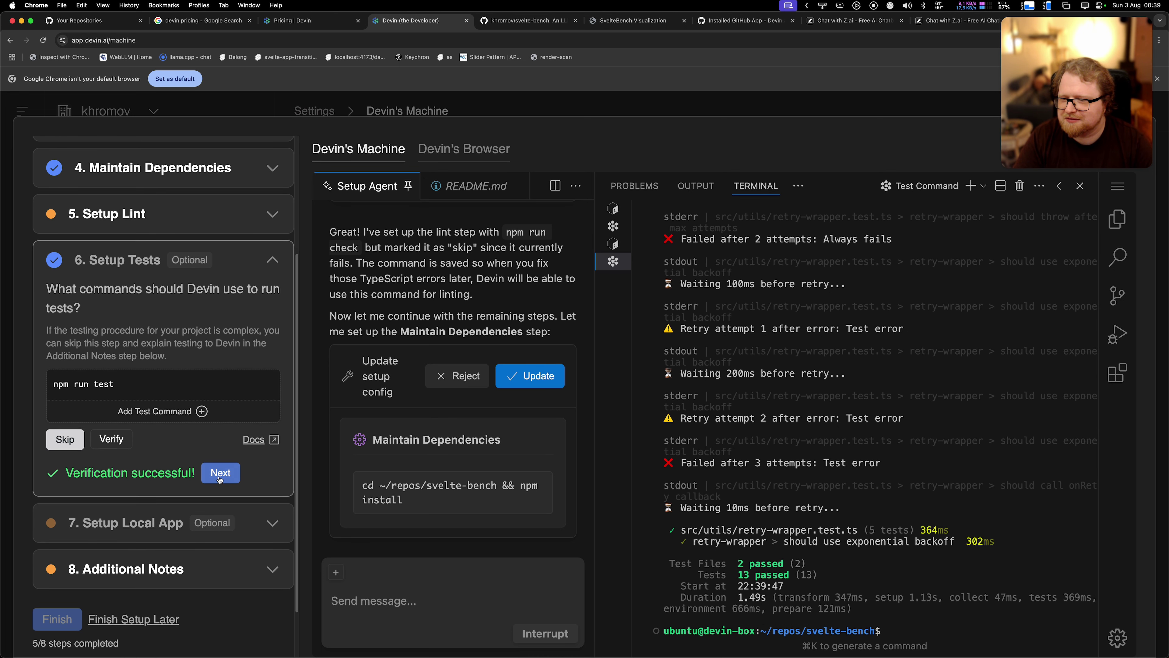
{"action": "left_click", "coordinate": [221, 481]}
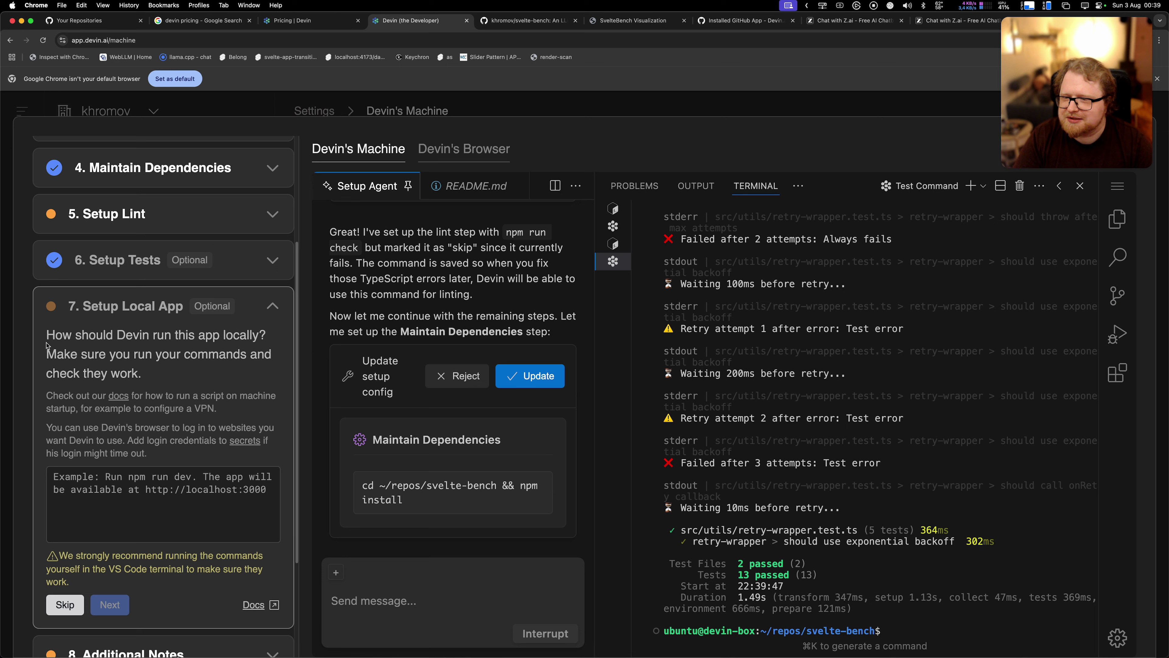
- Begin the Setup Local App instructions with "npm run build, and then"
{"action": "scroll", "coordinate": [115, 395], "scroll_direction": "down", "scroll_amount": 2}
{"action": "scroll", "coordinate": [116, 395], "scroll_direction": "up", "scroll_amount": 3}
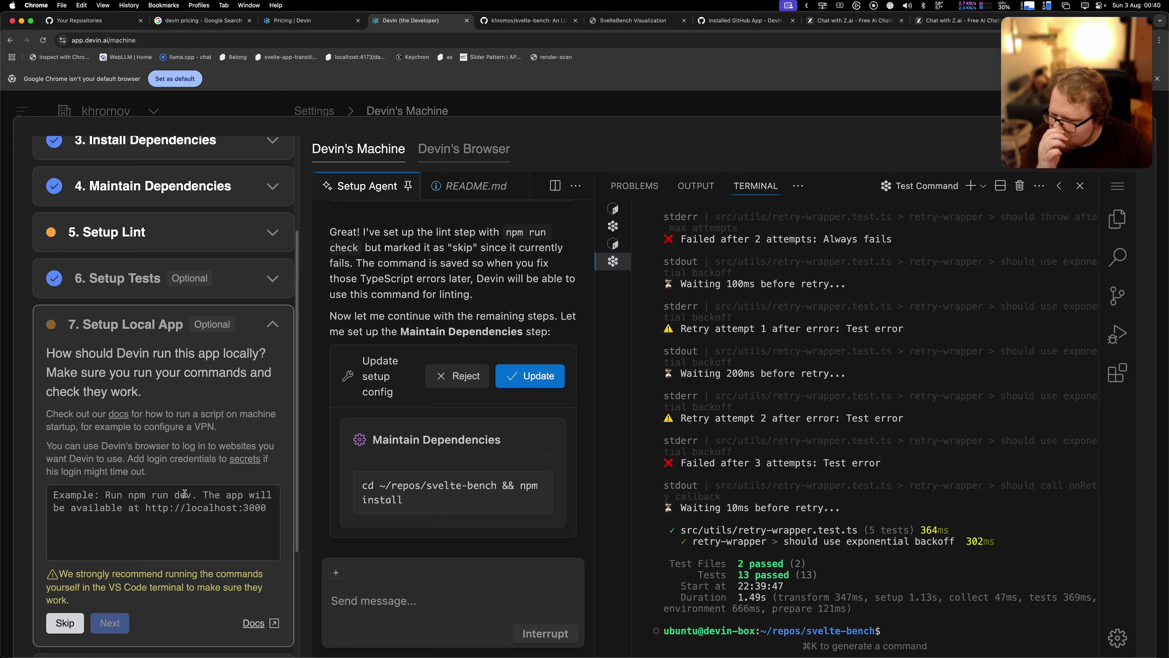
{"action": "left_click", "coordinate": [152, 496]}
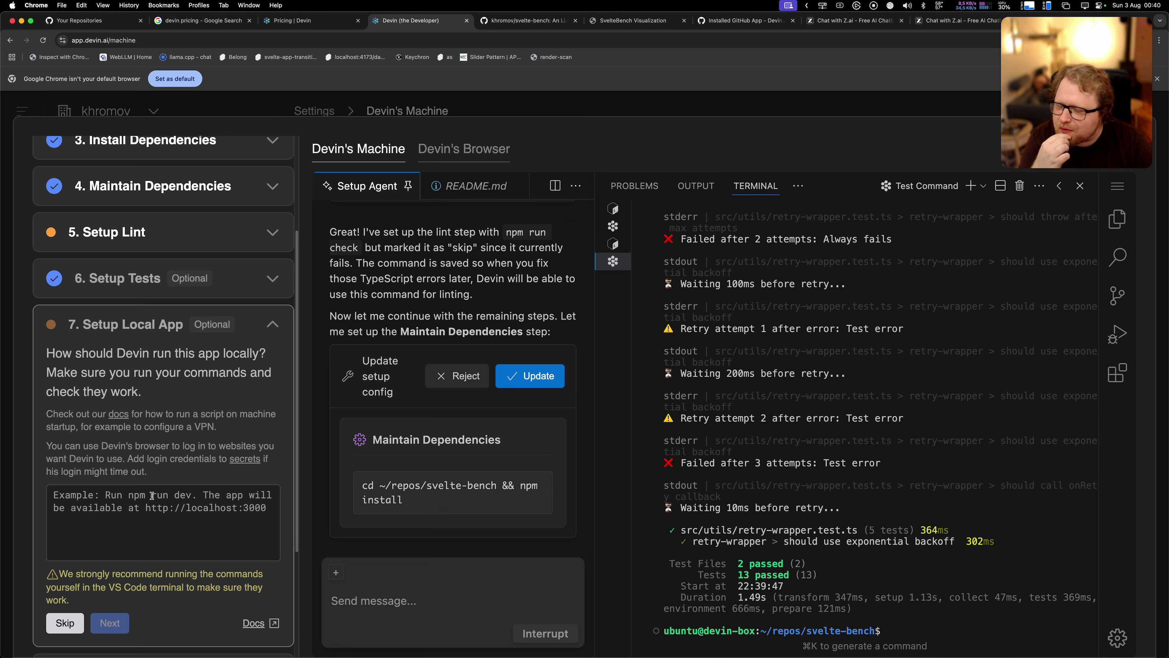
{"action": "scroll", "coordinate": [152, 495], "scroll_direction": "down", "scroll_amount": 1}
{"action": "type", "text": "npm r"}
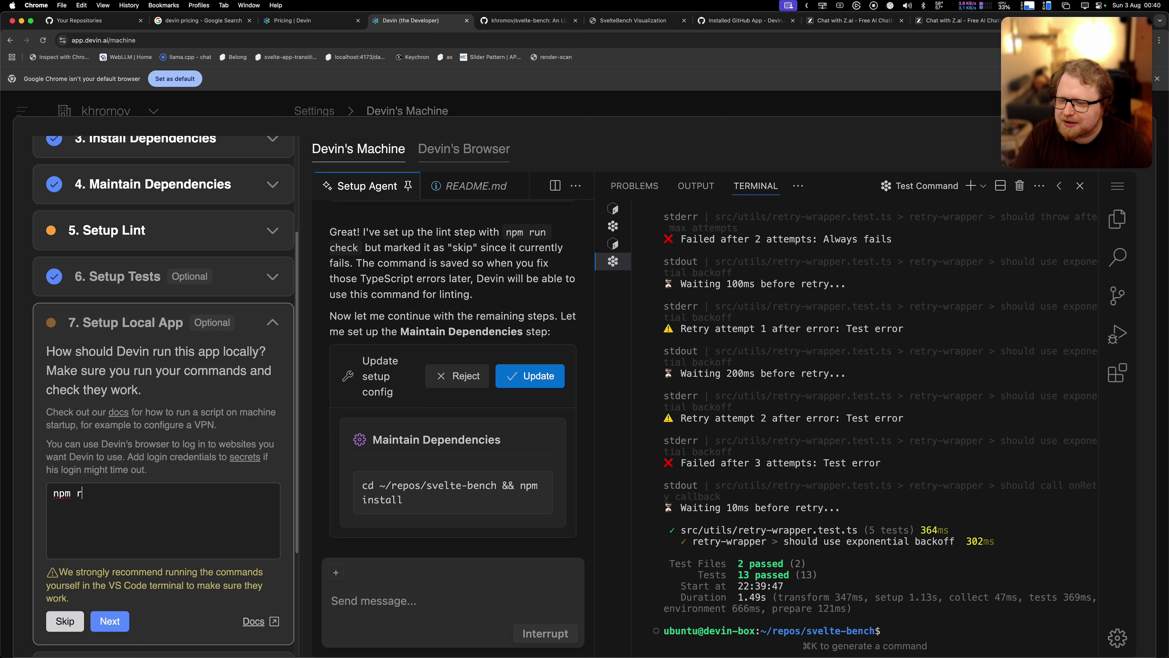
{"action": "type", "text": "un build, and the"}
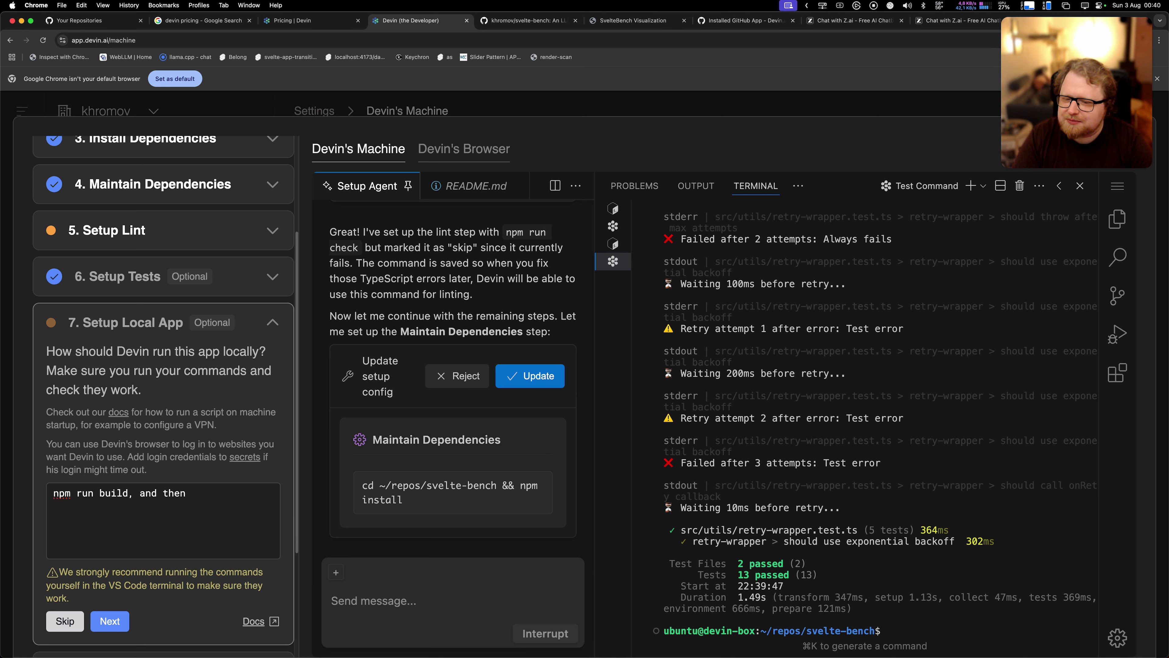
{"action": "type", "text": "n"}
- Switch to GitHub Desktop and open the svelte-bench repository in Visual Studio Code
{"action": "key", "text": "super+space"}
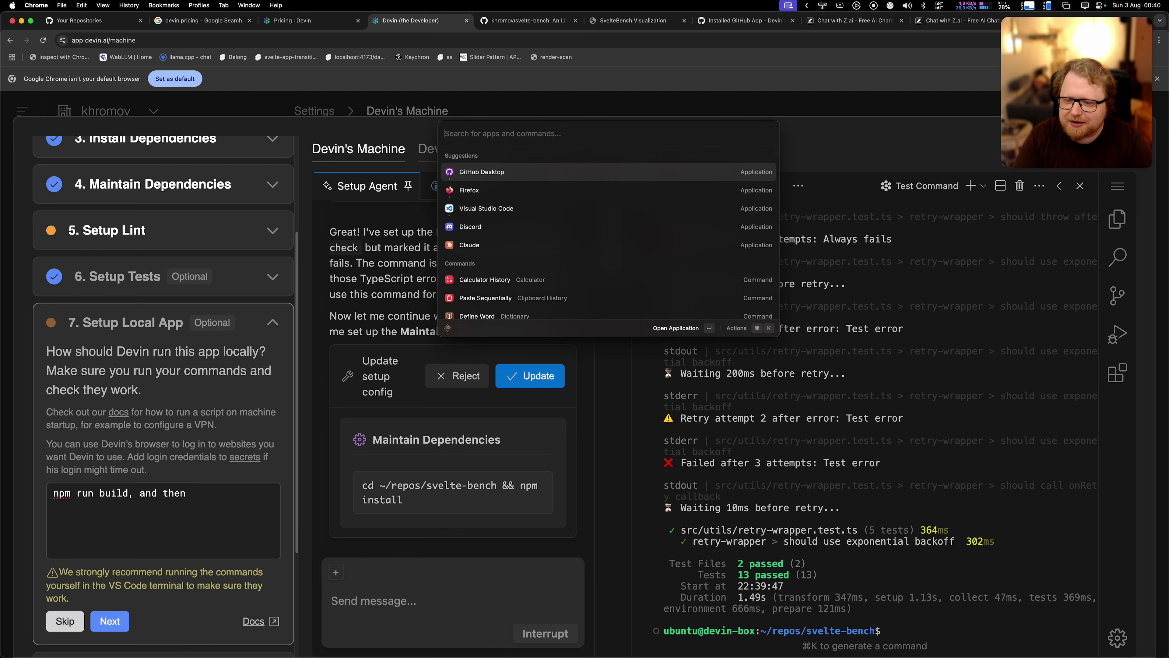
{"action": "type", "text": "git"}
{"action": "key", "text": "Return"}
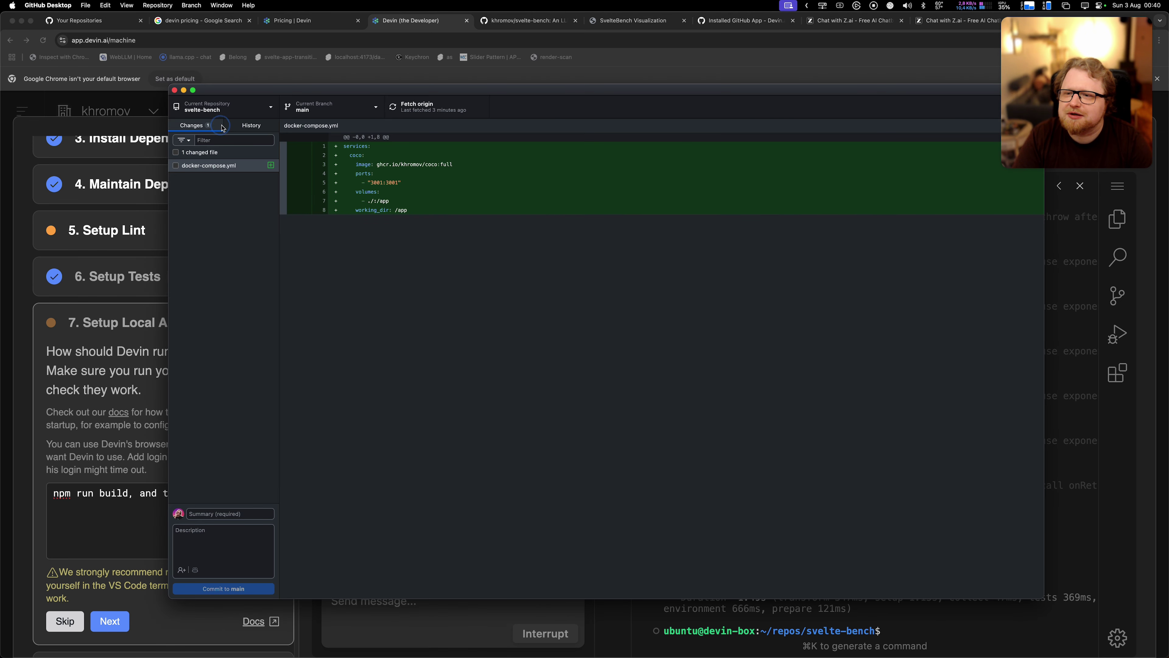
{"action": "right_click", "coordinate": [211, 107]}
{"action": "left_click", "coordinate": [257, 184]}
{"action": "left_click", "coordinate": [83, 143]}
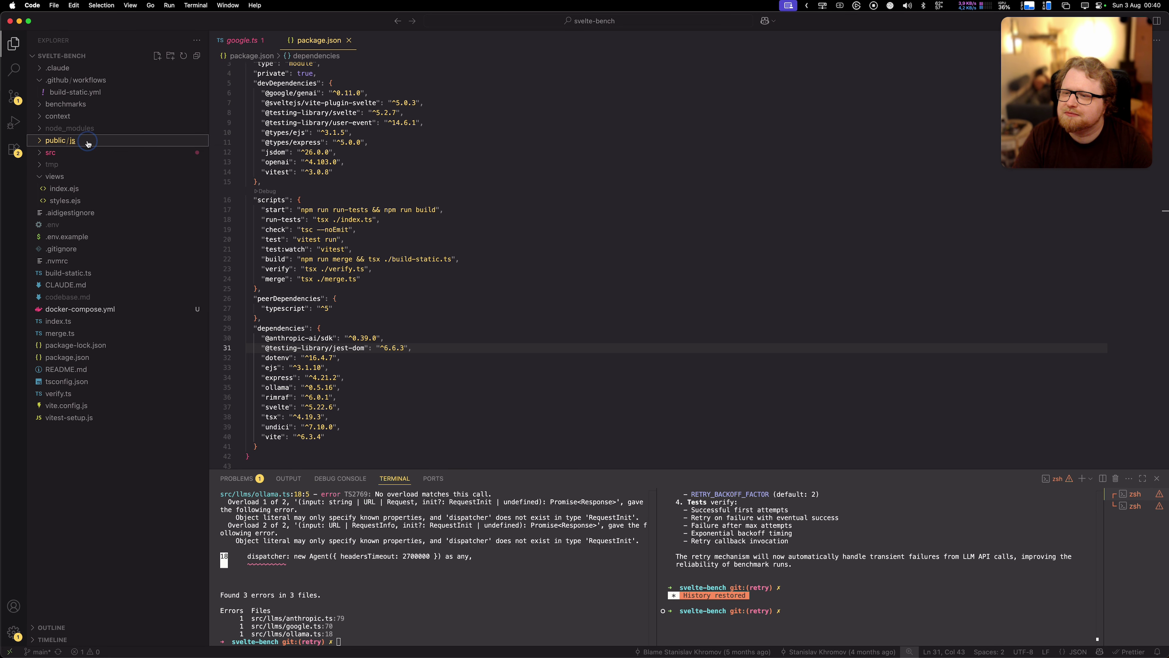
- Run "npm run build" in the terminal and open index.html in the benchmarks folder
{"action": "left_click", "coordinate": [381, 577]}
{"action": "key", "text": "Return"}
{"action": "type", "text": "npm run build"}
{"action": "key", "text": "Return"}
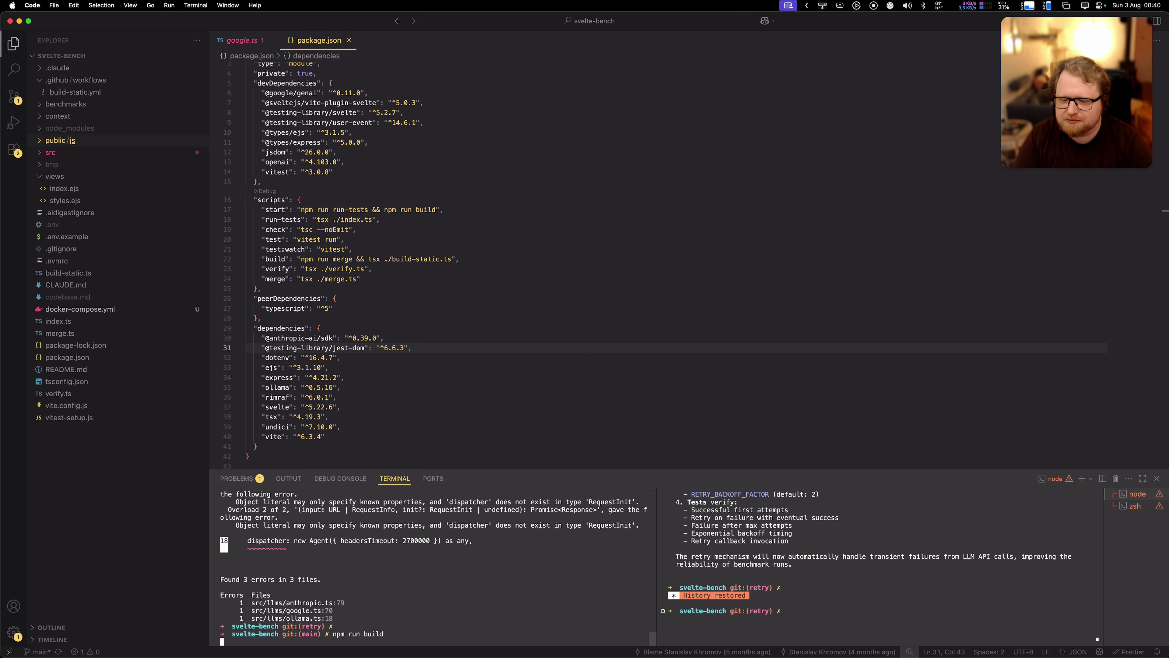
{"action": "left_click", "coordinate": [69, 481]}
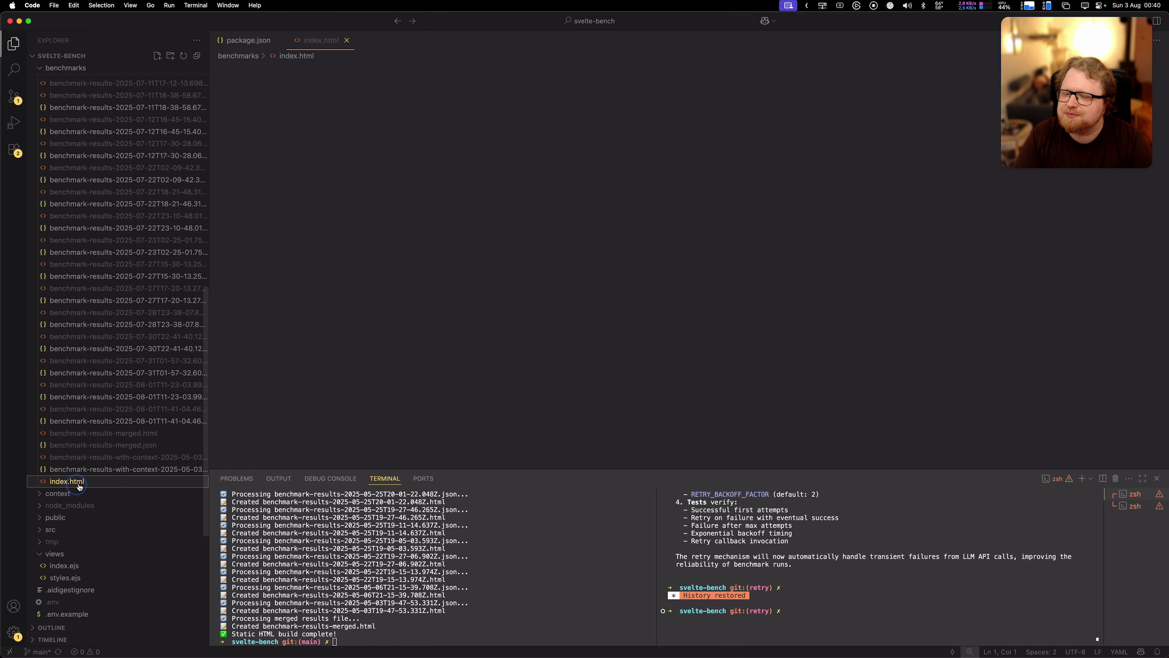
- Switch back to Chrome, append "check the `benchmarks/index.html` file that it exists and has content." to the local app instructions and complete the step
{"action": "key", "text": "super+Tab"}
{"action": "key", "text": "super+Tab"}
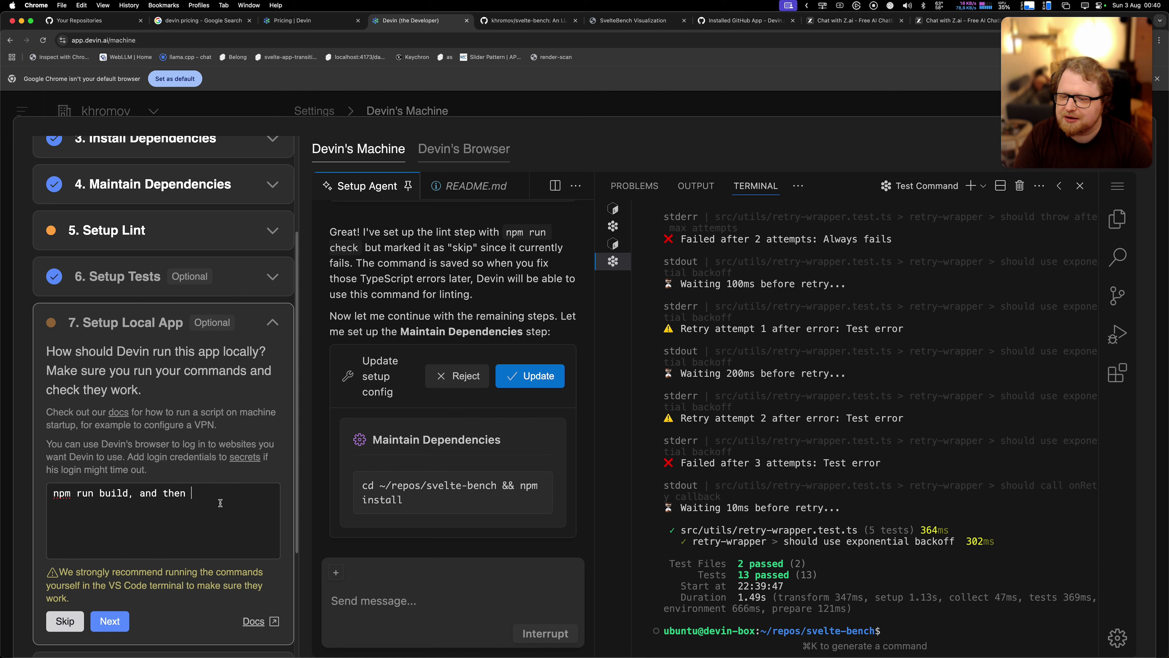
{"action": "type", "text": "check the `bench"}
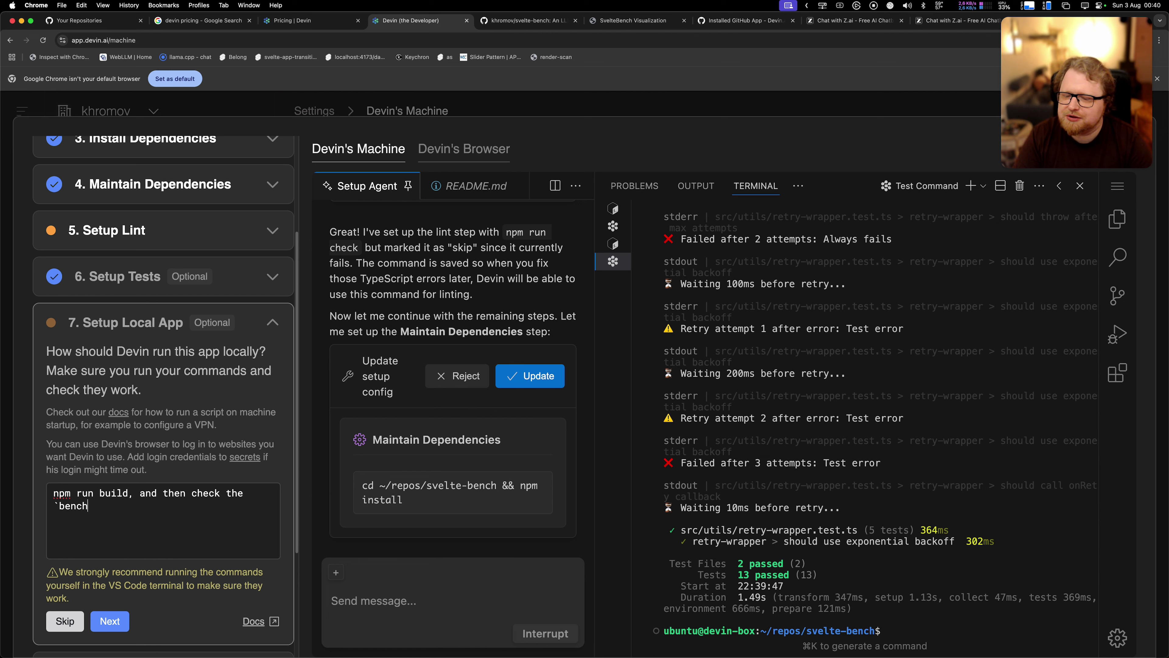
{"action": "type", "text": "marks/index.html"}
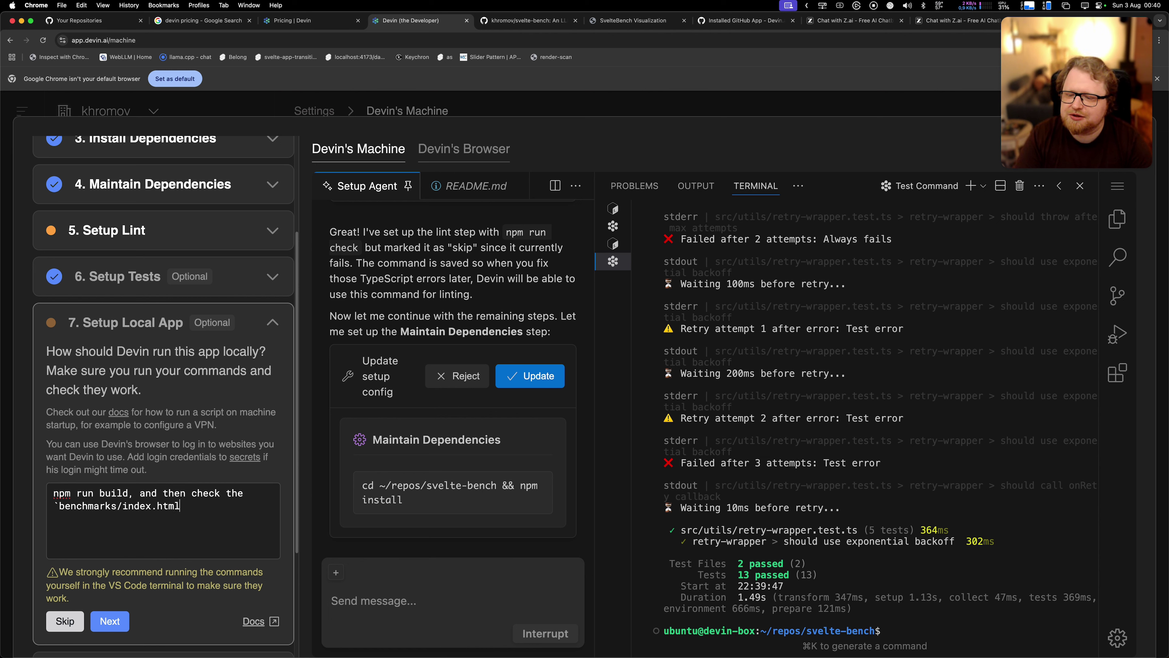
{"action": "type", "text": "` file that it exists and "}
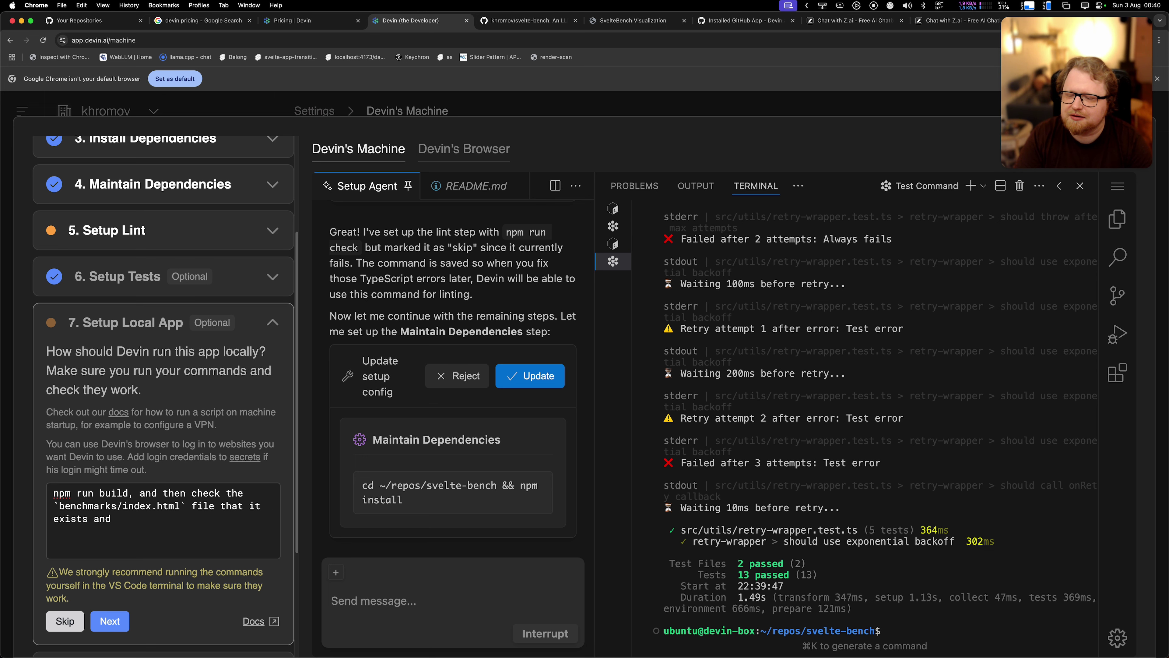
{"action": "type", "text": "has content."}
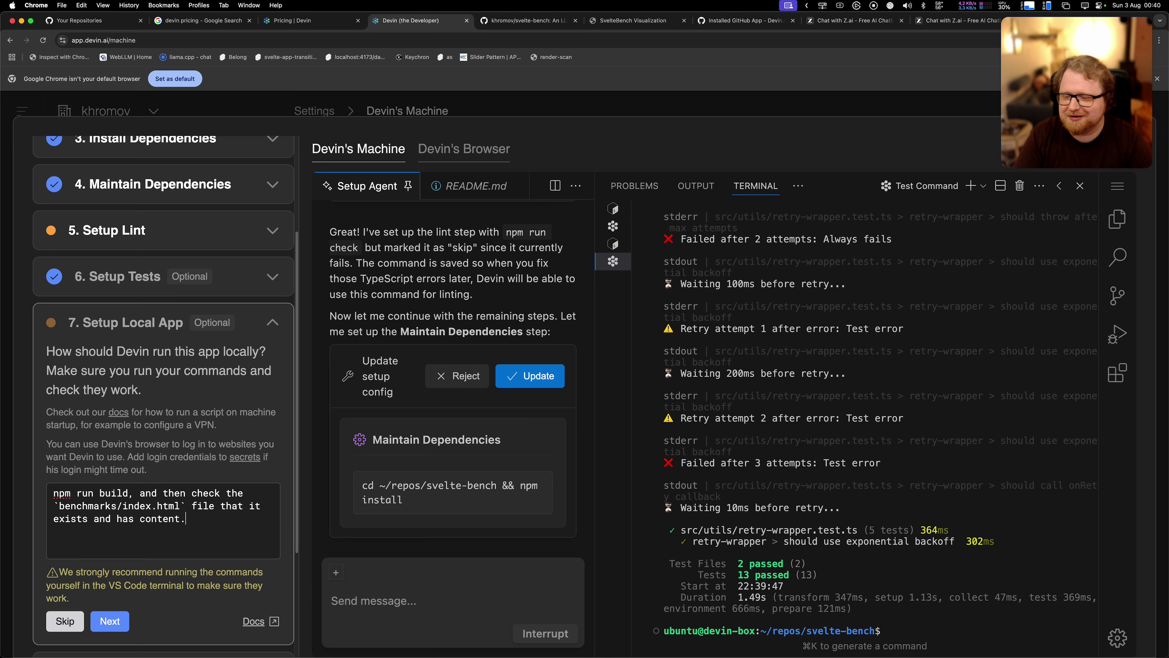
{"action": "left_click", "coordinate": [110, 621]}
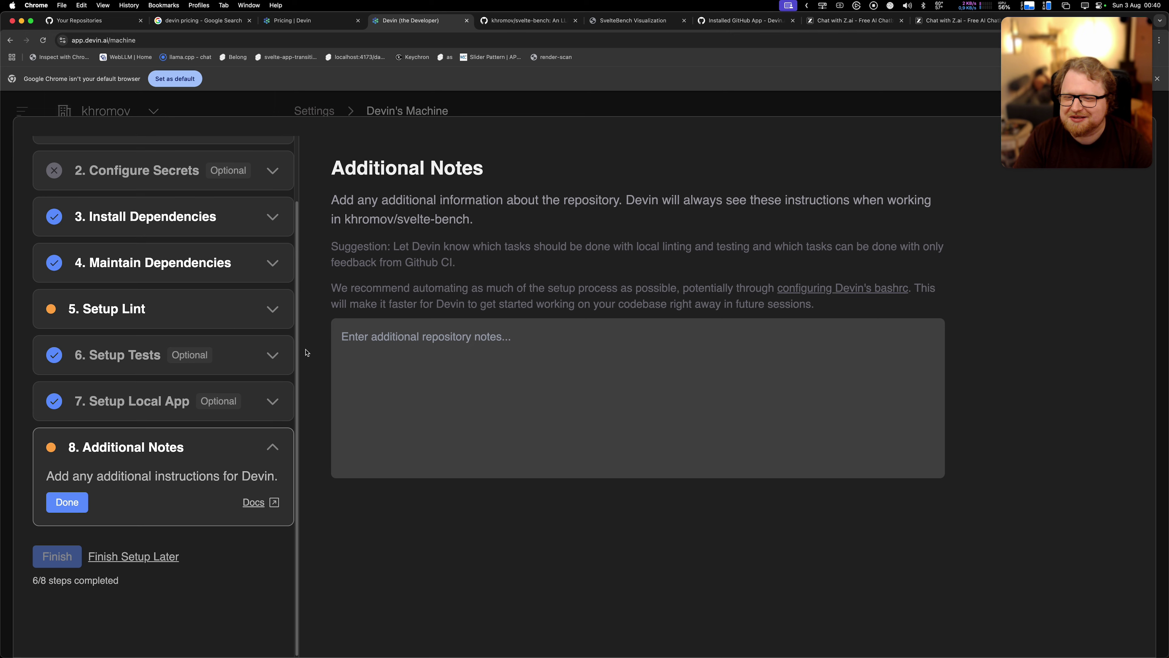
- Review the Setup Local App instructions and mark the Additional Notes step as done without entering any notes
{"action": "left_click", "coordinate": [263, 403]}
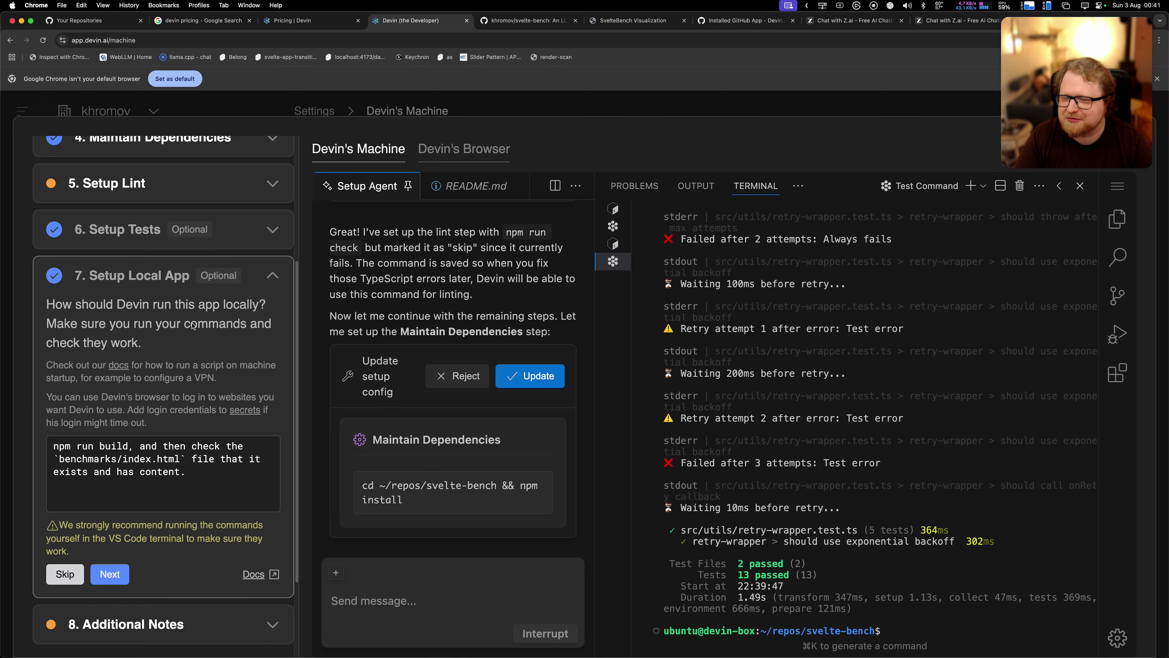
{"action": "left_click", "coordinate": [272, 278]}
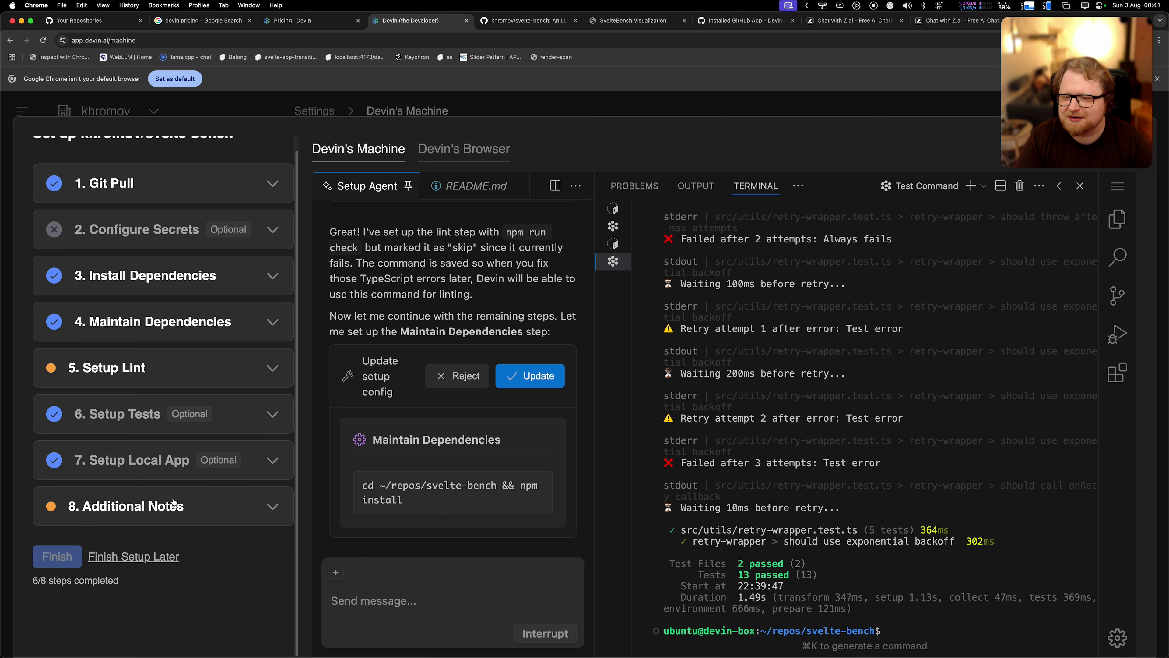
{"action": "left_click", "coordinate": [256, 509]}
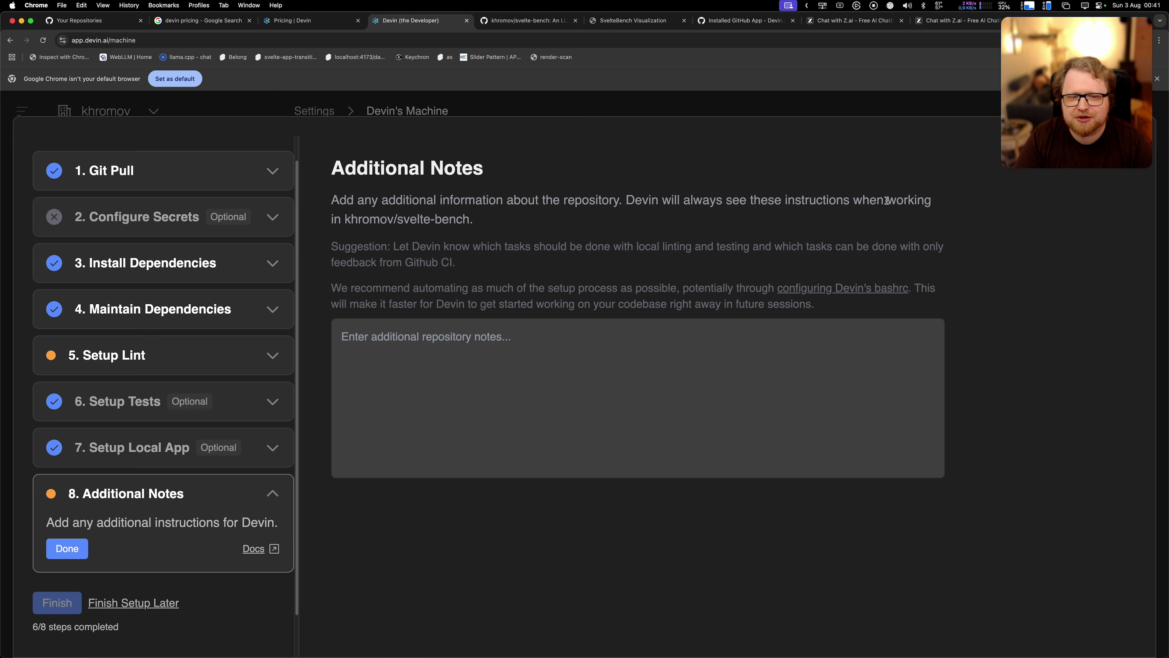
{"action": "left_click", "coordinate": [455, 354]}
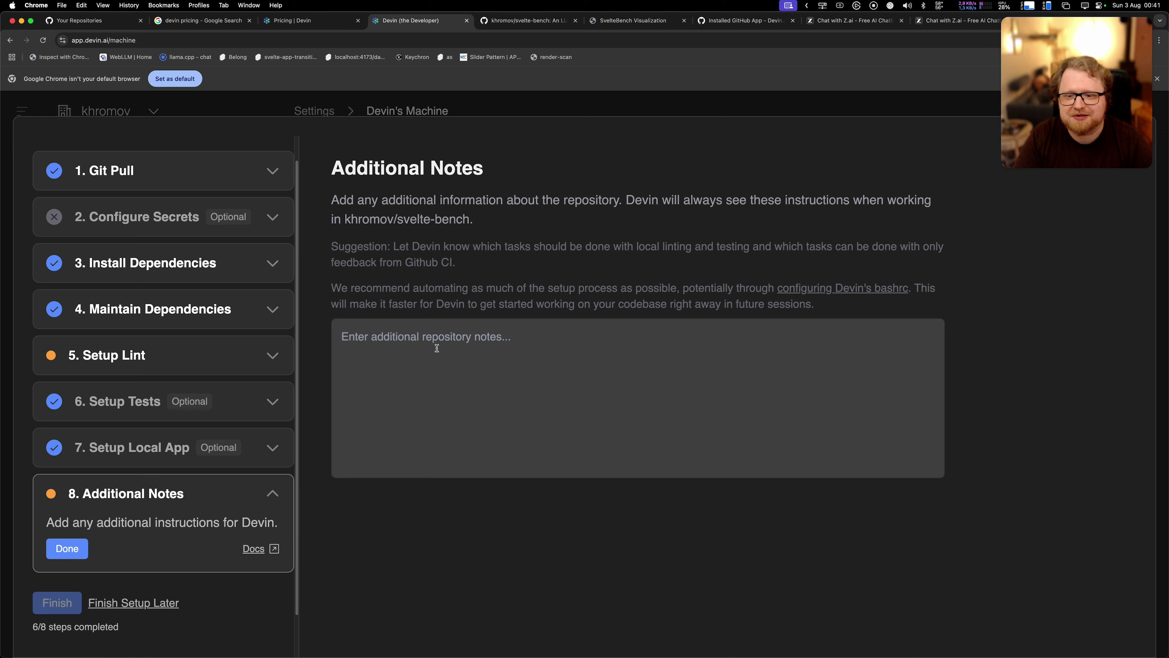
{"action": "scroll", "coordinate": [89, 501], "scroll_direction": "down", "scroll_amount": 1}
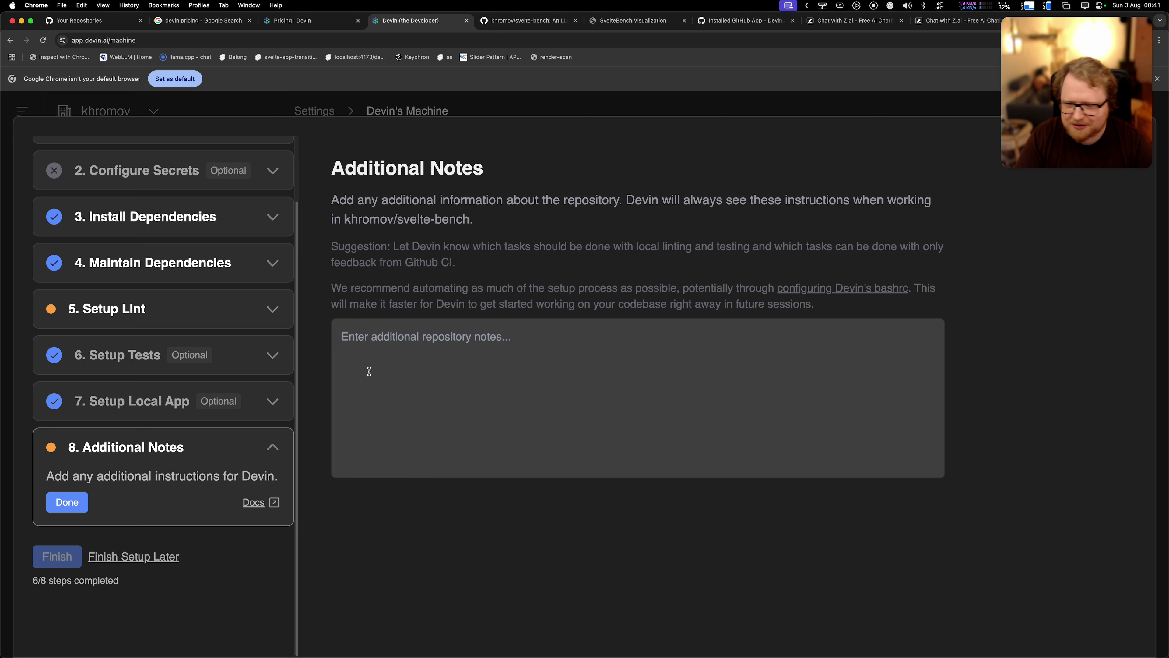
{"action": "left_click", "coordinate": [67, 502]}
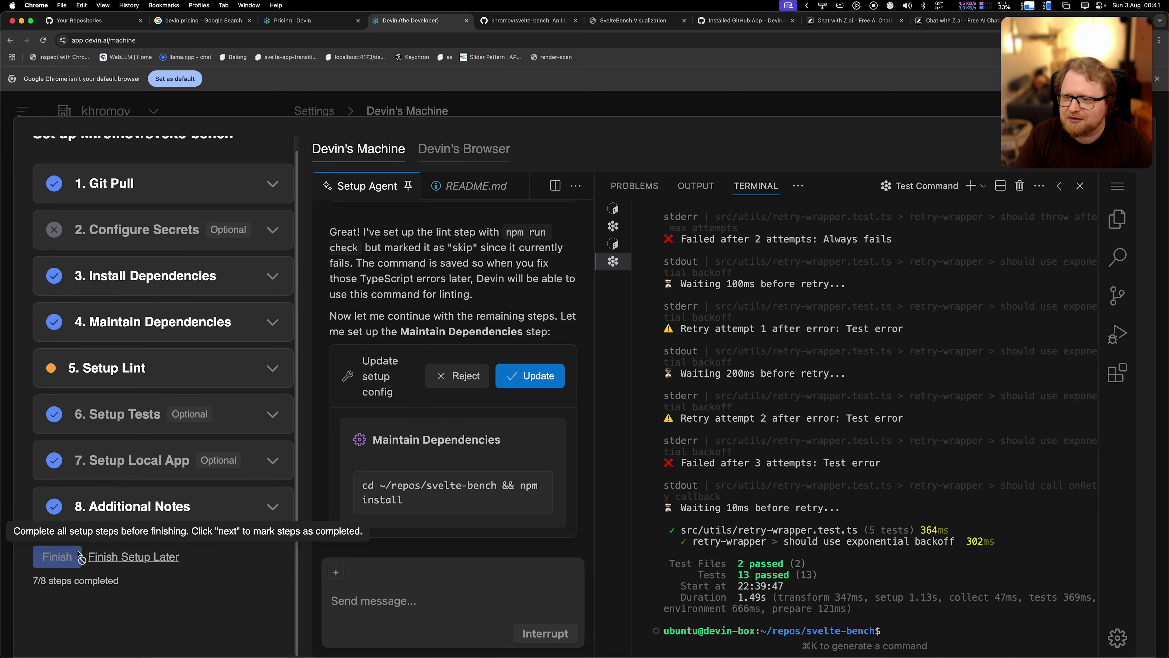
- Complete the Setup Lint step with "cd ~/repos/svelte-bench && npm run check || true" and finish the setup to run its checks
{"action": "scroll", "coordinate": [138, 466], "scroll_direction": "up", "scroll_amount": 1}
{"action": "left_click", "coordinate": [209, 389]}
{"action": "scroll", "coordinate": [189, 433], "scroll_direction": "down", "scroll_amount": 2}
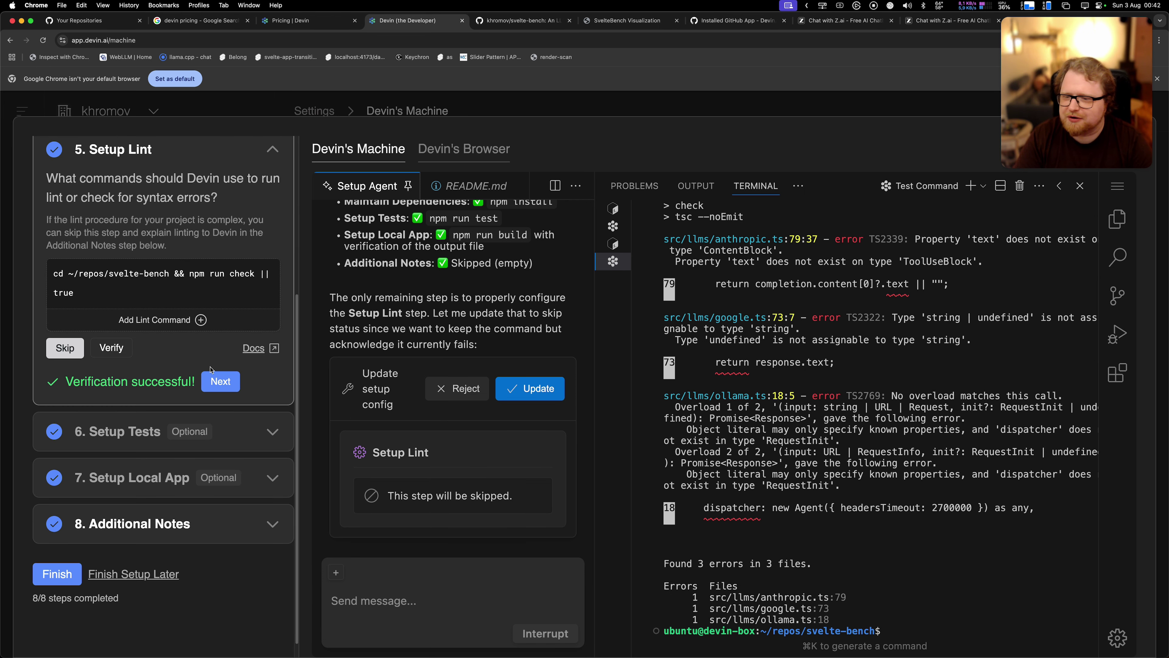
{"action": "left_click", "coordinate": [228, 382]}
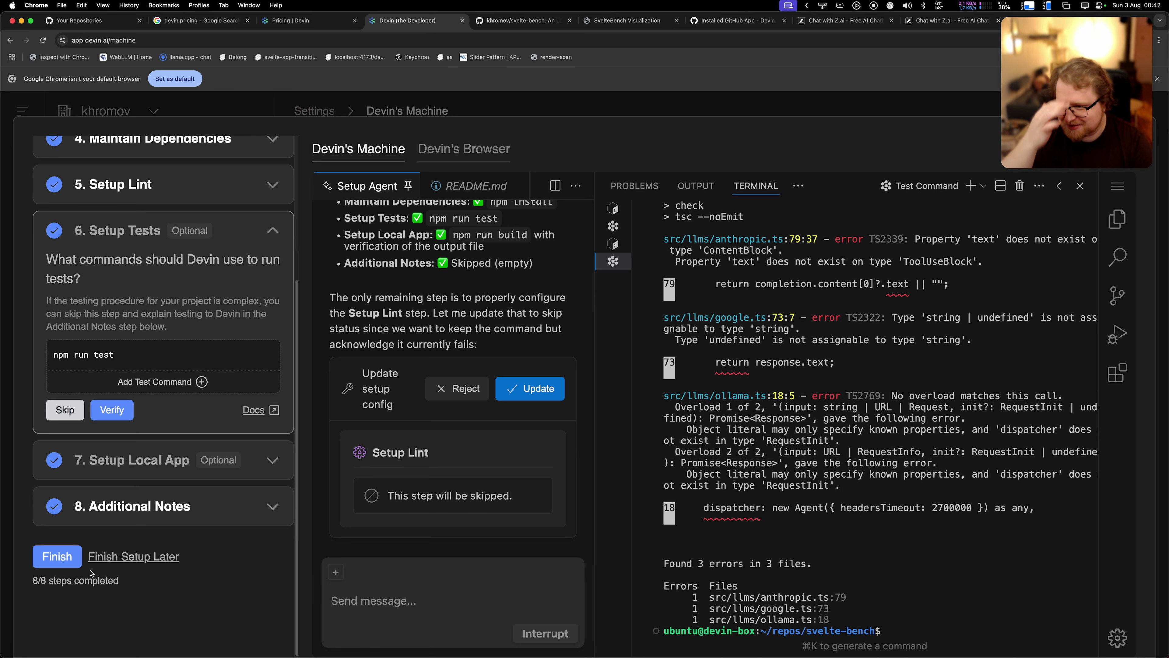
{"action": "left_click", "coordinate": [58, 556]}
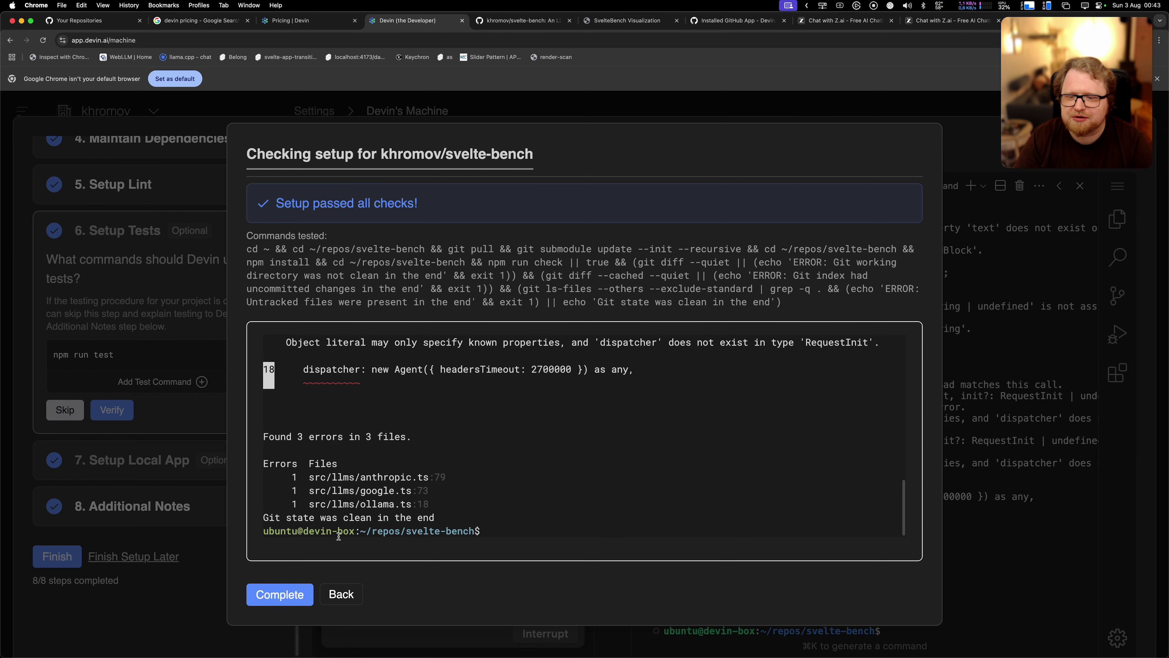
- Complete the svelte-bench repository setup and open the start page for a Devin session
{"action": "left_click", "coordinate": [276, 594]}
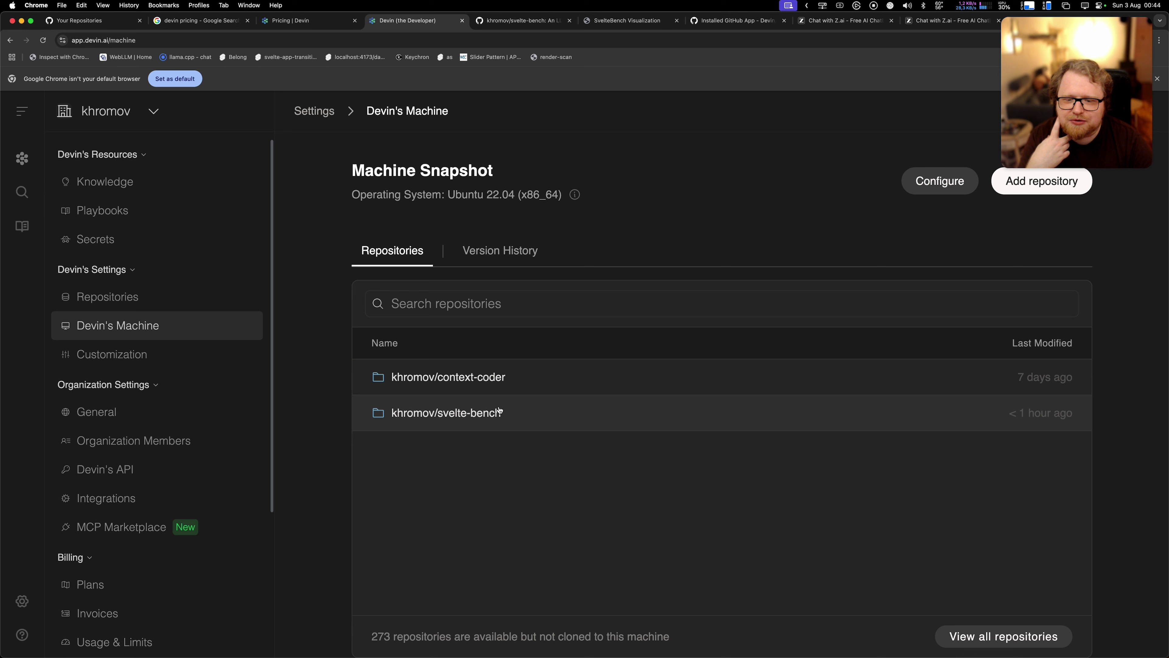
{"action": "left_click", "coordinate": [21, 113]}
{"action": "left_click", "coordinate": [20, 113]}
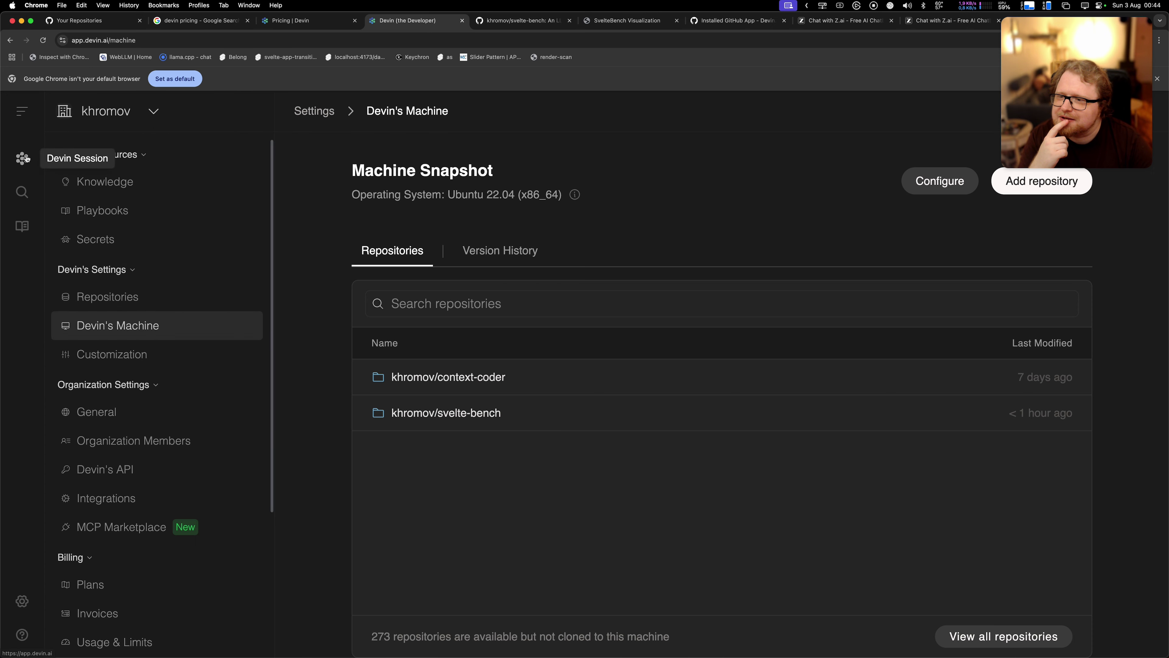
{"action": "left_click", "coordinate": [24, 158]}
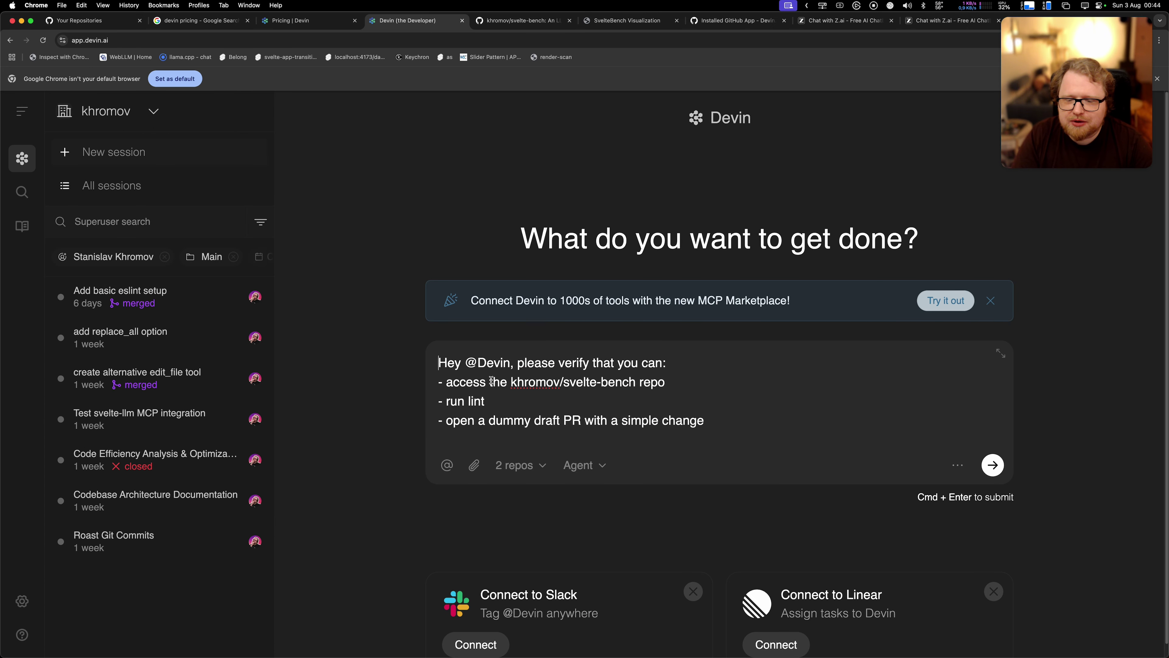
{"action": "scroll", "coordinate": [415, 386], "scroll_direction": "down", "scroll_amount": 1}
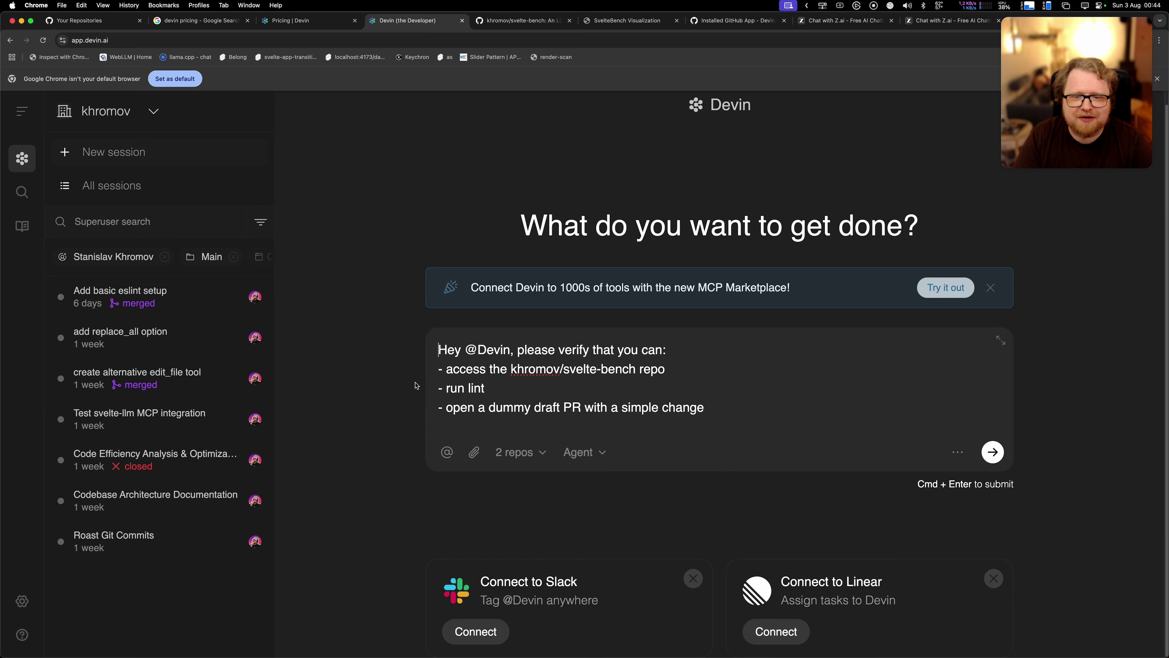
{"action": "scroll", "coordinate": [416, 386], "scroll_direction": "up", "scroll_amount": 1}
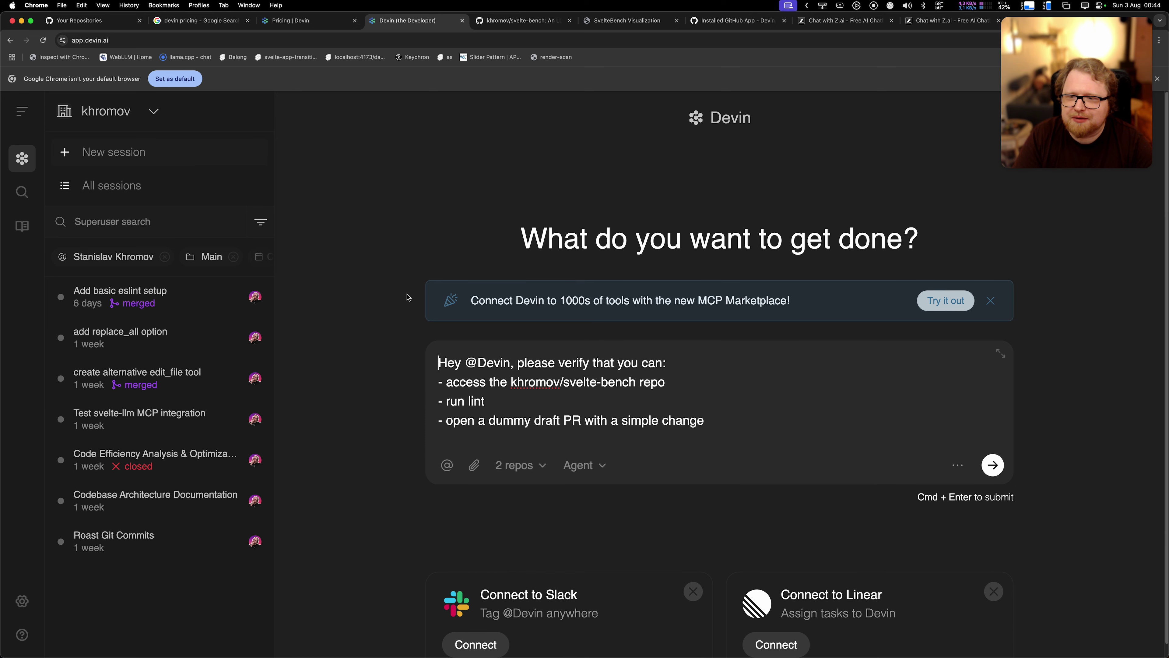
- Open the MCP Marketplace from the start page banner and browse the available MCP servers
{"action": "left_click_drag", "start_coordinate": [470, 300], "coordinate": [803, 302]}
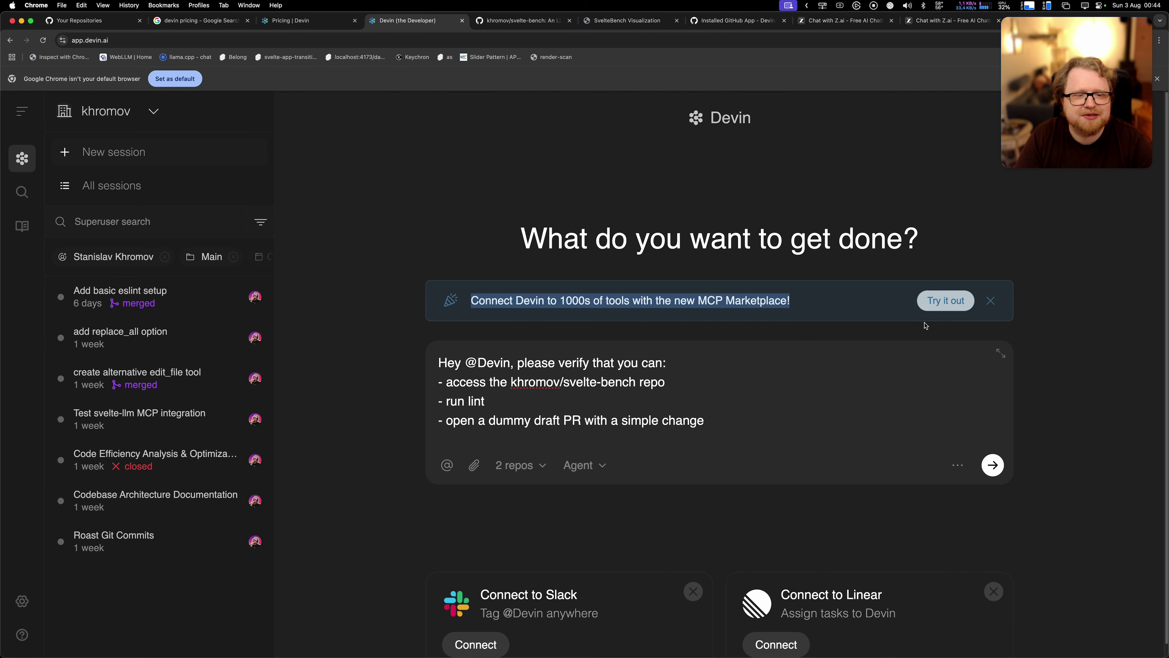
{"action": "left_click", "coordinate": [950, 306]}
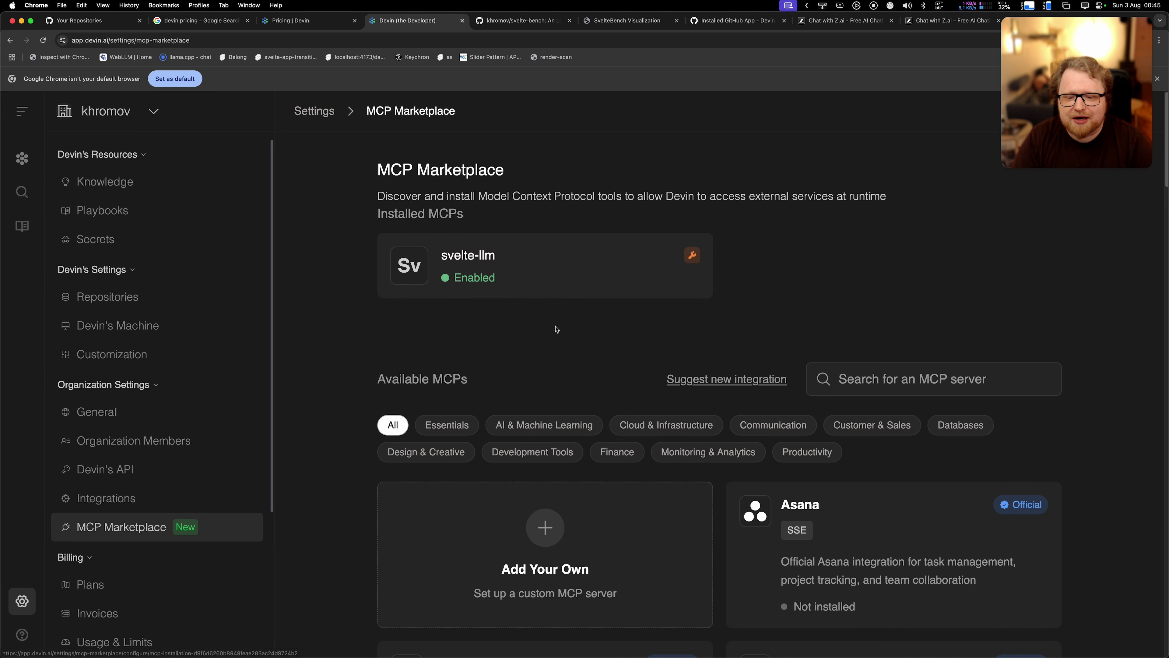
{"action": "scroll", "coordinate": [556, 329], "scroll_direction": "down", "scroll_amount": 7}
{"action": "scroll", "coordinate": [736, 456], "scroll_direction": "down", "scroll_amount": 14}
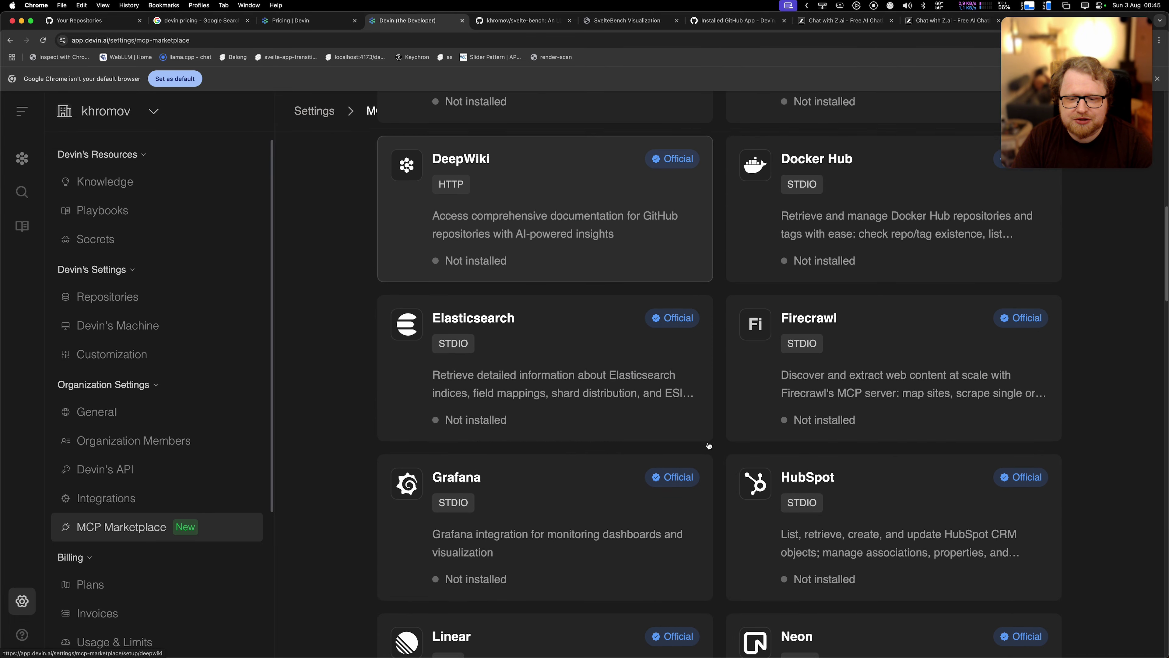
{"action": "scroll", "coordinate": [709, 446], "scroll_direction": "up", "scroll_amount": 20}
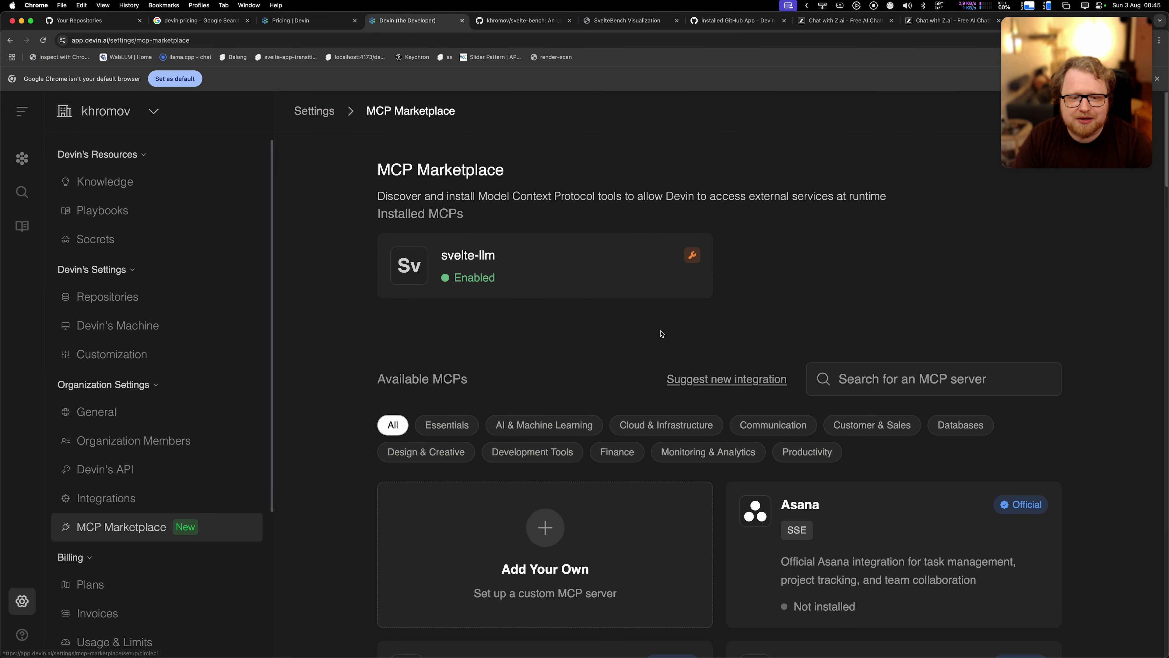
- Open the configuration of the installed svelte-llm MCP server and review its transport type and server URL
{"action": "left_click", "coordinate": [641, 256]}
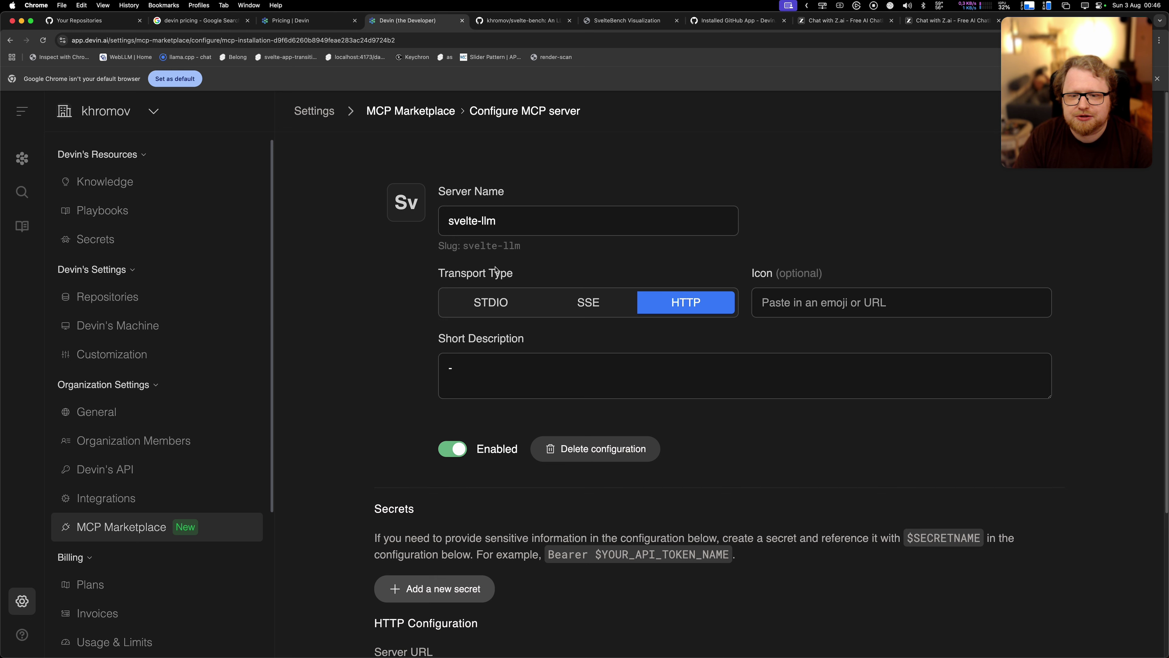
{"action": "scroll", "coordinate": [556, 295], "scroll_direction": "down", "scroll_amount": 5}
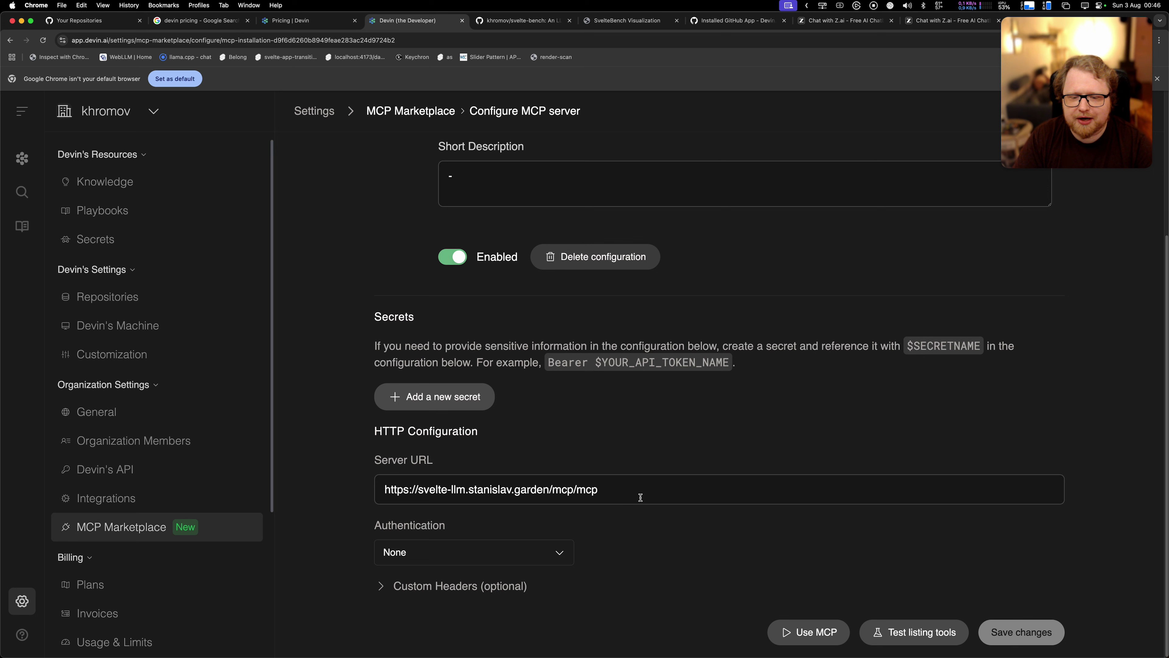
{"action": "triple_click", "coordinate": [626, 493]}
{"action": "left_click", "coordinate": [329, 479]}
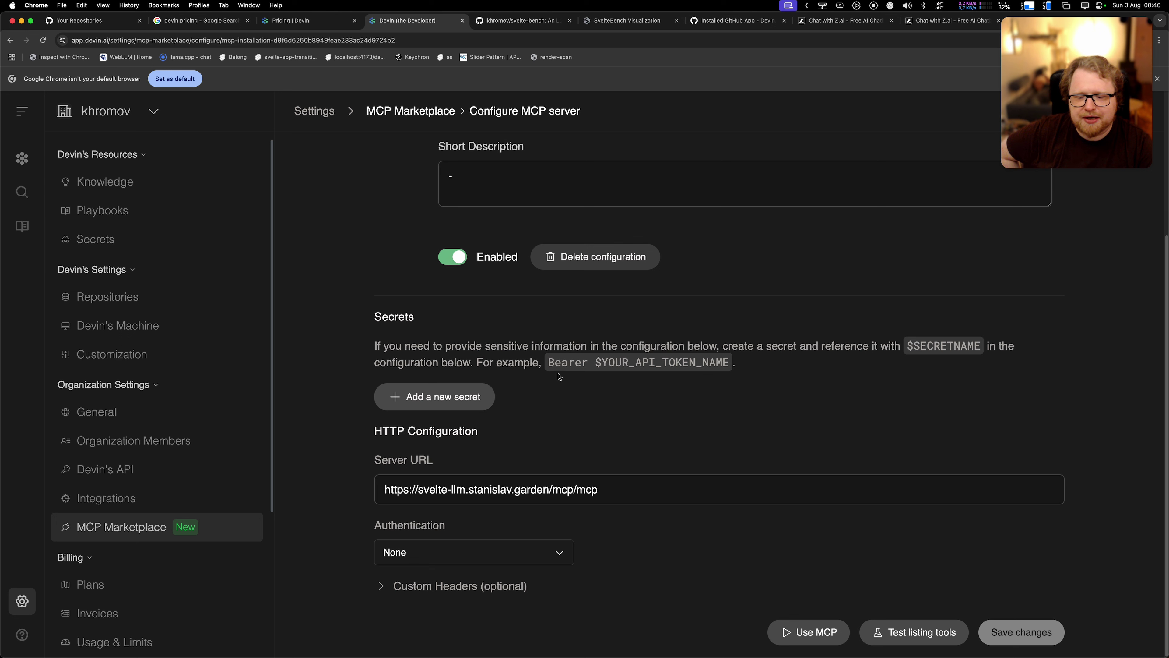
- Try the Authorization Header and OAuth authentication methods for svelte-llm, check its custom headers, and set authentication back to None
{"action": "left_click", "coordinate": [503, 551]}
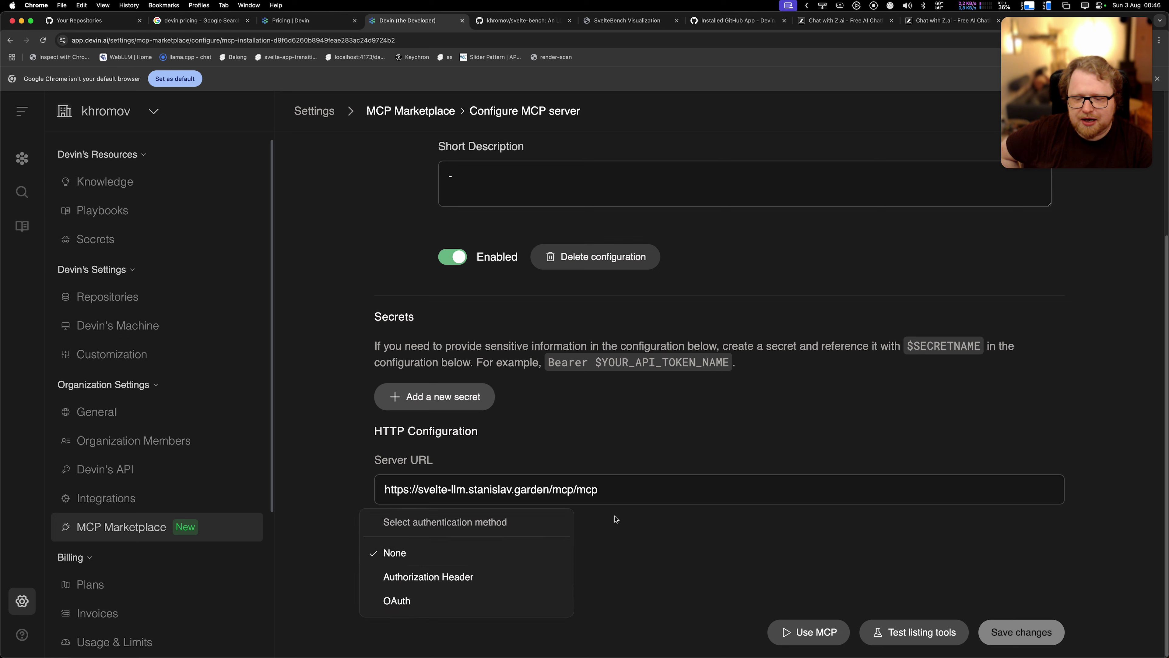
{"action": "left_click", "coordinate": [447, 582]}
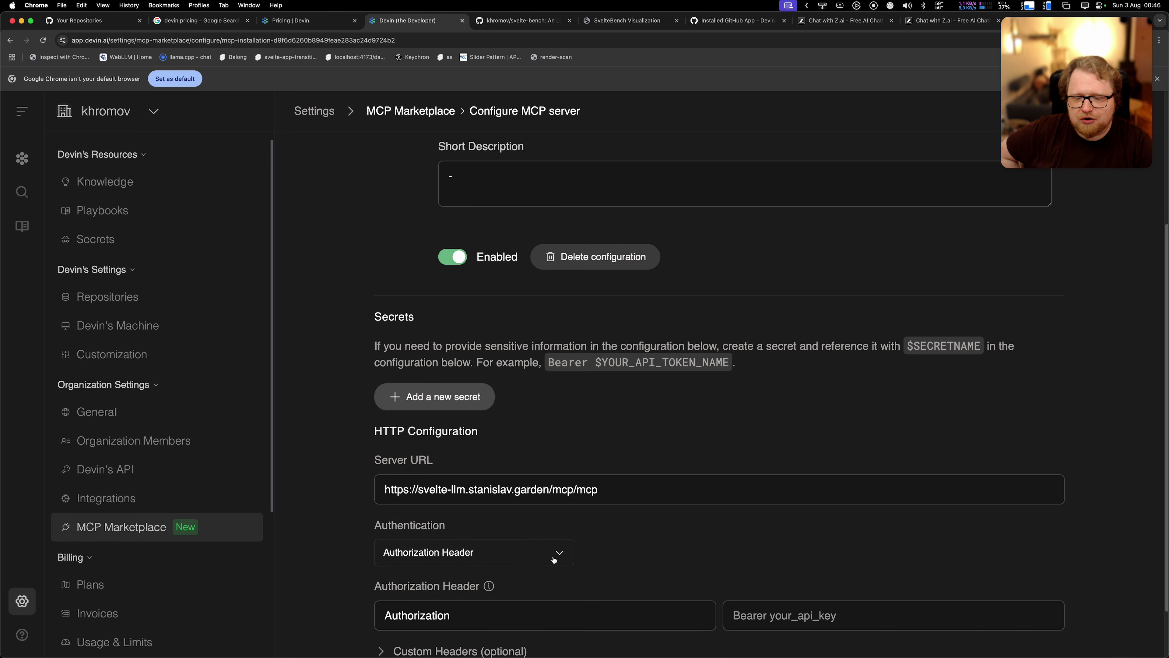
{"action": "scroll", "coordinate": [555, 559], "scroll_direction": "down", "scroll_amount": 2}
{"action": "left_click", "coordinate": [494, 557]}
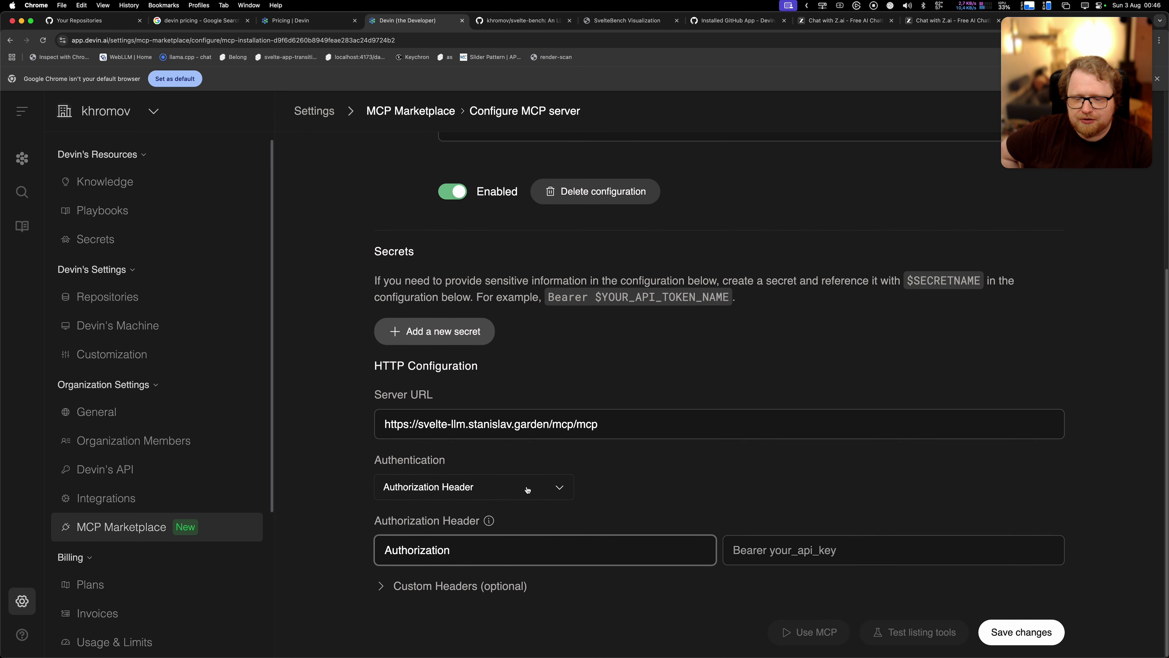
{"action": "left_click", "coordinate": [479, 487]}
{"action": "left_click", "coordinate": [483, 510]}
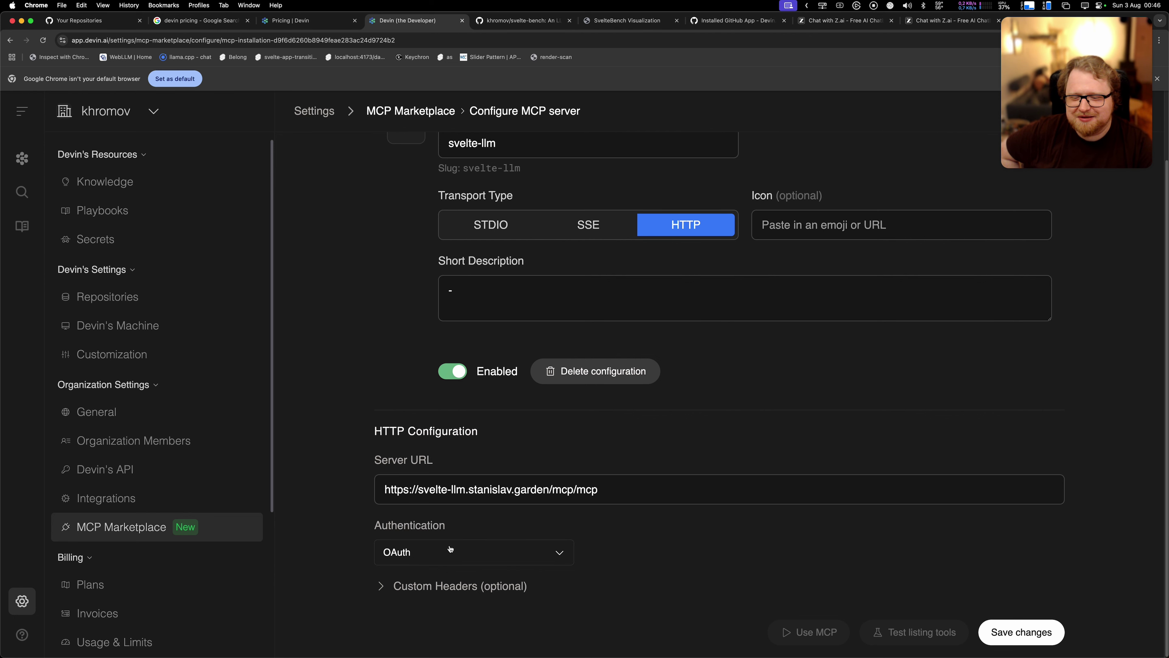
{"action": "left_click", "coordinate": [416, 584]}
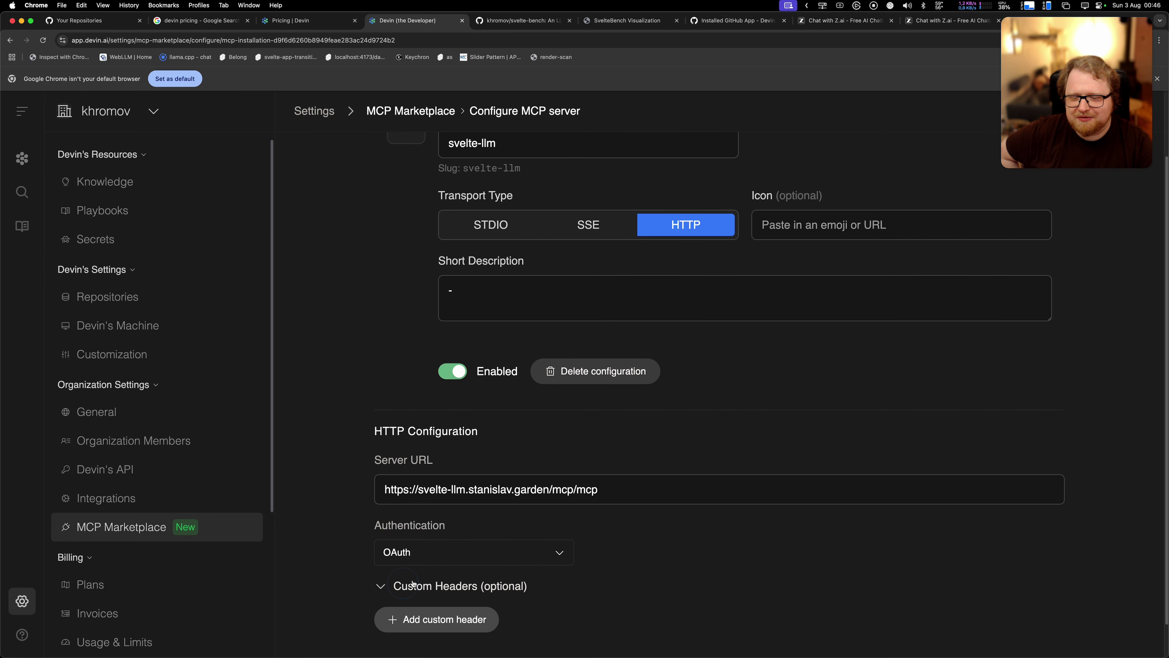
{"action": "left_click", "coordinate": [410, 582]}
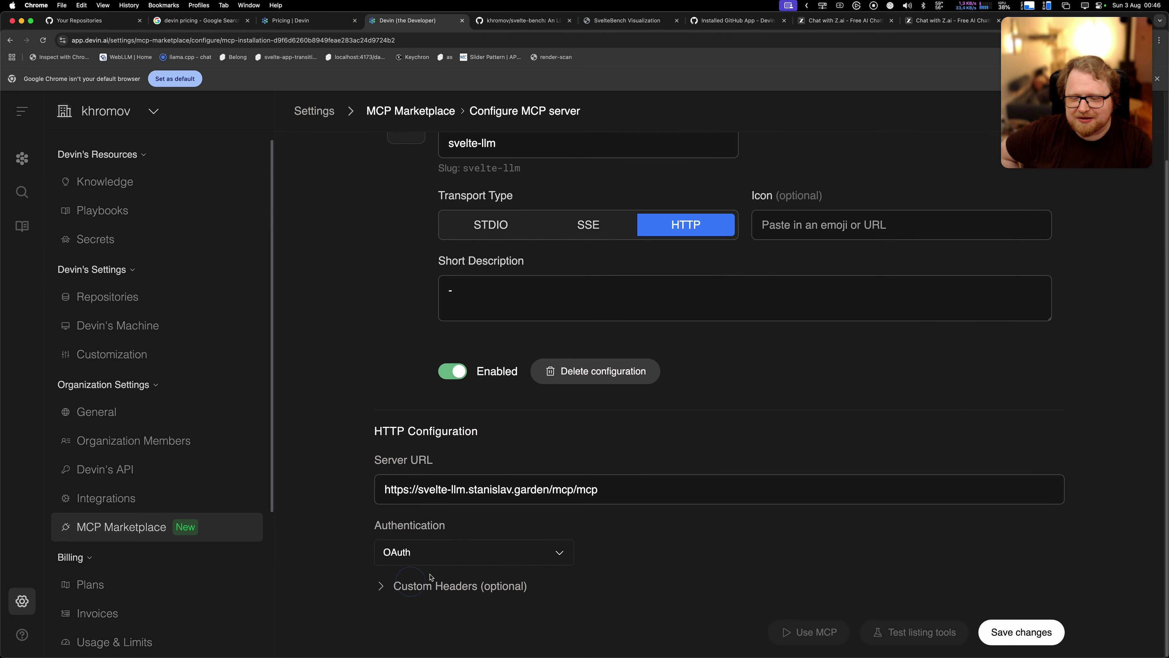
{"action": "left_click", "coordinate": [475, 557]}
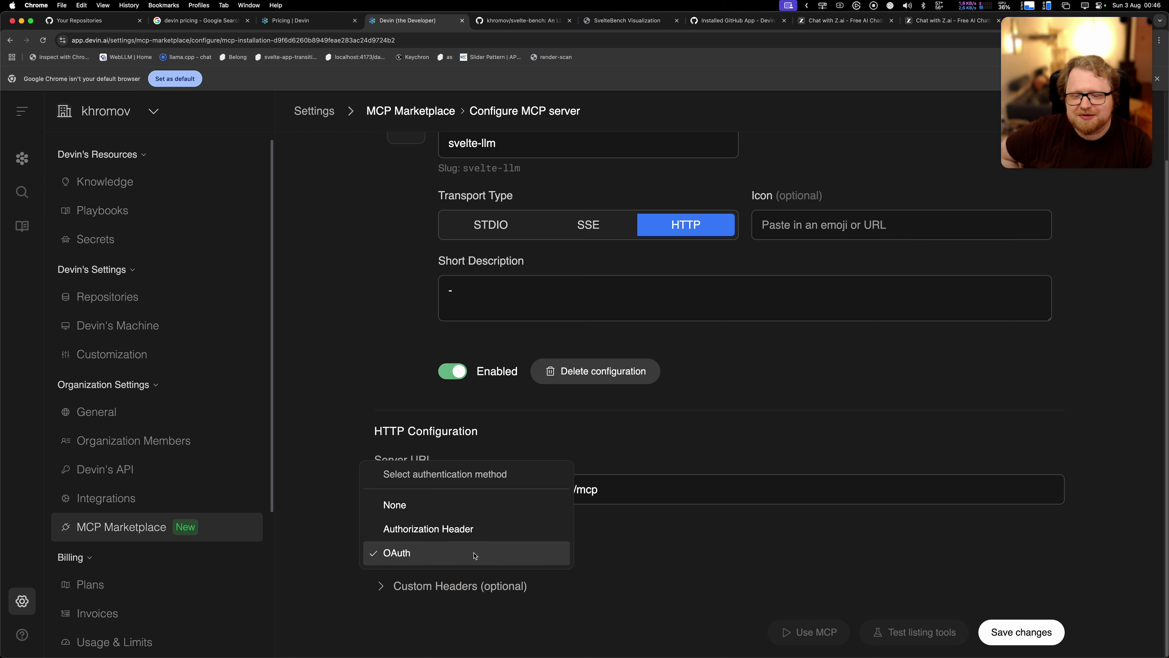
{"action": "left_click", "coordinate": [500, 512]}
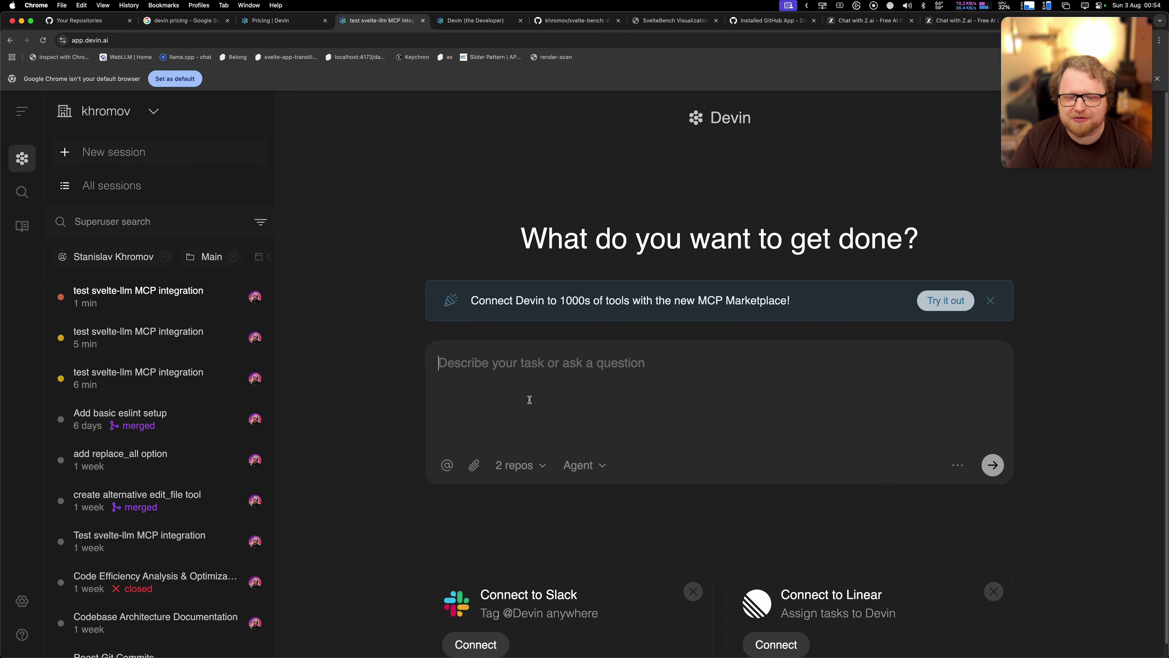
- Limit the new Devin session to the svelte-bench repository
{"action": "left_click", "coordinate": [525, 465]}
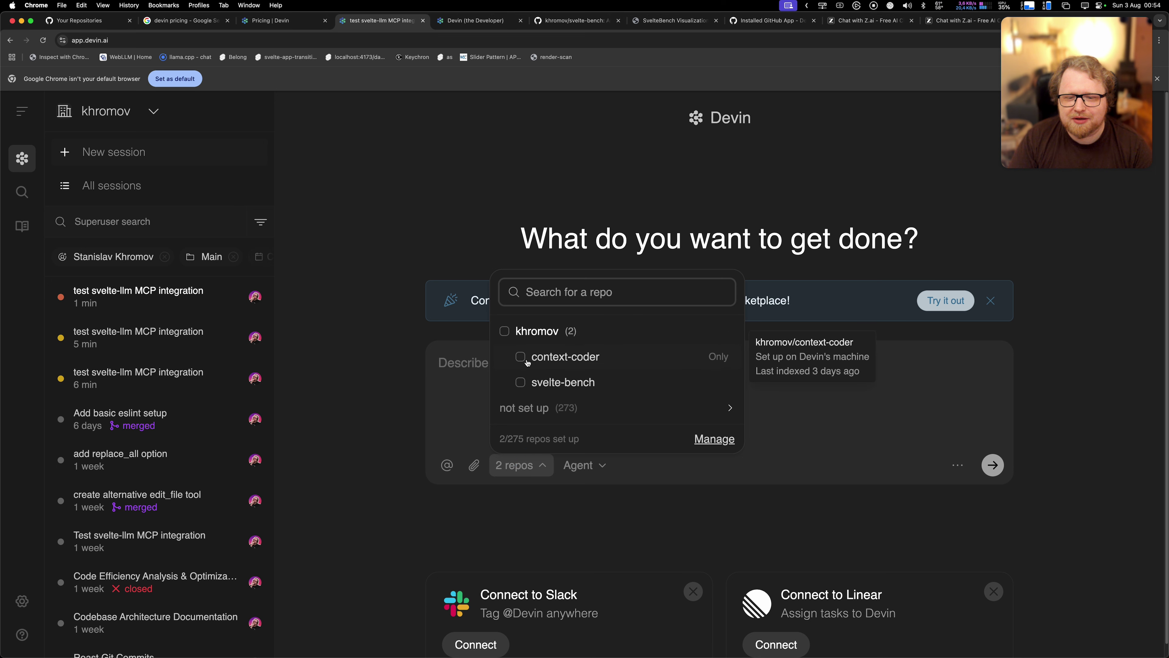
{"action": "left_click", "coordinate": [527, 385]}
{"action": "left_click", "coordinate": [393, 364]}
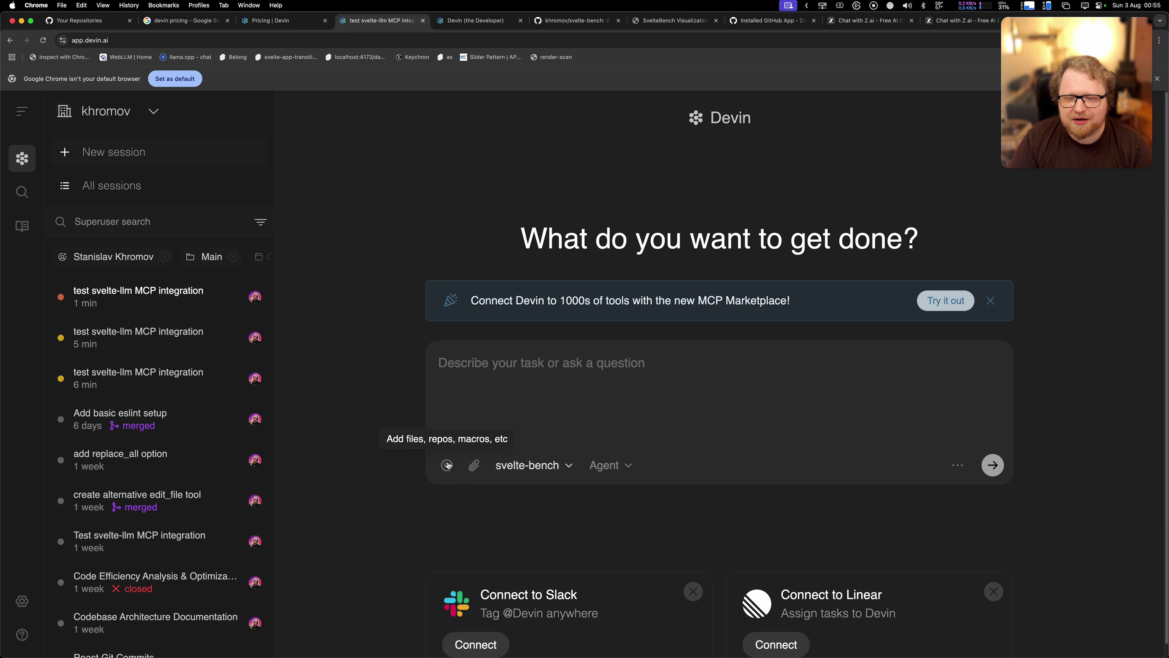
- Look through the prompt box's mention categories, its Agent and Ask modes, and its additional prompt options
{"action": "left_click", "coordinate": [448, 465]}
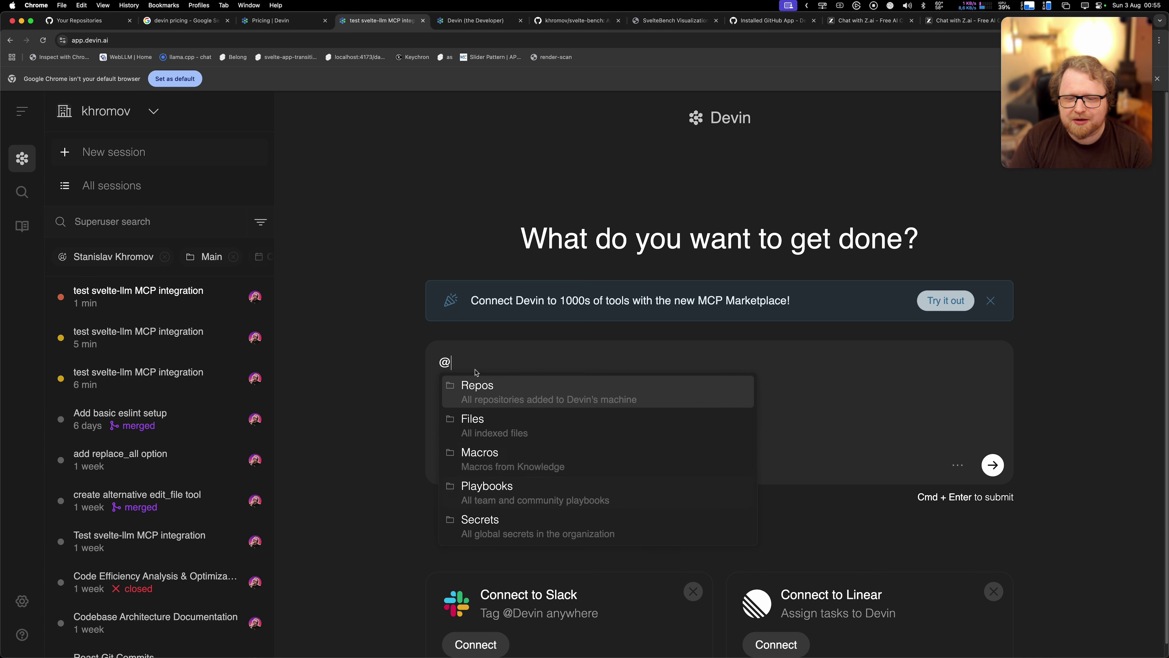
{"action": "key", "text": "BackSpace"}
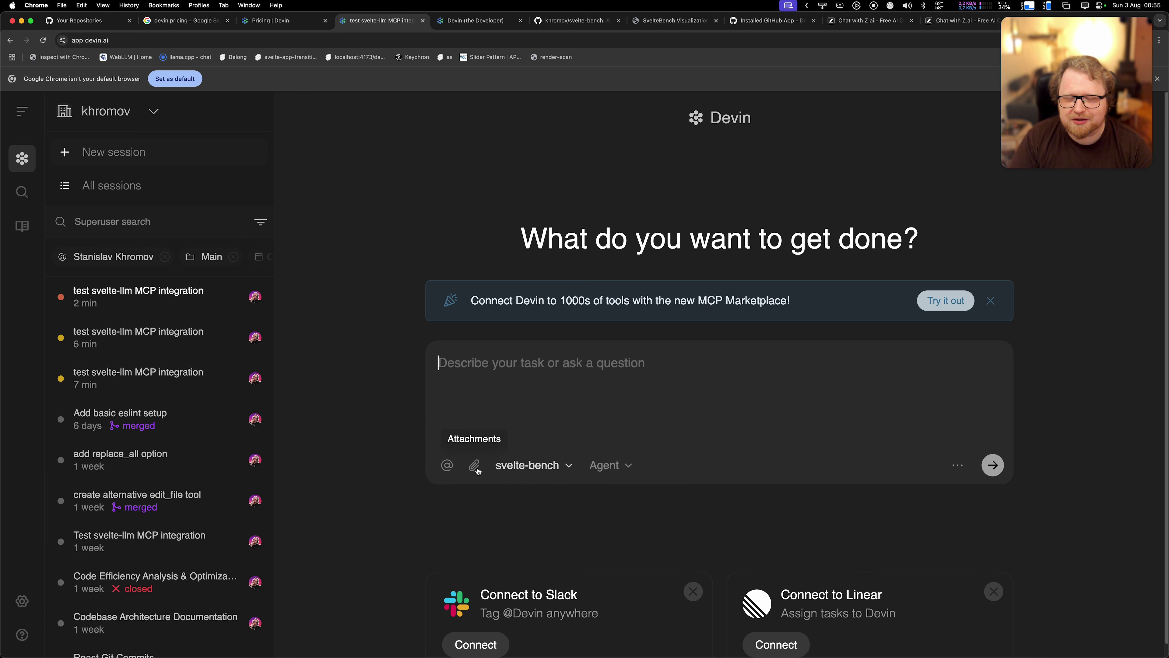
{"action": "left_click", "coordinate": [614, 466]}
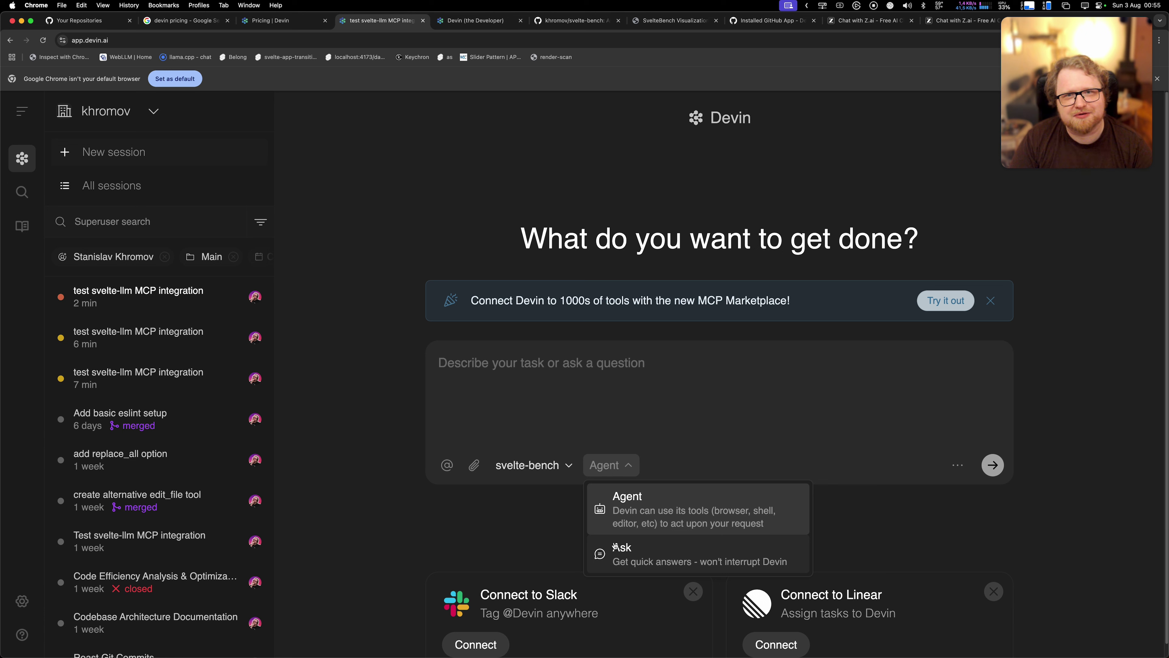
{"action": "left_click", "coordinate": [549, 515]}
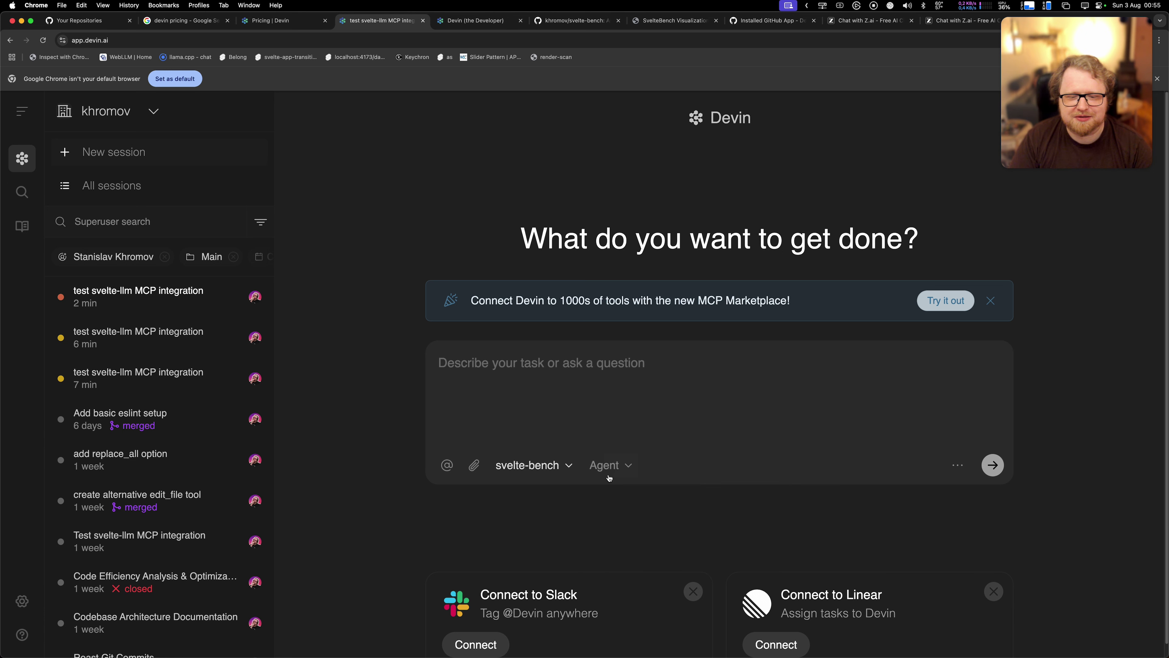
{"action": "left_click", "coordinate": [958, 466]}
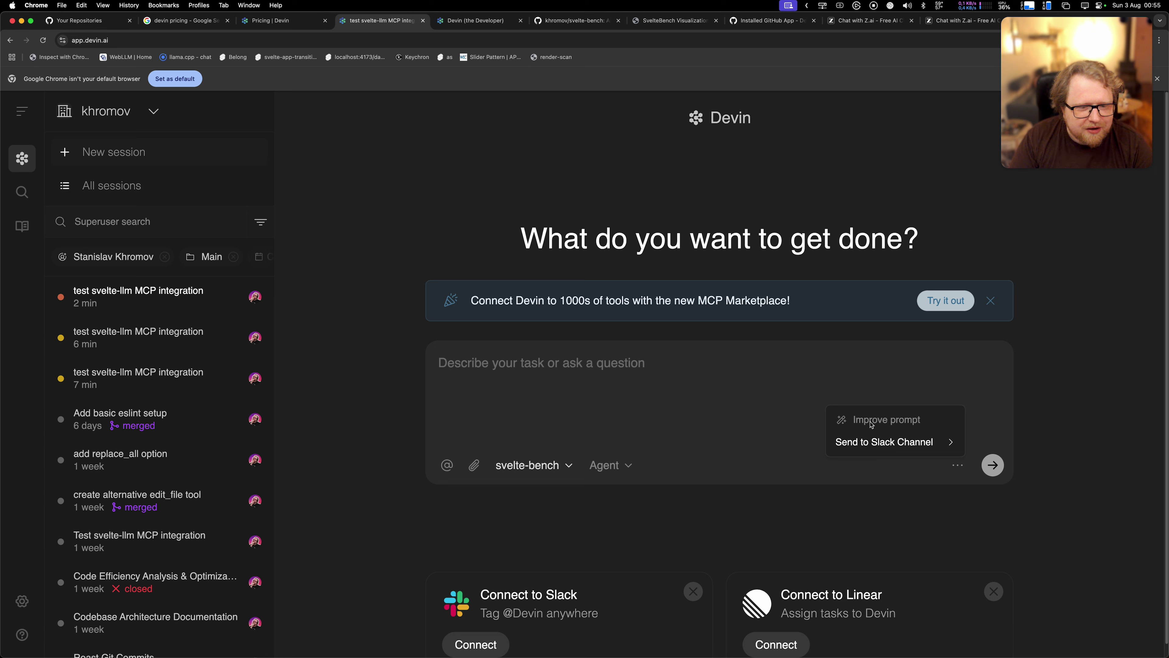
{"action": "mouse_move", "coordinate": [868, 441]}
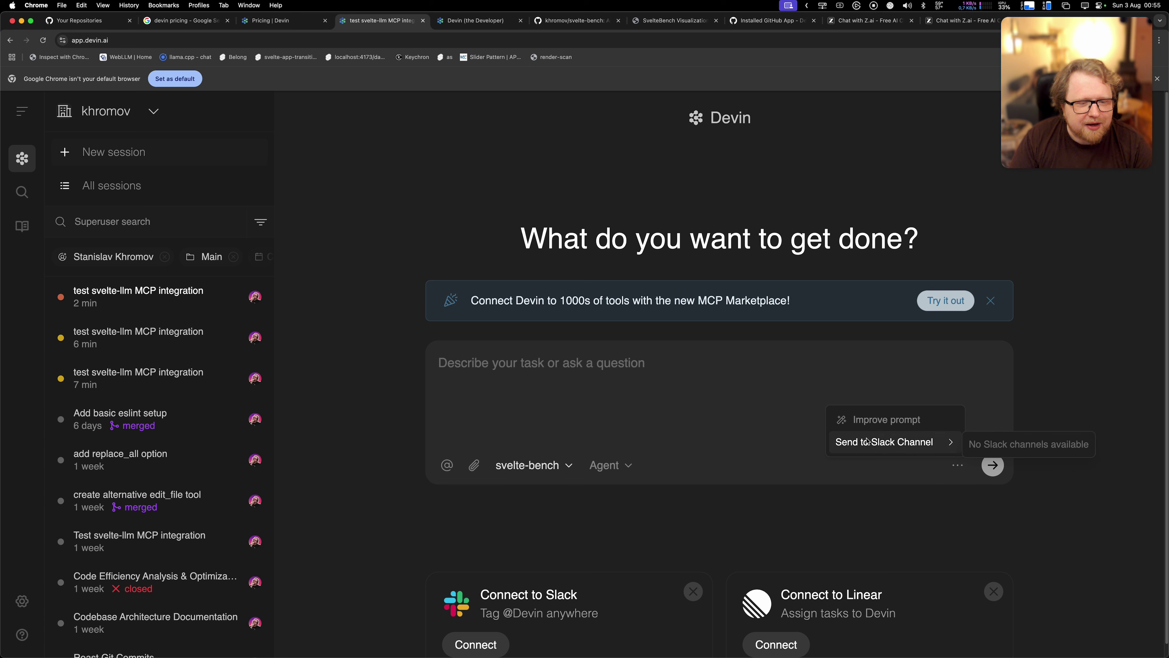
- Enter the prompt "I need to fix the typescript errors that appear. Run "npm run check" to find them." and apply Improve prompt
{"action": "left_click", "coordinate": [573, 377]}
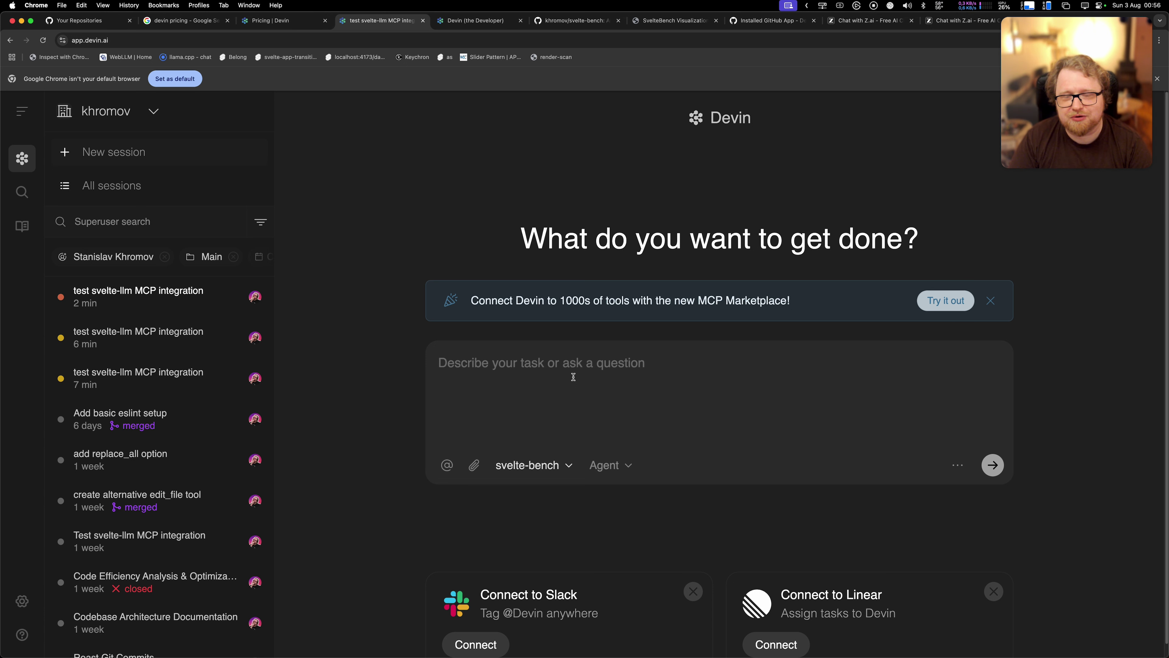
{"action": "type", "text": "I need to fix the typescript errors that appear. Run \"npm run check\" to find them."}
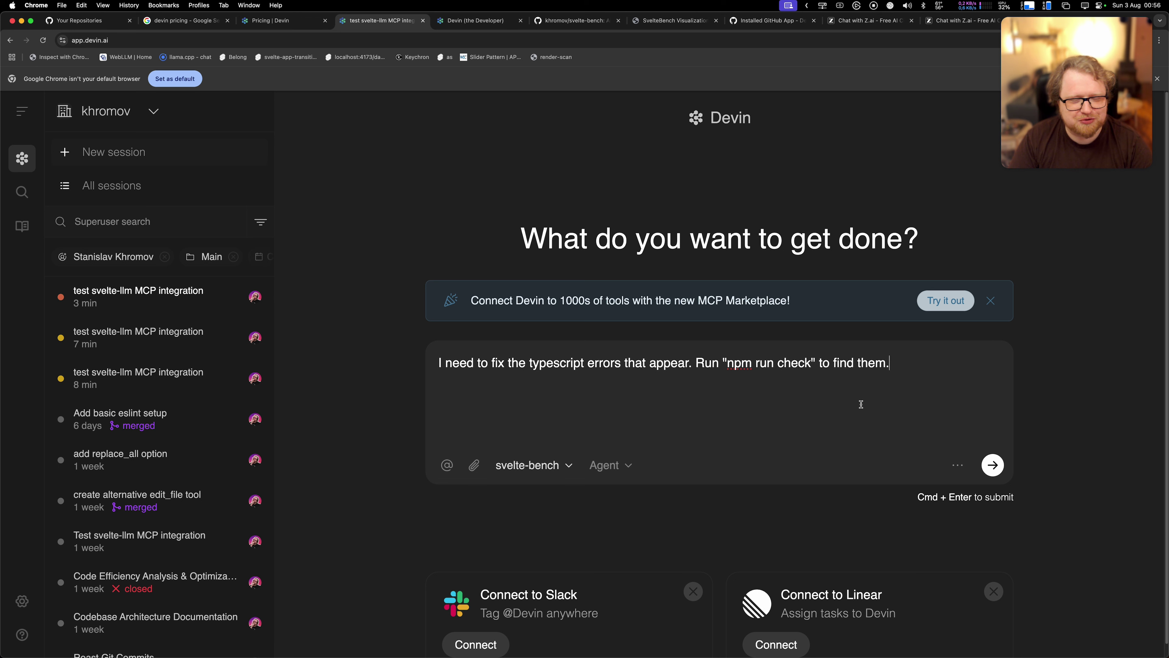
{"action": "left_click", "coordinate": [959, 464]}
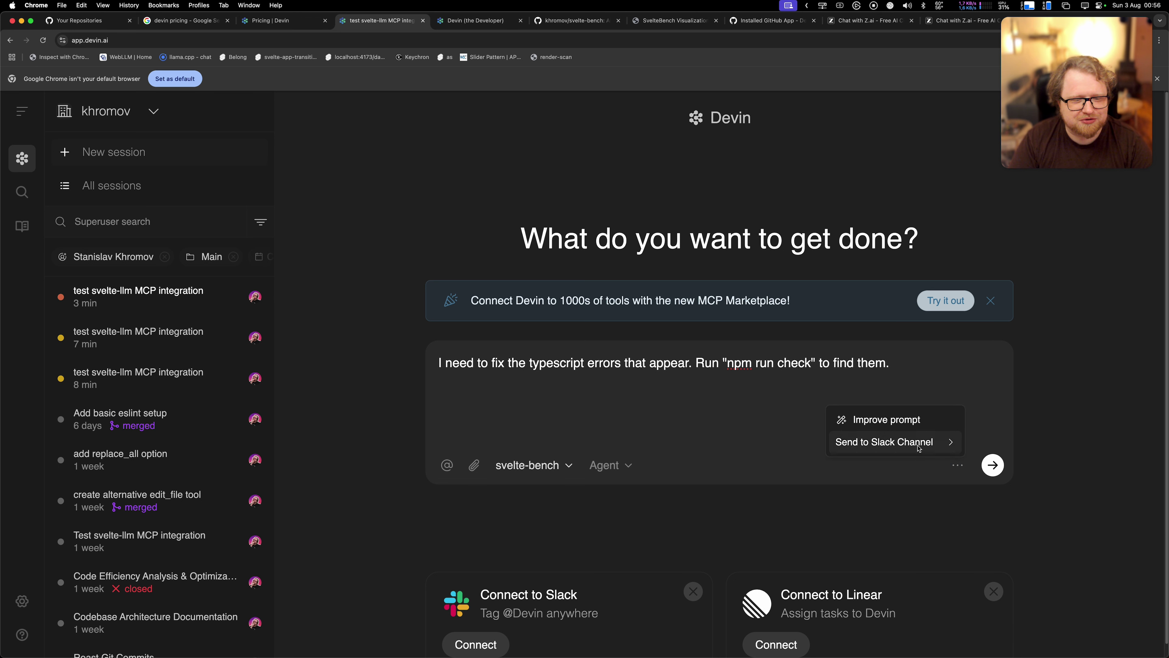
{"action": "left_click", "coordinate": [874, 417]}
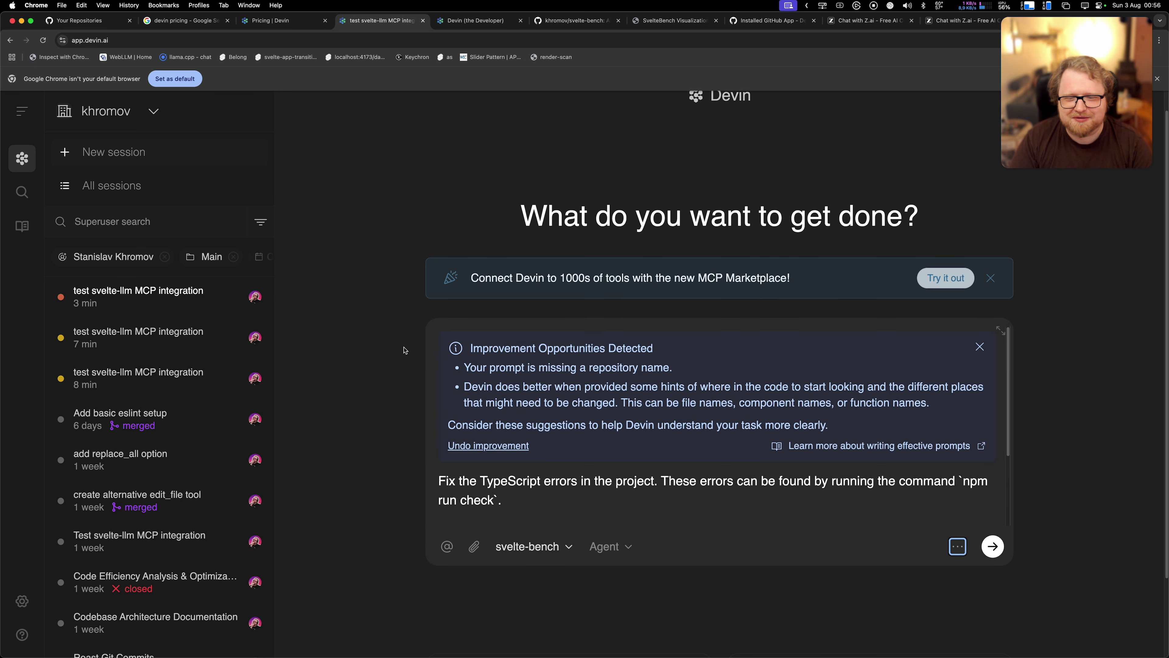
- Review the rewritten prompt about the TypeScript errors and the improvement suggestions above it
{"action": "scroll", "coordinate": [581, 379], "scroll_direction": "down", "scroll_amount": 1}
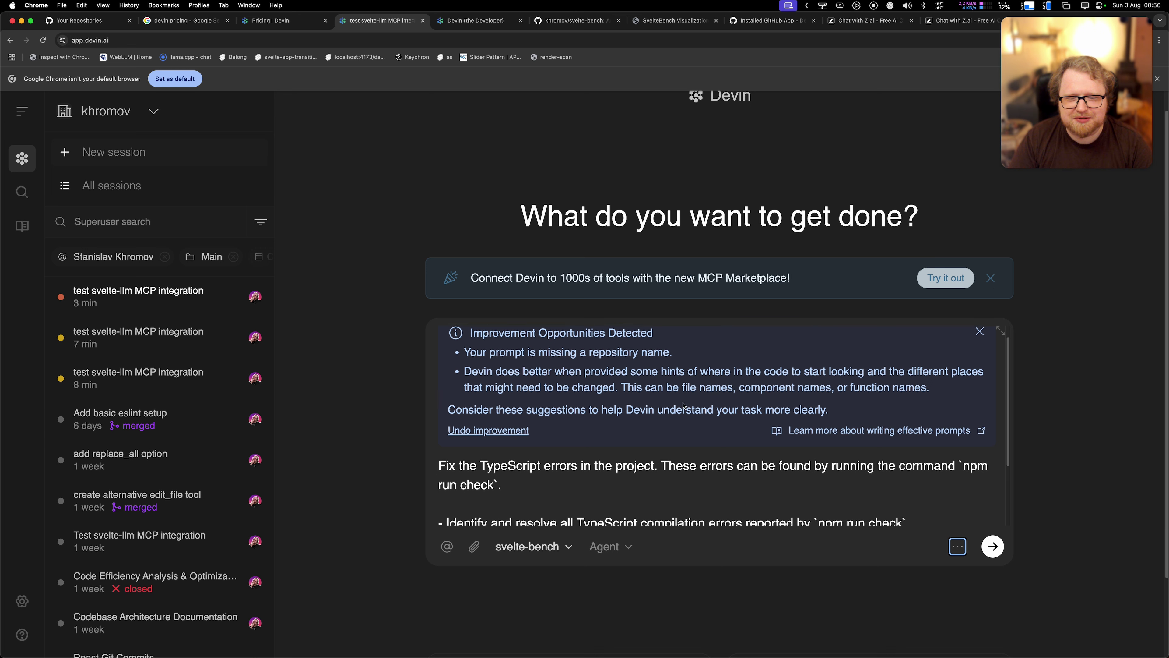
{"action": "scroll", "coordinate": [599, 424], "scroll_direction": "down", "scroll_amount": 5}
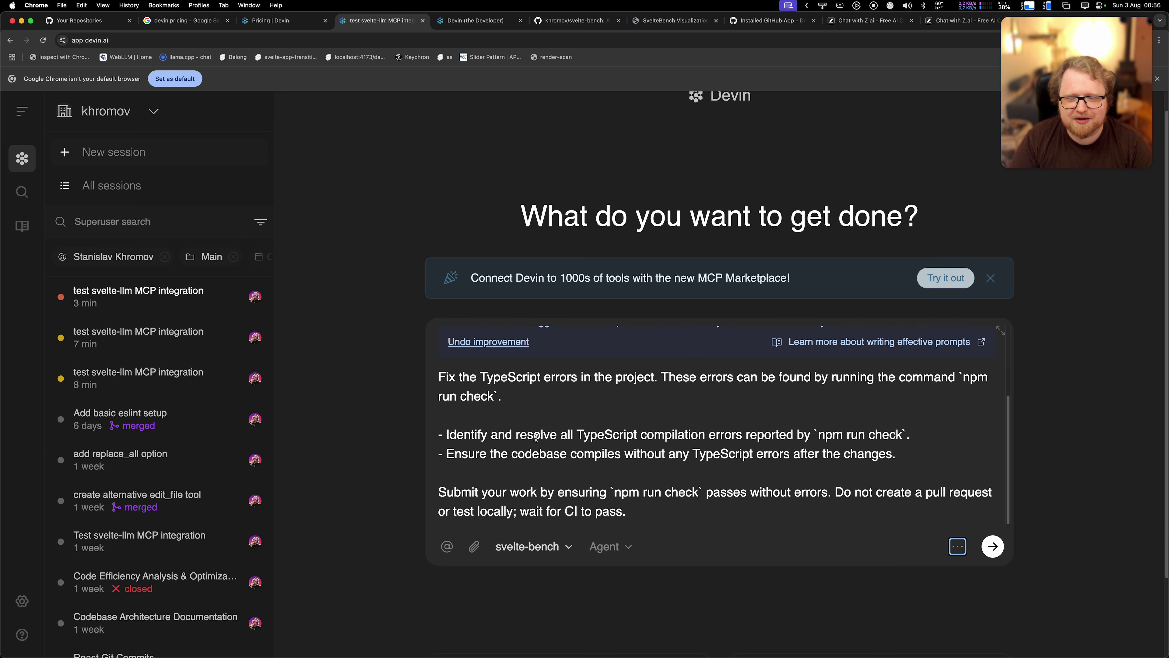
{"action": "scroll", "coordinate": [543, 431], "scroll_direction": "up", "scroll_amount": 2}
{"action": "scroll", "coordinate": [581, 391], "scroll_direction": "up", "scroll_amount": 4}
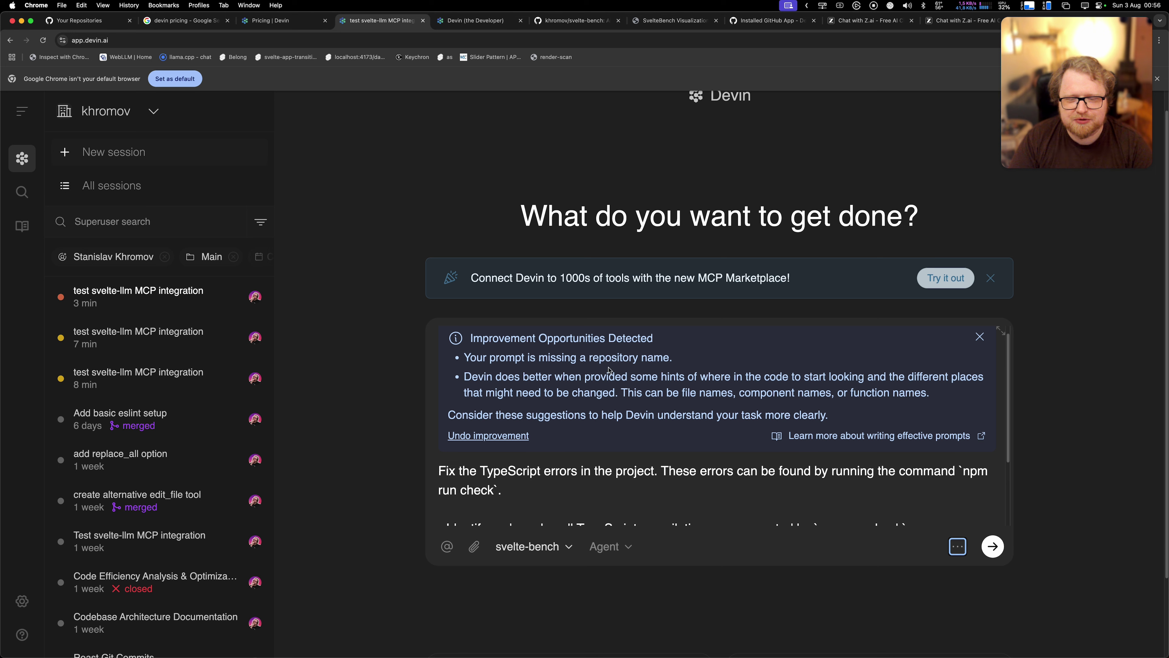
- Include both khromov repositories, svelte-bench and context-coder, in the session's repository selection
{"action": "left_click", "coordinate": [534, 546]}
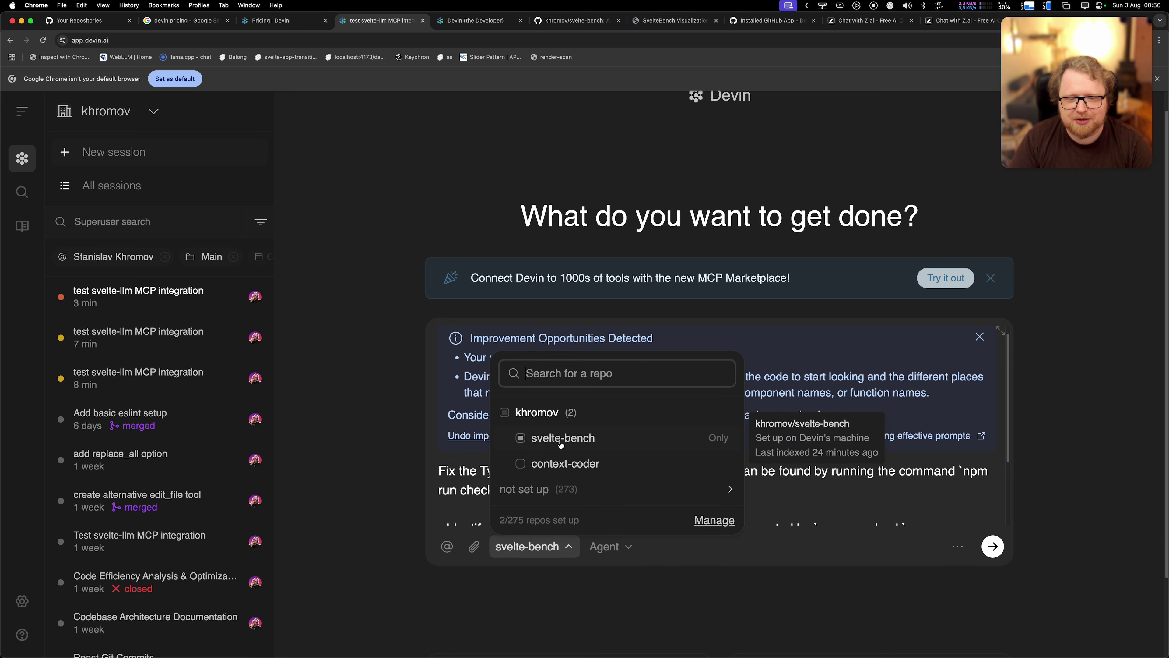
{"action": "left_click", "coordinate": [505, 413]}
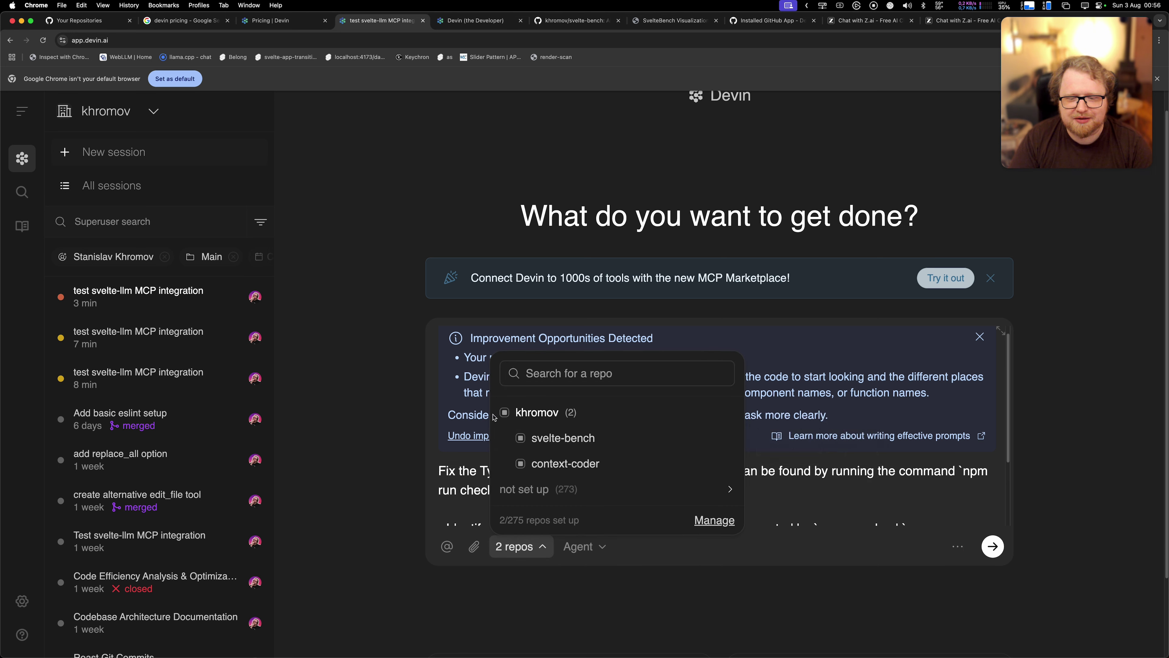
{"action": "key", "text": "Escape"}
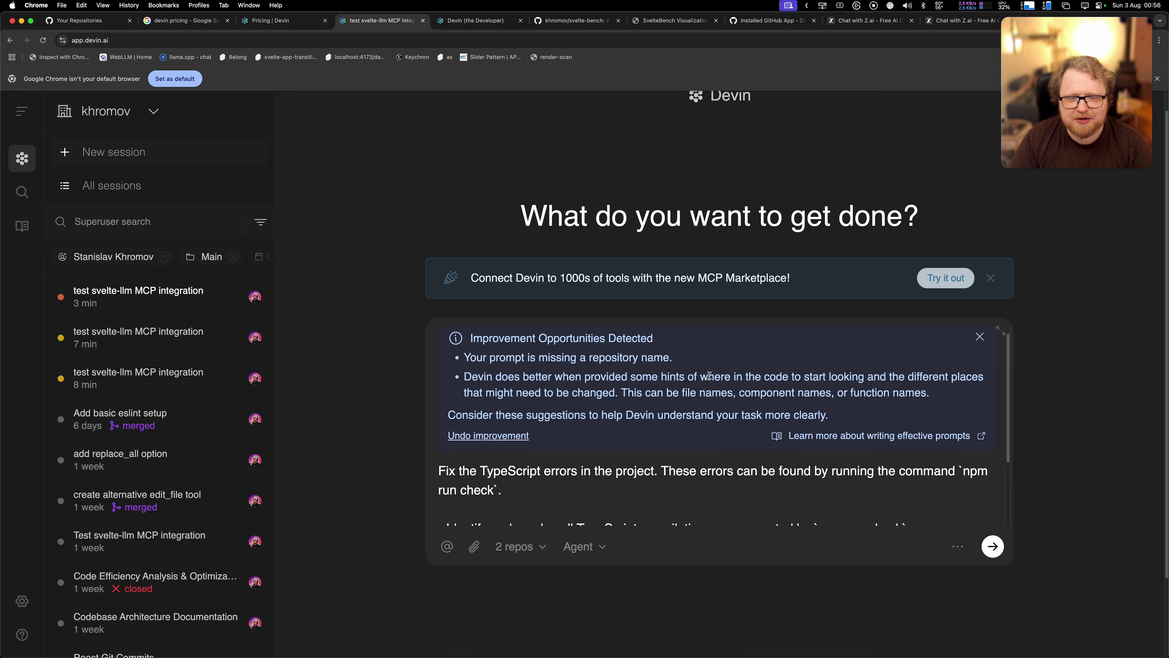
- Add a repo mention of khromov/svelte-bench at the end of the rewritten prompt
{"action": "scroll", "coordinate": [732, 400], "scroll_direction": "down", "scroll_amount": 3}
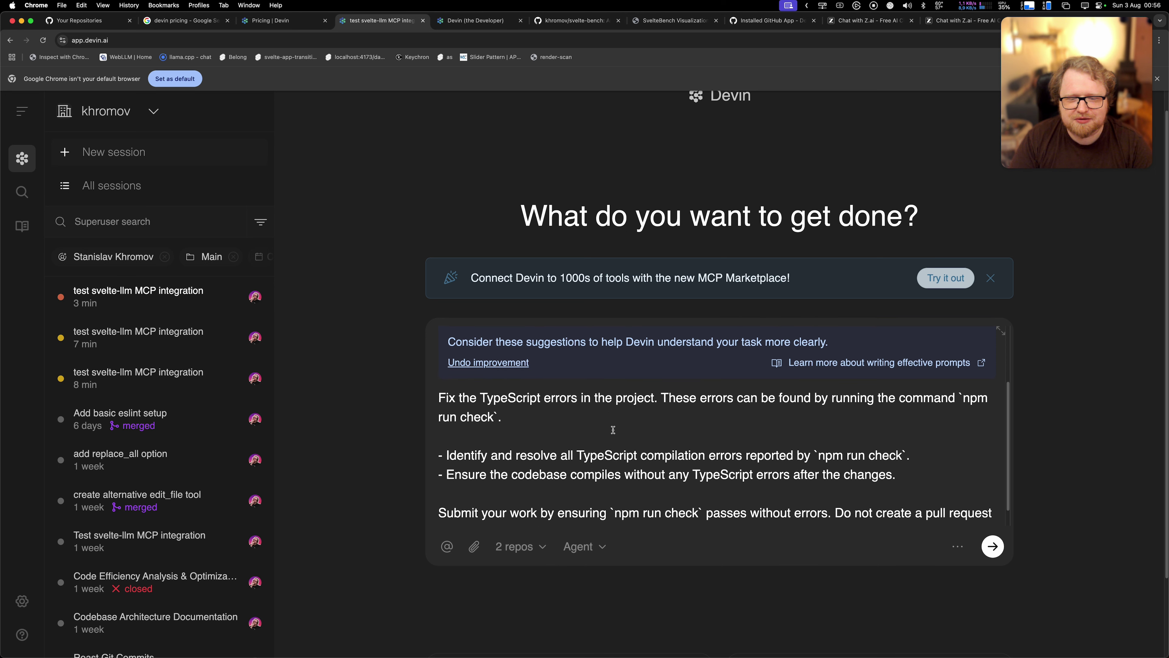
{"action": "scroll", "coordinate": [636, 470], "scroll_direction": "down", "scroll_amount": 1}
{"action": "left_click", "coordinate": [652, 516]}
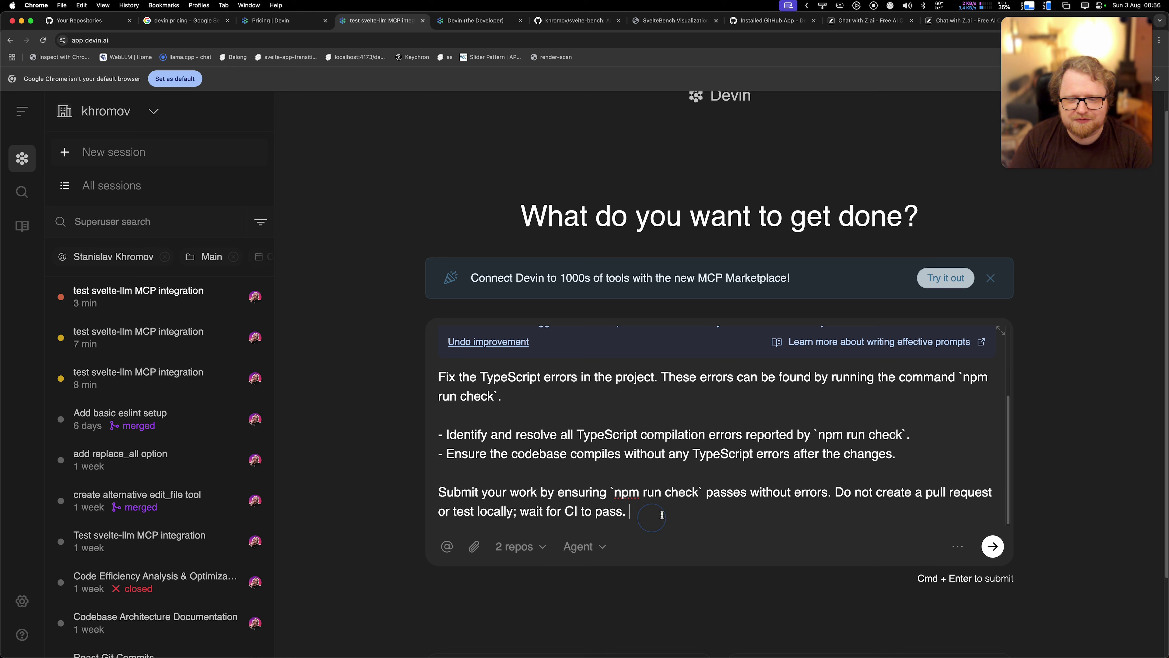
{"action": "type", "text": "@"}
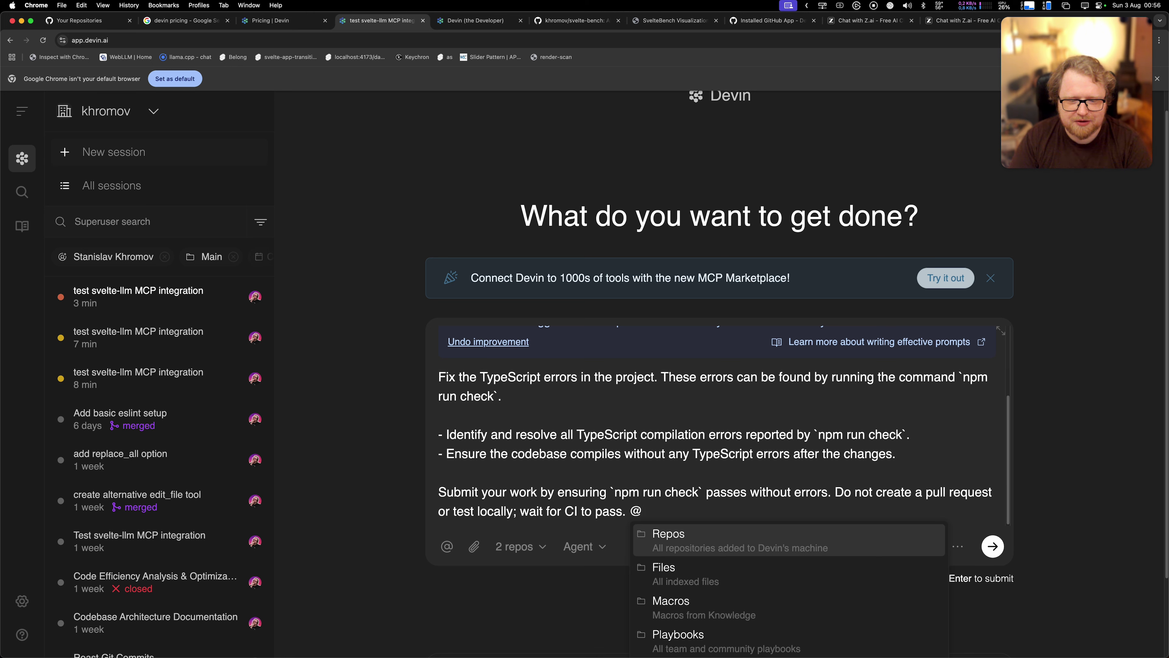
{"action": "key", "text": "Return"}
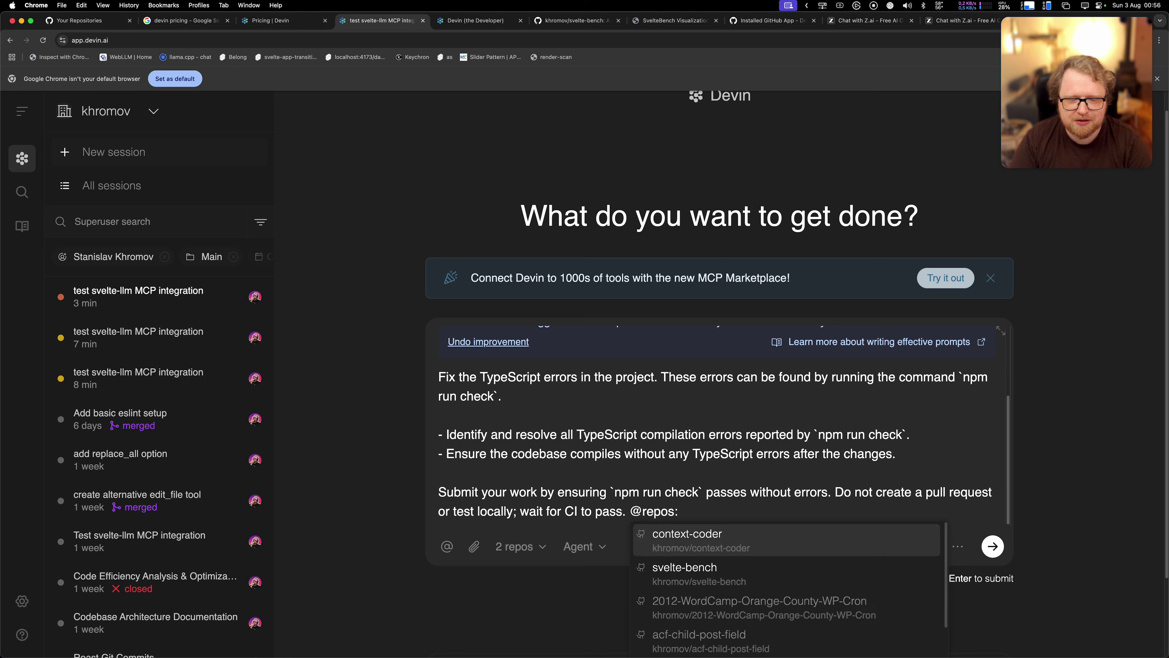
{"action": "key", "text": "Down"}
{"action": "key", "text": "Return"}
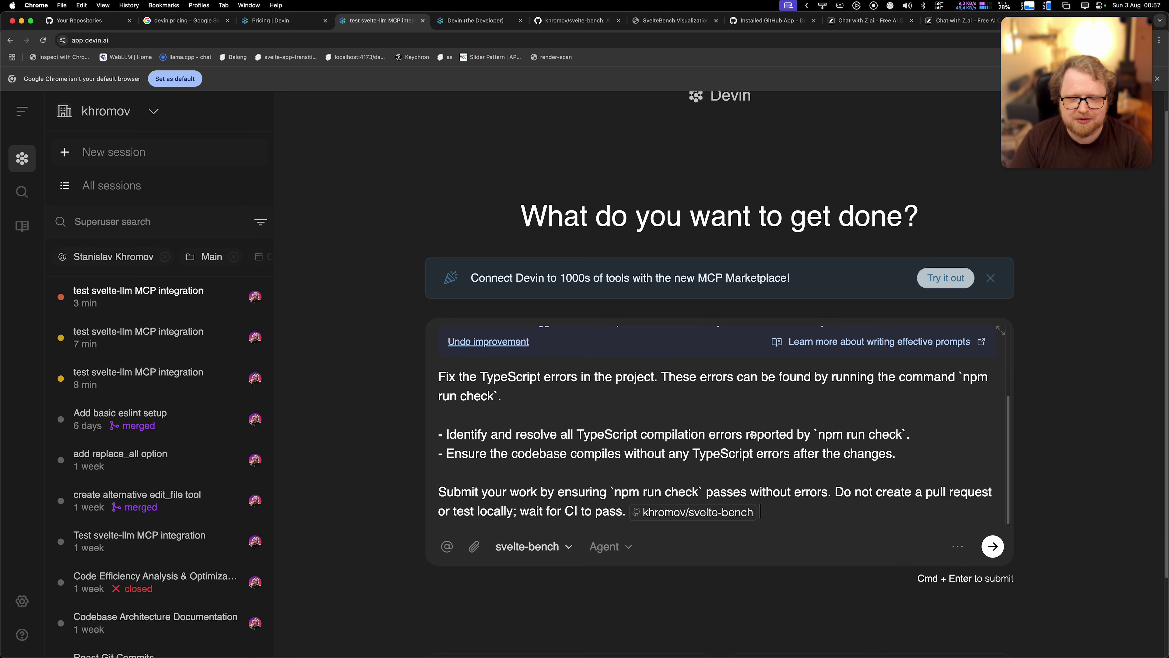
- Keep the session in Agent mode and submit the TypeScript-fix prompt to Devin
{"action": "left_click", "coordinate": [627, 548]}
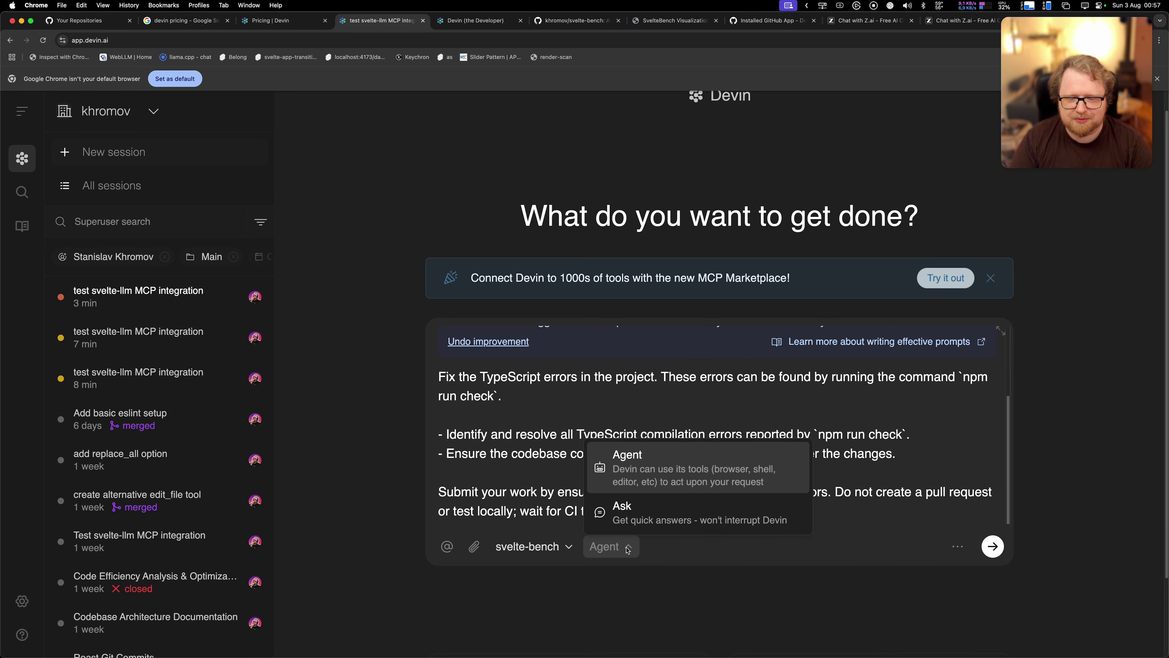
{"action": "left_click", "coordinate": [659, 481]}
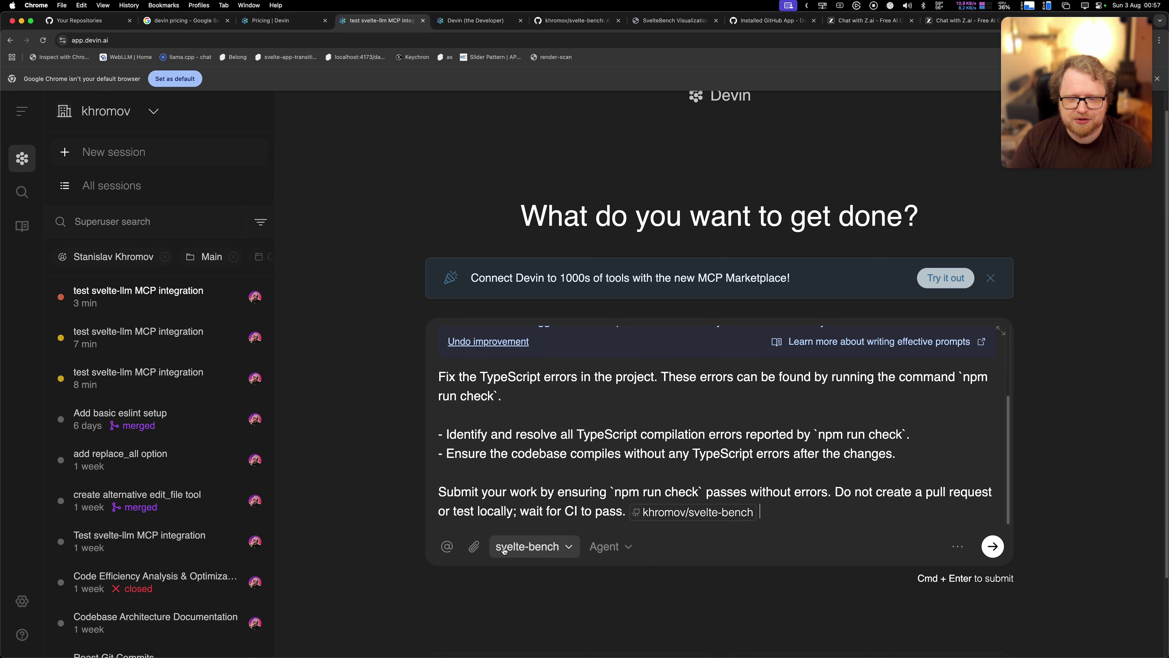
{"action": "left_click", "coordinate": [991, 547]}
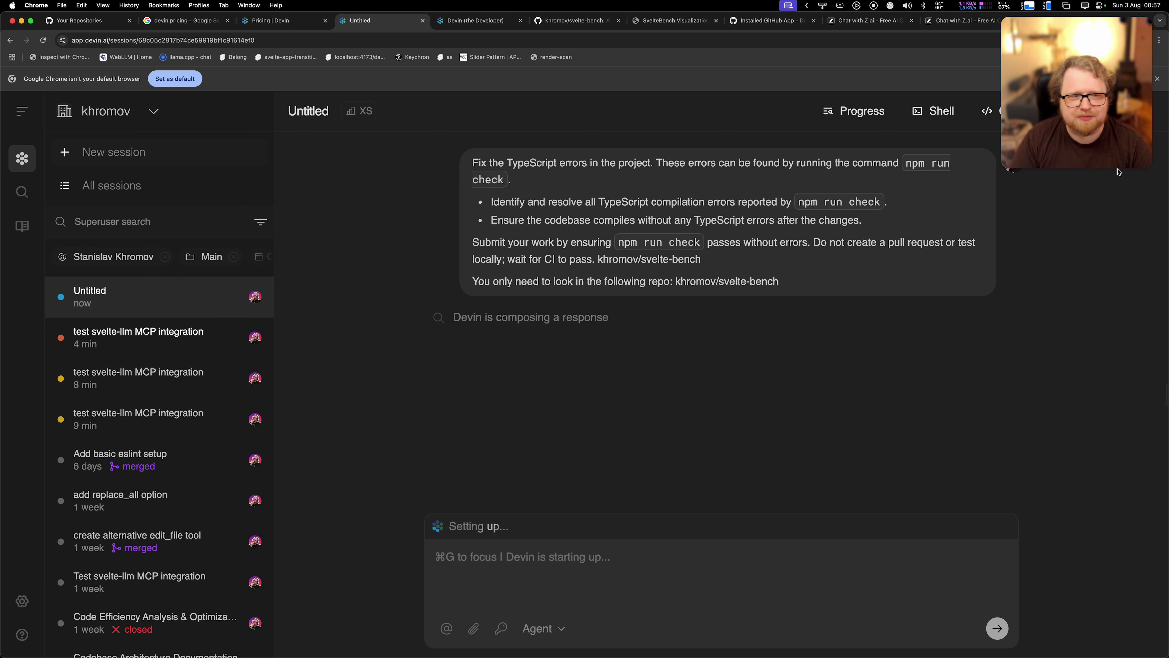
- Examine the npm run check output in the running session's shell
{"action": "left_click_drag", "start_coordinate": [1082, 206], "coordinate": [1091, 511]}
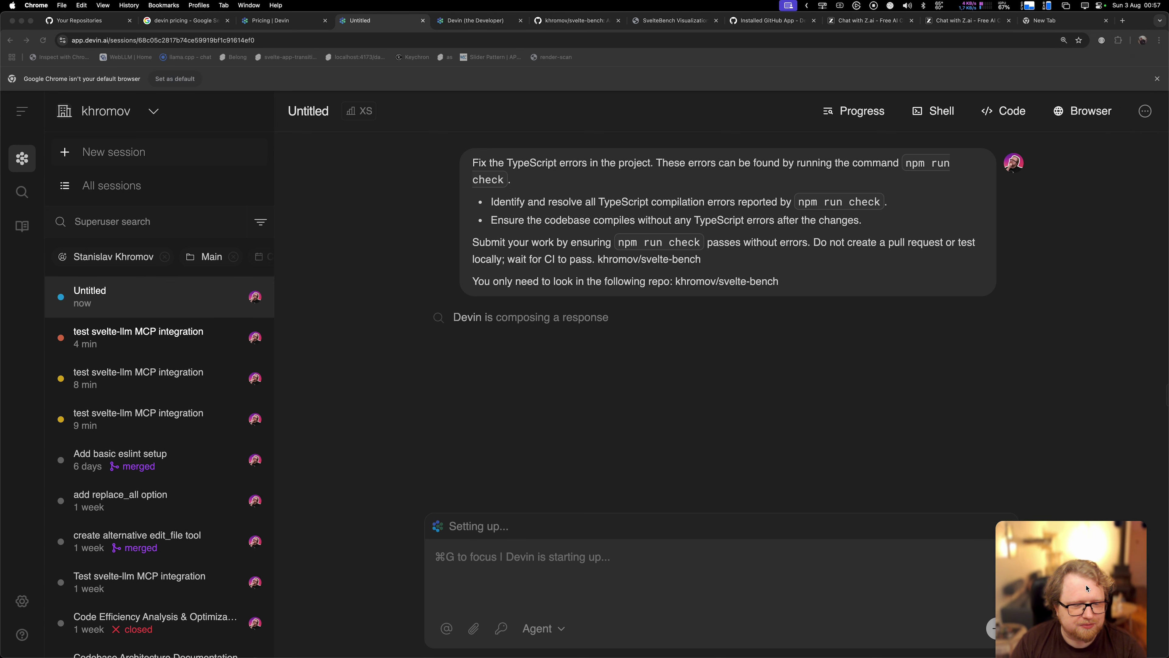
{"action": "left_click", "coordinate": [775, 338]}
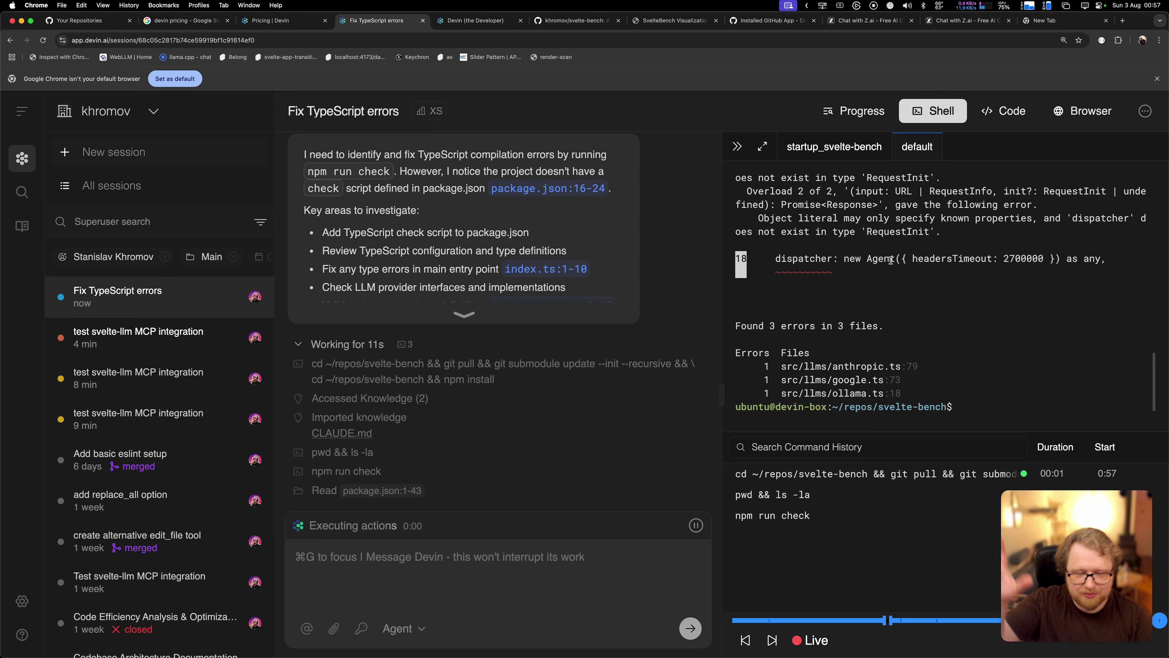
{"action": "left_click", "coordinate": [963, 318]}
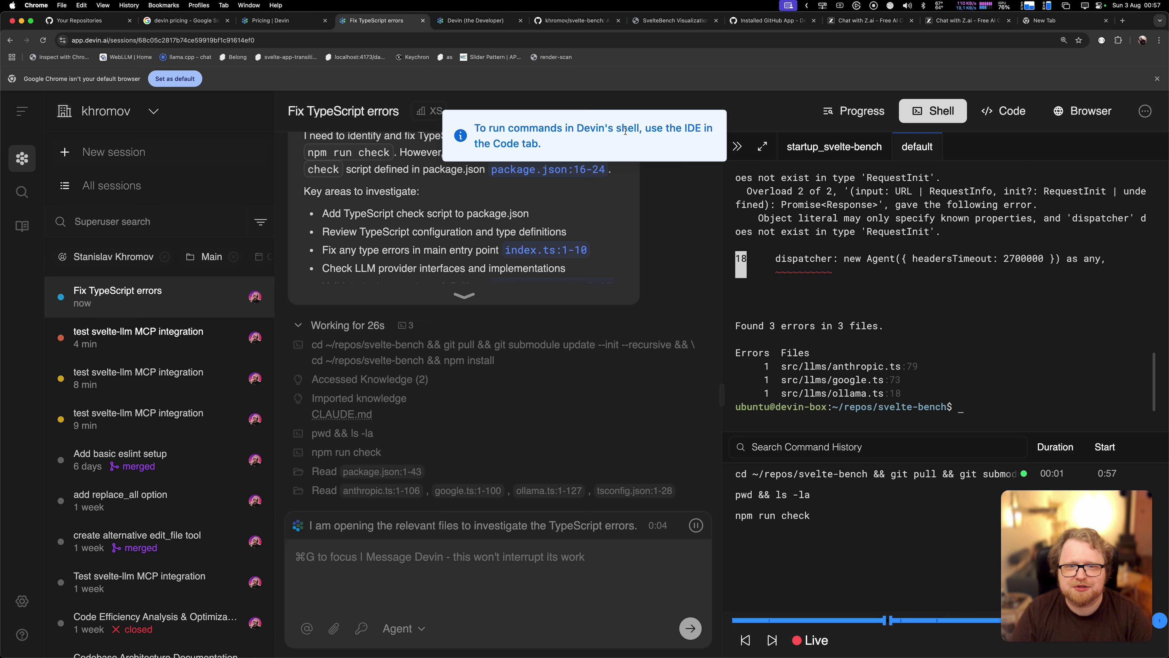
- Look through svelte-bench's index.ts in the session's code workspace and view Devin's browser
{"action": "left_click", "coordinate": [1003, 117]}
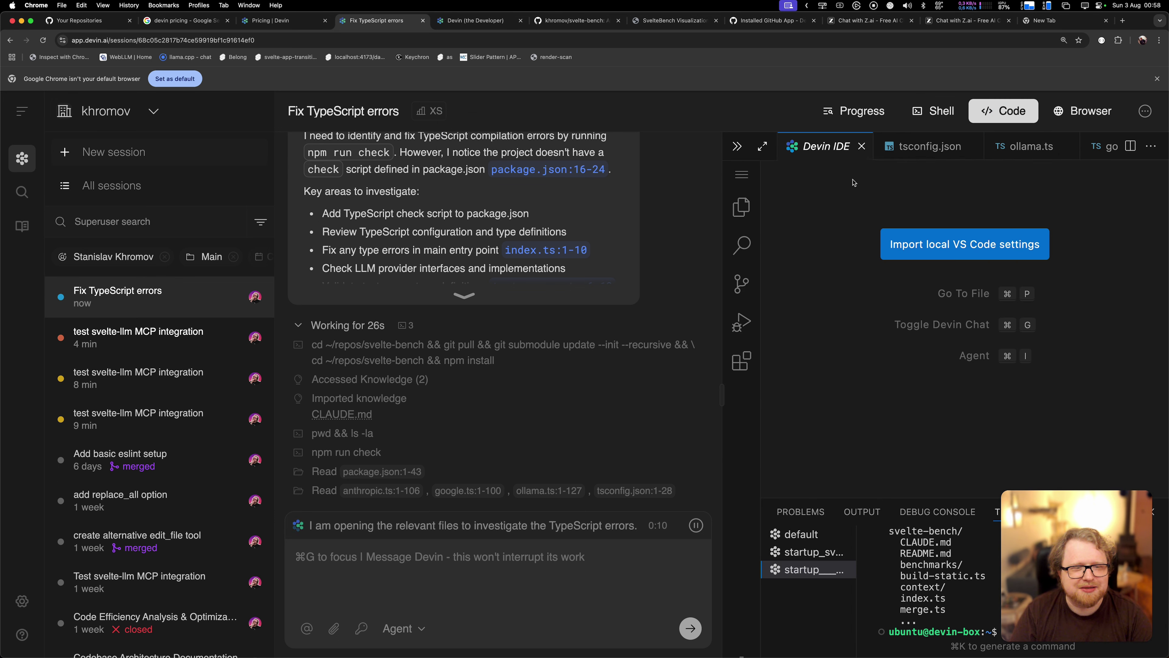
{"action": "left_click", "coordinate": [742, 207]}
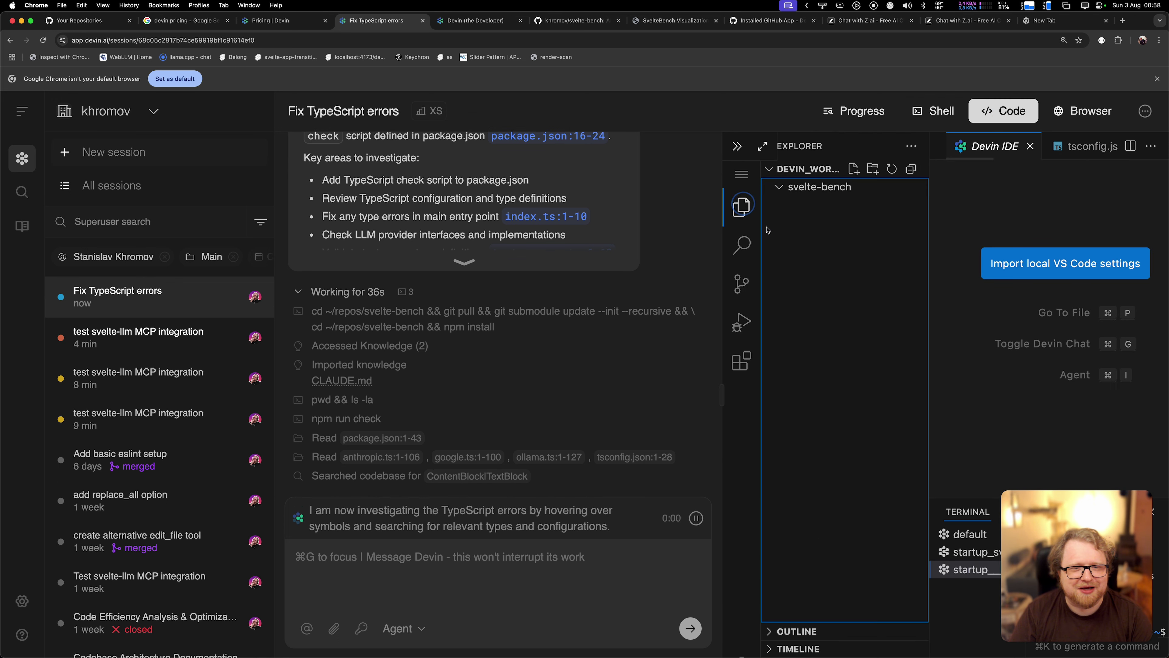
{"action": "left_click", "coordinate": [857, 415]}
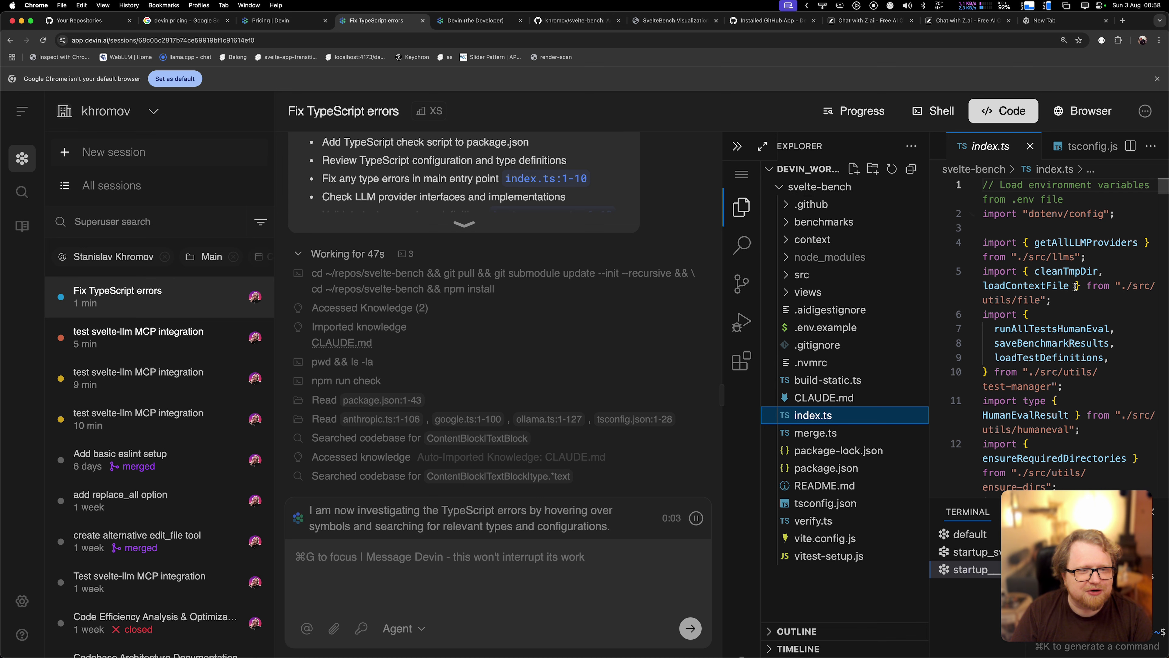
{"action": "scroll", "coordinate": [1075, 286], "scroll_direction": "down", "scroll_amount": 20}
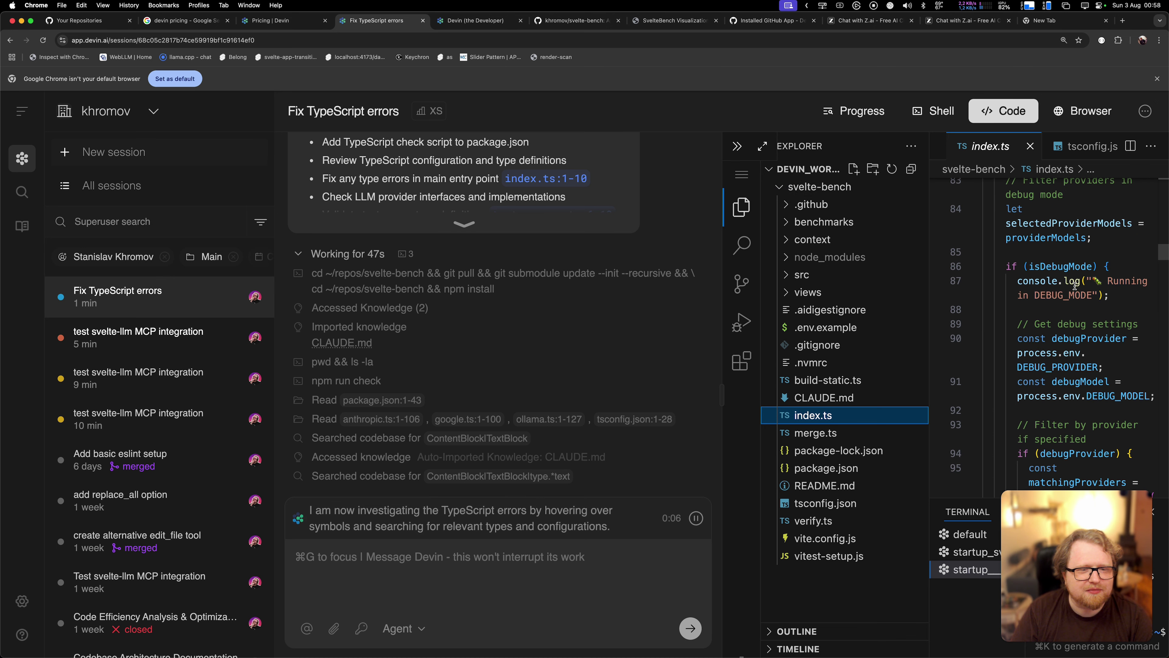
{"action": "scroll", "coordinate": [1075, 287], "scroll_direction": "up", "scroll_amount": 15}
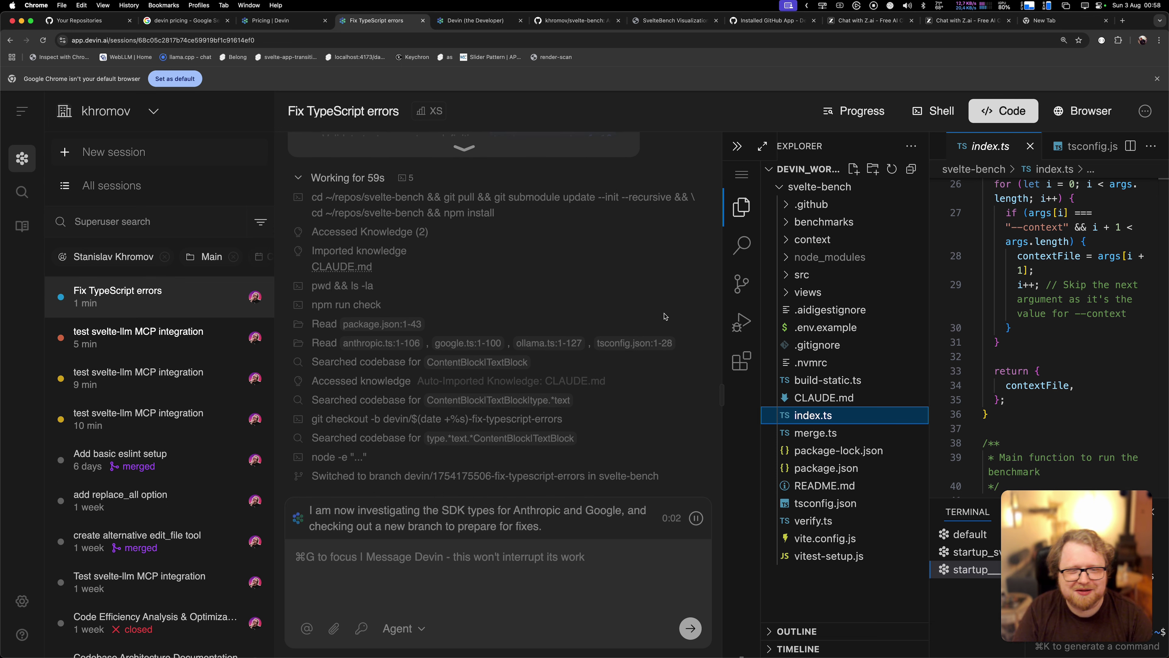
{"action": "left_click", "coordinate": [1092, 110]}
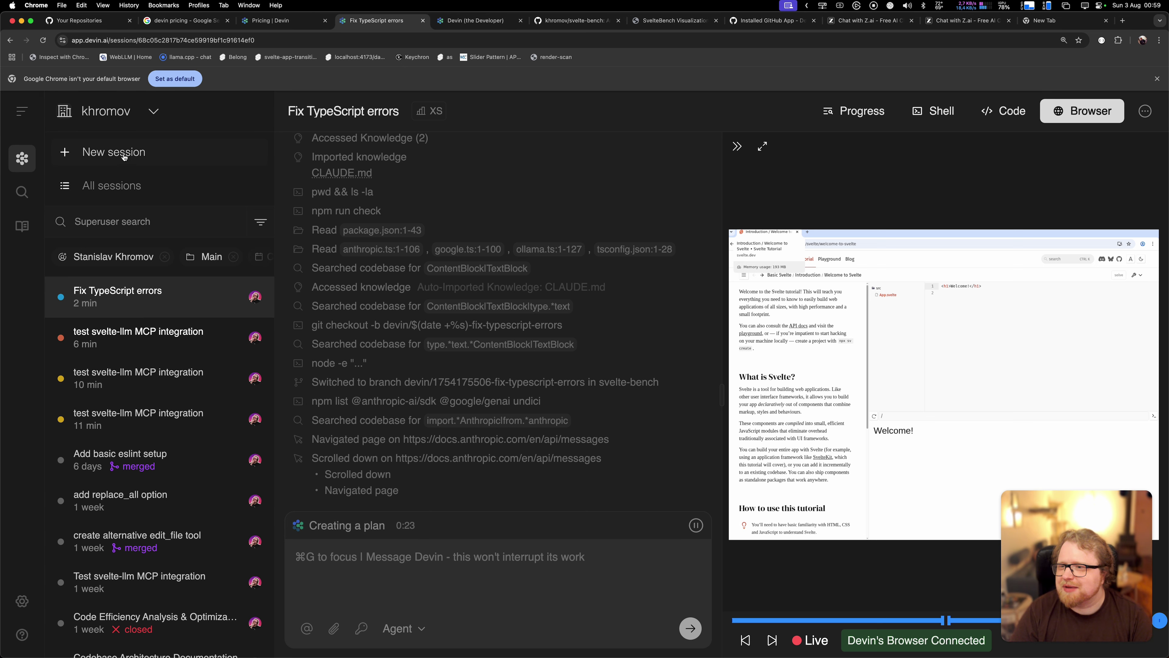
- Open a blank new Devin session and look over the SvelteBench Top Models Leaderboard and its provider sections
{"action": "left_click", "coordinate": [110, 153]}
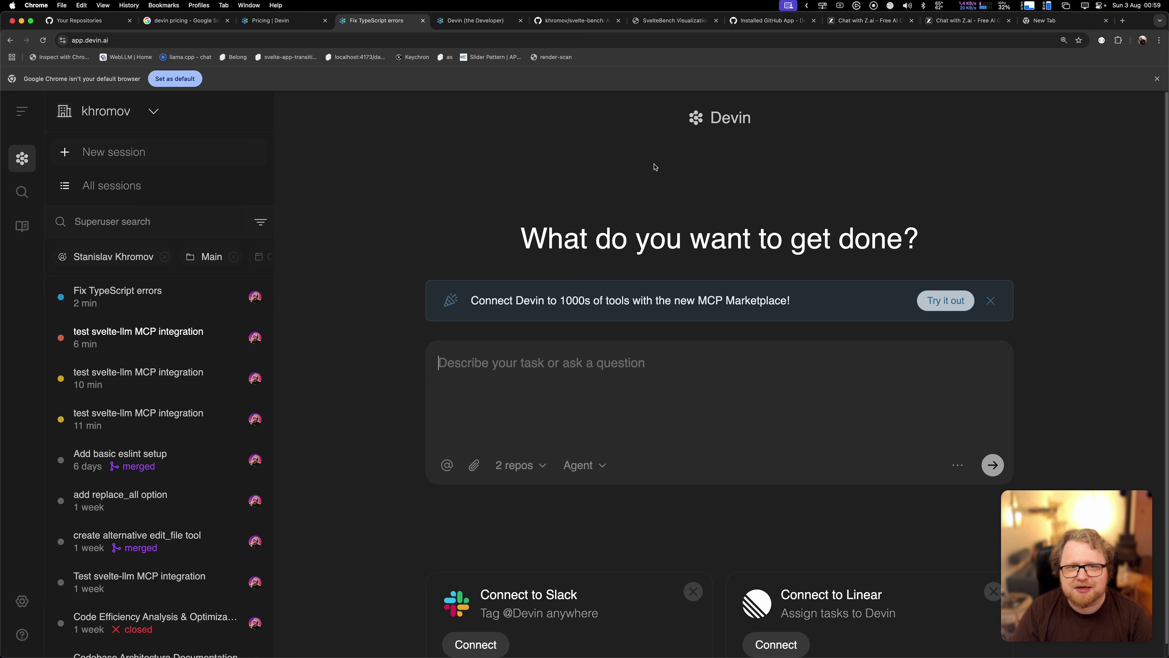
{"action": "key", "text": "ctrl+Tab"}
{"action": "key", "text": "ctrl+Tab"}
{"action": "key", "text": "ctrl+Tab"}
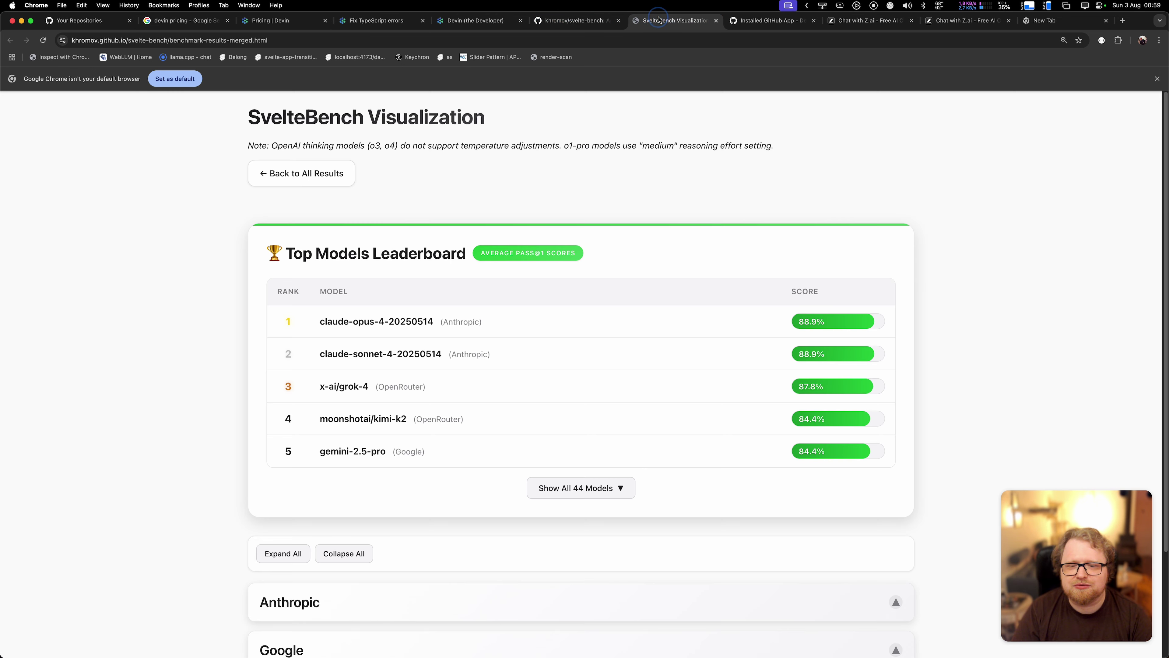
{"action": "scroll", "coordinate": [506, 295], "scroll_direction": "down", "scroll_amount": 3}
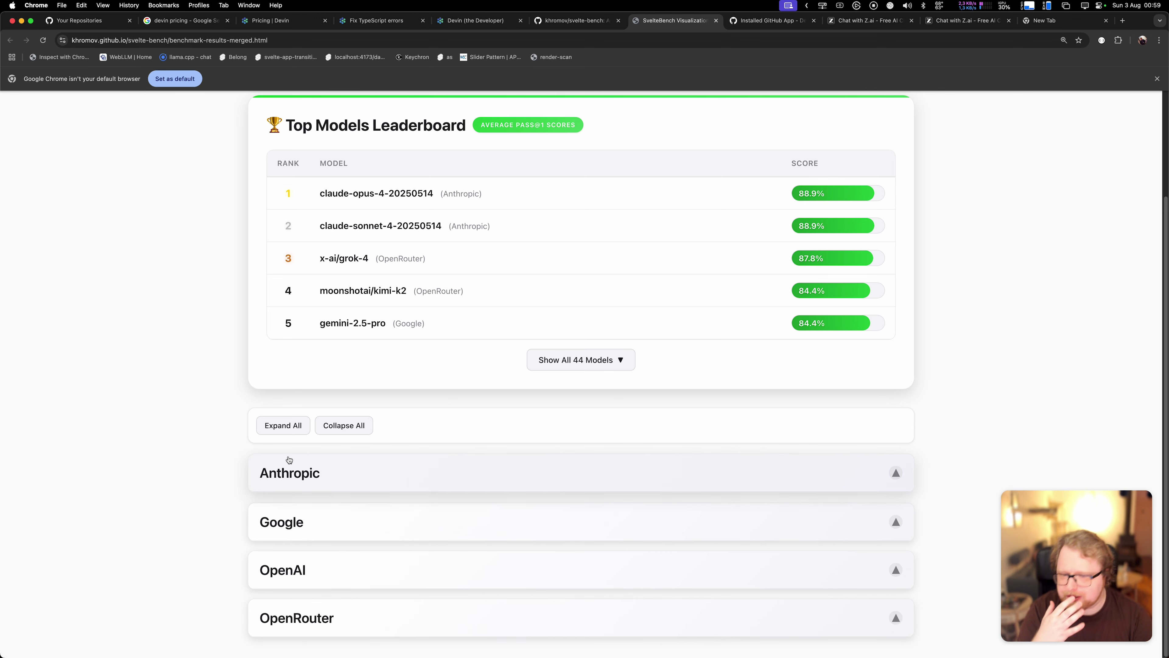
{"action": "left_click", "coordinate": [847, 24]}
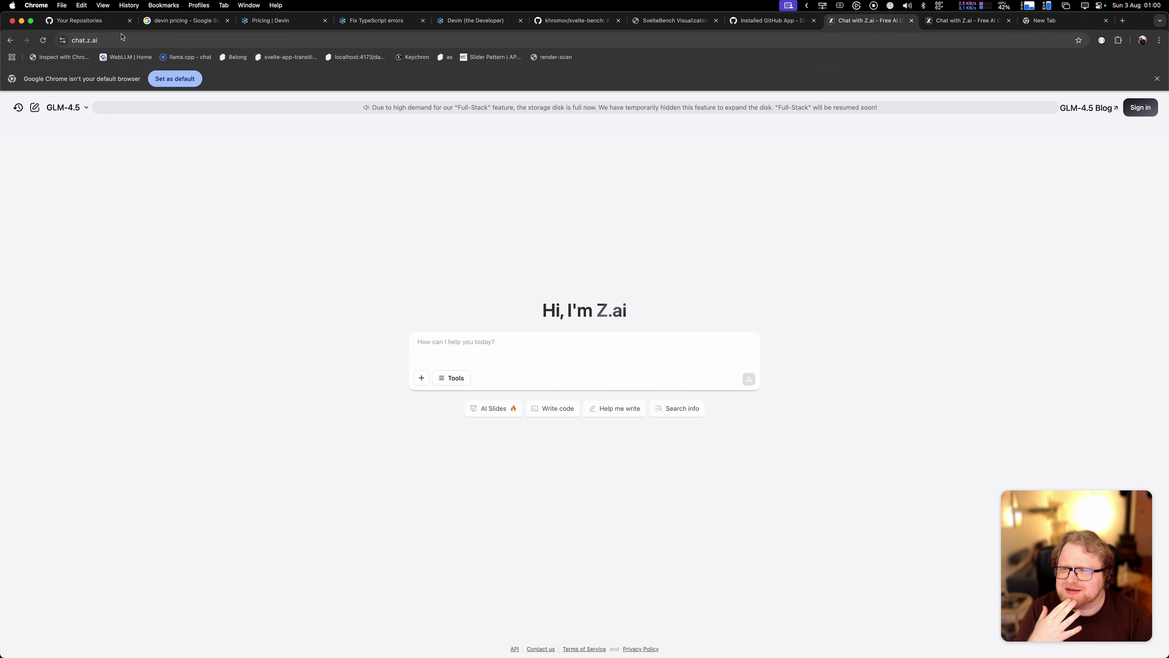
{"action": "left_click", "coordinate": [759, 21]}
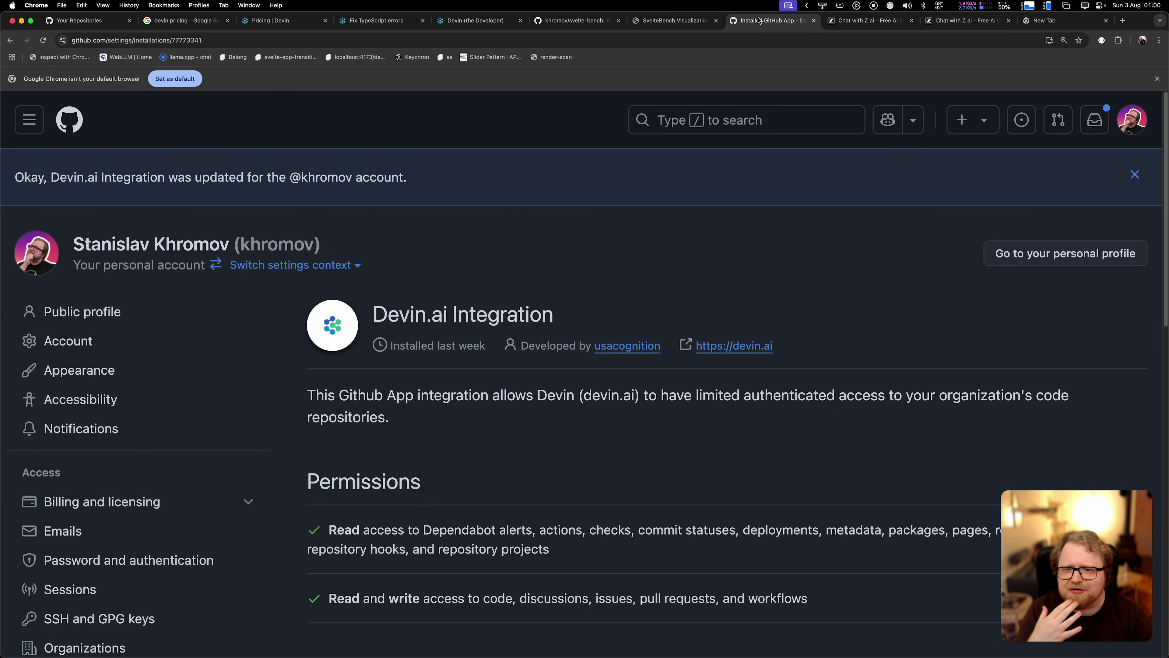
{"action": "left_click", "coordinate": [824, 21]}
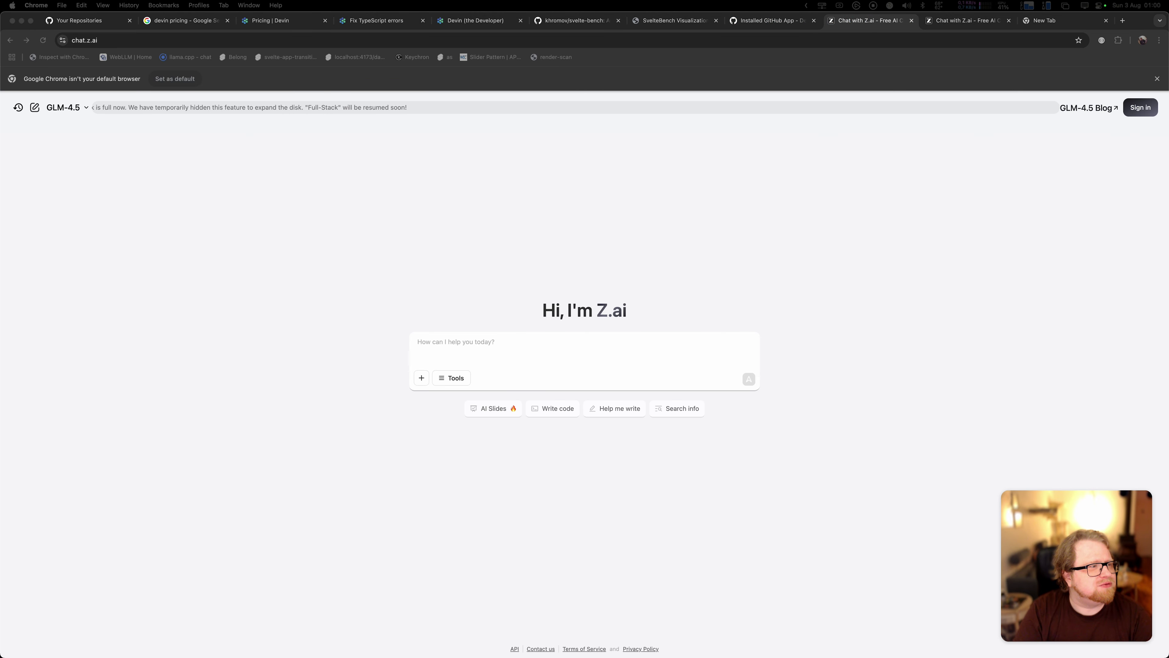
{"action": "left_click", "coordinate": [491, 42]}
{"action": "type", "text": "https://docs.z.ai/guides/overview/quick-start"}
{"action": "key", "text": "Return"}
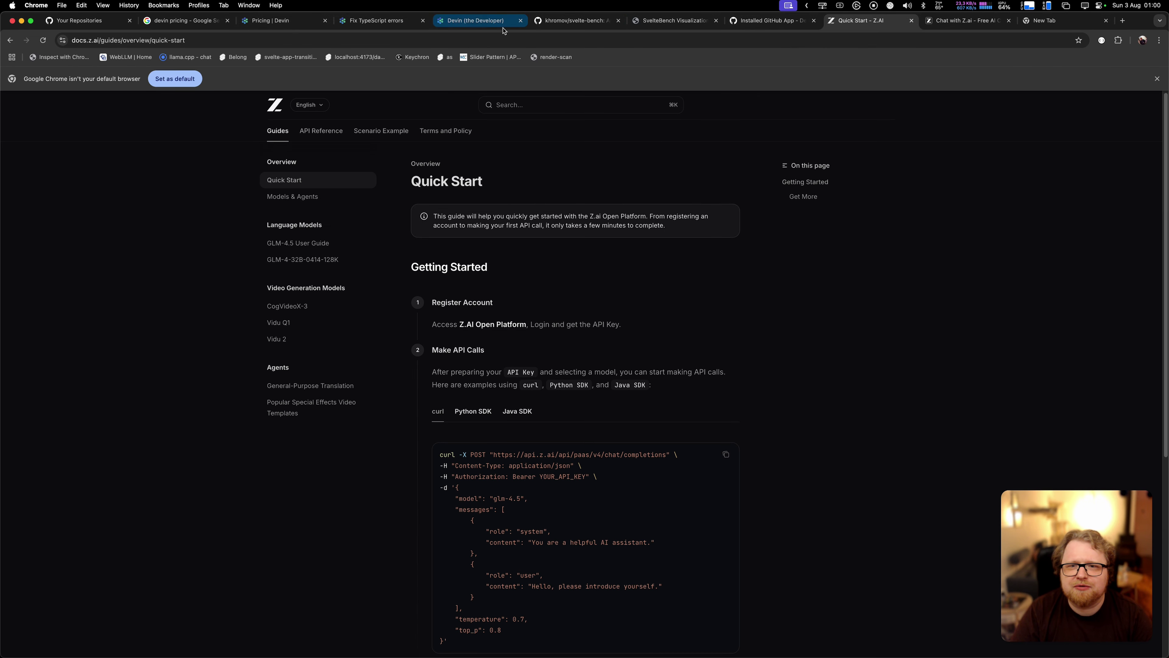
- Open the src/llms folder of the svelte-bench repository on GitHub to see its provider files
{"action": "left_click", "coordinate": [576, 20]}
{"action": "scroll", "coordinate": [247, 293], "scroll_direction": "down", "scroll_amount": 3}
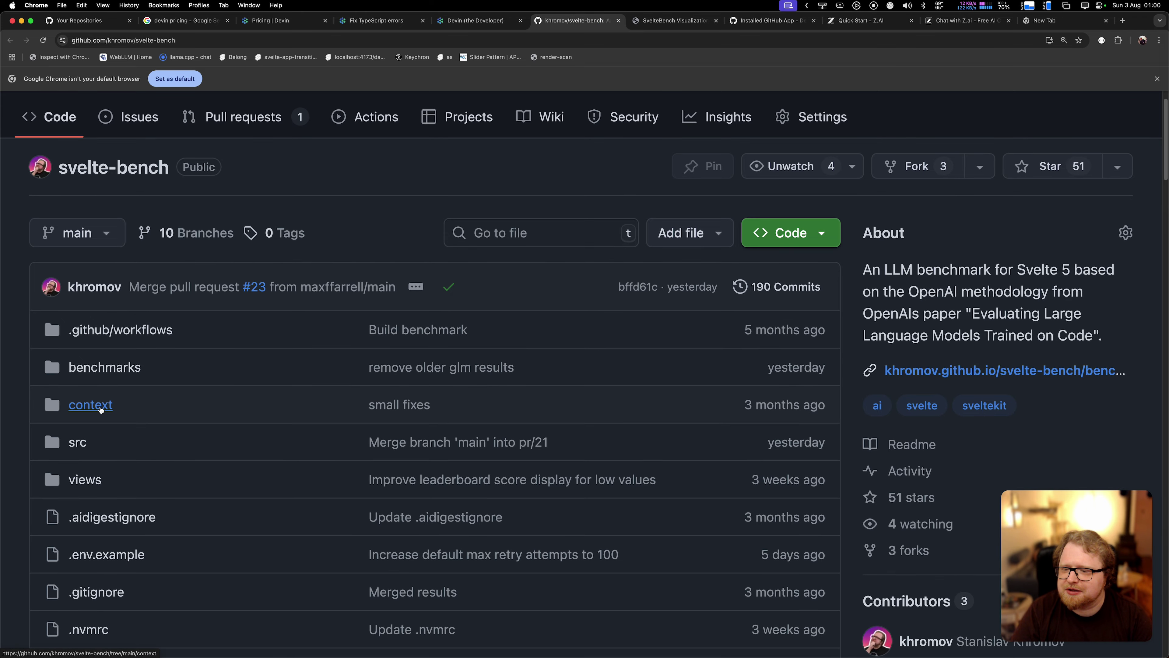
{"action": "left_click", "coordinate": [76, 424]}
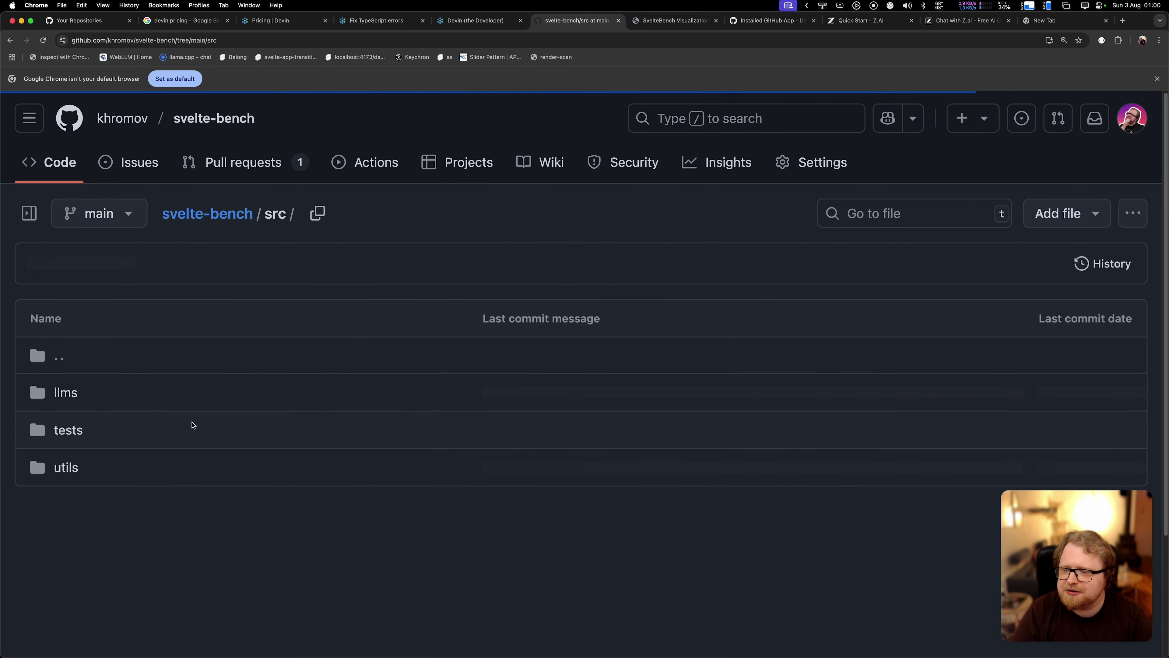
{"action": "left_click", "coordinate": [76, 358]}
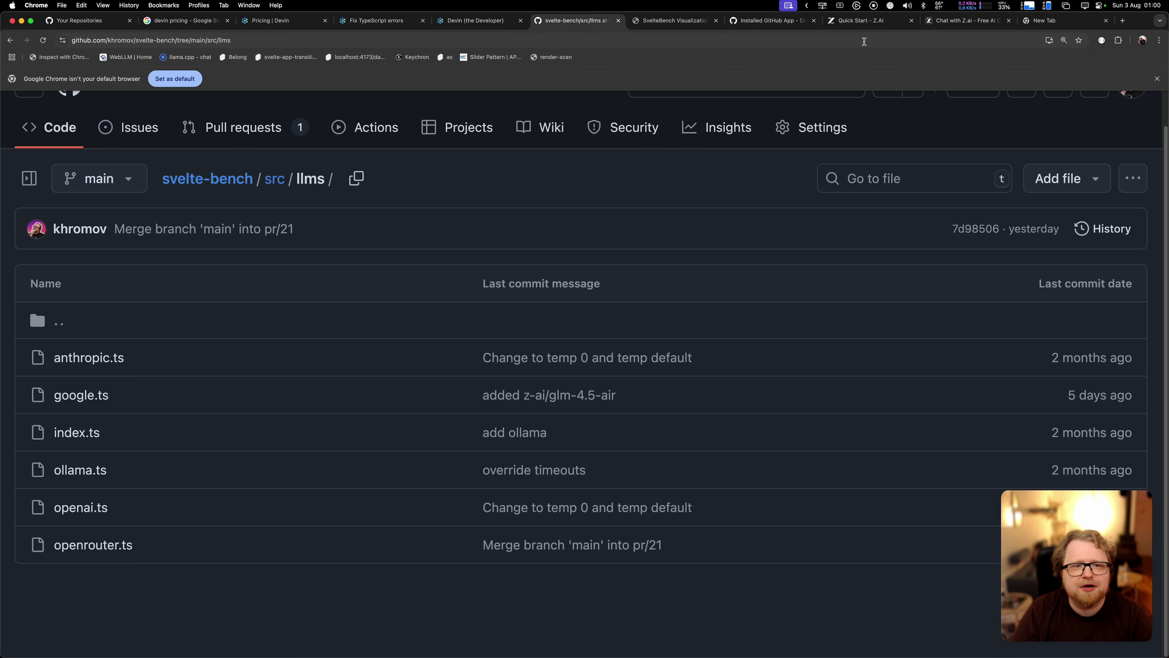
- Close the leftover Z.ai chat page and examine the curl, Python SDK and Java SDK instructions in the Z.AI Quick Start guide
{"action": "left_click", "coordinate": [966, 27]}
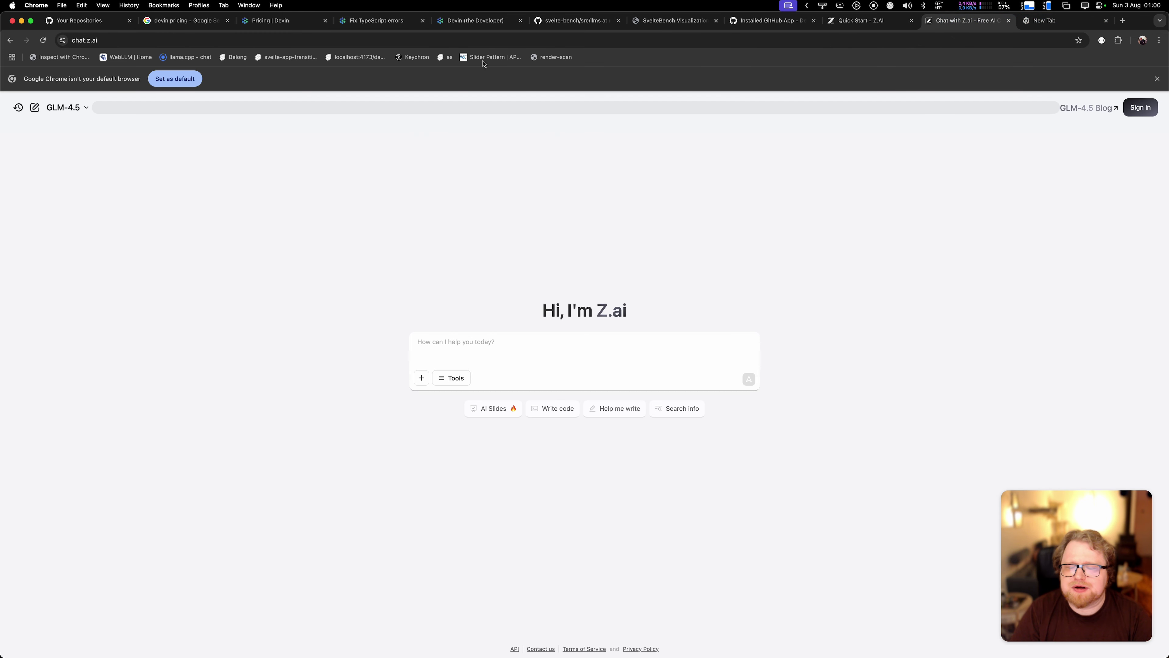
{"action": "key", "text": "super+w"}
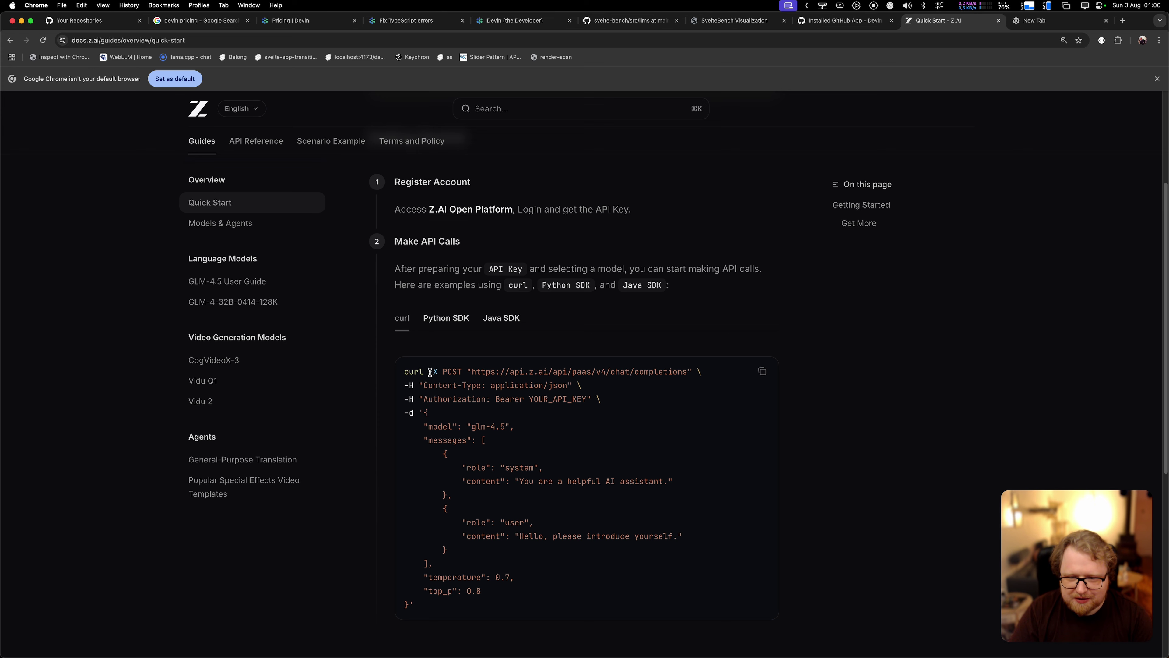
{"action": "key", "text": "super+equal"}
{"action": "key", "text": "super+equal"}
{"action": "scroll", "coordinate": [430, 372], "scroll_direction": "down", "scroll_amount": 3}
{"action": "scroll", "coordinate": [429, 372], "scroll_direction": "up", "scroll_amount": 3}
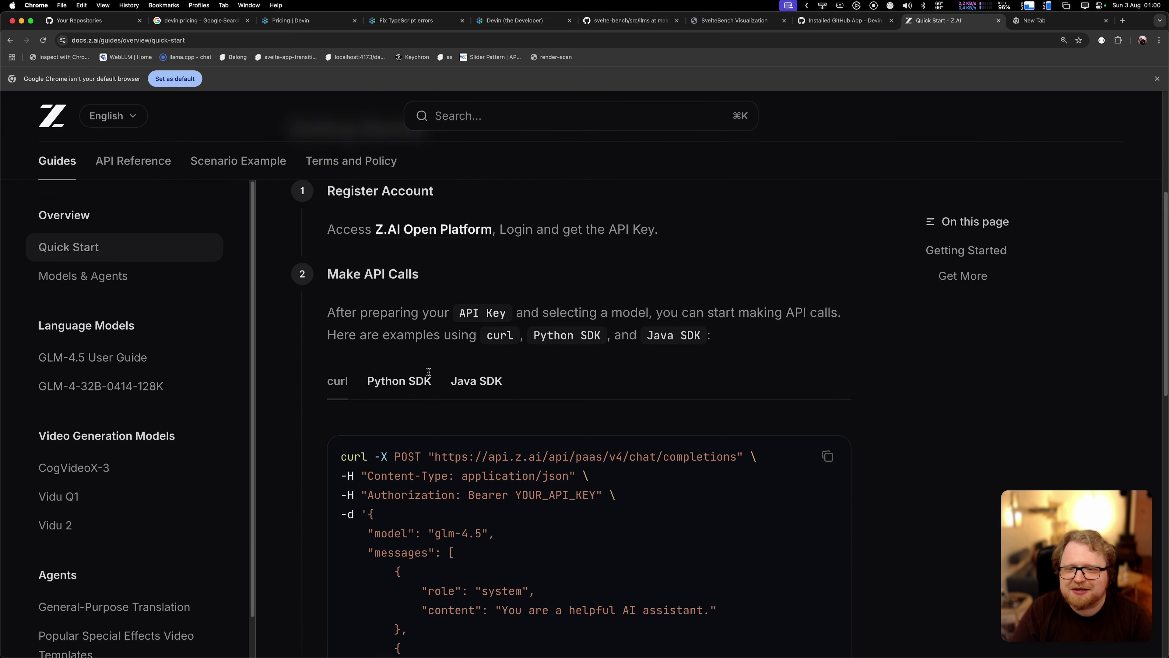
{"action": "left_click", "coordinate": [410, 386]}
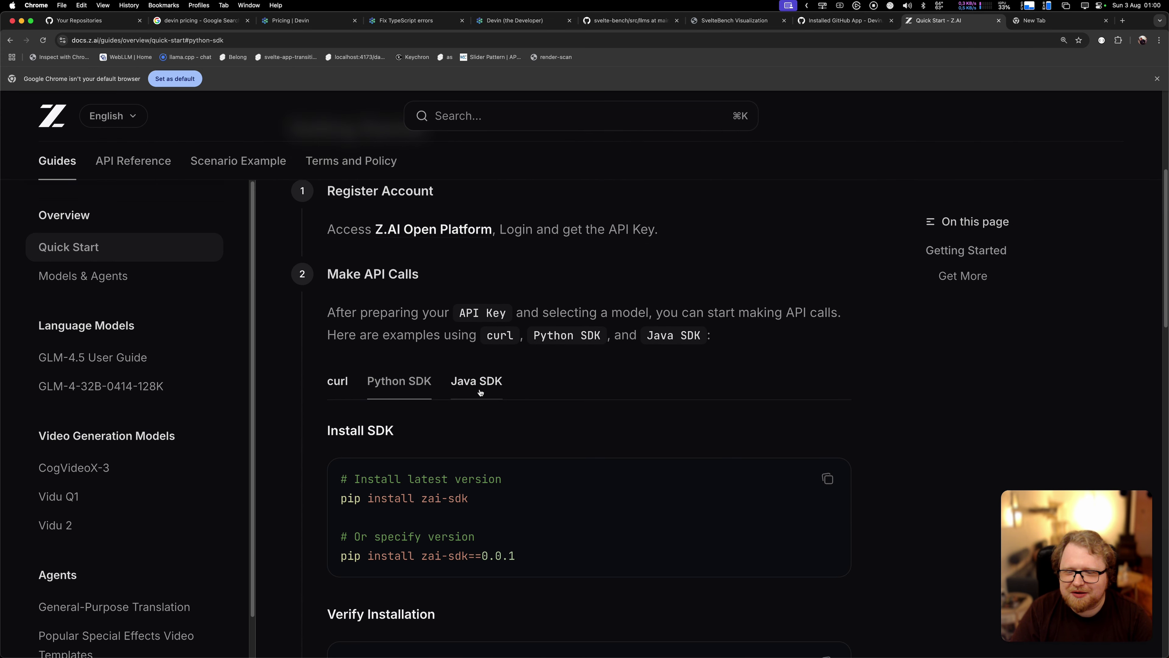
{"action": "left_click", "coordinate": [489, 382]}
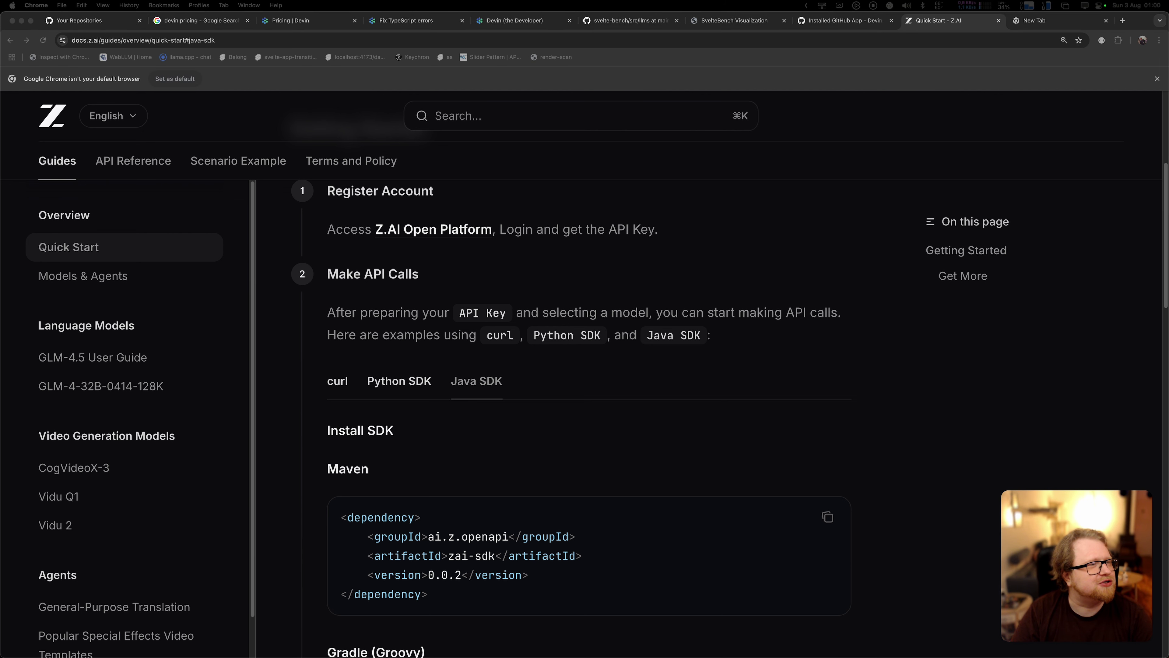
- Open the THUDM/z-ai-sdk-typescript repository on GitHub and look through its file list down to the README
{"action": "left_click", "coordinate": [1036, 21]}
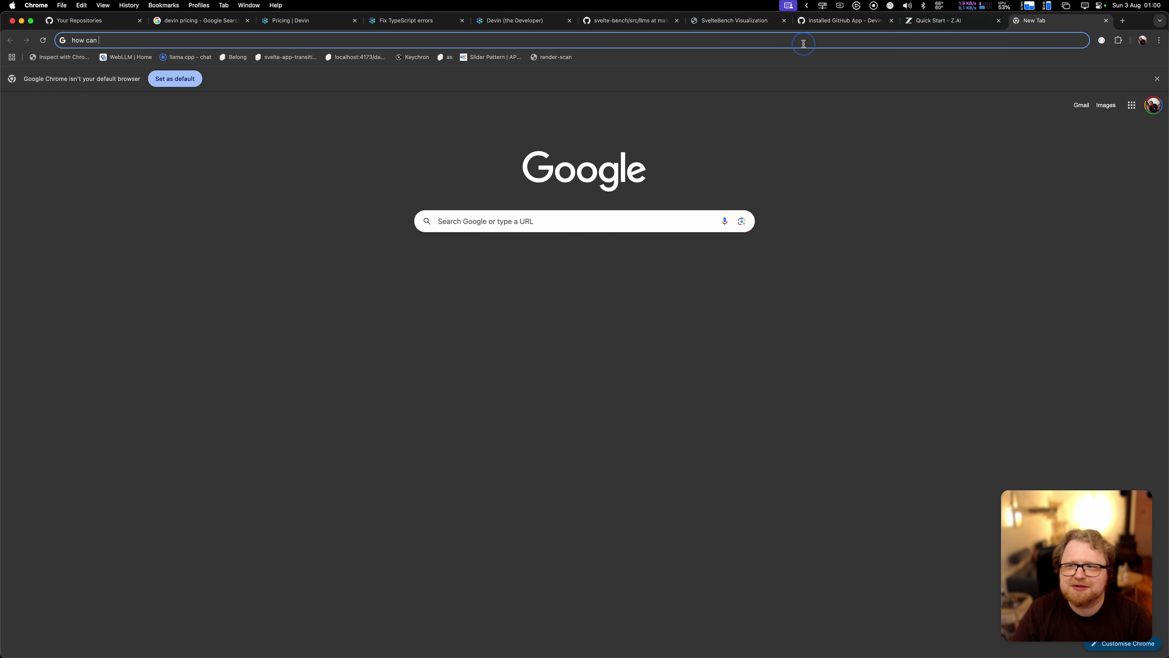
{"action": "key", "text": "Down"}
{"action": "key", "text": "Return"}
{"action": "left_click", "coordinate": [160, 201]}
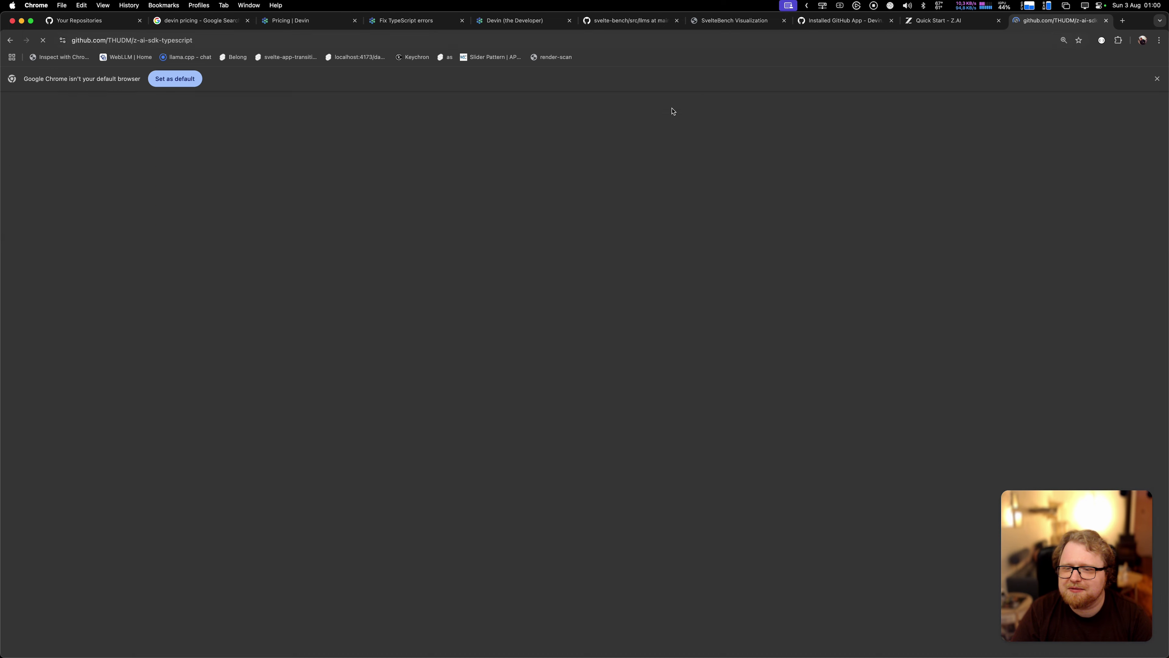
{"action": "scroll", "coordinate": [541, 276], "scroll_direction": "down", "scroll_amount": 10}
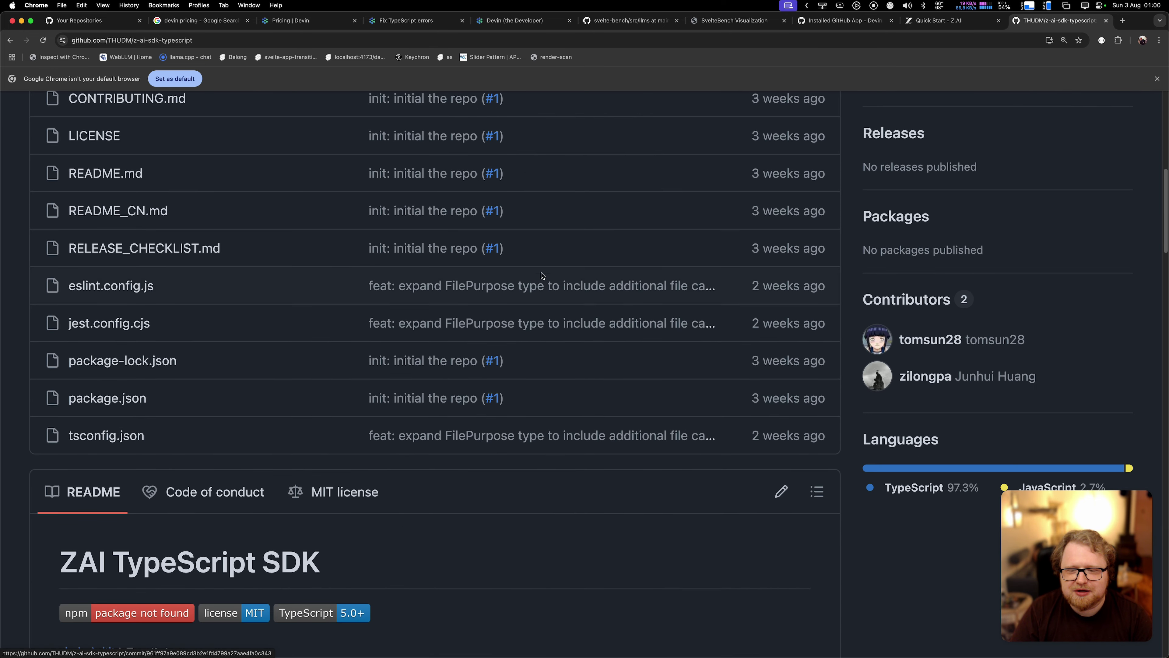
- Examine the curl chat completions example in the Z.AI Quick Start guide
{"action": "left_click", "coordinate": [940, 21]}
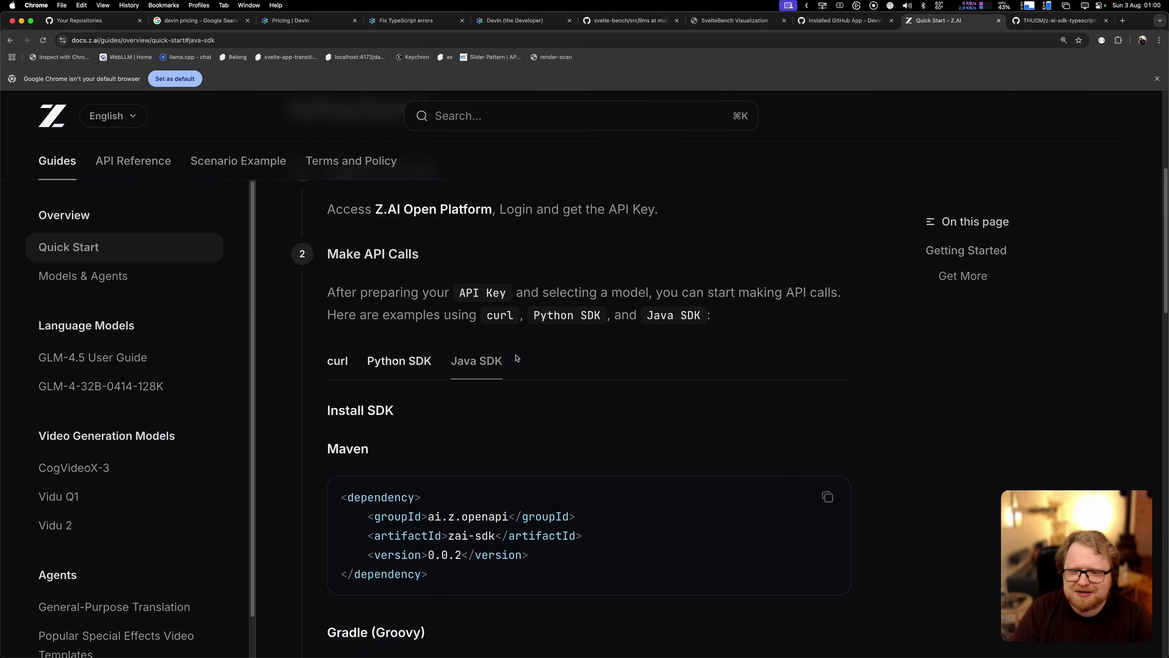
{"action": "left_click", "coordinate": [339, 280]}
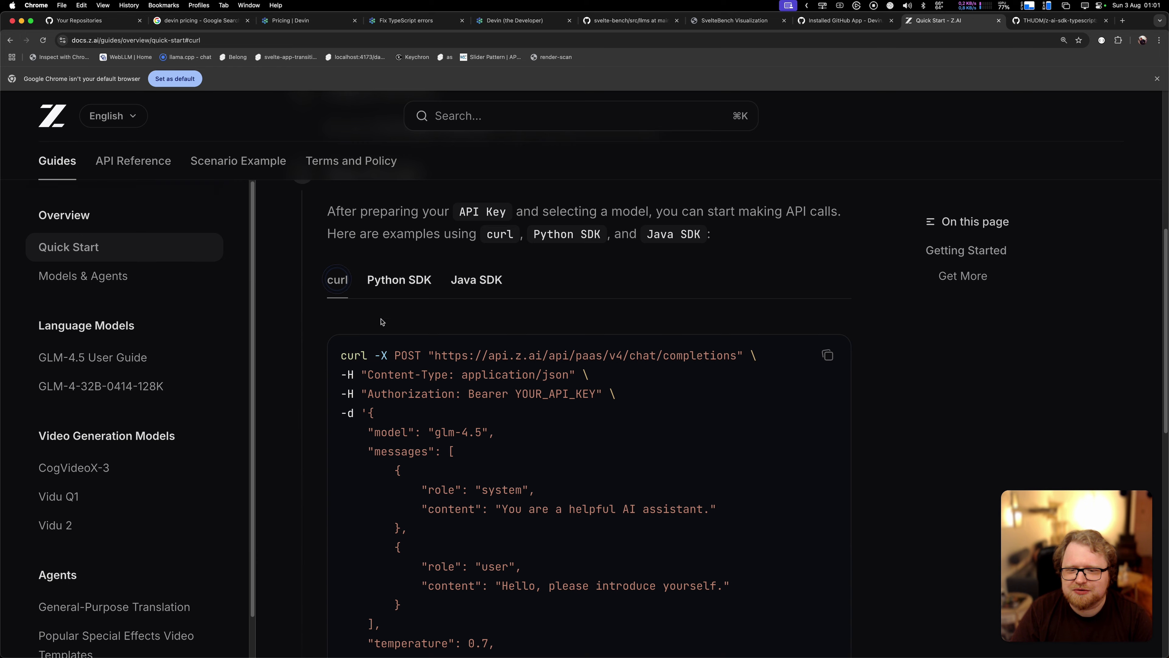
{"action": "scroll", "coordinate": [369, 449], "scroll_direction": "up", "scroll_amount": 2}
{"action": "scroll", "coordinate": [415, 451], "scroll_direction": "down", "scroll_amount": 2}
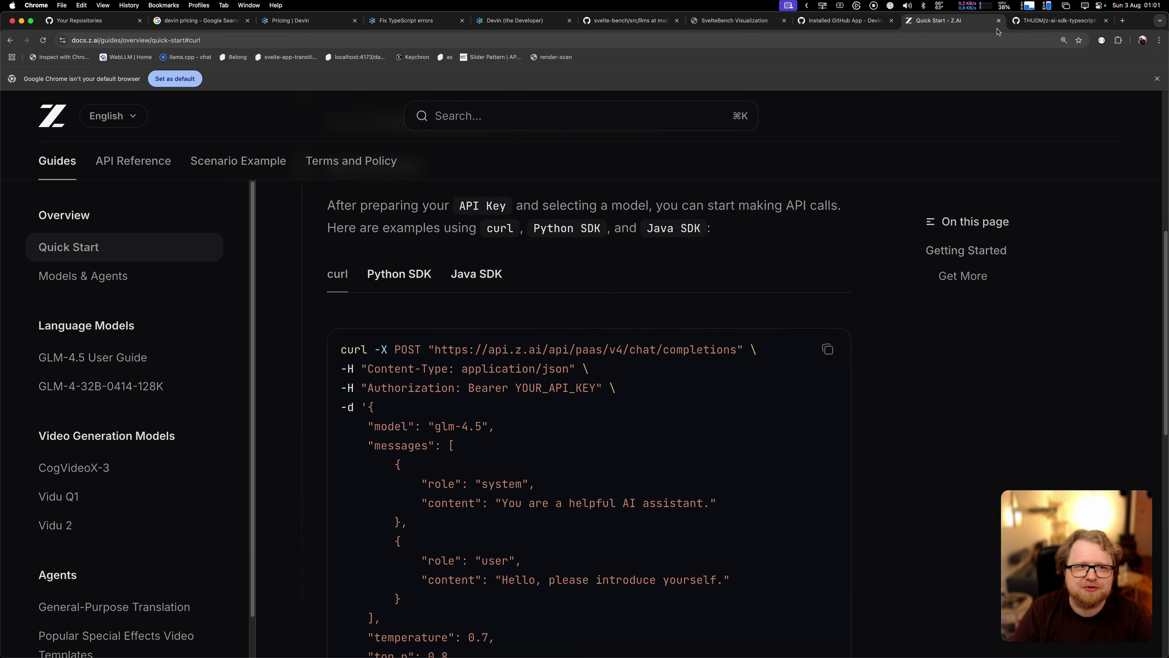
- Read the ZAI TypeScript SDK README's introduction in the z-ai-sdk-typescript repository and highlight its release status line
{"action": "left_click", "coordinate": [1059, 20]}
{"action": "scroll", "coordinate": [491, 407], "scroll_direction": "down", "scroll_amount": 3}
{"action": "scroll", "coordinate": [491, 407], "scroll_direction": "down", "scroll_amount": 2}
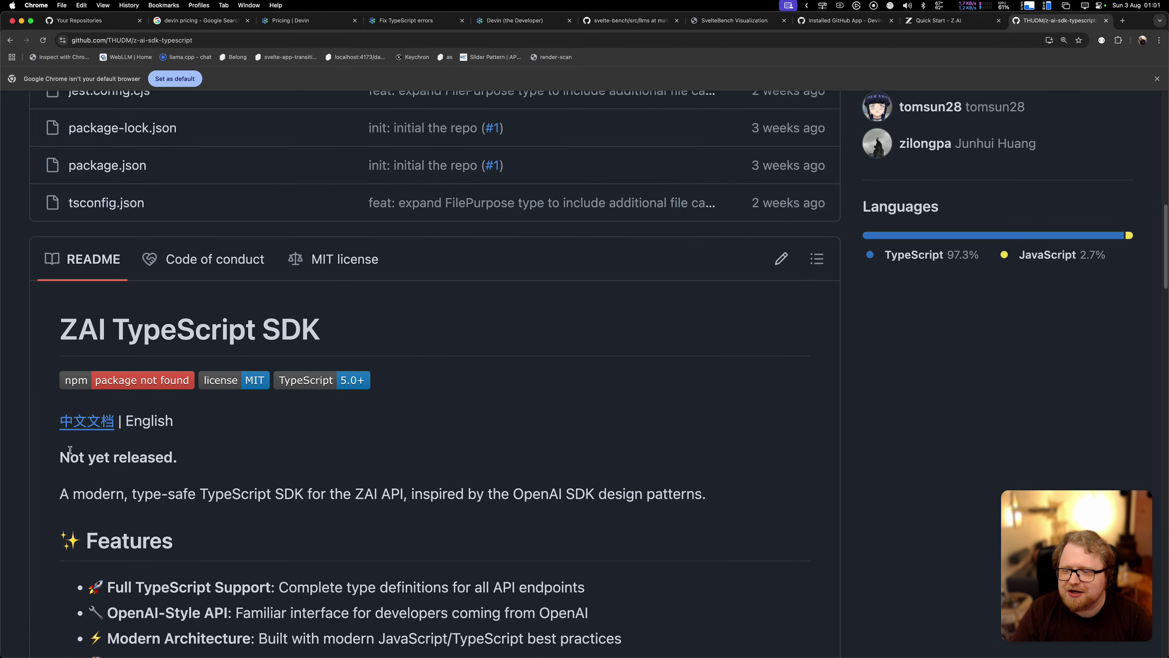
{"action": "left_click_drag", "start_coordinate": [71, 454], "coordinate": [221, 457]}
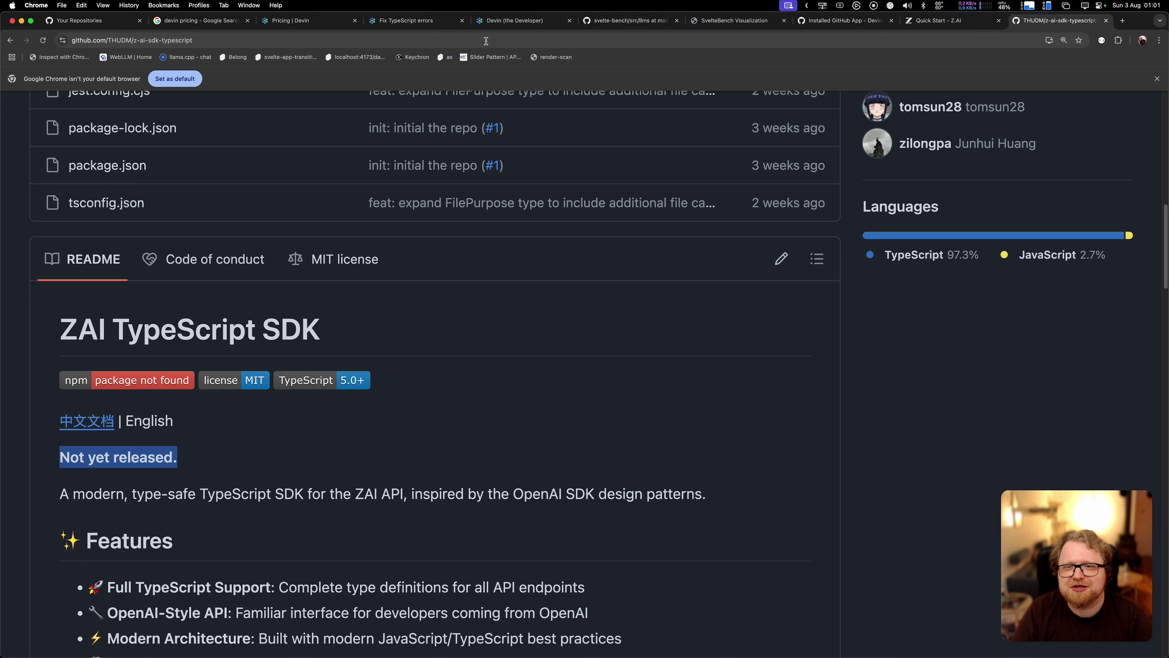
{"action": "left_click", "coordinate": [511, 20]}
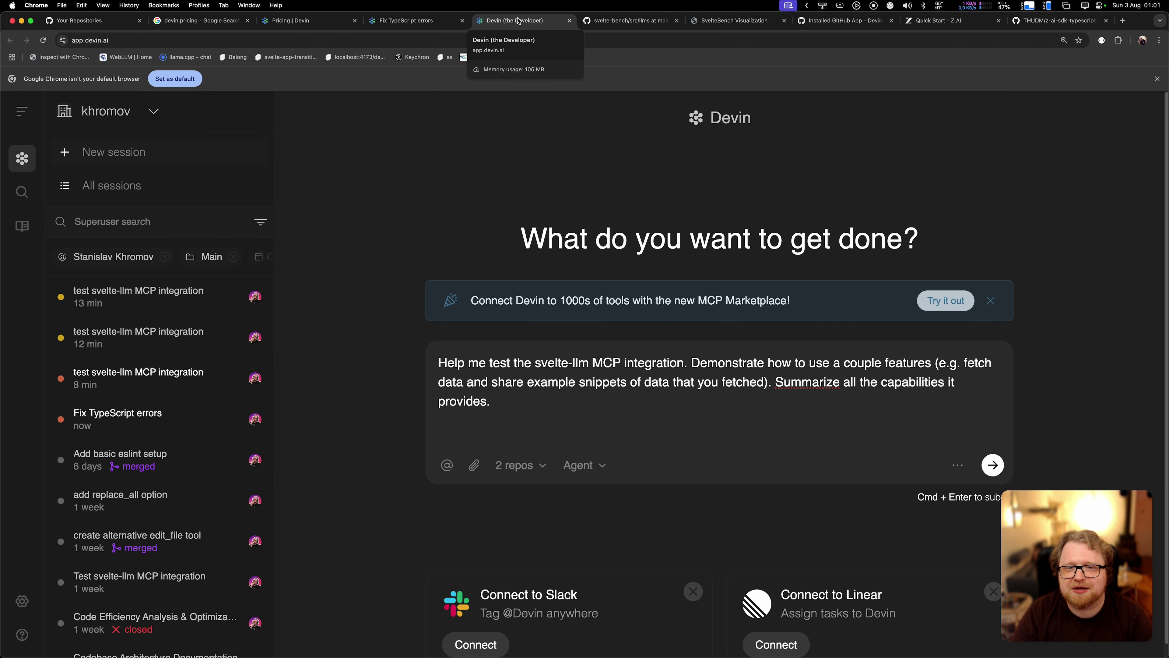
{"action": "left_click", "coordinate": [22, 111]}
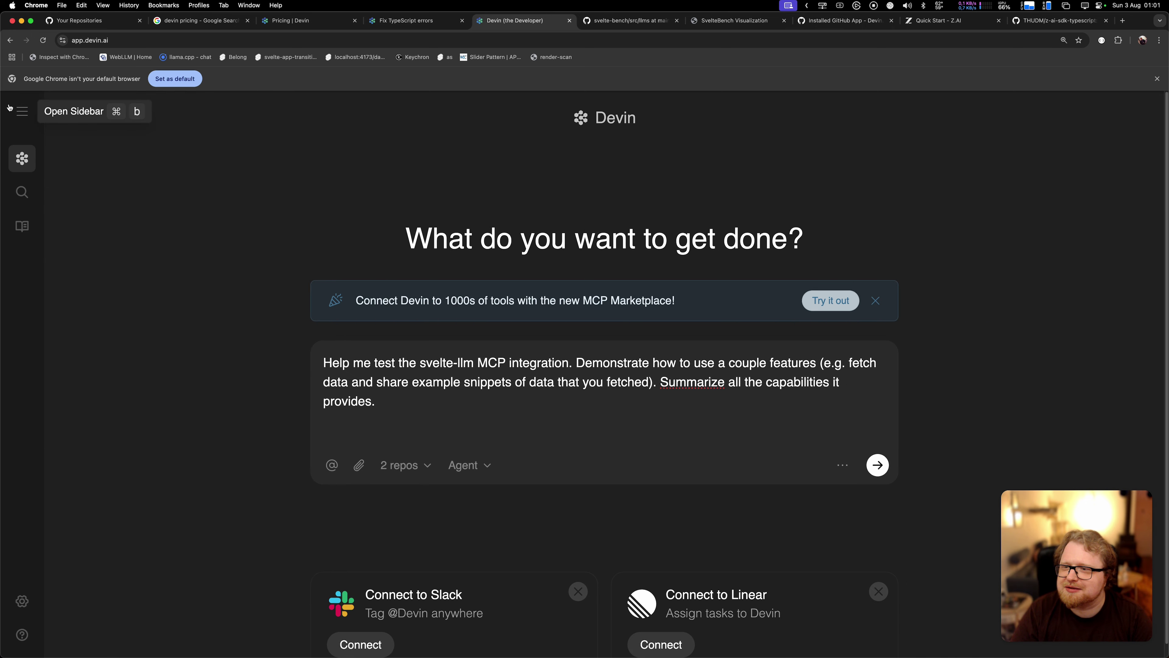
{"action": "left_click", "coordinate": [22, 111]}
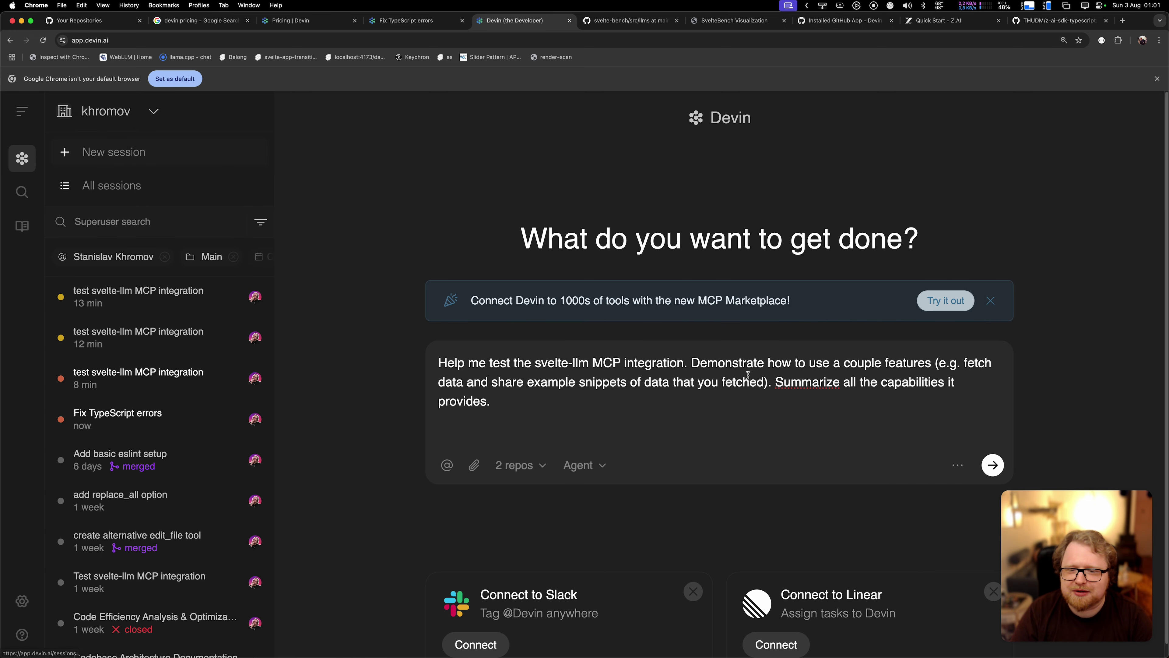
{"action": "type", "text": "ave like "}
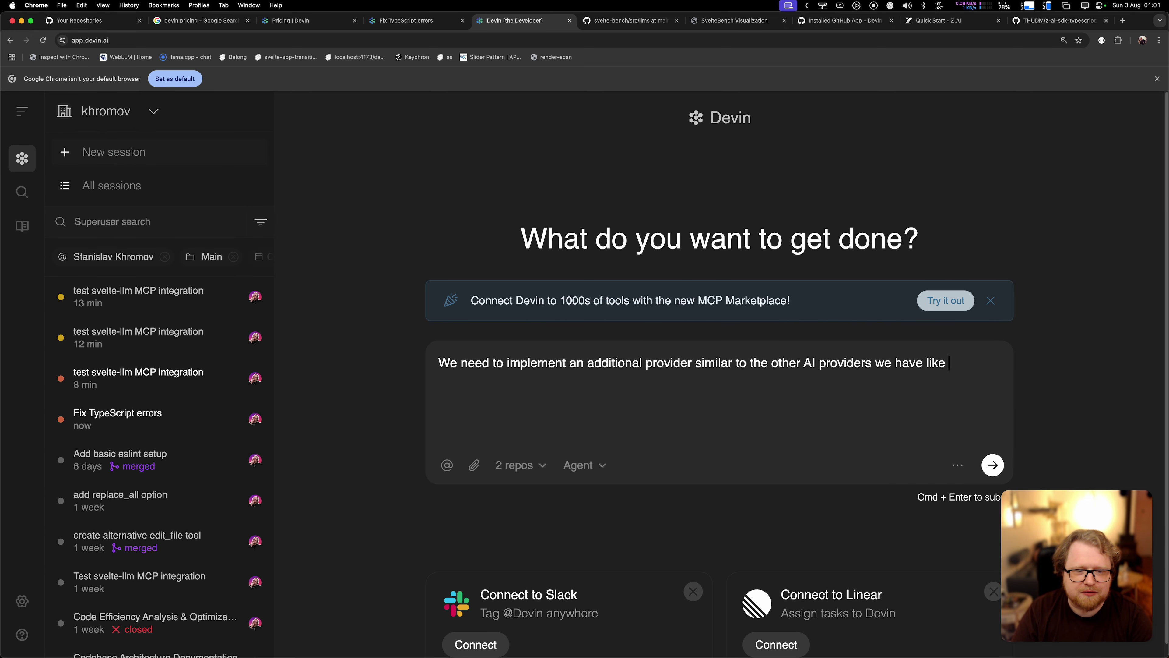
{"action": "type", "text": "@openai"}
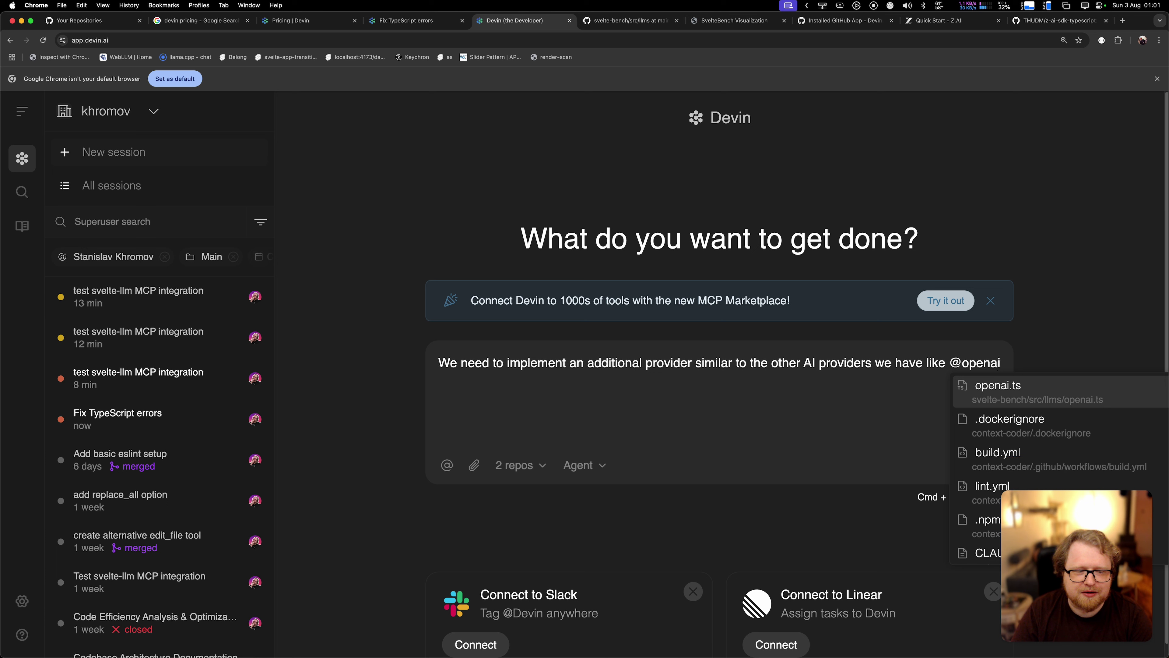
{"action": "key", "text": "Return"}
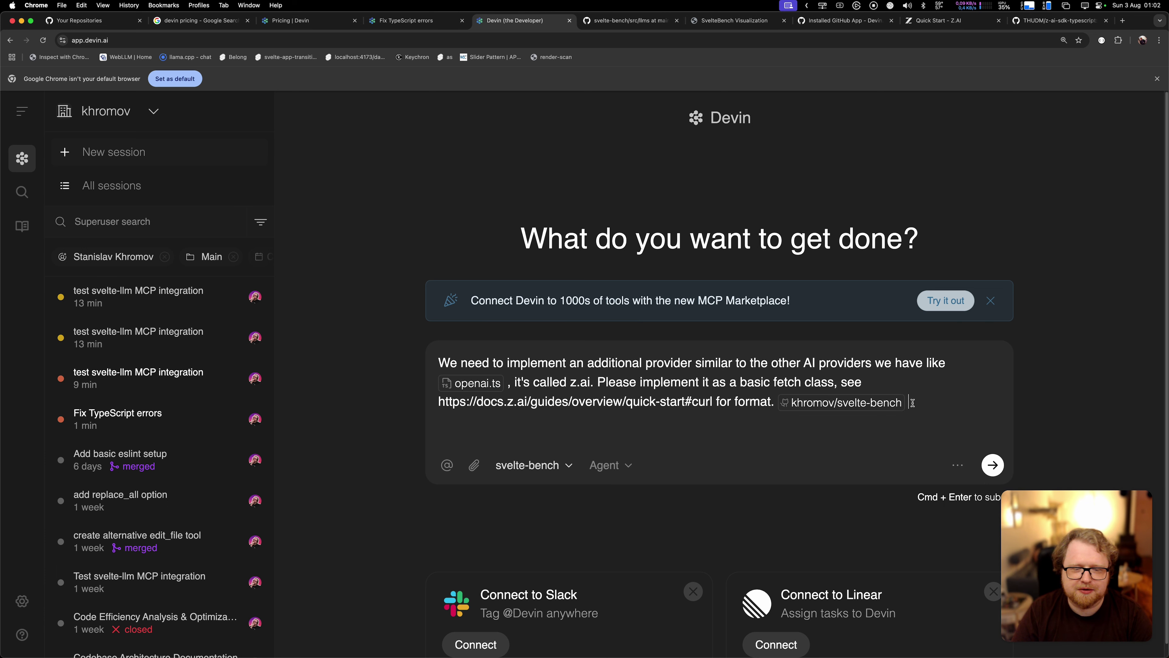
- Copy the whole z.ai provider prompt and clear the text selection
{"action": "key", "text": "super+a"}
{"action": "key", "text": "super+c"}
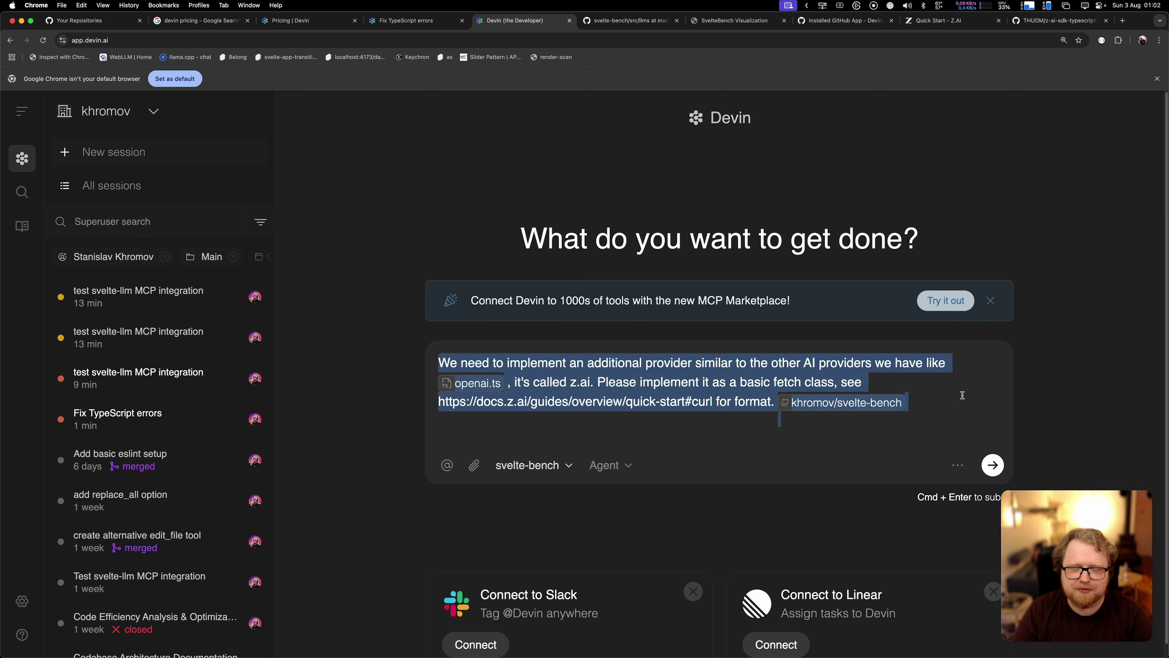
{"action": "left_click", "coordinate": [962, 395]}
{"action": "left_click", "coordinate": [591, 474]}
{"action": "left_click", "coordinate": [610, 470]}
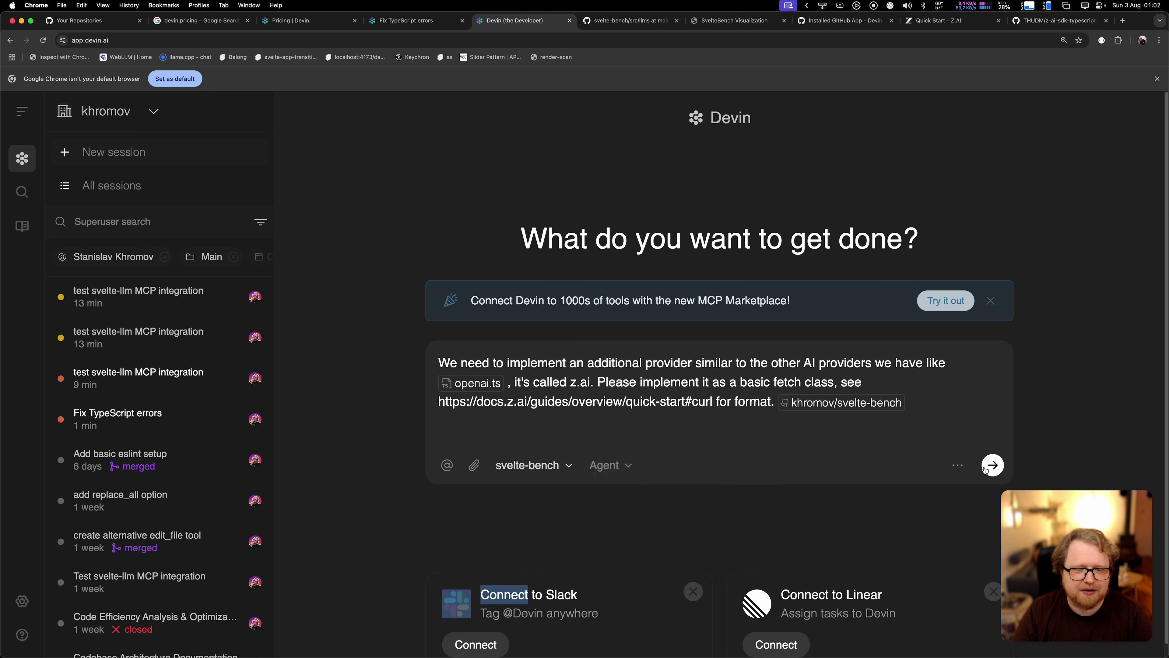
- Apply Improve prompt to the fetch-based z.ai request, review the rewritten text and start the Devin session with it
{"action": "left_click", "coordinate": [958, 464]}
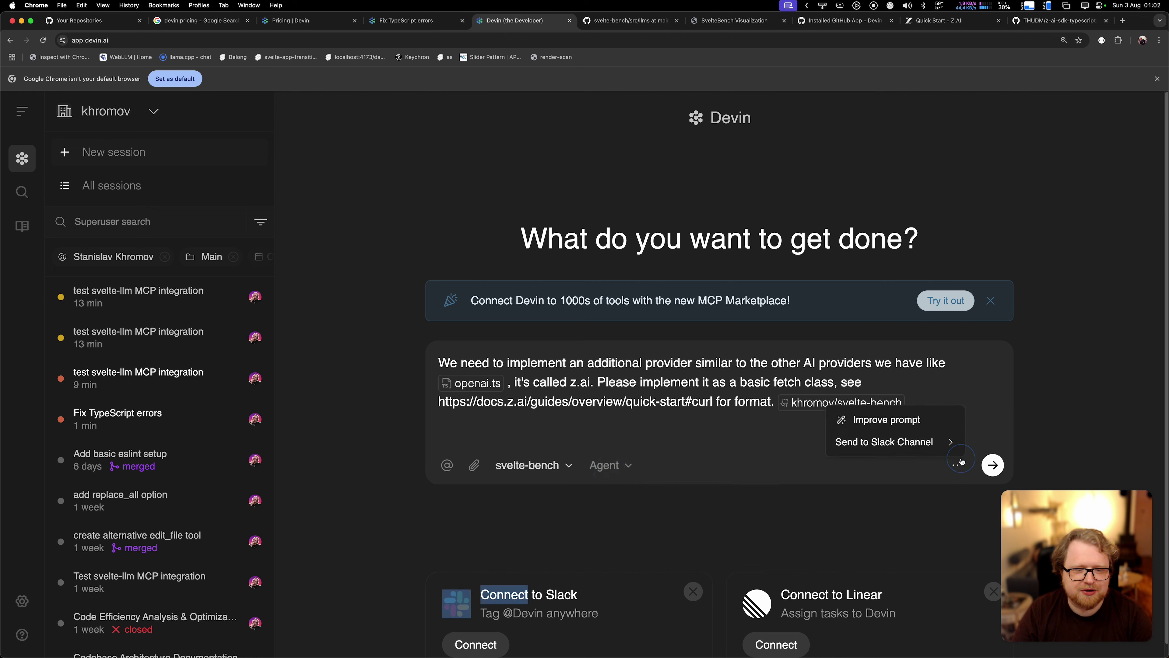
{"action": "left_click", "coordinate": [886, 421]}
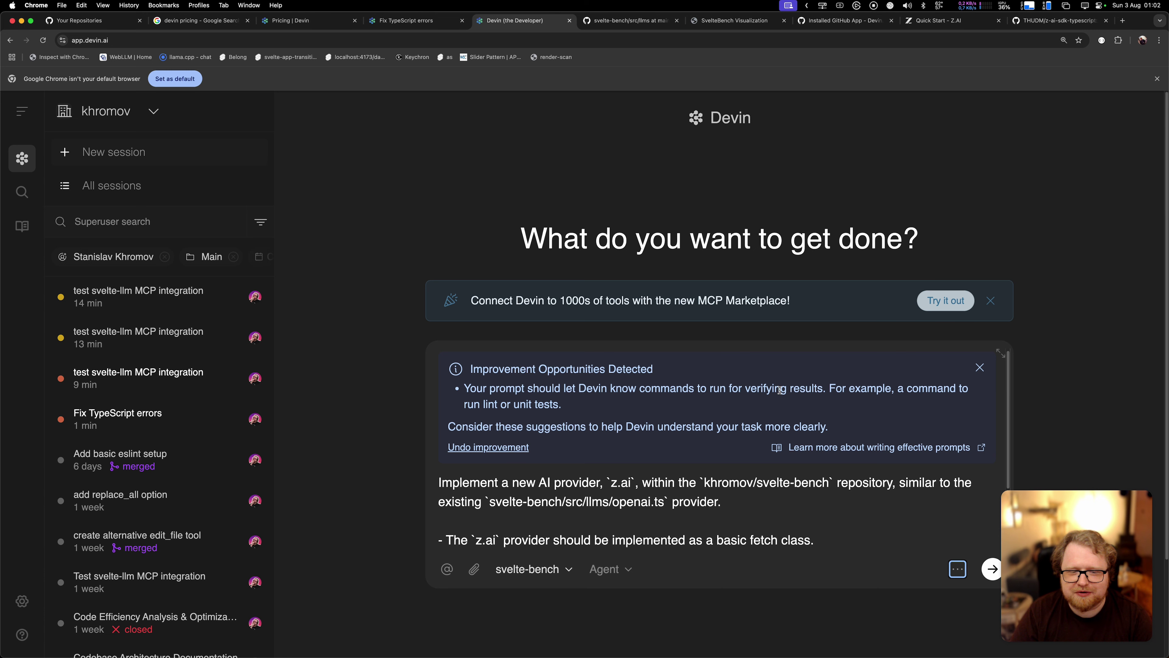
{"action": "scroll", "coordinate": [772, 477], "scroll_direction": "down", "scroll_amount": 3}
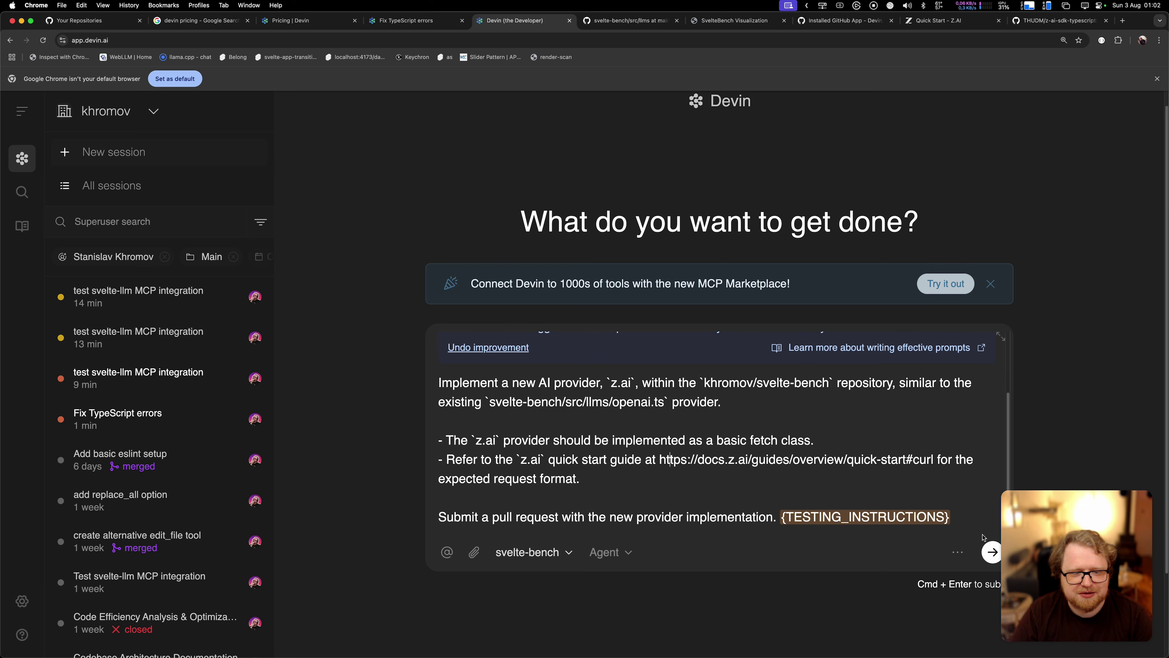
{"action": "left_click", "coordinate": [991, 552]}
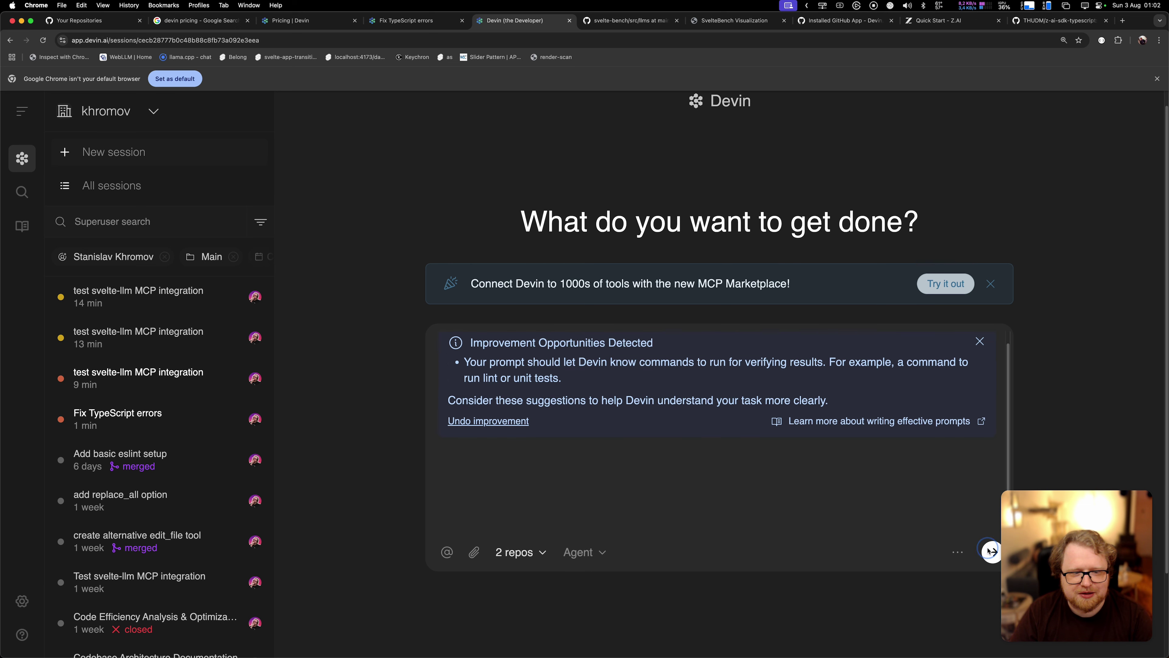
- Start another new Devin session and replace its prompt with the copied z.ai provider request
{"action": "left_click", "coordinate": [90, 149]}
{"action": "key", "text": "super+a"}
{"action": "key", "text": "super+v"}
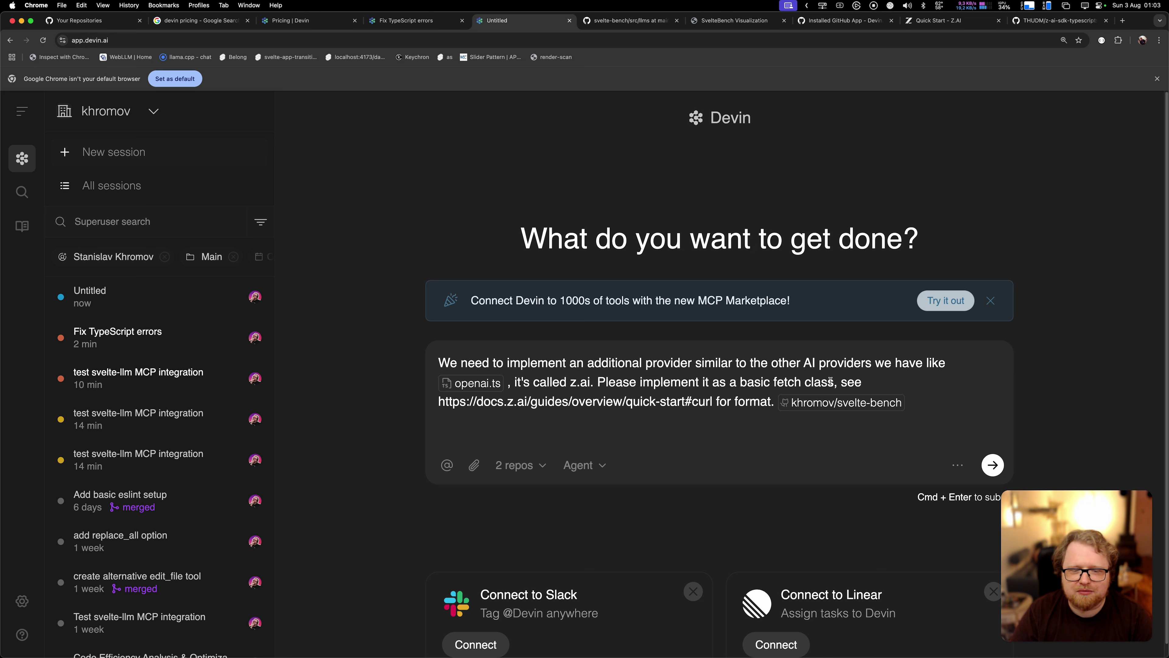
{"action": "left_click_drag", "start_coordinate": [713, 382], "coordinate": [776, 400]}
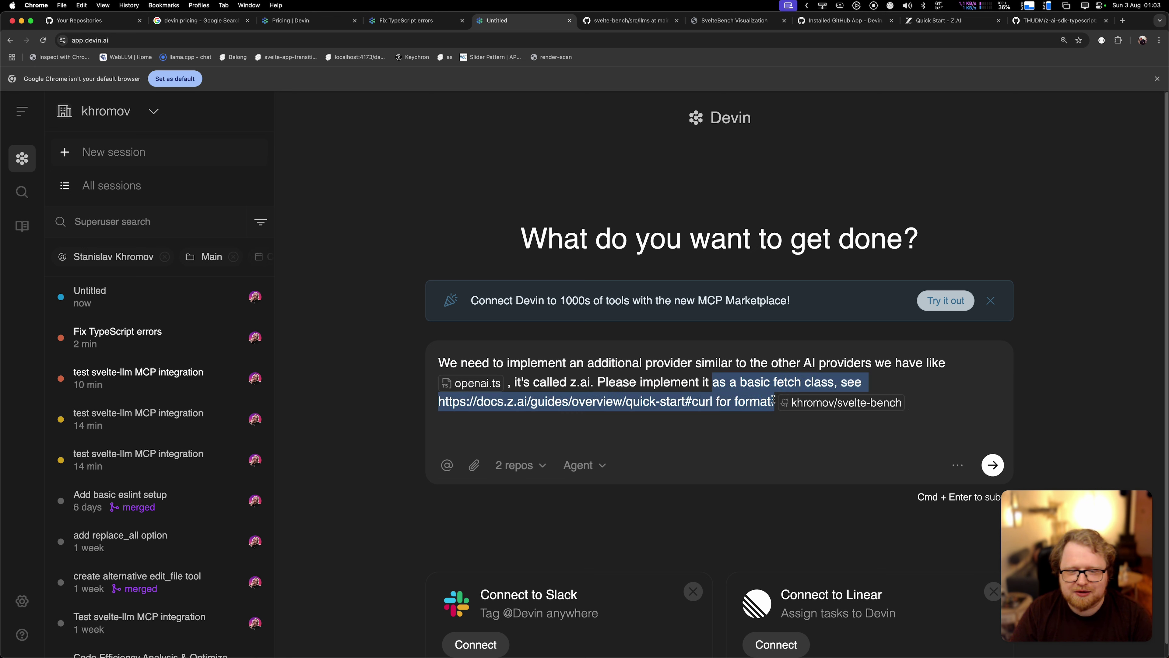
{"action": "key", "text": "BackSpace"}
{"action": "type", "text": "using"}
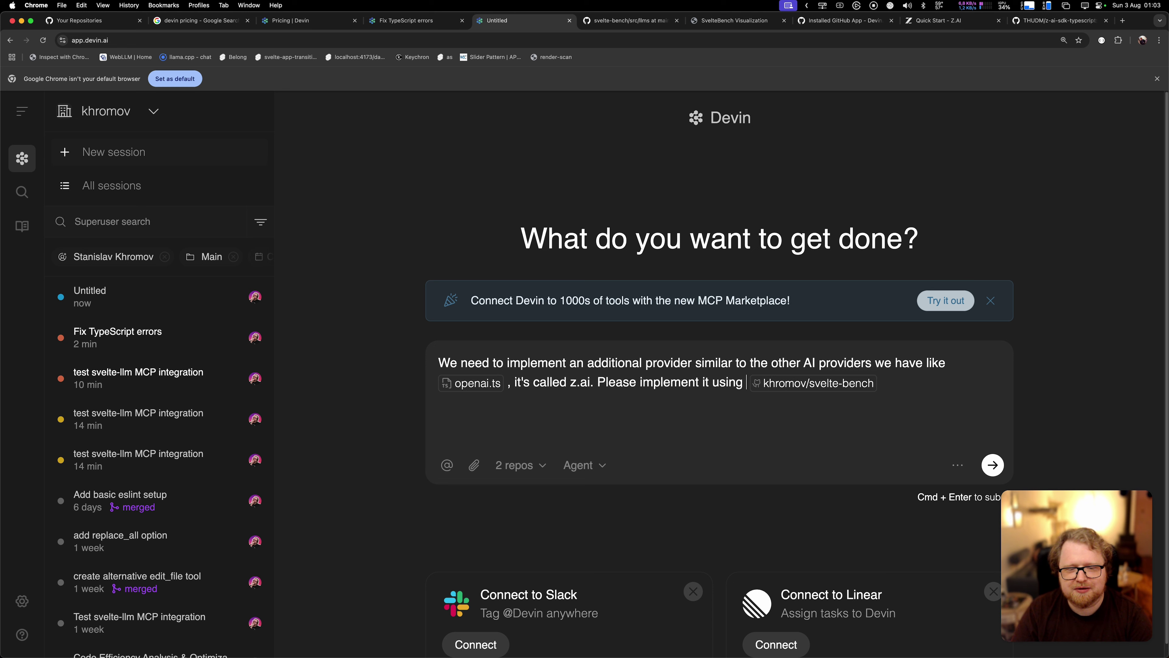
{"action": "type", "text": " the"}
{"action": "type", "text": " unreleased SED"}
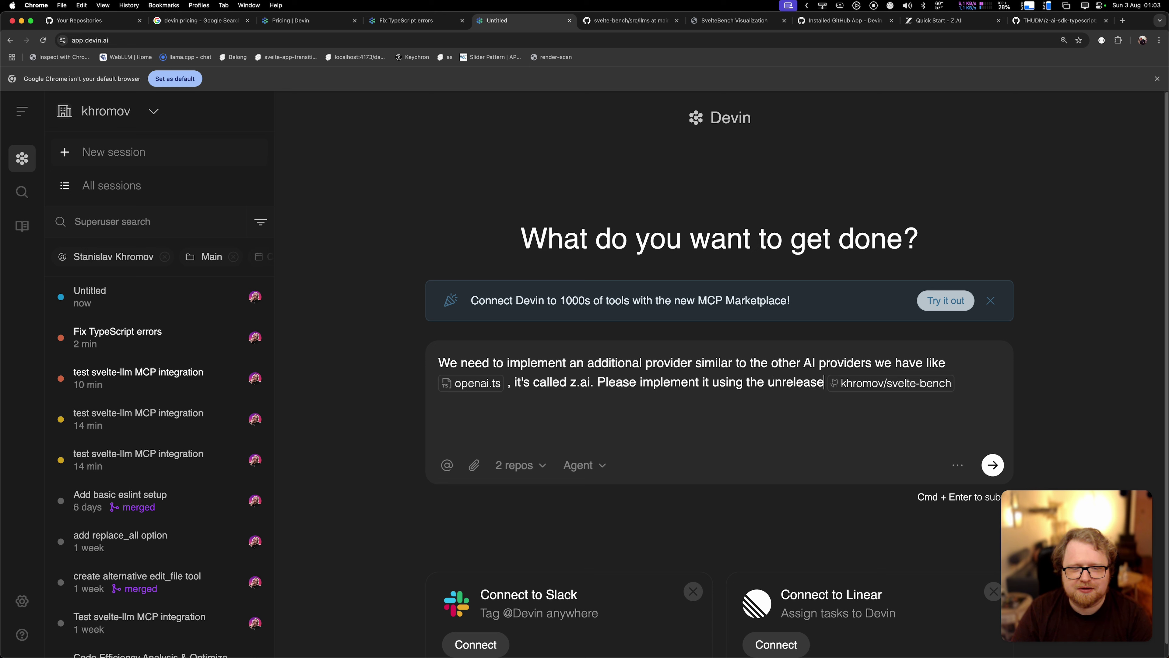
{"action": "key", "text": "BackSpace"}
{"action": "key", "text": "BackSpace"}
{"action": "type", "text": "DK from"}
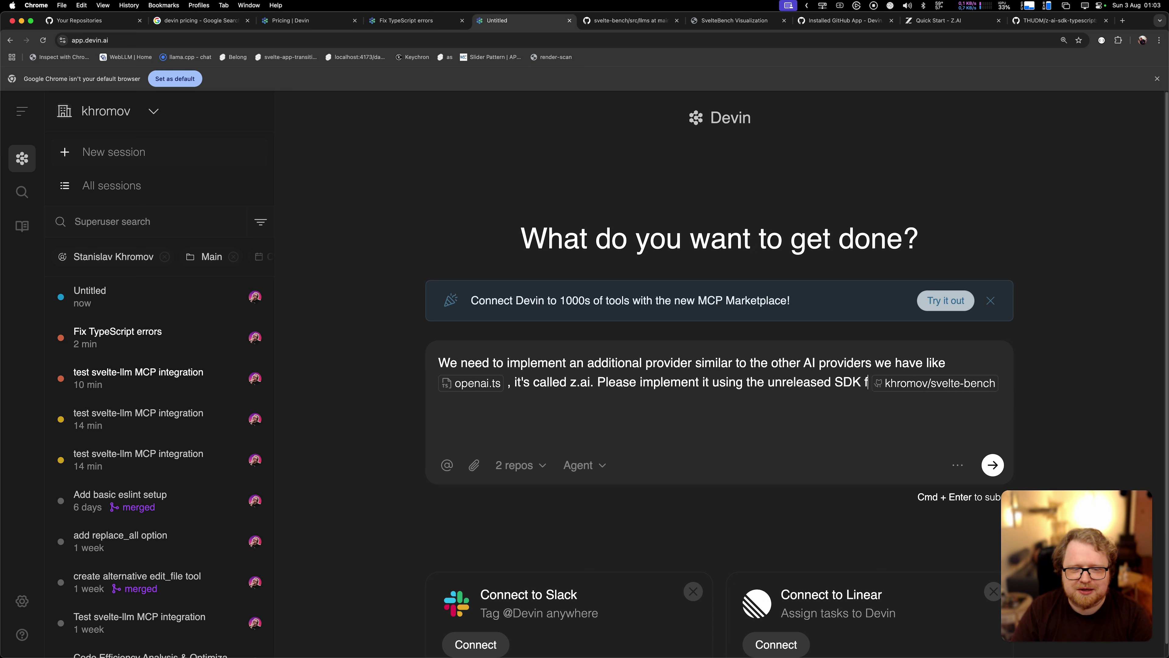
{"action": "type", "text": " GitHub"}
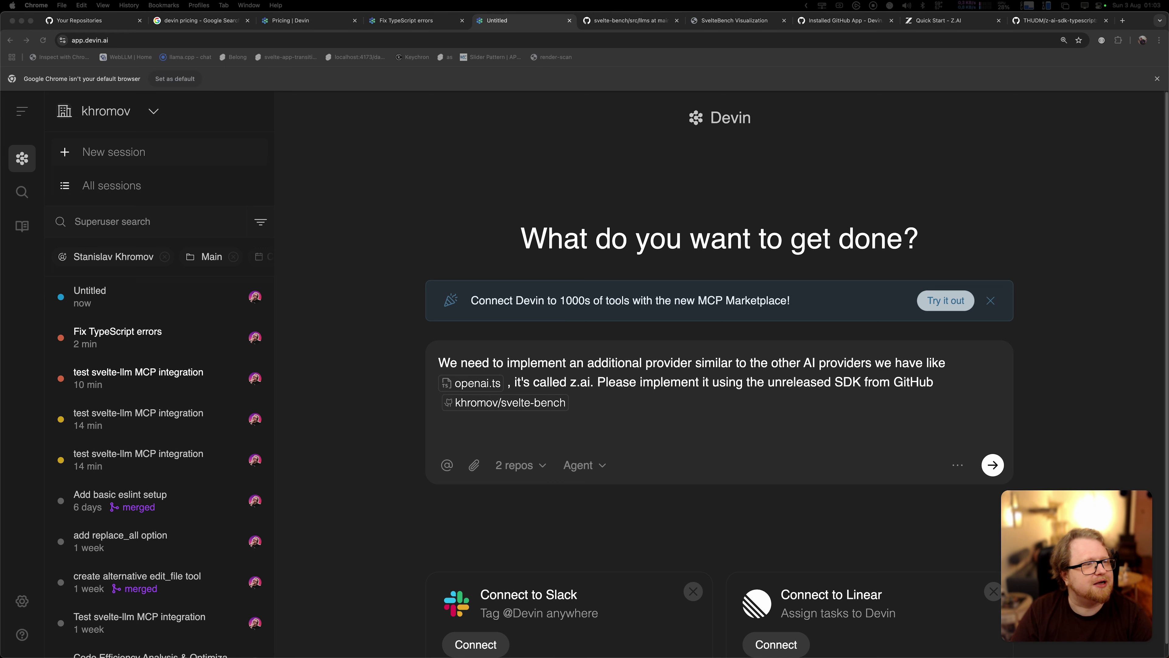
{"action": "left_click", "coordinate": [941, 387]}
{"action": "type", "text": "https://github.com/THUDM/z-ai-sdk-typescript"}
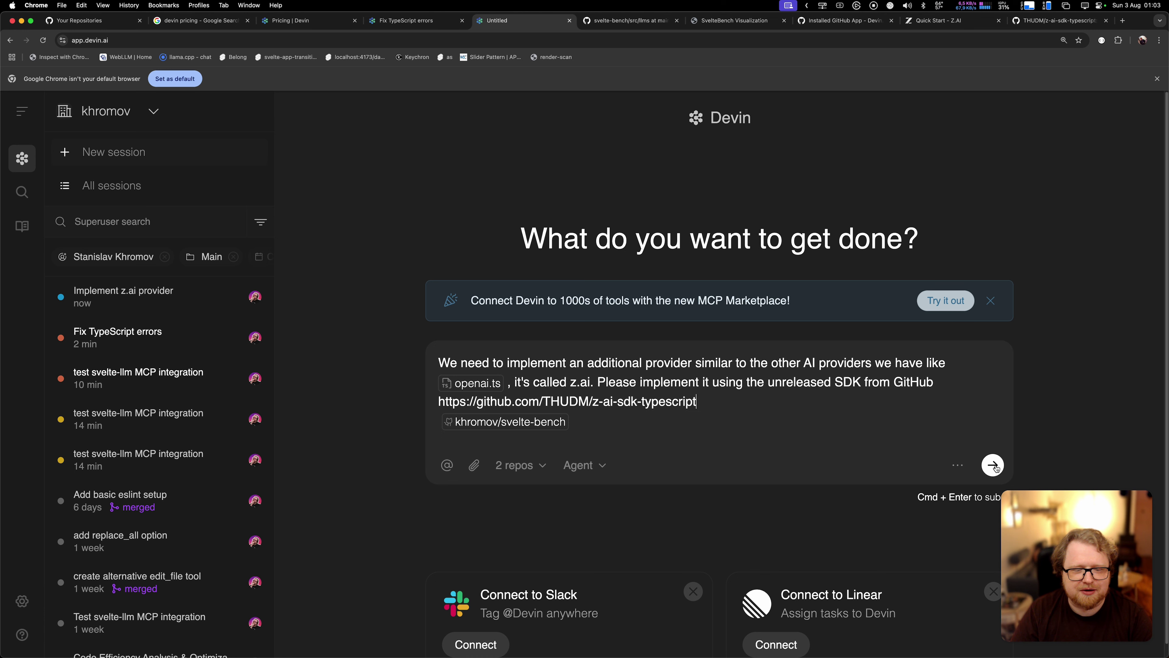
- Apply Improve prompt to the SDK-based z.ai request and start the Devin session with it
{"action": "left_click", "coordinate": [957, 466]}
{"action": "left_click", "coordinate": [902, 414]}
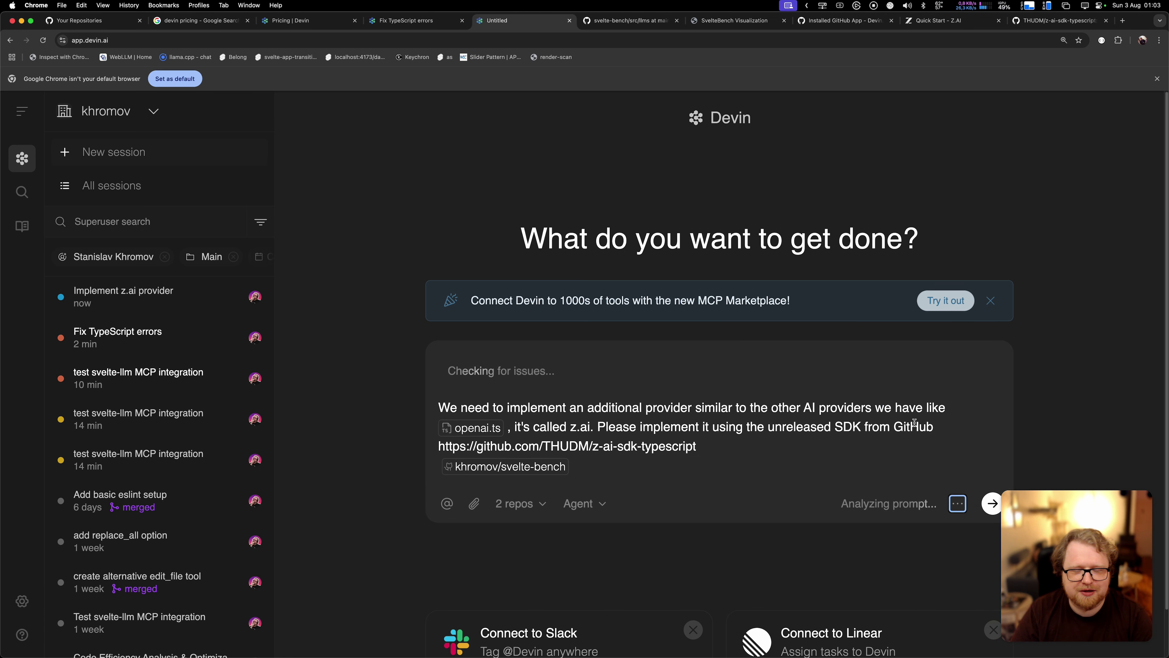
{"action": "left_click", "coordinate": [991, 495]}
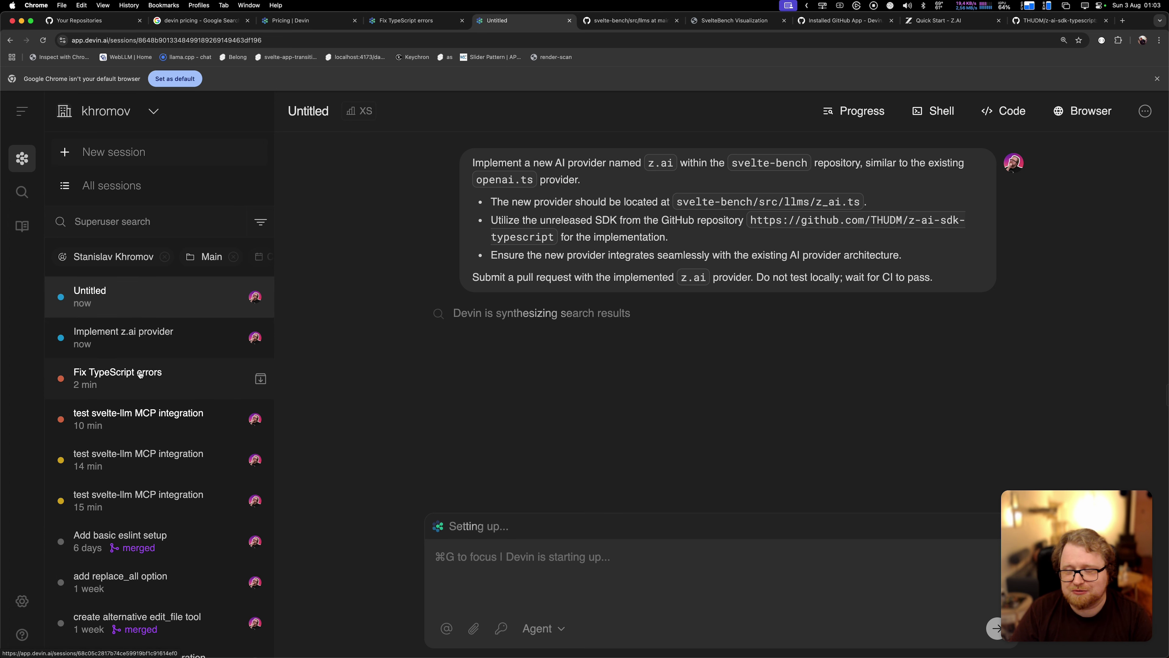
- Open the Fix TypeScript errors session and review Devin's plan overview and completion message
{"action": "left_click", "coordinate": [154, 374]}
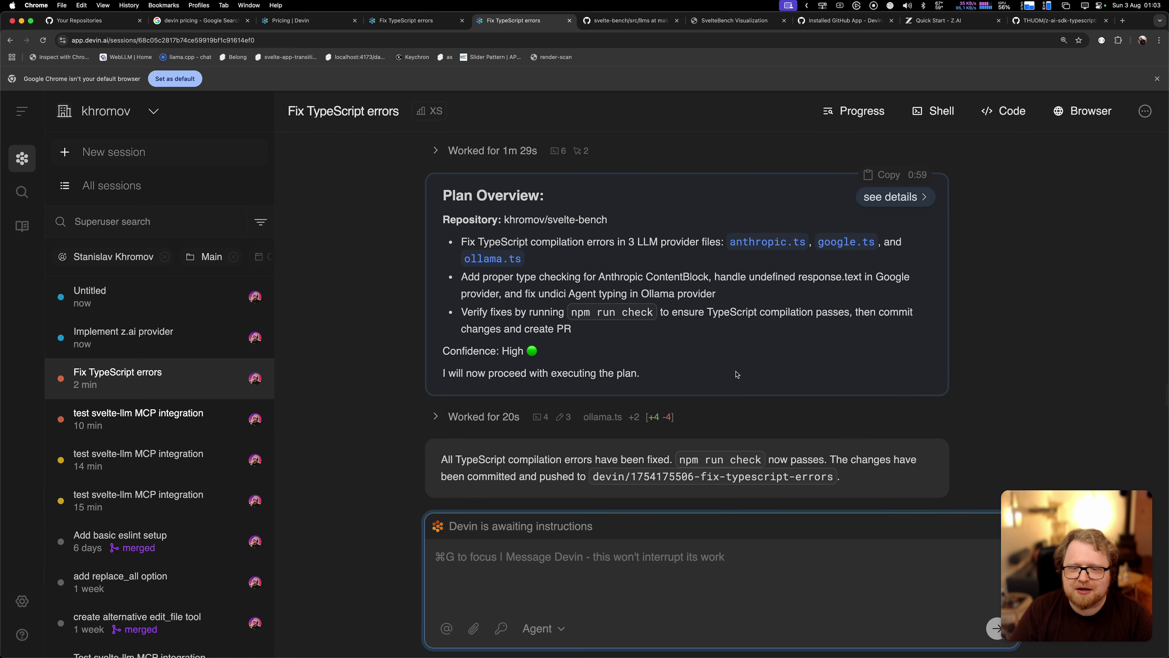
{"action": "scroll", "coordinate": [737, 373], "scroll_direction": "up", "scroll_amount": 3}
{"action": "scroll", "coordinate": [736, 373], "scroll_direction": "up", "scroll_amount": 4}
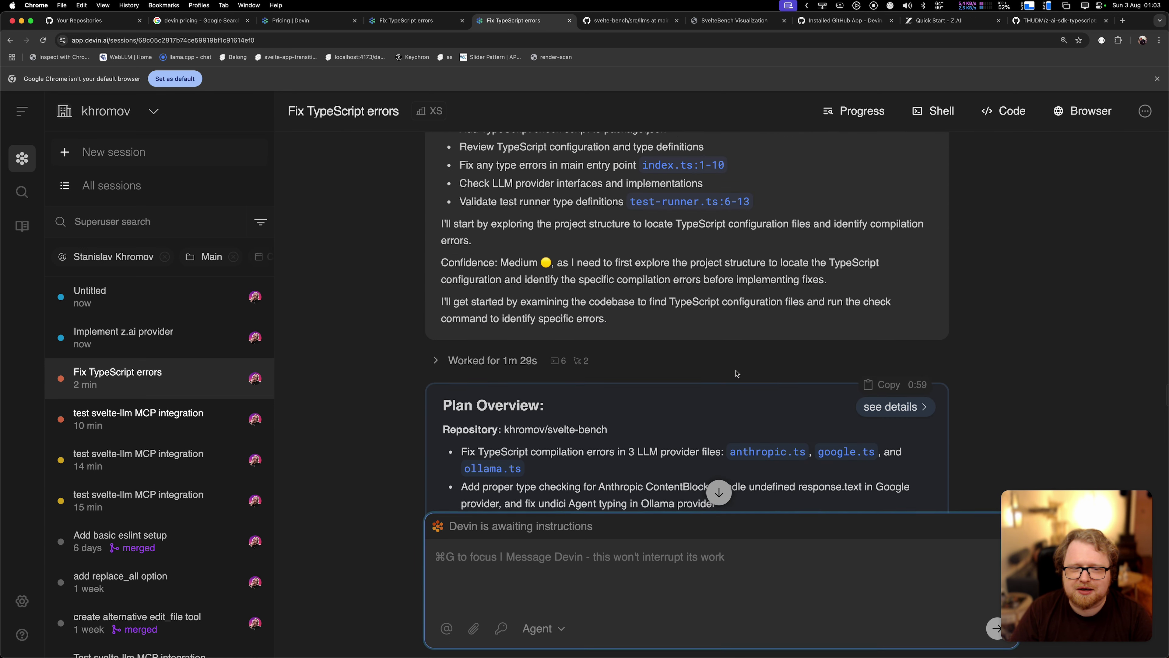
{"action": "scroll", "coordinate": [736, 373], "scroll_direction": "down", "scroll_amount": 6}
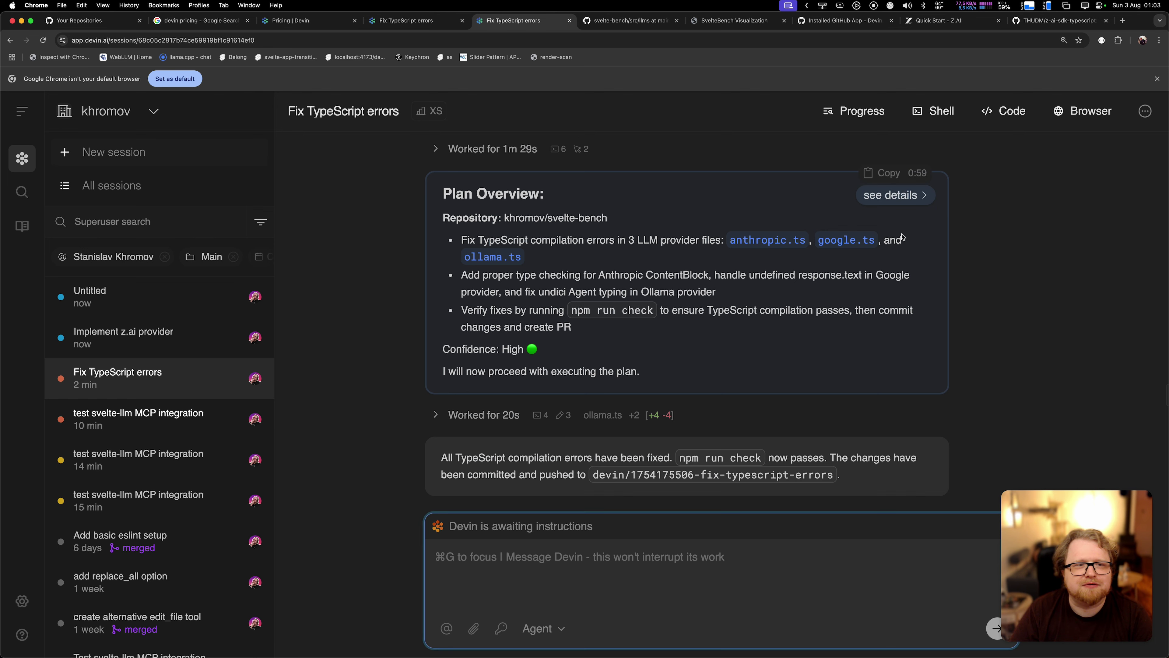
- Check svelte-bench's open pull requests on GitHub, and ask Devin in the Fix TypeScript errors session "Can you create a PR please?"
{"action": "left_click", "coordinate": [628, 20]}
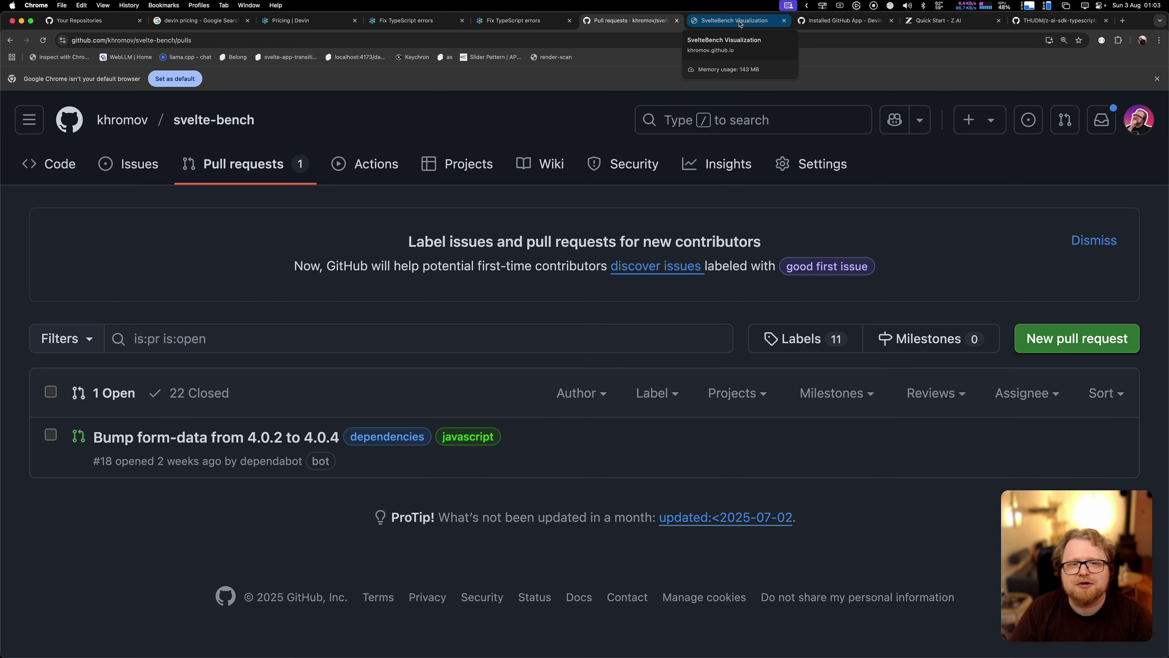
{"action": "left_click", "coordinate": [496, 21]}
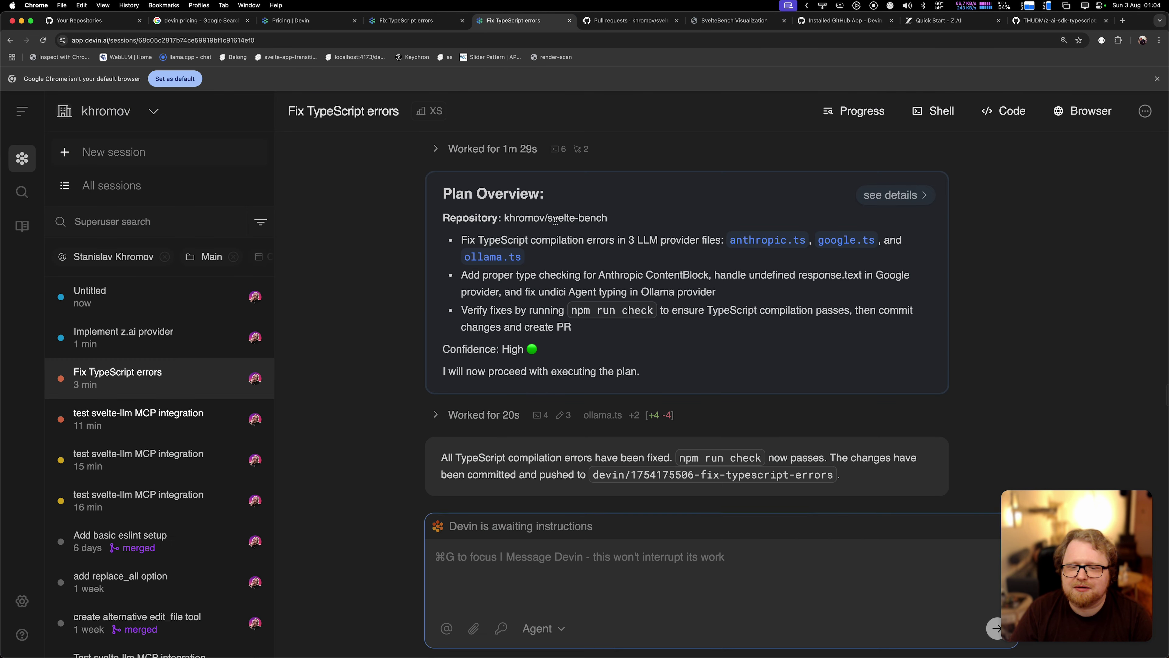
{"action": "left_click", "coordinate": [530, 563]}
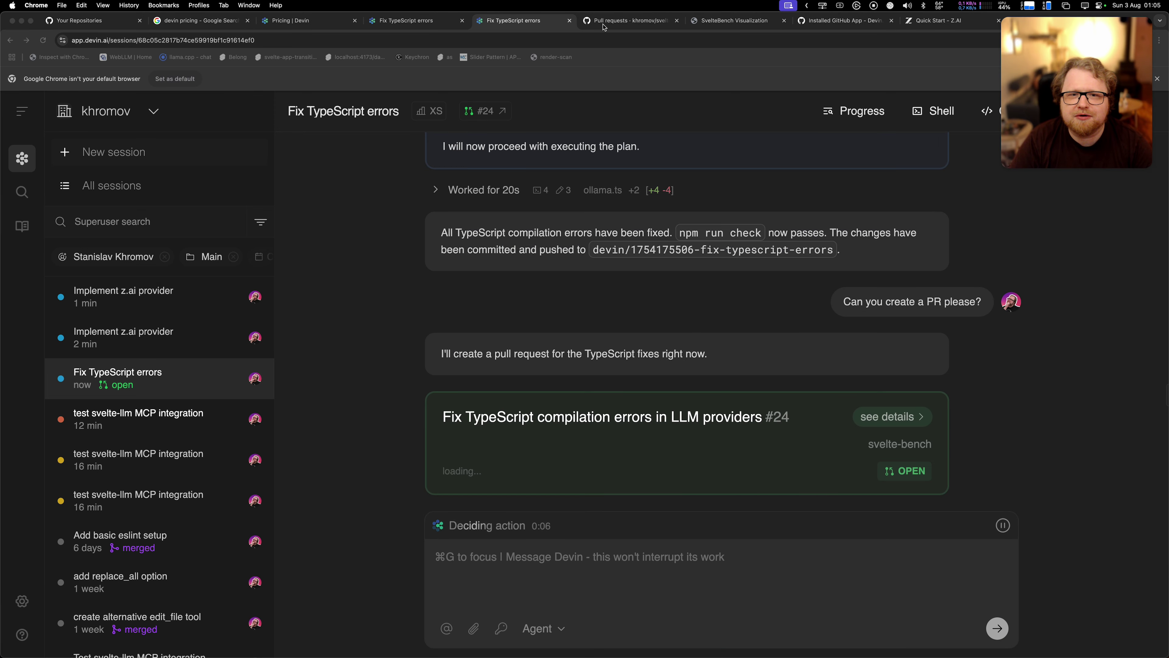
- Open svelte-bench pull request #24 on GitHub and review the code changes in anthropic.ts, google.ts and ollama.ts
{"action": "left_click", "coordinate": [631, 21]}
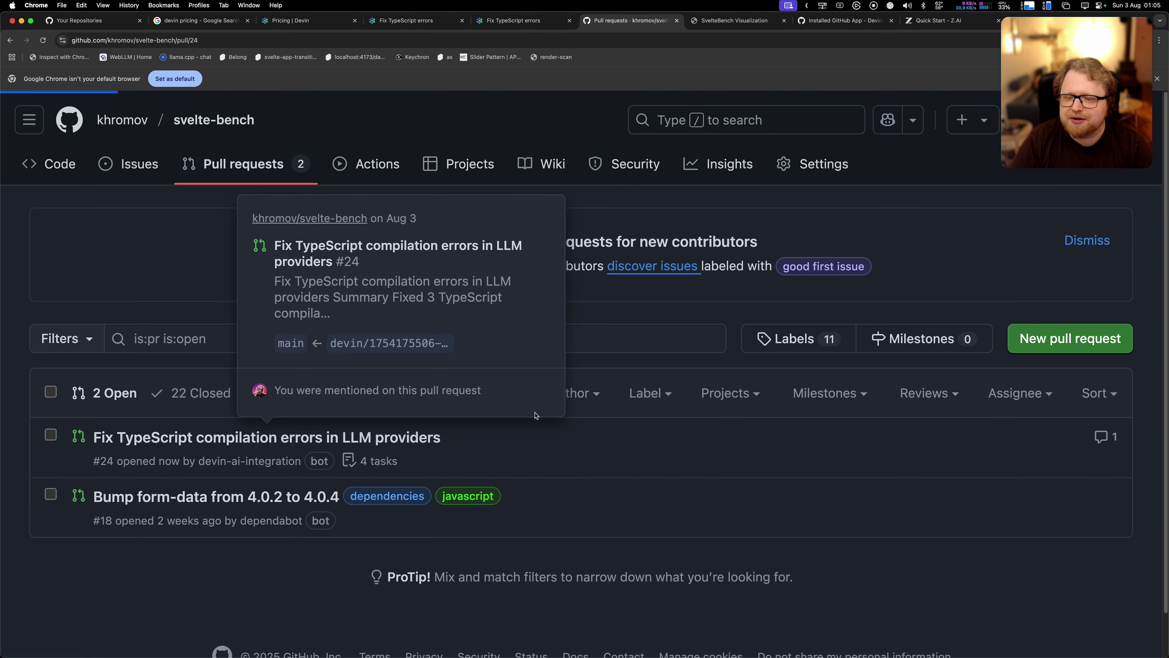
{"action": "left_click", "coordinate": [295, 436]}
{"action": "scroll", "coordinate": [461, 369], "scroll_direction": "down", "scroll_amount": 2}
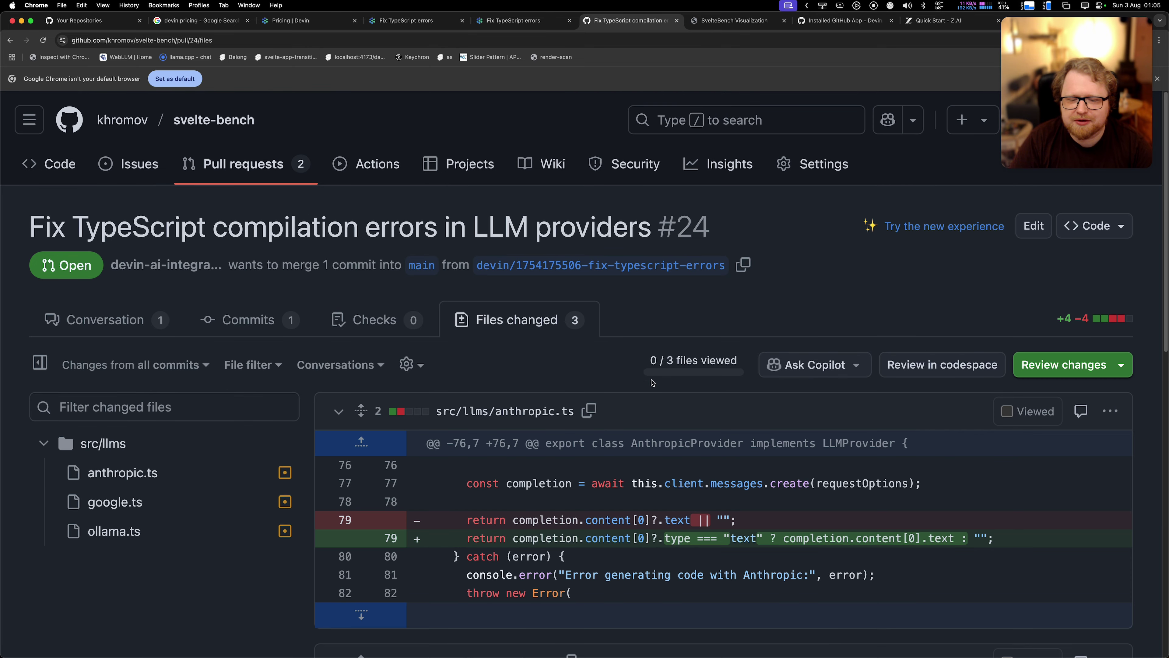
{"action": "scroll", "coordinate": [651, 382], "scroll_direction": "down", "scroll_amount": 5}
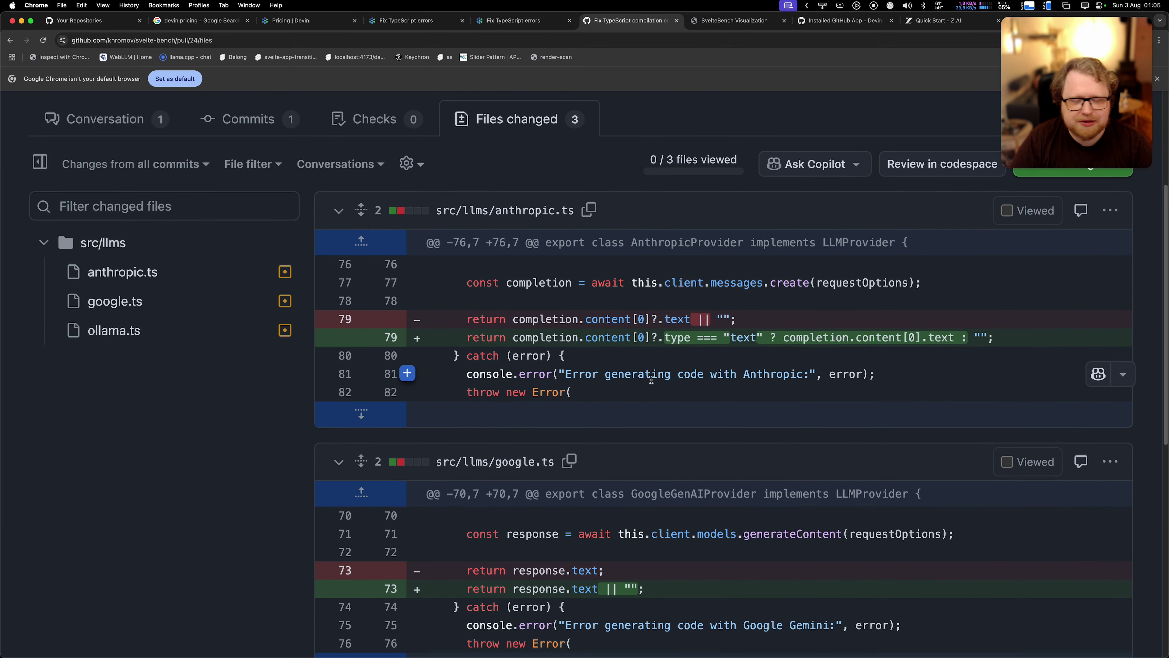
{"action": "scroll", "coordinate": [651, 383], "scroll_direction": "down", "scroll_amount": 8}
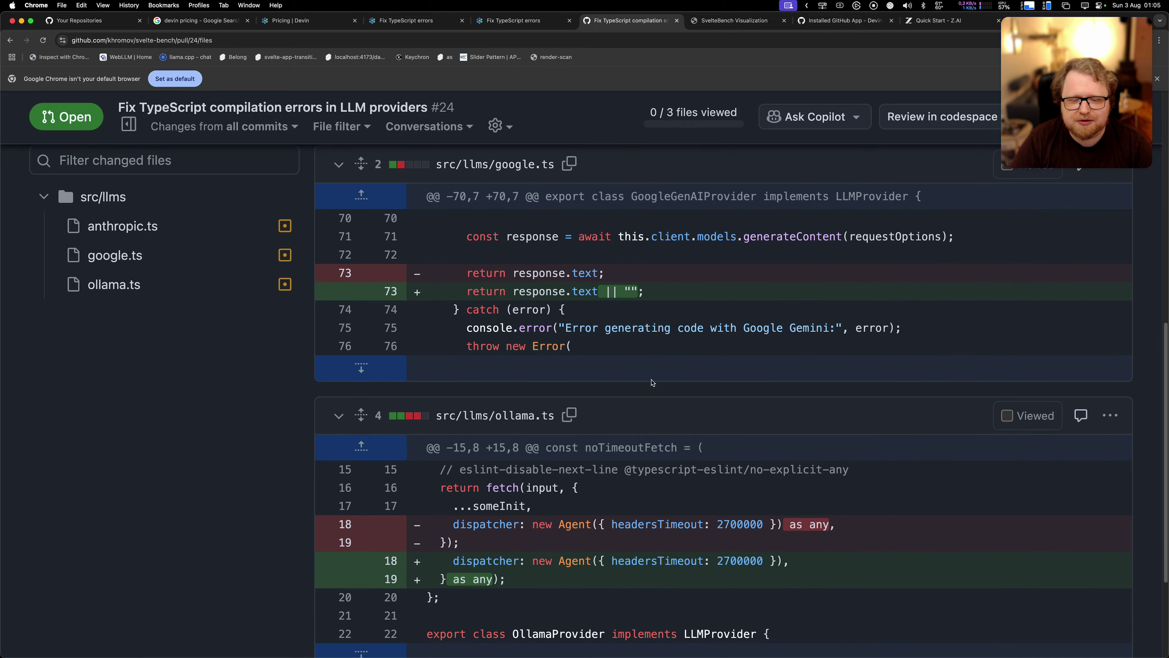
- Read pull request #24's conversation, covering the summary, testing checklist, test plan, diagram, notes and merge status
{"action": "key", "text": "super+bracketleft"}
{"action": "scroll", "coordinate": [463, 382], "scroll_direction": "up", "scroll_amount": 15}
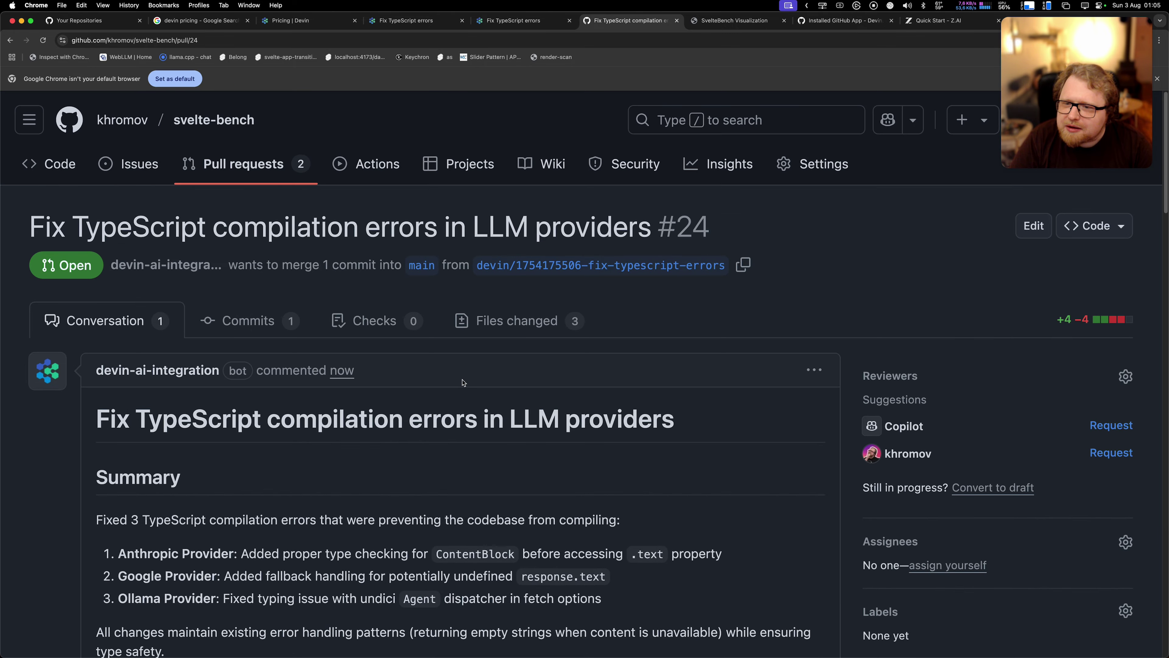
{"action": "scroll", "coordinate": [463, 382], "scroll_direction": "down", "scroll_amount": 2}
{"action": "scroll", "coordinate": [462, 382], "scroll_direction": "down", "scroll_amount": 12}
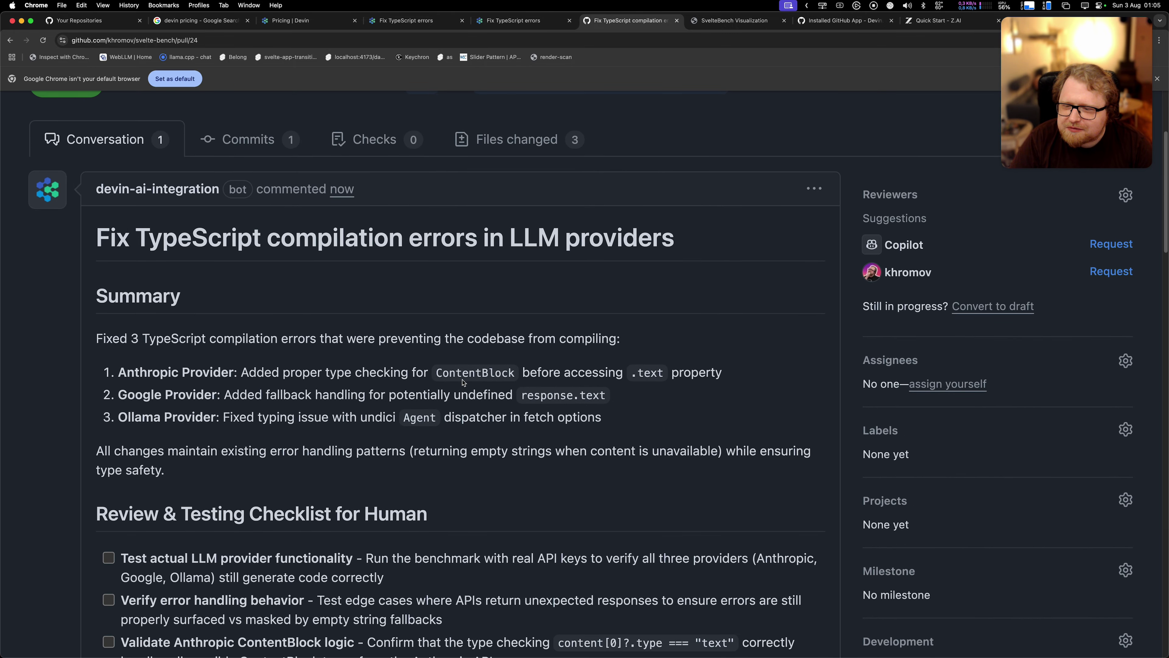
{"action": "scroll", "coordinate": [463, 383], "scroll_direction": "down", "scroll_amount": 2}
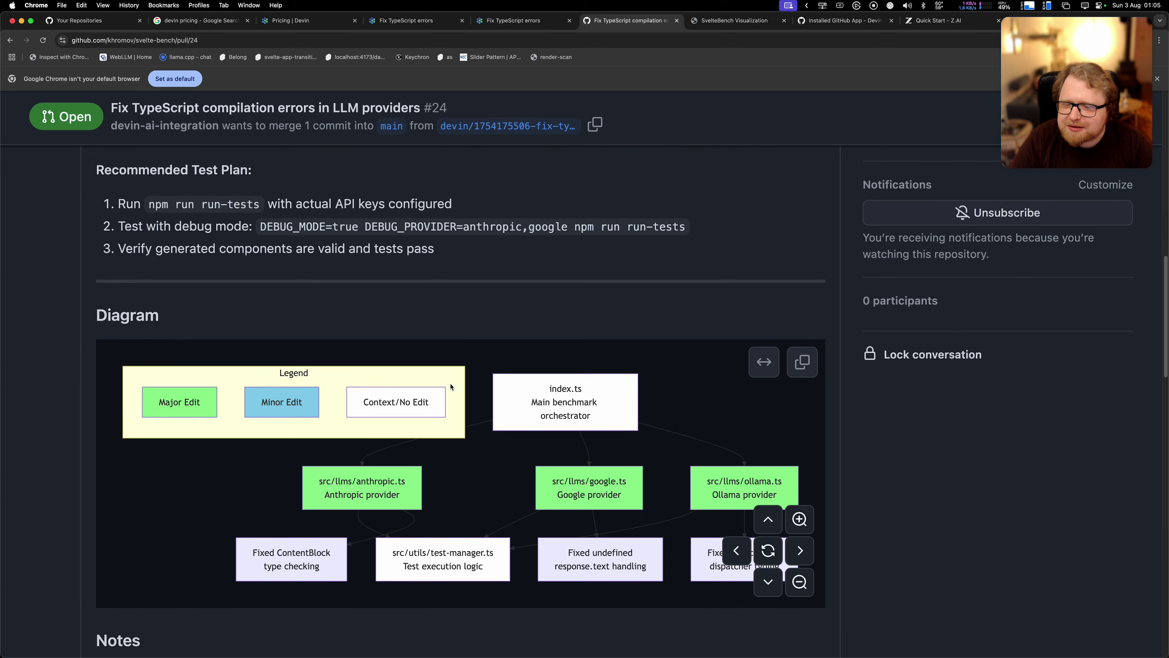
{"action": "scroll", "coordinate": [461, 421], "scroll_direction": "down", "scroll_amount": 1}
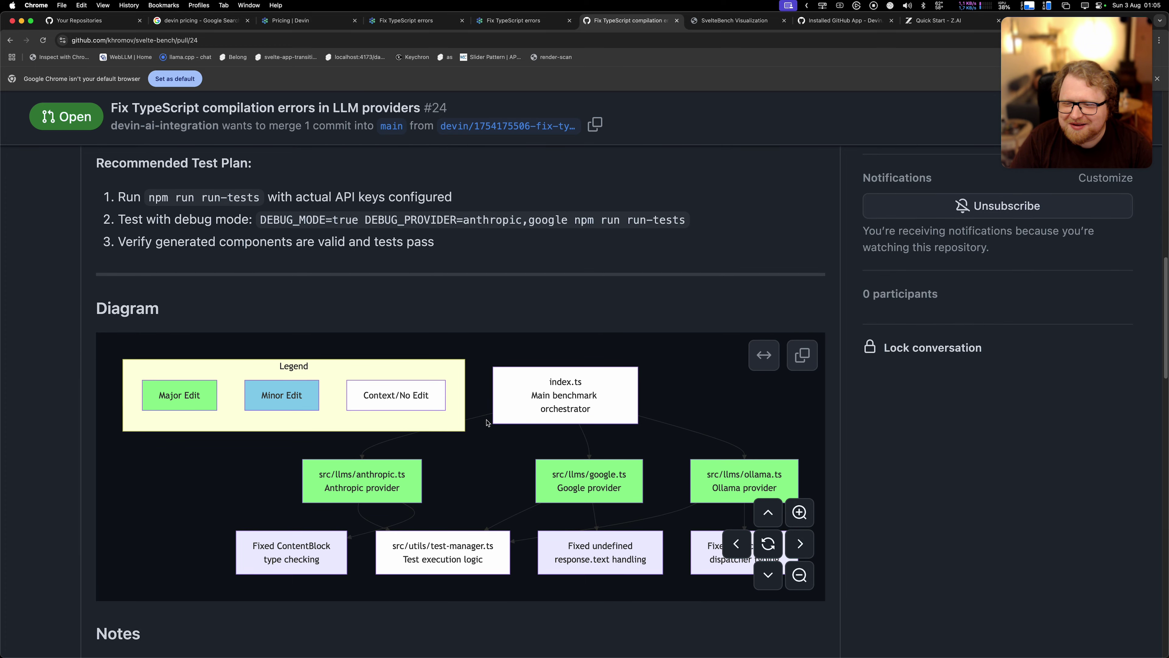
{"action": "scroll", "coordinate": [488, 422], "scroll_direction": "down", "scroll_amount": 2}
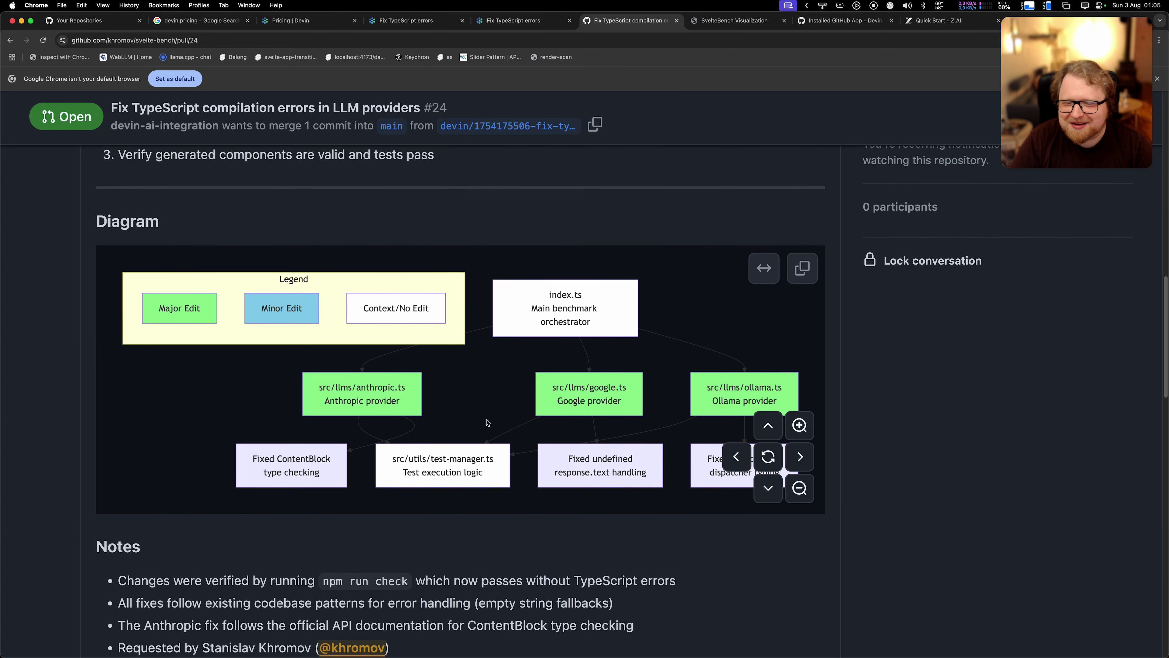
{"action": "scroll", "coordinate": [707, 314], "scroll_direction": "down", "scroll_amount": 10}
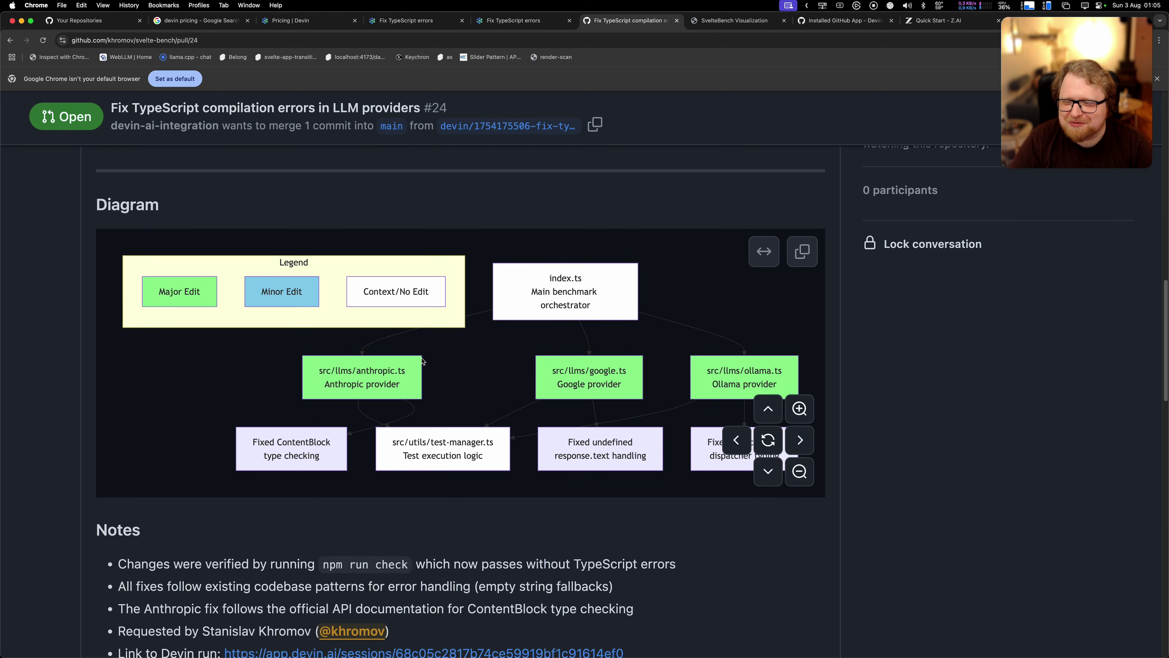
{"action": "scroll", "coordinate": [350, 414], "scroll_direction": "down", "scroll_amount": 1}
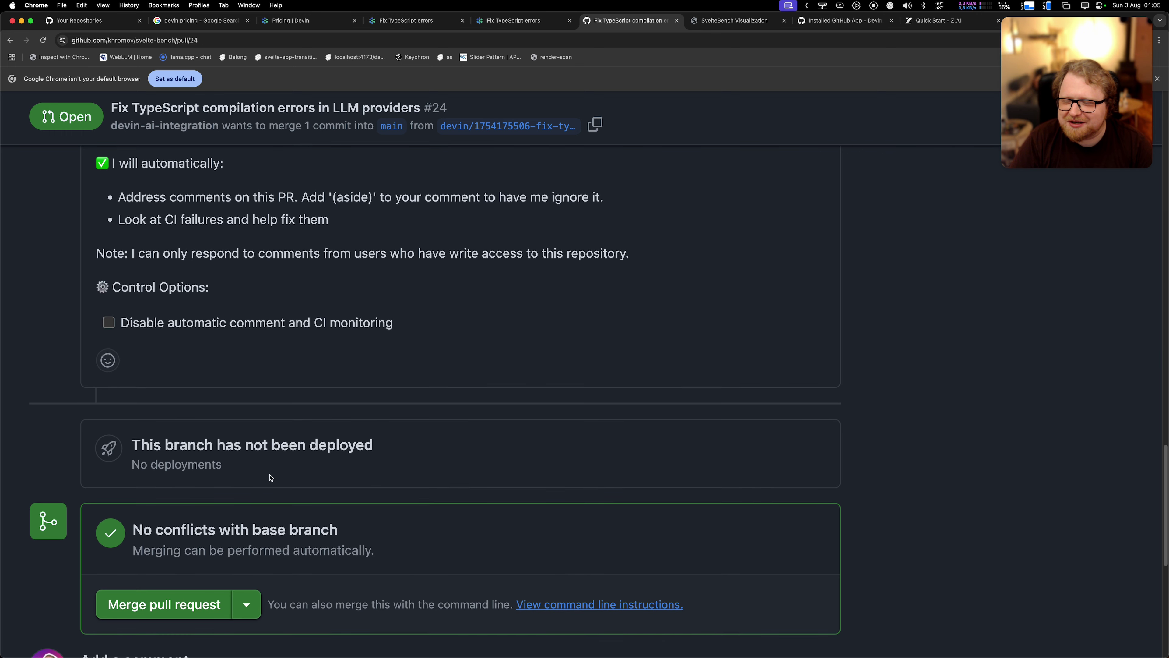
{"action": "scroll", "coordinate": [276, 414], "scroll_direction": "down", "scroll_amount": 2}
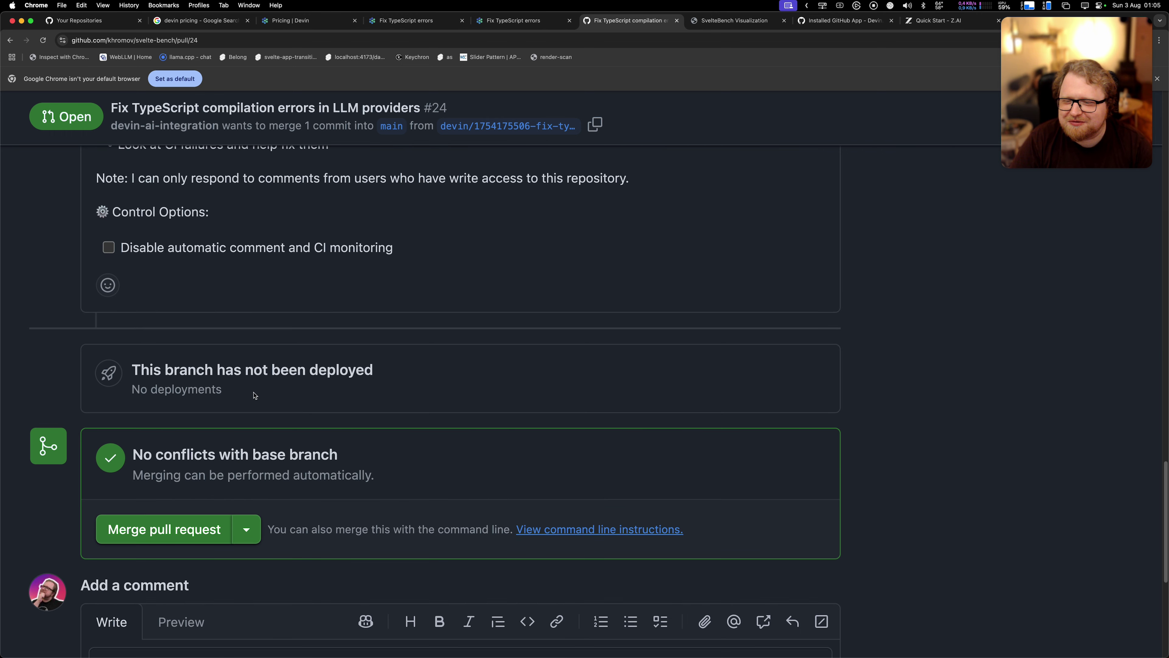
{"action": "scroll", "coordinate": [267, 429], "scroll_direction": "down", "scroll_amount": 1}
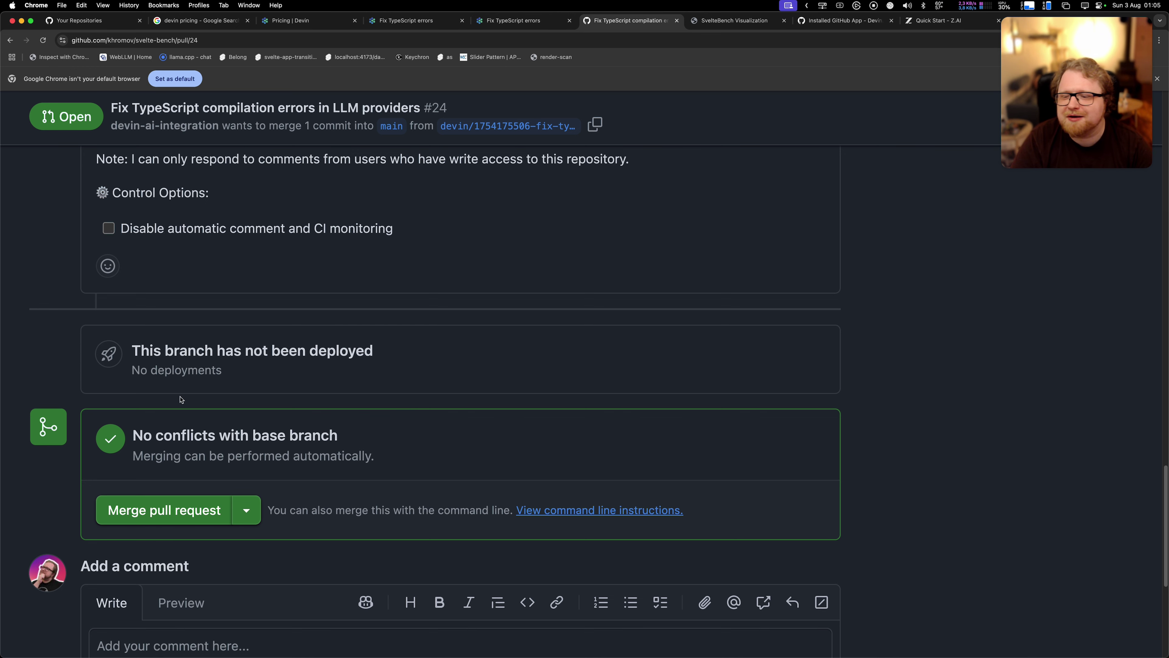
- Merge pull request #24 into main with the default commit message and description
{"action": "scroll", "coordinate": [401, 391], "scroll_direction": "down", "scroll_amount": 1}
{"action": "left_click", "coordinate": [194, 477]}
{"action": "scroll", "coordinate": [193, 476], "scroll_direction": "down", "scroll_amount": 3}
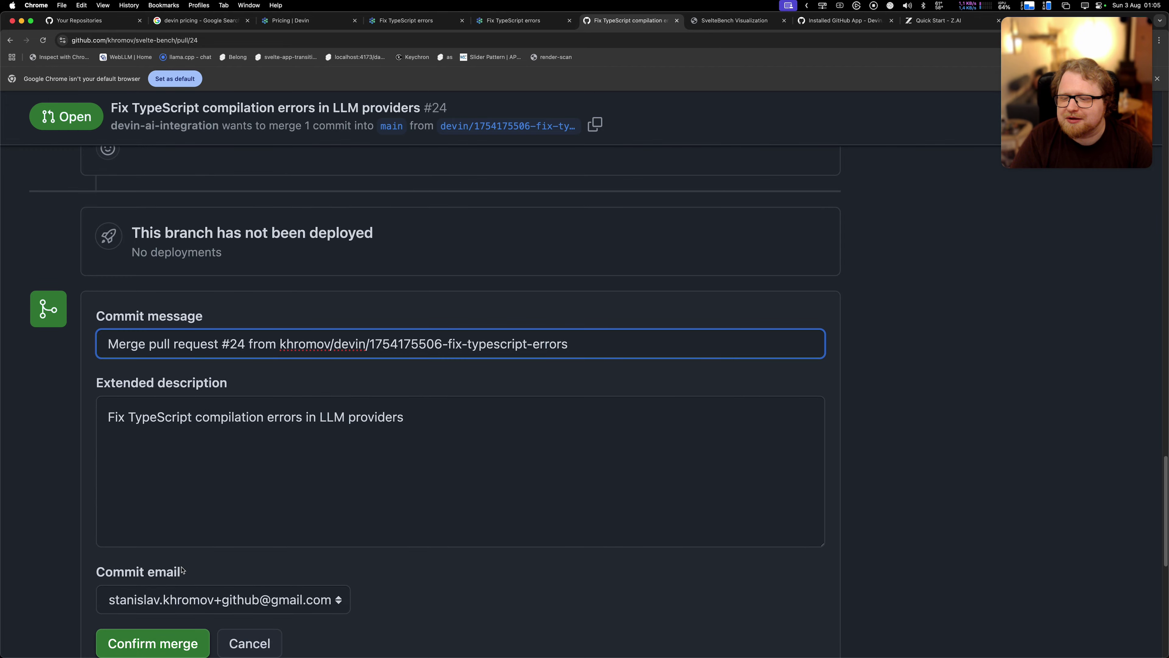
{"action": "scroll", "coordinate": [143, 530], "scroll_direction": "down", "scroll_amount": 3}
{"action": "scroll", "coordinate": [579, 493], "scroll_direction": "up", "scroll_amount": 8}
{"action": "scroll", "coordinate": [580, 493], "scroll_direction": "up", "scroll_amount": 10}
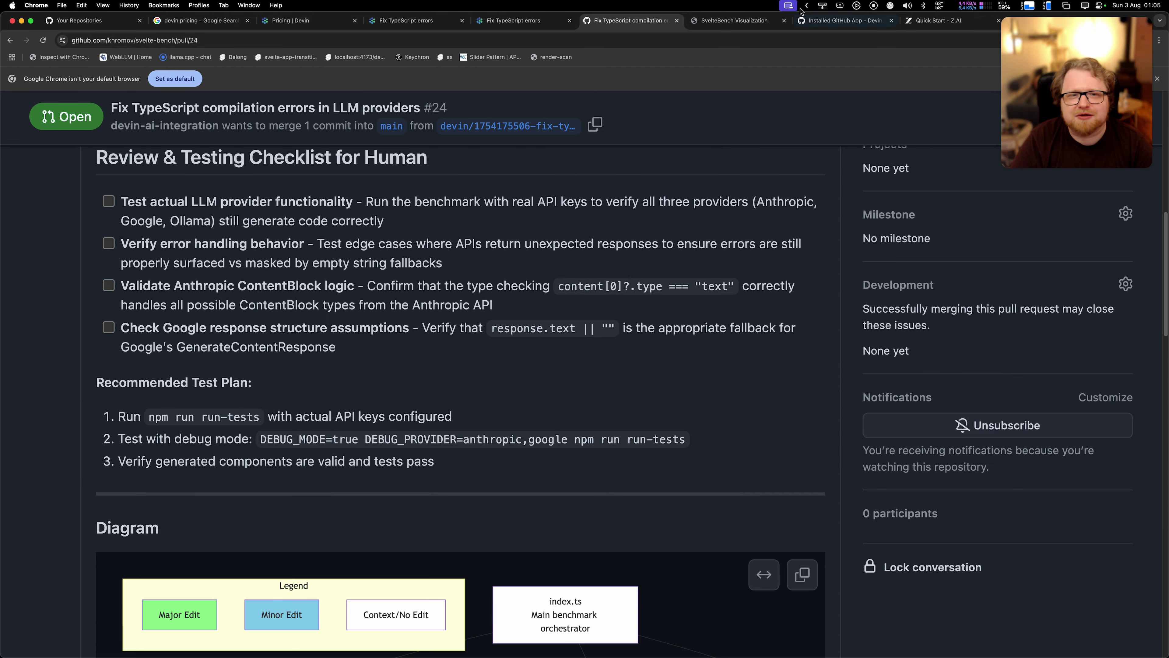
- Check the plan overview and progress of Devin's more recently active z.ai provider session, and return to the Fix TypeScript errors session
{"action": "left_click", "coordinate": [515, 20]}
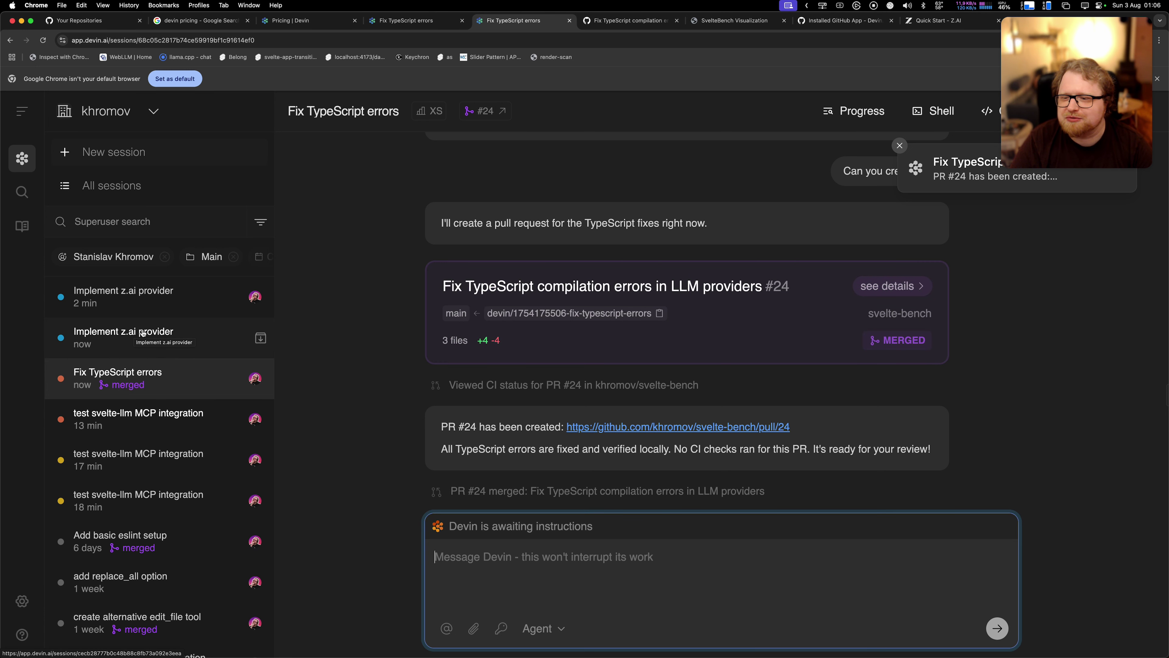
{"action": "left_click", "coordinate": [109, 332]}
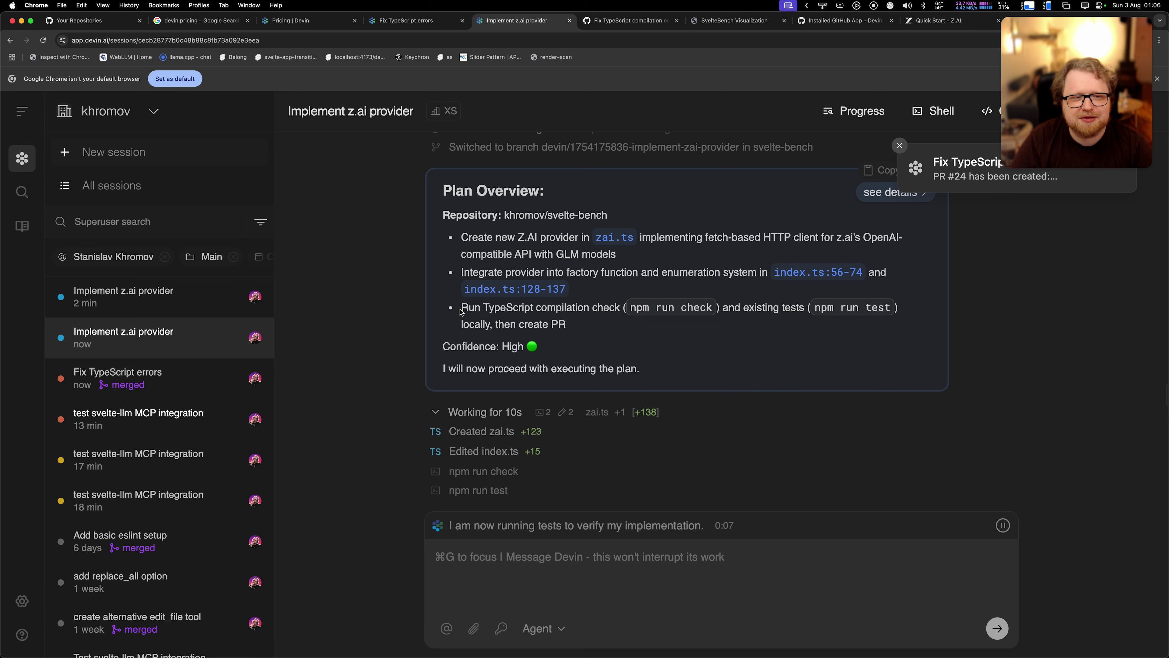
{"action": "left_click", "coordinate": [970, 175]}
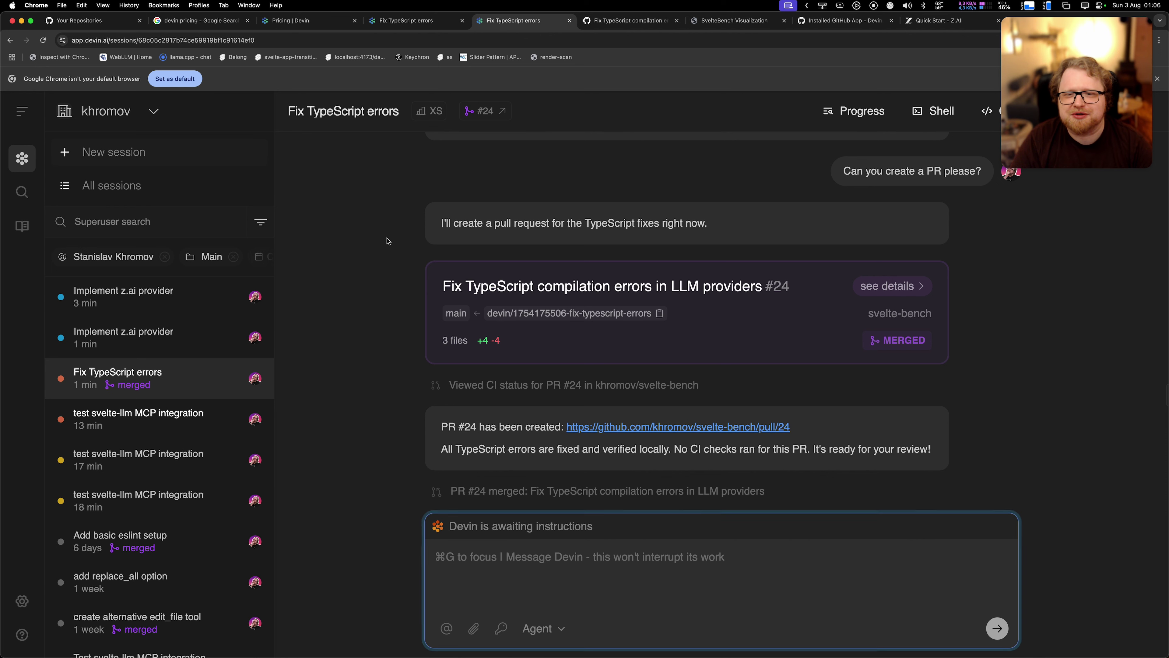
- Inspect the ACU usage, user message count and session size of the Fix TypeScript errors session
{"action": "mouse_move", "coordinate": [432, 117]}
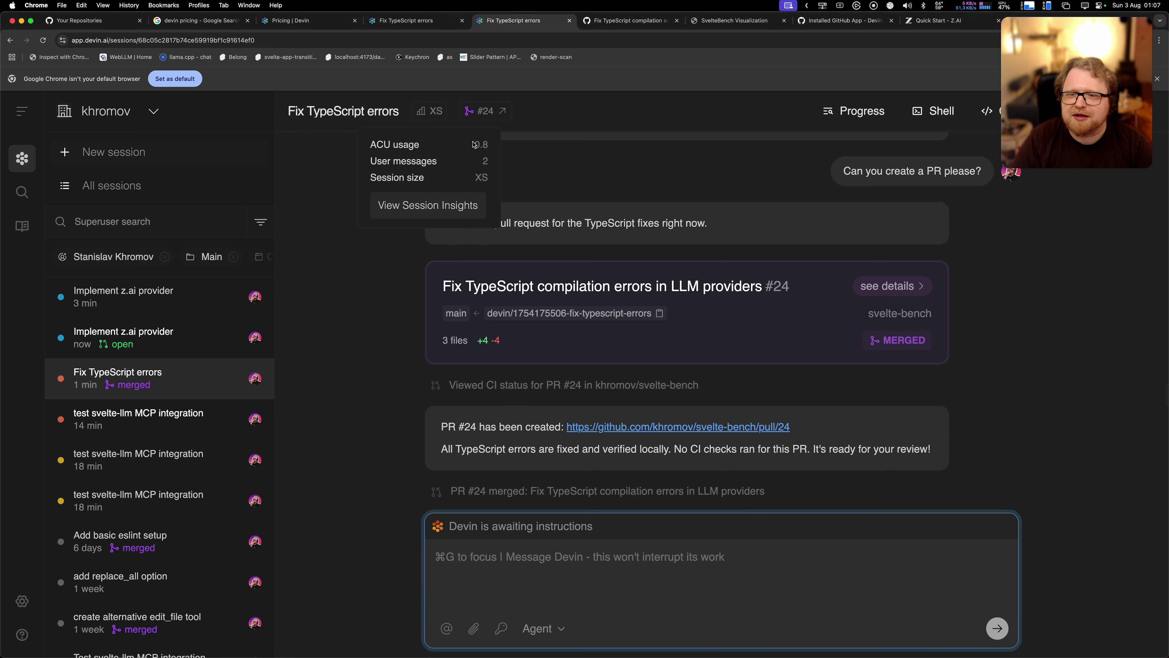
{"action": "left_click_drag", "start_coordinate": [474, 147], "coordinate": [493, 146]}
{"action": "left_click_drag", "start_coordinate": [368, 177], "coordinate": [444, 180]}
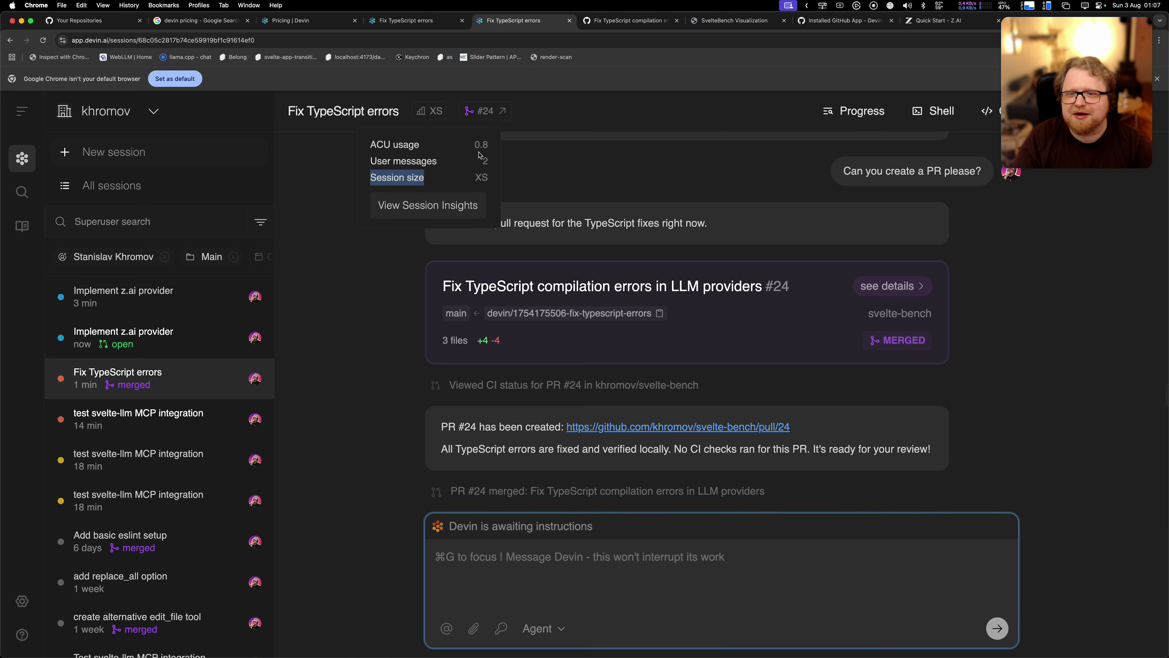
{"action": "left_click_drag", "start_coordinate": [472, 146], "coordinate": [485, 146]}
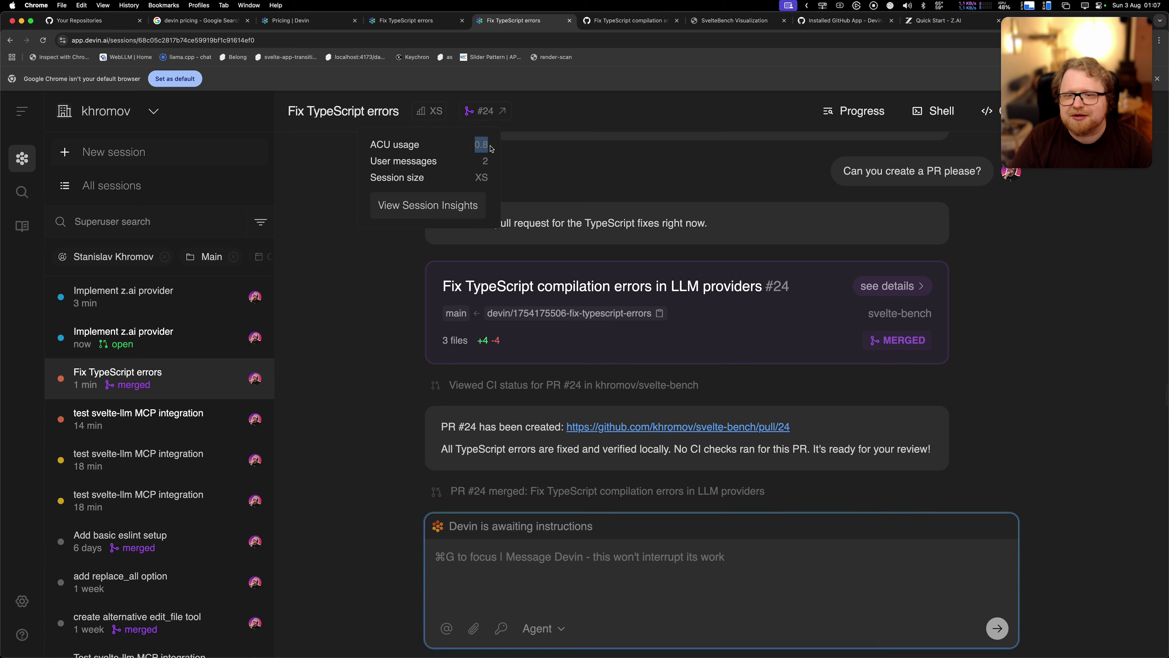
{"action": "left_click", "coordinate": [491, 148]}
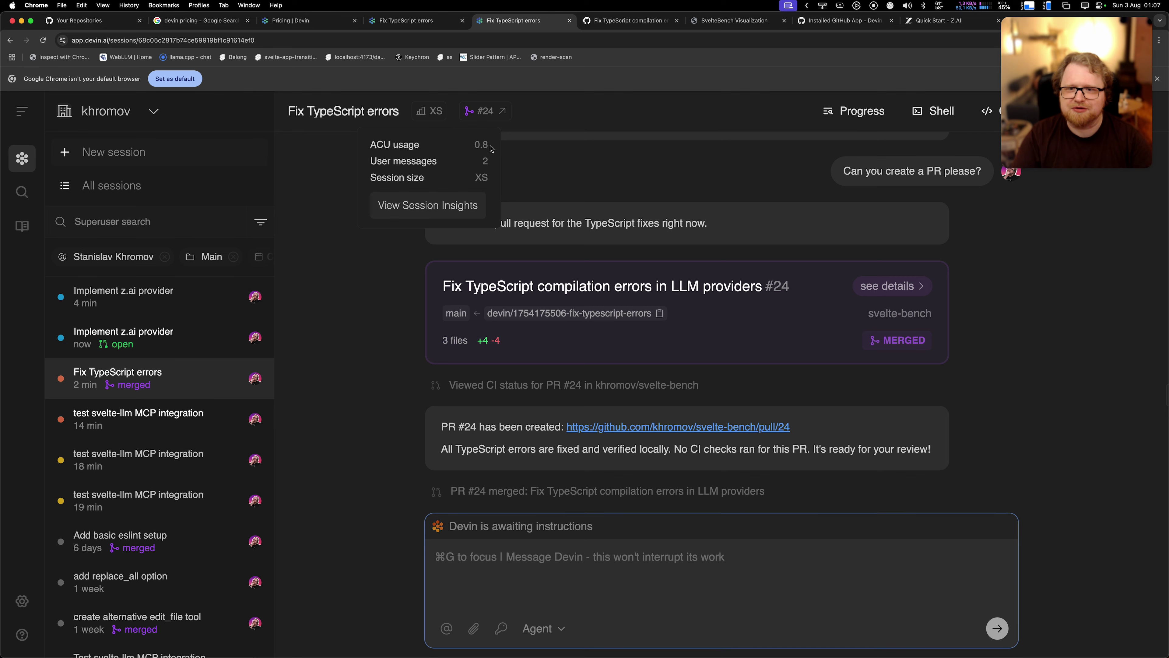
- Generate the Session Insights analysis for the Fix TypeScript errors session, review its improved prompt and action items, and close the insights
{"action": "left_click", "coordinate": [426, 206]}
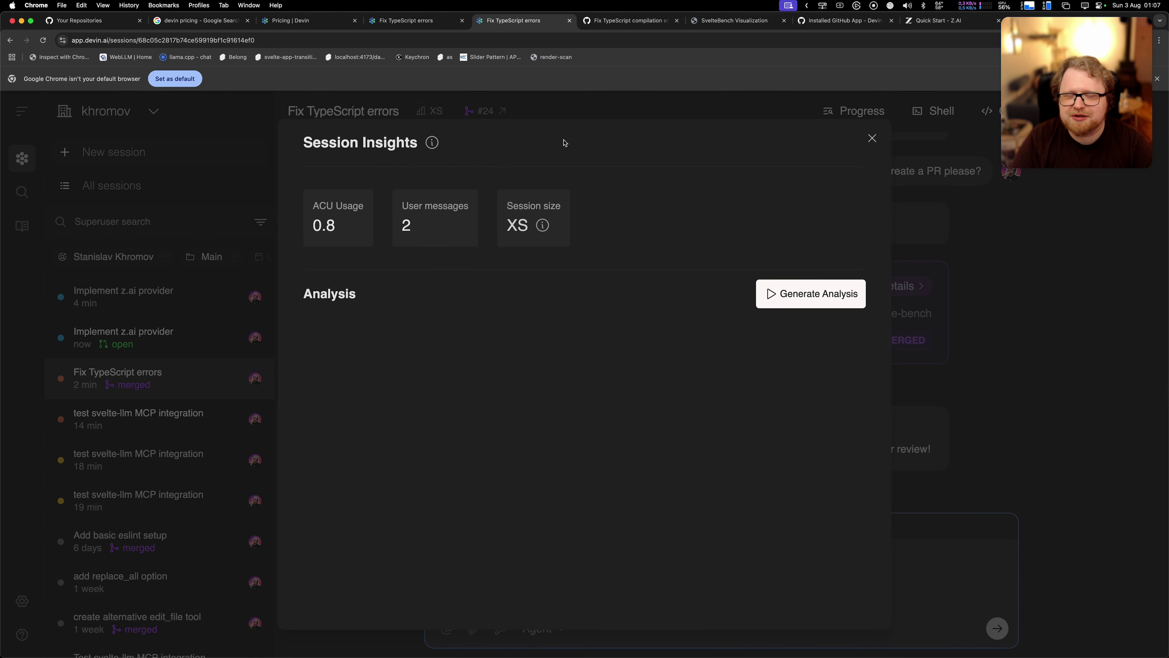
{"action": "left_click", "coordinate": [778, 294]}
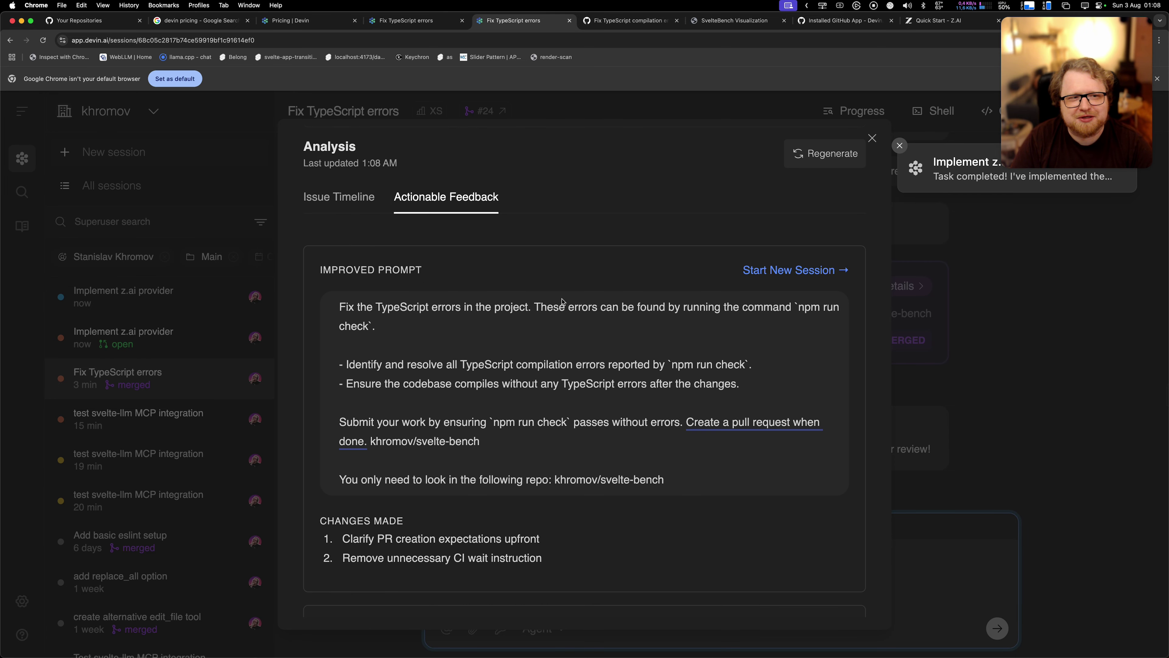
{"action": "scroll", "coordinate": [332, 316], "scroll_direction": "down", "scroll_amount": 2}
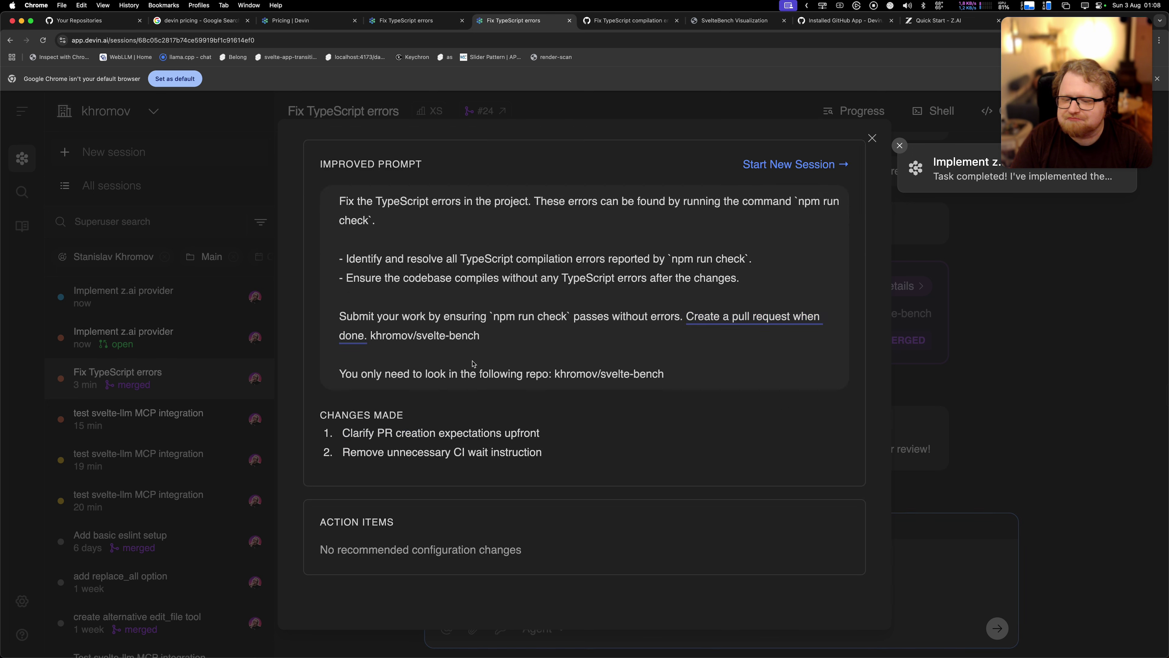
{"action": "scroll", "coordinate": [832, 169], "scroll_direction": "up", "scroll_amount": 5}
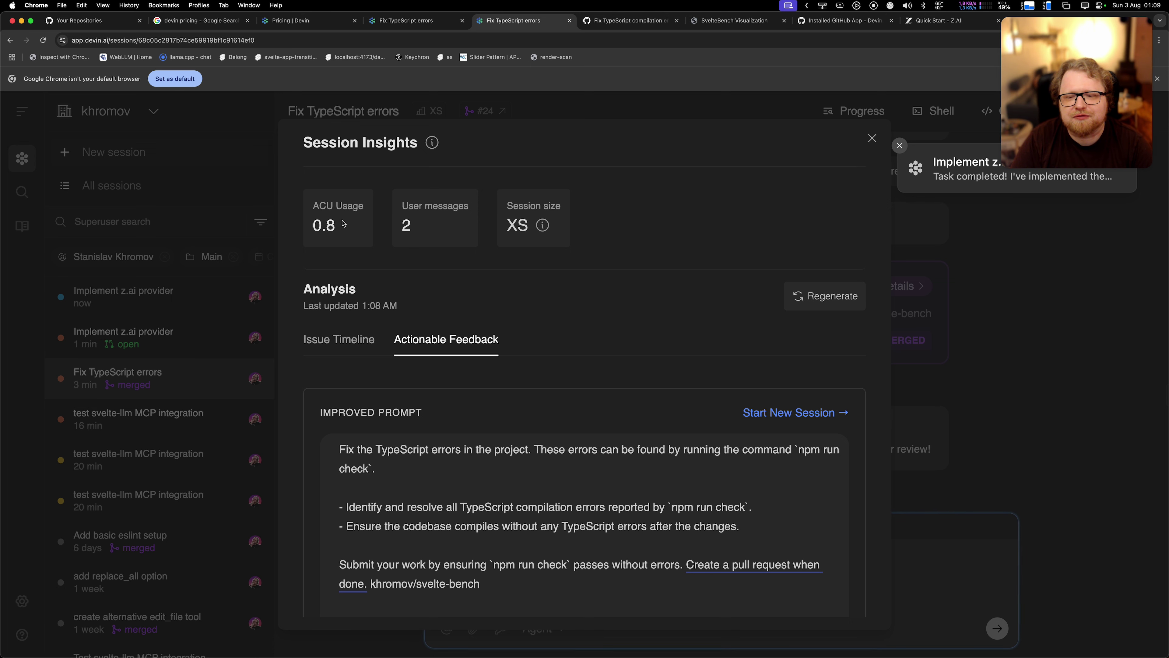
{"action": "left_click", "coordinate": [872, 138]}
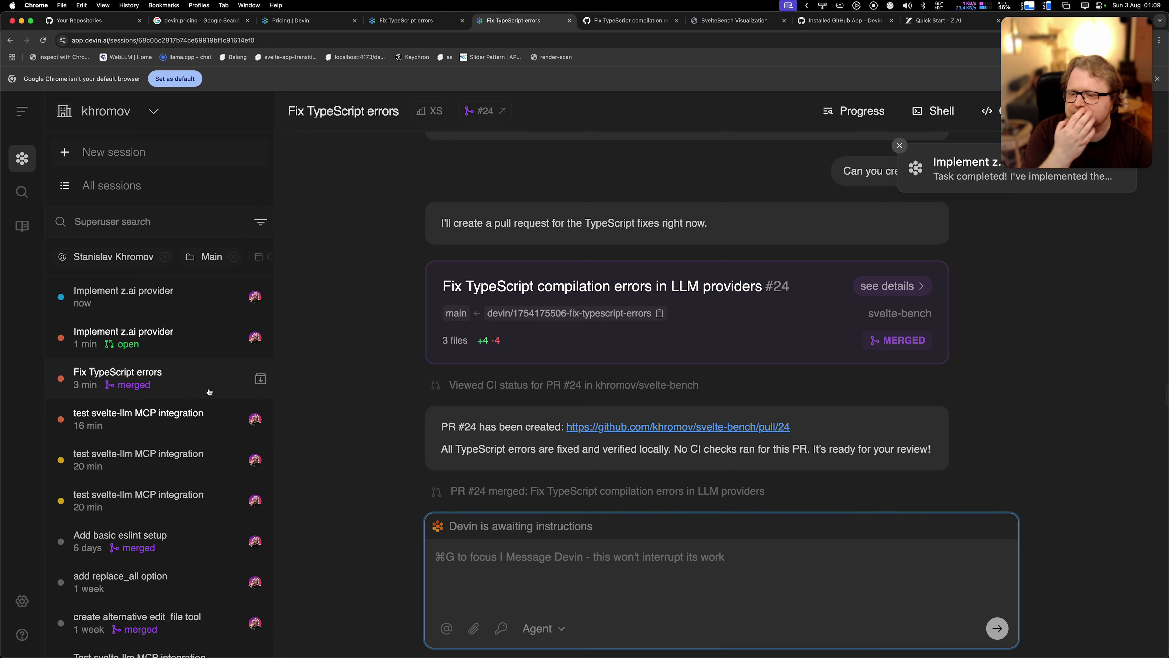
- Open Devin's Knowledge settings, read the entry on GitHub Actions CI workflows for Node.js projects, and return to the list
{"action": "left_click", "coordinate": [23, 601]}
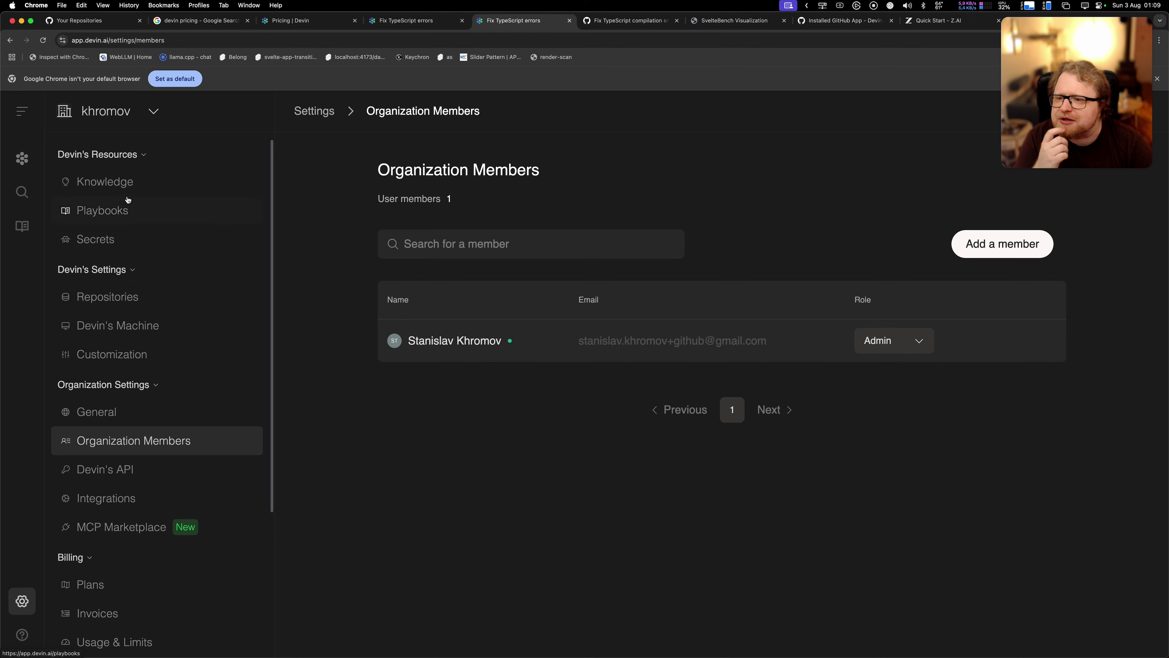
{"action": "left_click", "coordinate": [118, 182]}
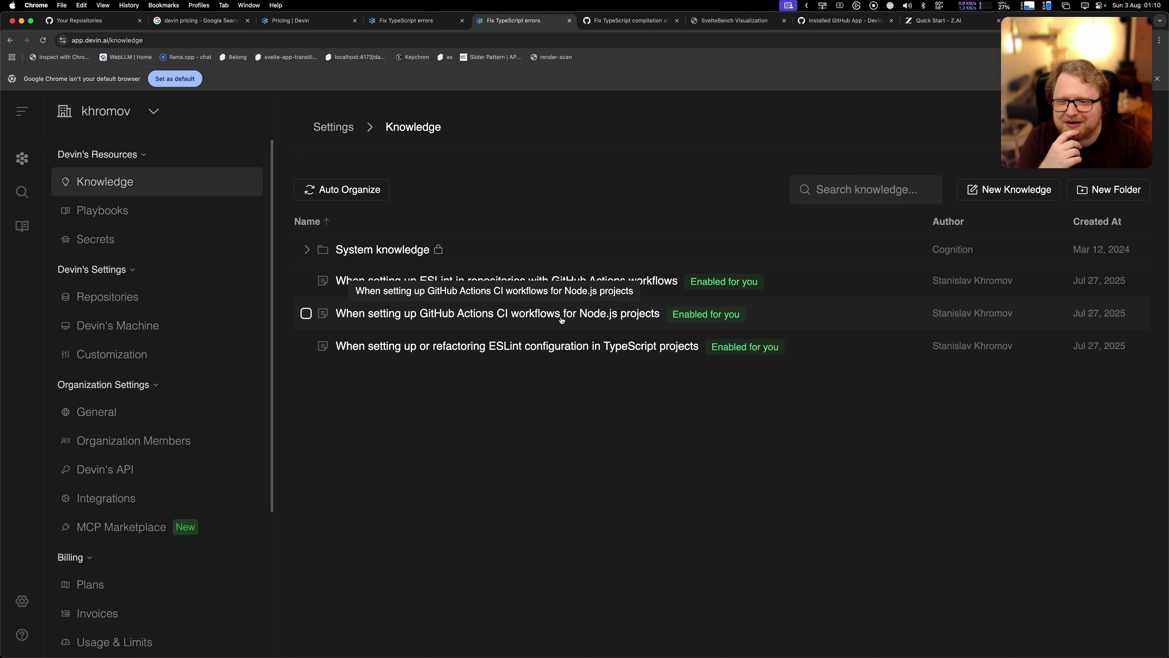
{"action": "left_click", "coordinate": [471, 311]}
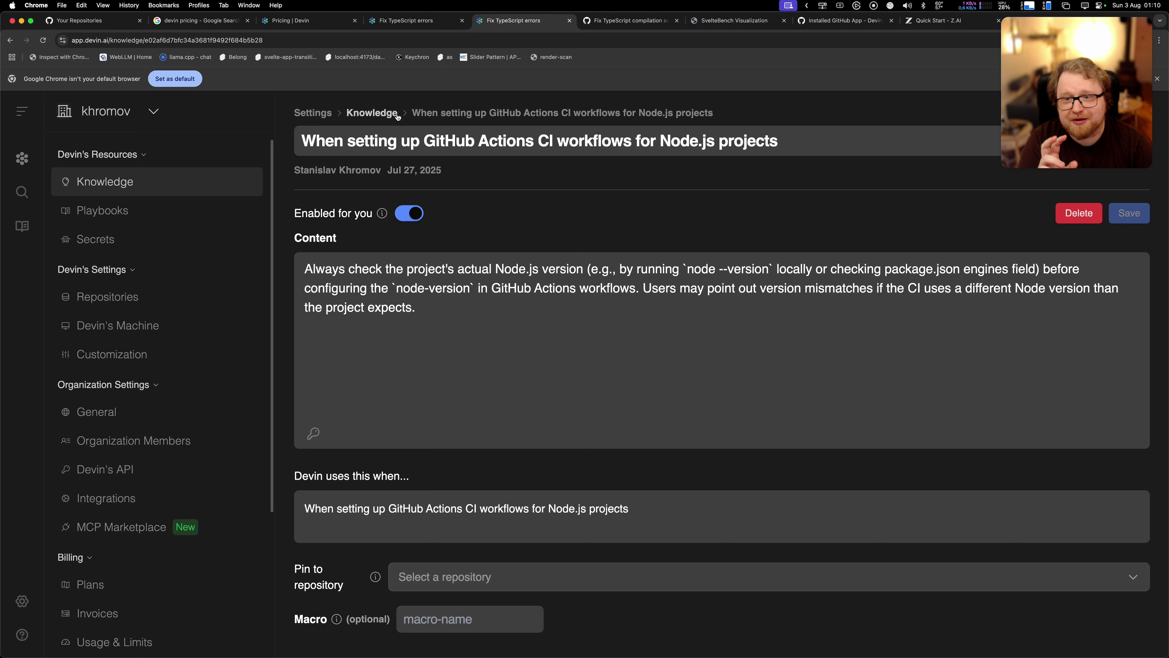
{"action": "left_click", "coordinate": [372, 114]}
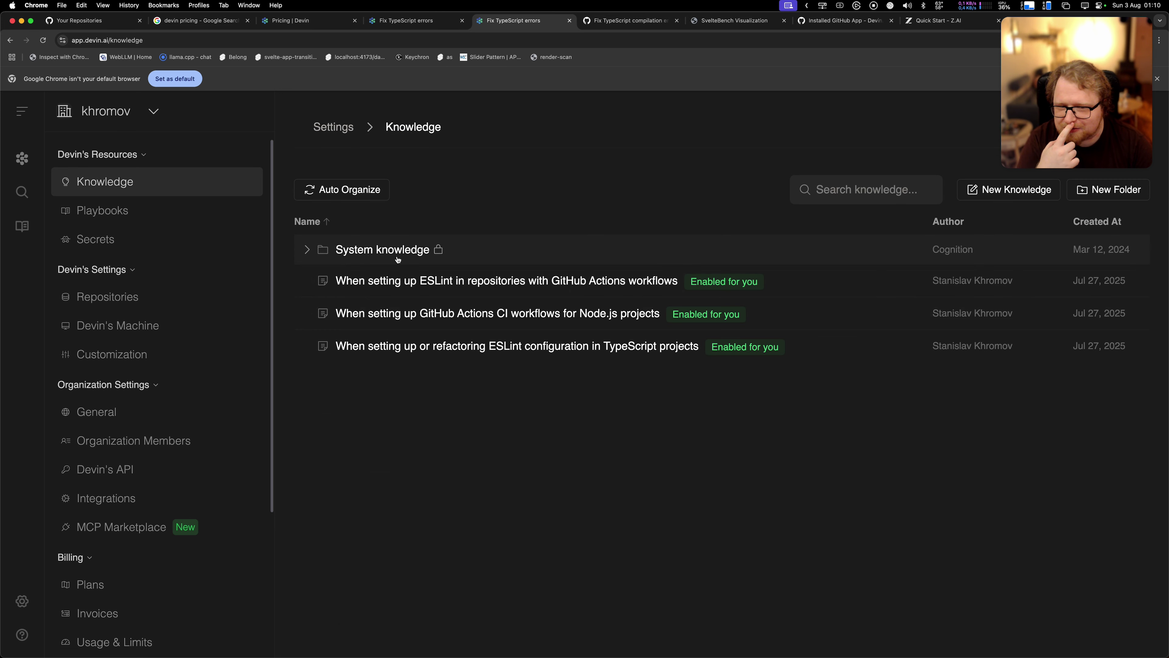
- Read the Python 3.8 to 3.13 community playbook and browse the other community playbooks
{"action": "left_click", "coordinate": [123, 214]}
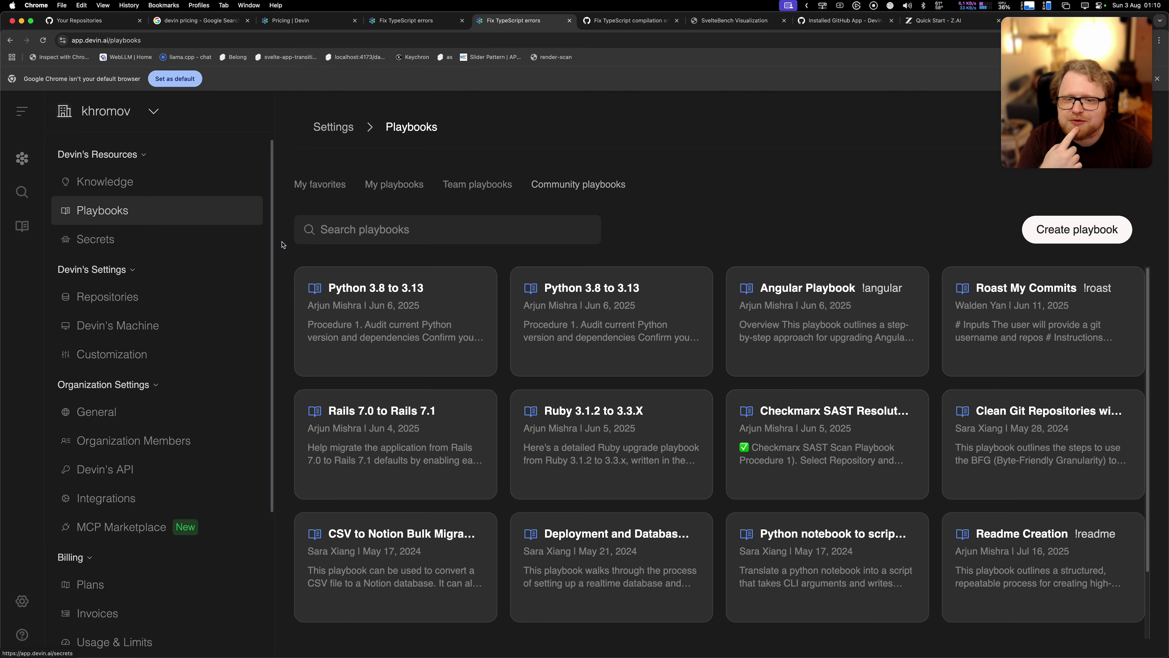
{"action": "left_click", "coordinate": [357, 262]}
{"action": "scroll", "coordinate": [461, 410], "scroll_direction": "down", "scroll_amount": 15}
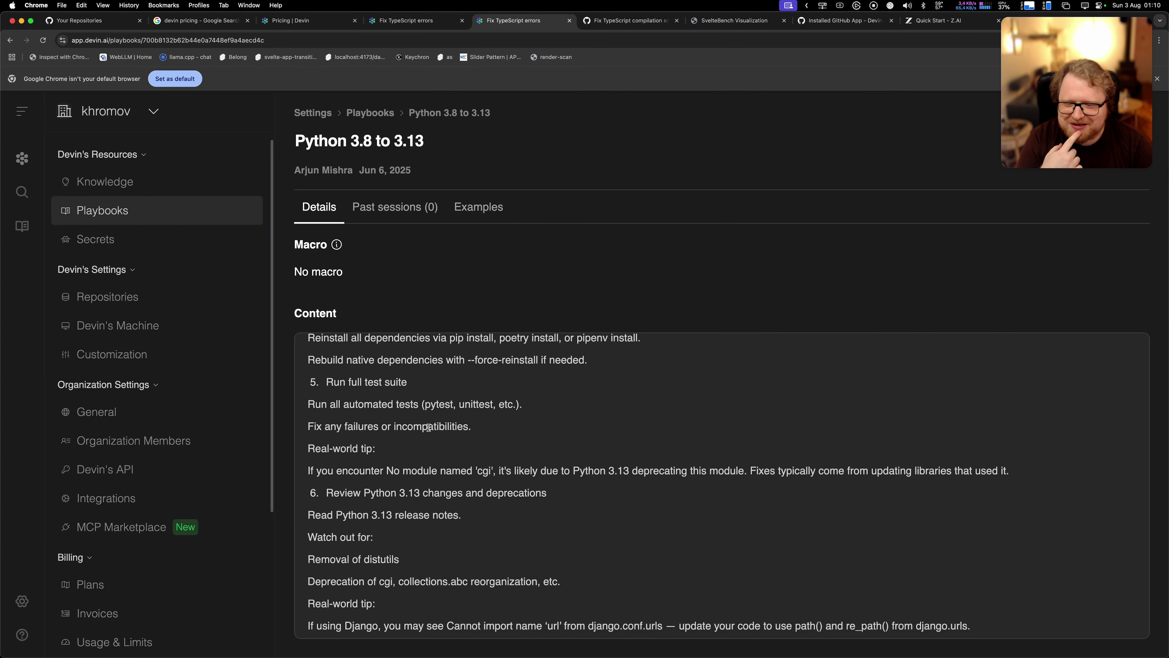
{"action": "left_click", "coordinate": [380, 119]}
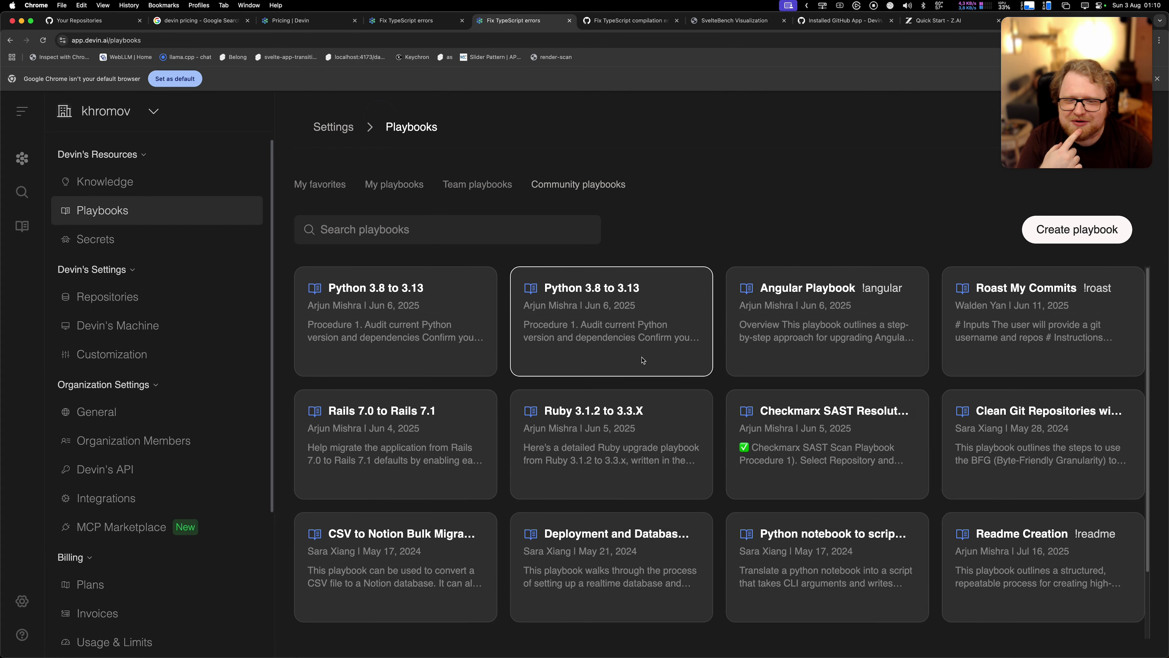
{"action": "scroll", "coordinate": [642, 362], "scroll_direction": "down", "scroll_amount": 5}
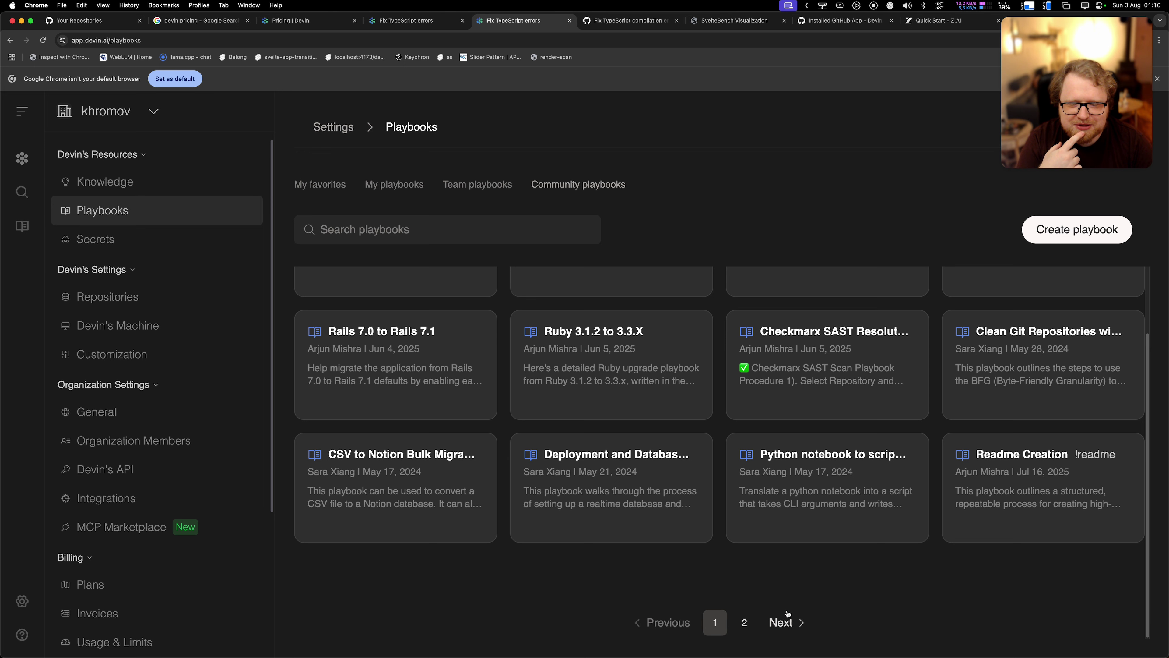
- Browse the second page of community playbooks and return to the first page
{"action": "left_click", "coordinate": [783, 623]}
{"action": "scroll", "coordinate": [805, 456], "scroll_direction": "up", "scroll_amount": 4}
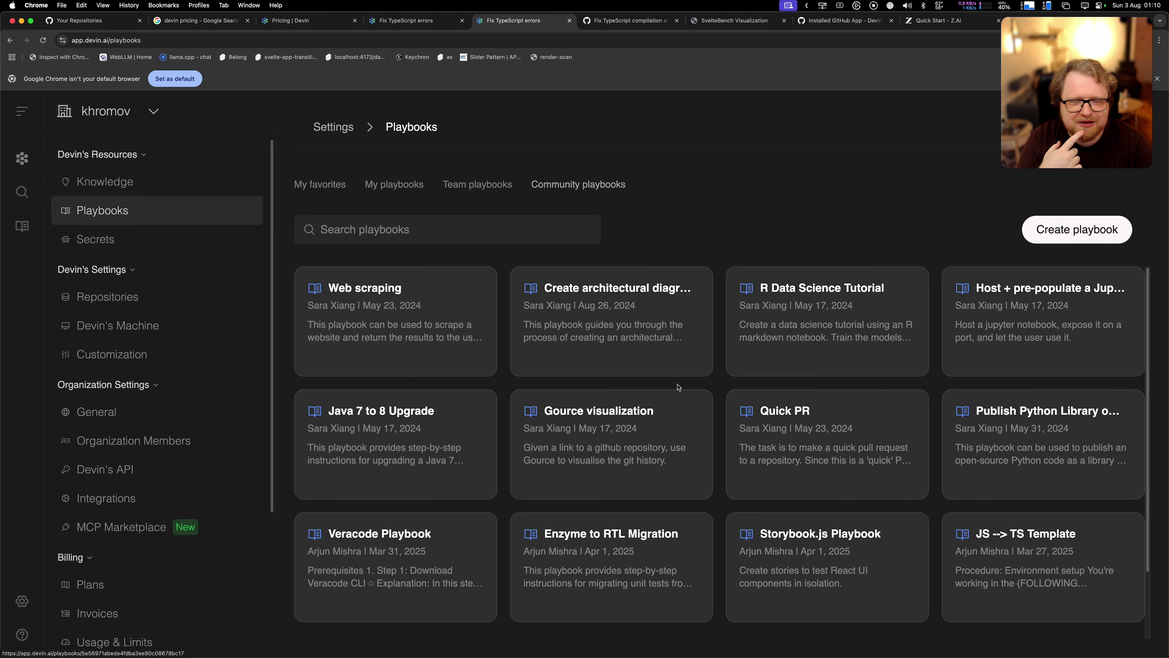
{"action": "scroll", "coordinate": [935, 573], "scroll_direction": "down", "scroll_amount": 3}
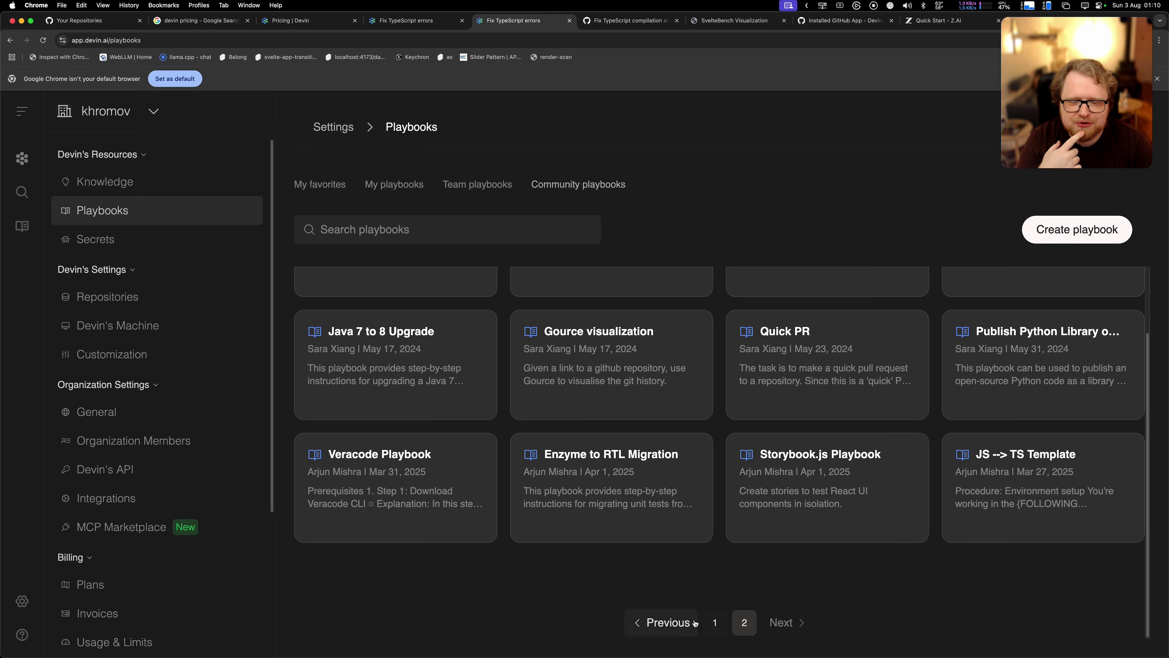
{"action": "left_click", "coordinate": [713, 623]}
{"action": "scroll", "coordinate": [542, 461], "scroll_direction": "up", "scroll_amount": 3}
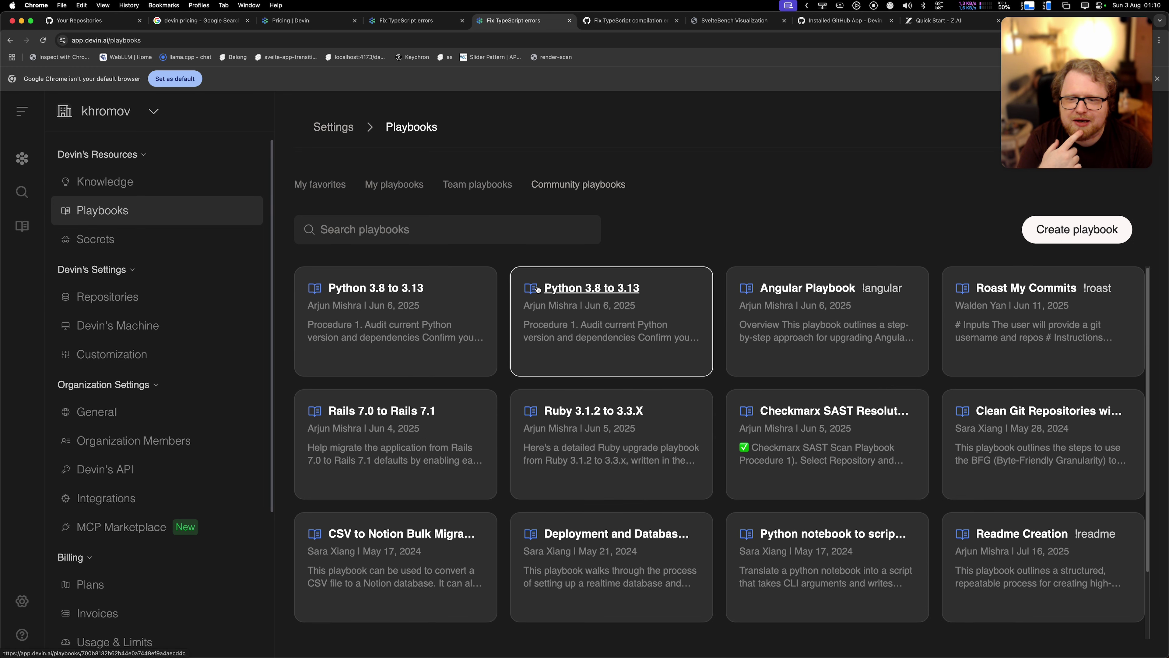
{"action": "left_click", "coordinate": [1077, 229]}
- Inspect the form for storing a new secret, close it without saving, and view Devin's Repositories settings
{"action": "left_click", "coordinate": [187, 236]}
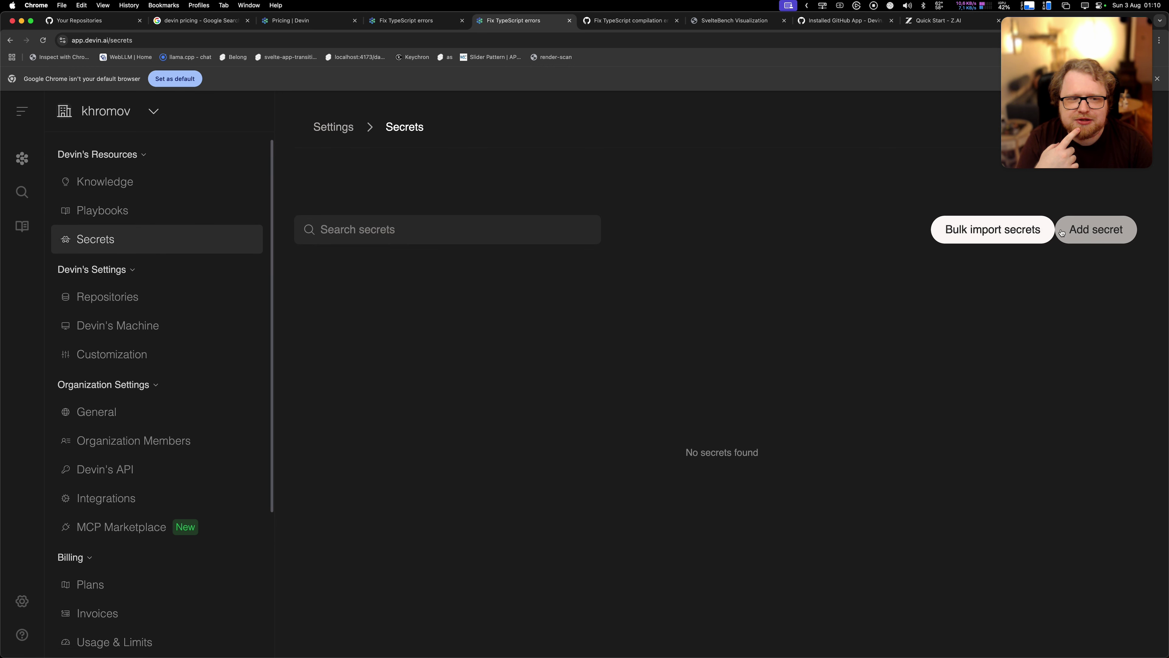
{"action": "left_click", "coordinate": [1096, 229]}
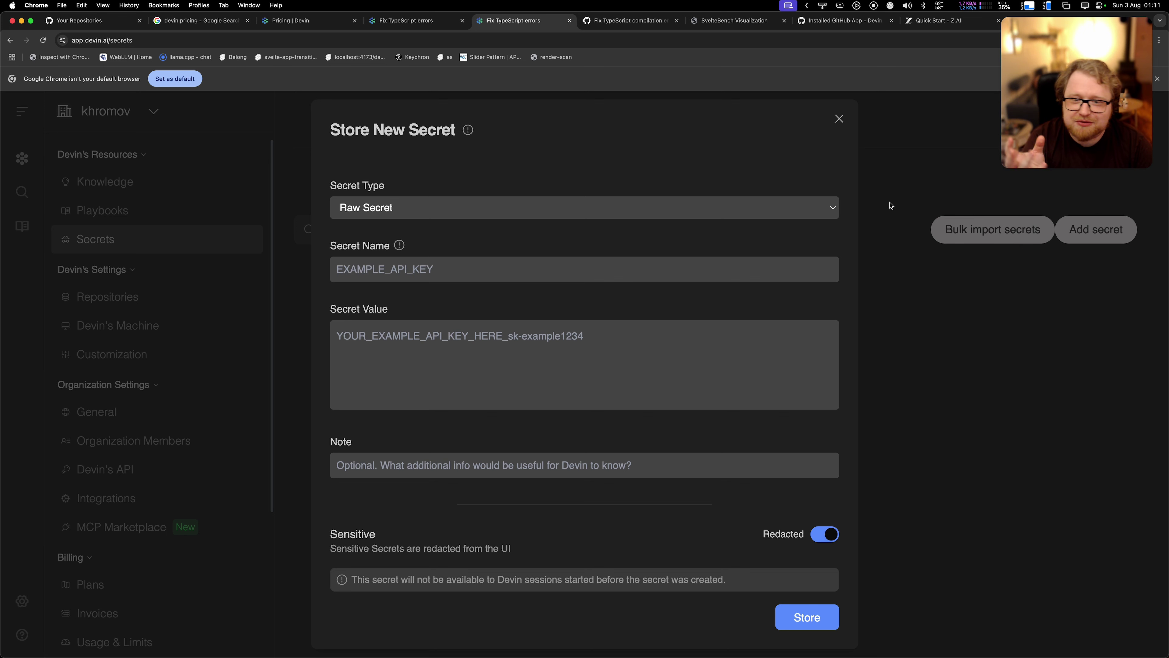
{"action": "left_click", "coordinate": [922, 278]}
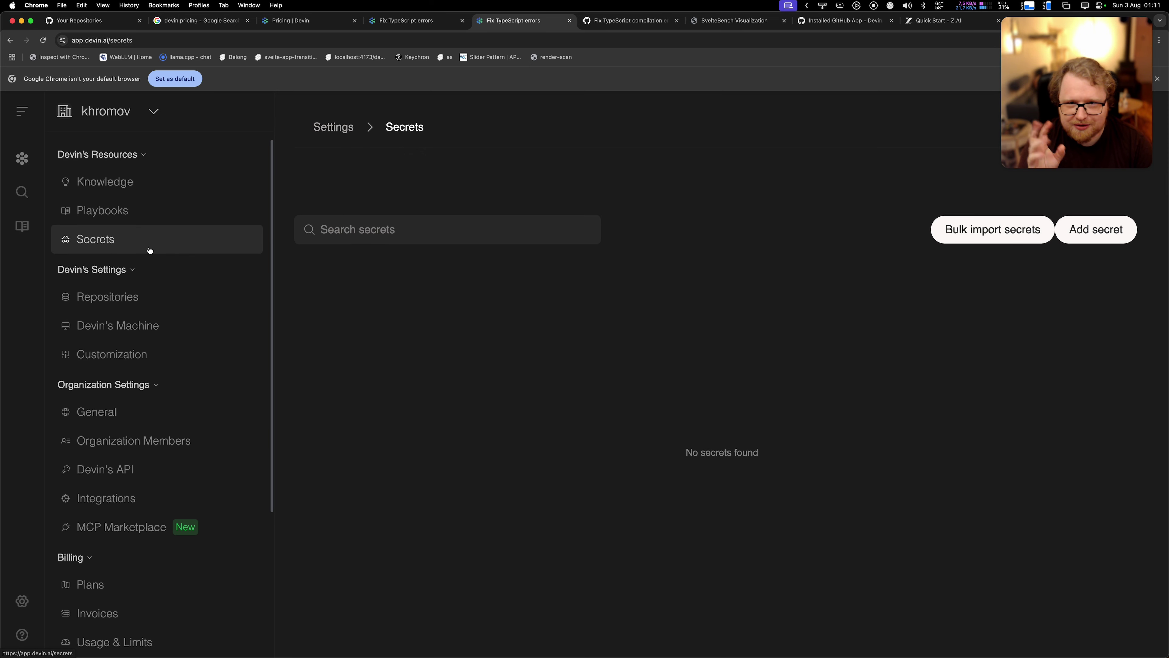
{"action": "left_click", "coordinate": [176, 299]}
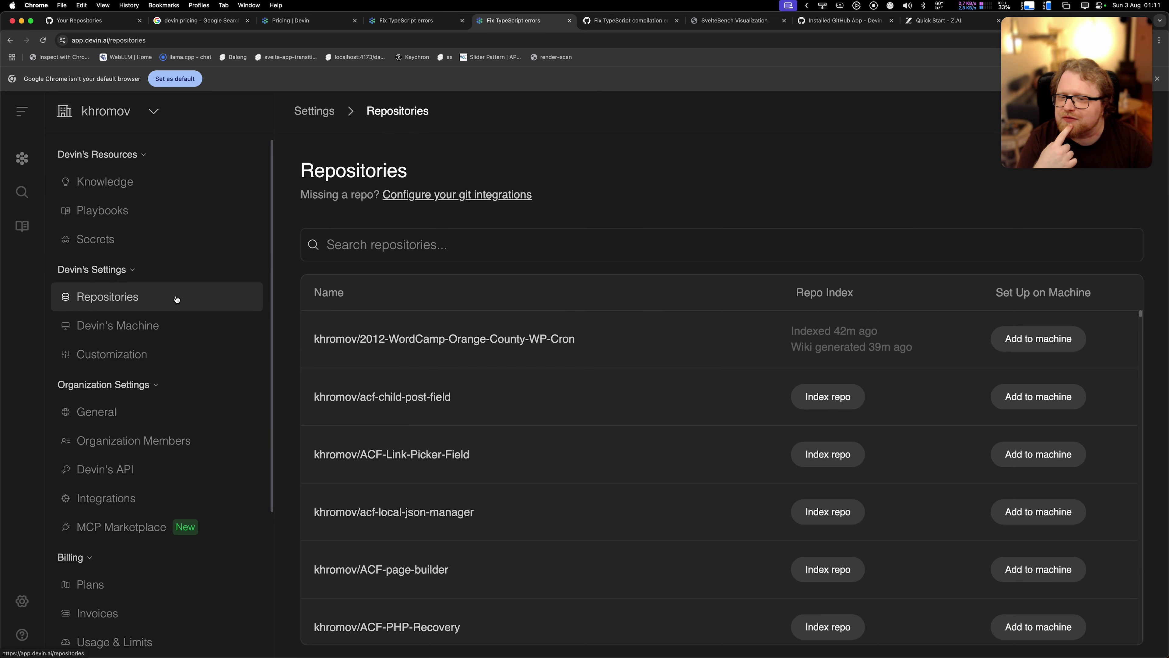
- In Devin's Machine setup for khromov/svelte-bench, remove "|| true" from the Run Lint command and save the startup commands and knowledge
{"action": "left_click", "coordinate": [135, 326]}
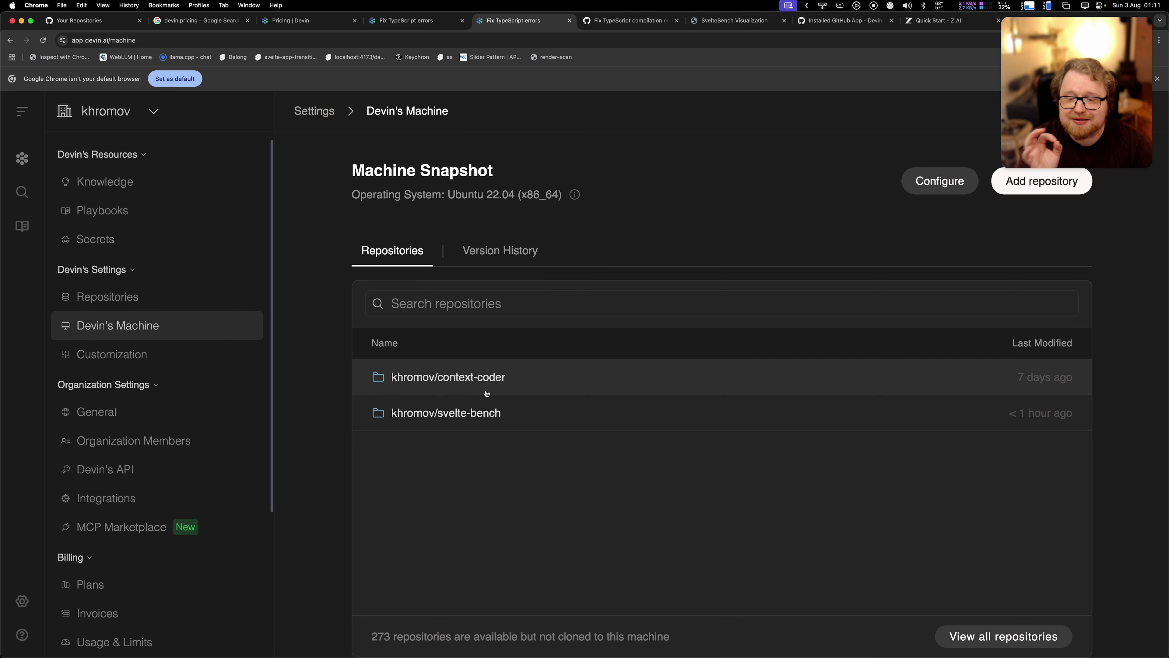
{"action": "left_click", "coordinate": [450, 413]}
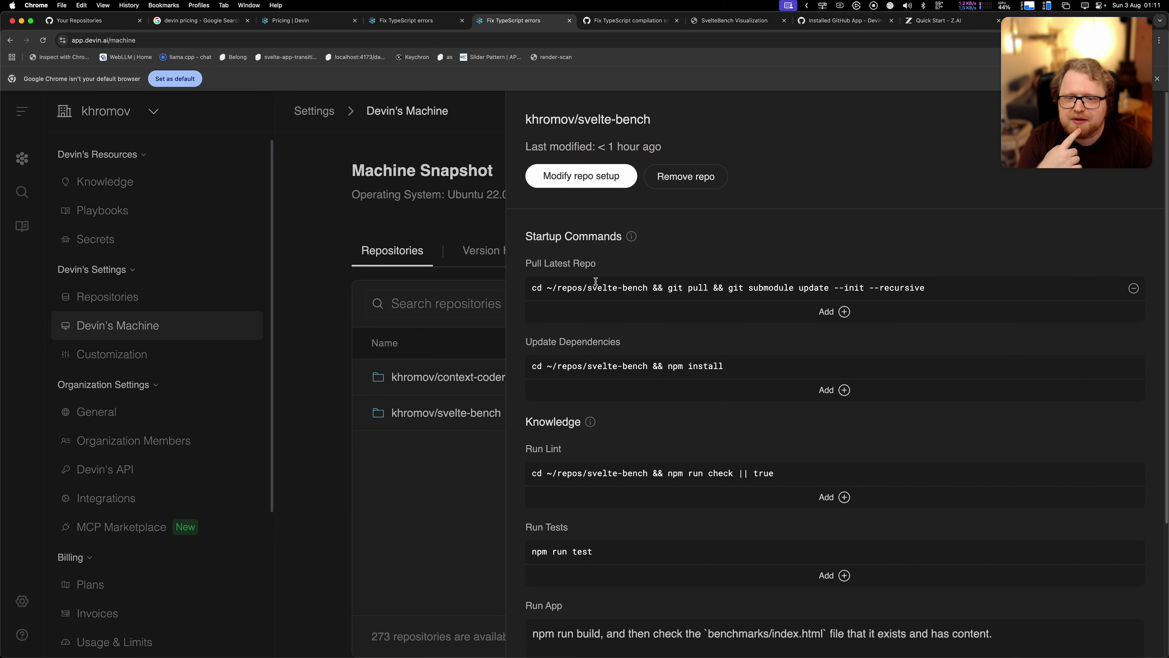
{"action": "scroll", "coordinate": [597, 283], "scroll_direction": "down", "scroll_amount": 5}
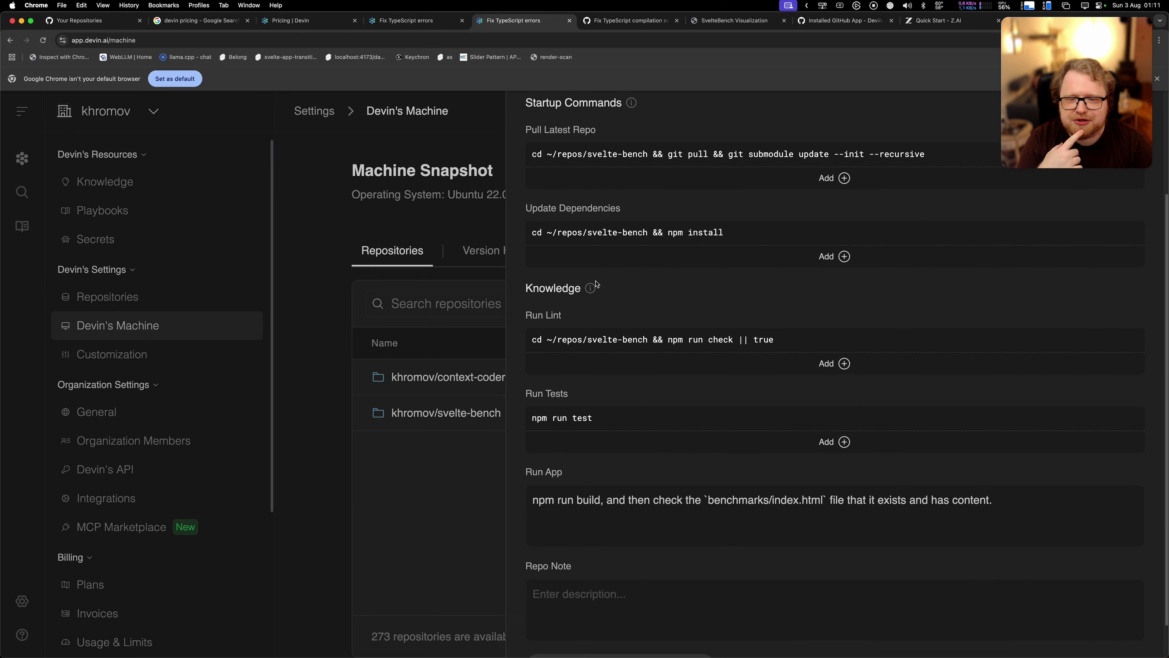
{"action": "scroll", "coordinate": [632, 262], "scroll_direction": "up", "scroll_amount": 2}
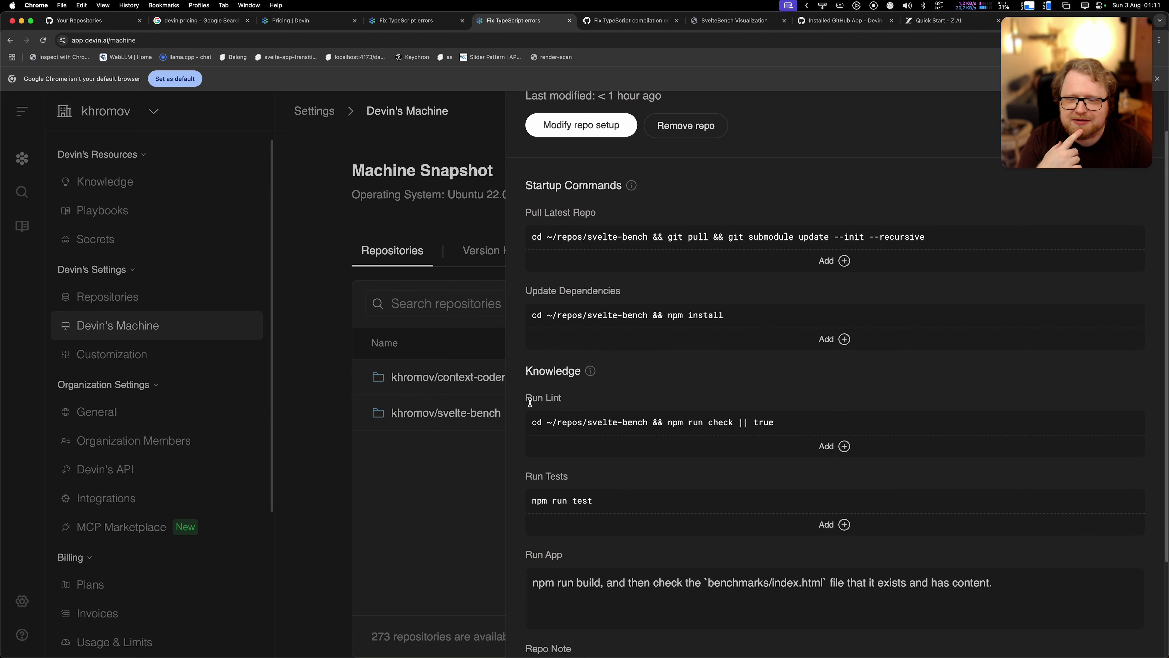
{"action": "left_click_drag", "start_coordinate": [734, 422], "coordinate": [810, 423]}
{"action": "key", "text": "BackSpace"}
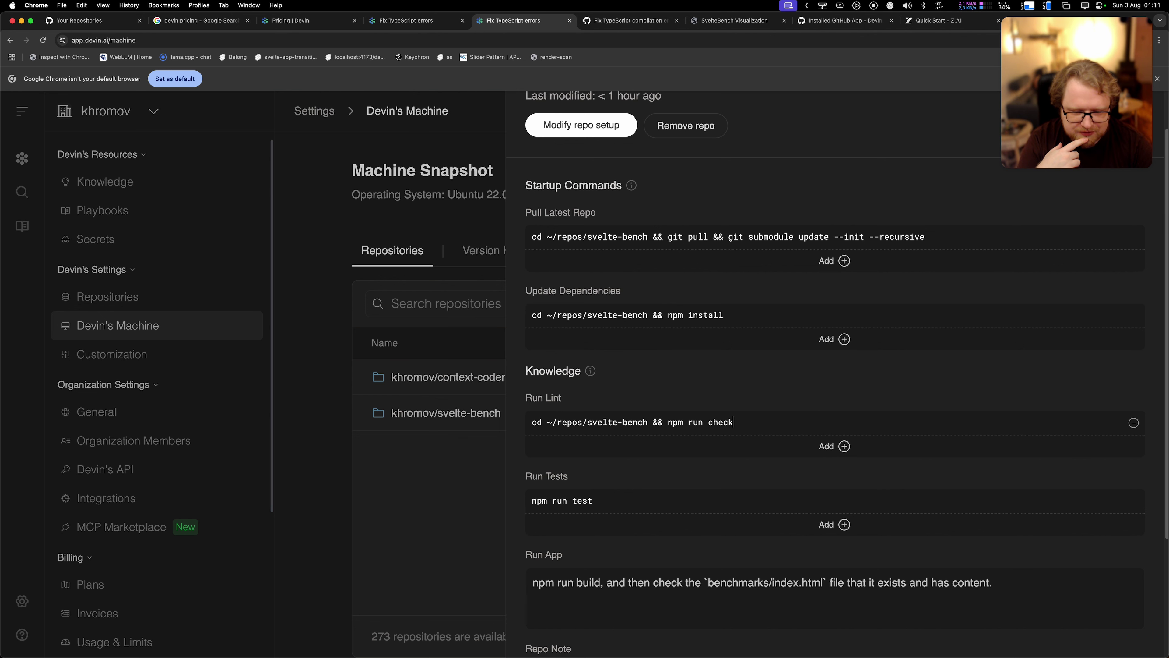
{"action": "scroll", "coordinate": [746, 373], "scroll_direction": "down", "scroll_amount": 4}
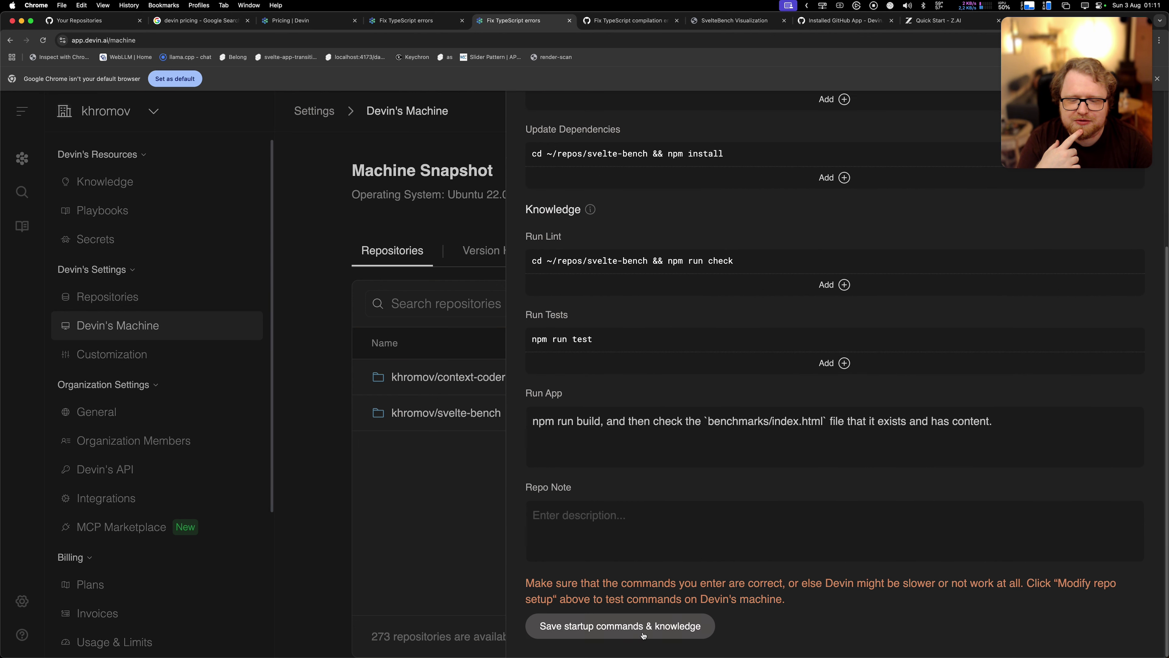
{"action": "left_click", "coordinate": [652, 631]}
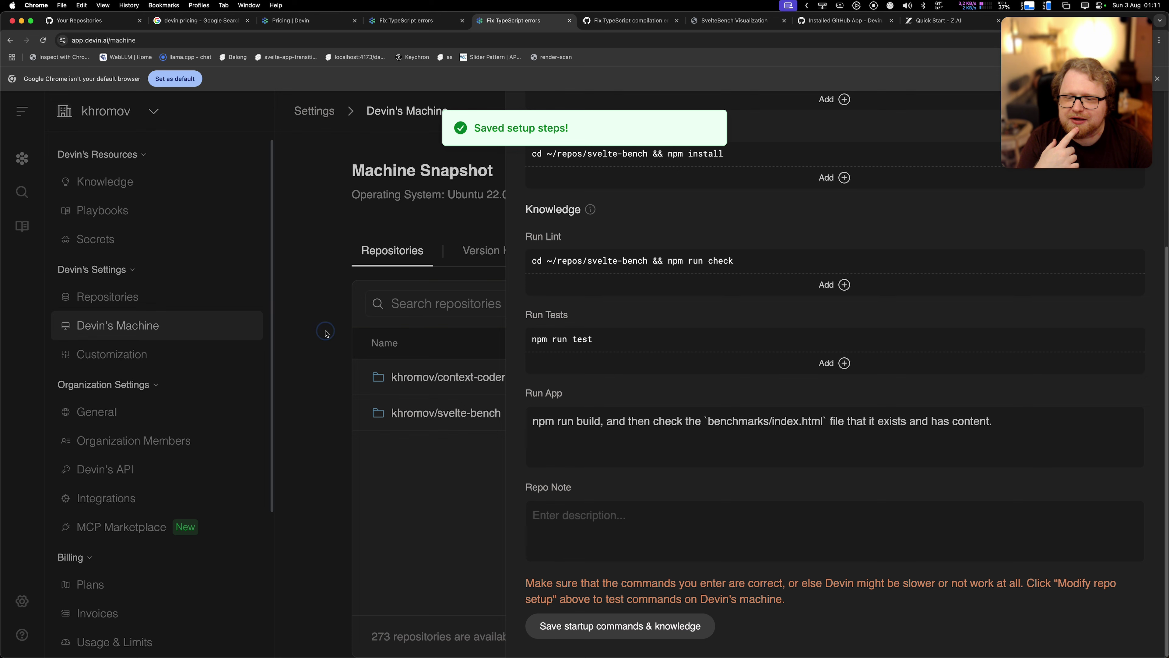
- Review Devin's Customization settings, focusing on the option to proceed without waiting for approval on complex tasks
{"action": "left_click", "coordinate": [66, 355]}
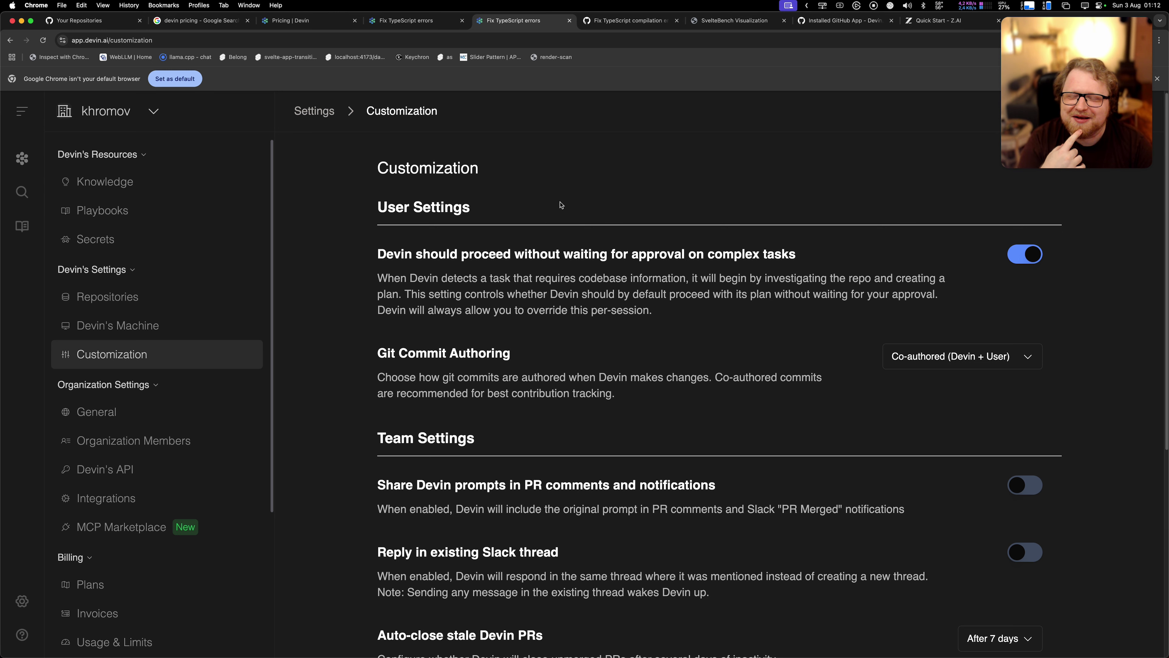
{"action": "scroll", "coordinate": [559, 199], "scroll_direction": "down", "scroll_amount": 1}
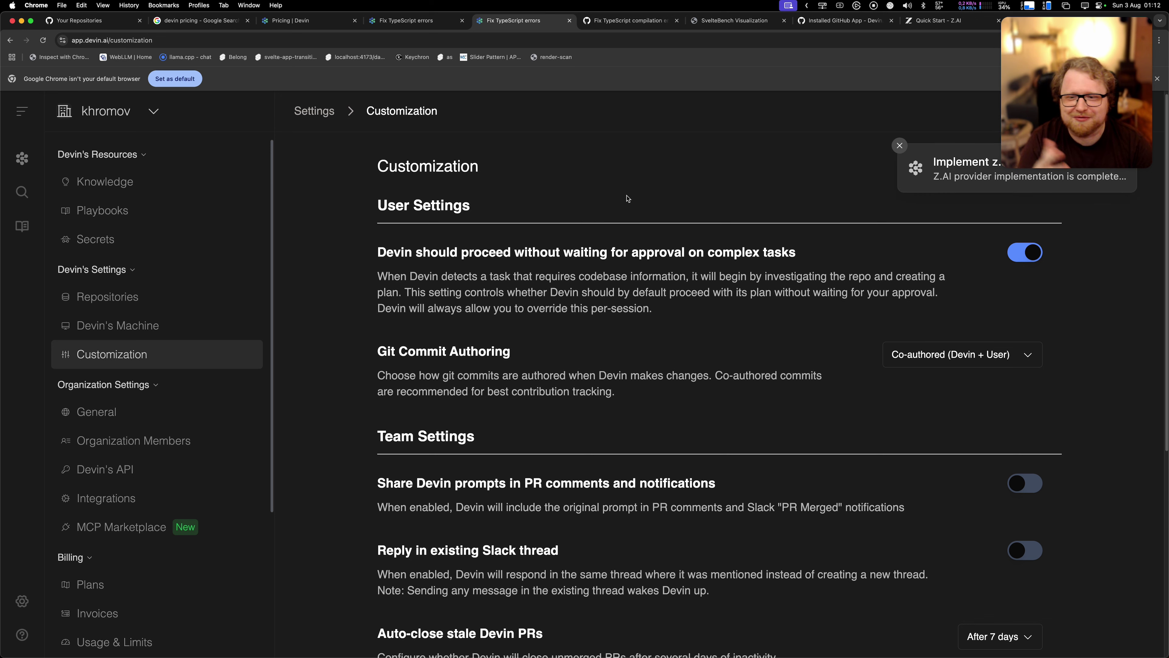
{"action": "triple_click", "coordinate": [355, 254]}
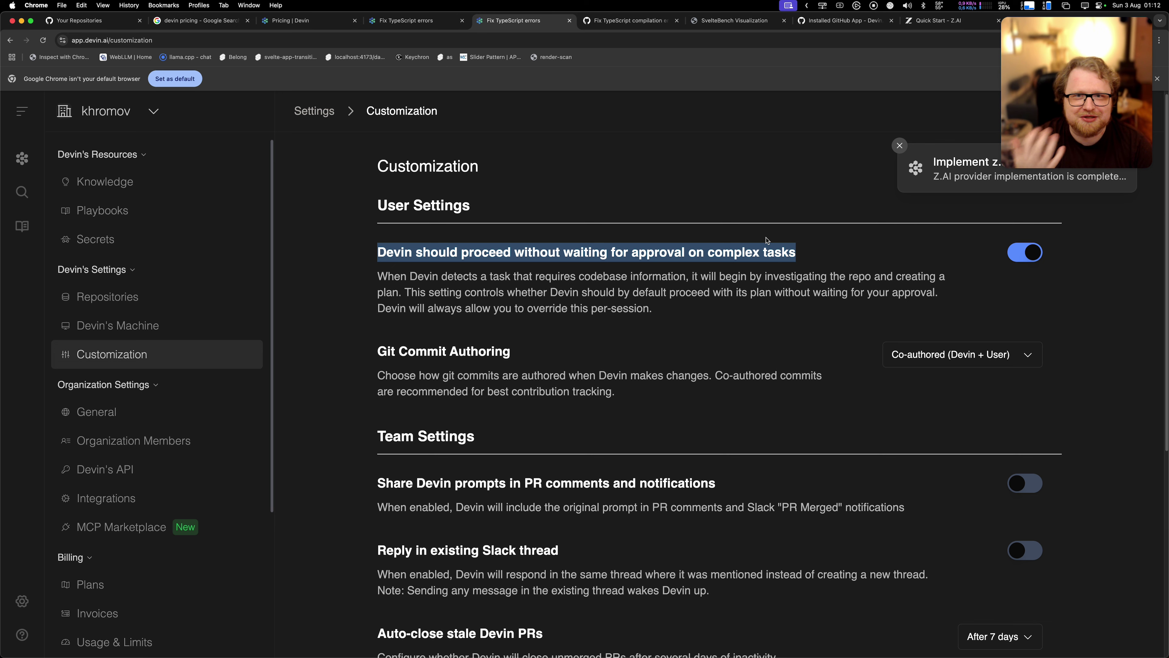
- Open the svelte-bench wiki in DeepWiki and read its Overview, including the Core System Components diagram
{"action": "key", "text": "super+bracketleft"}
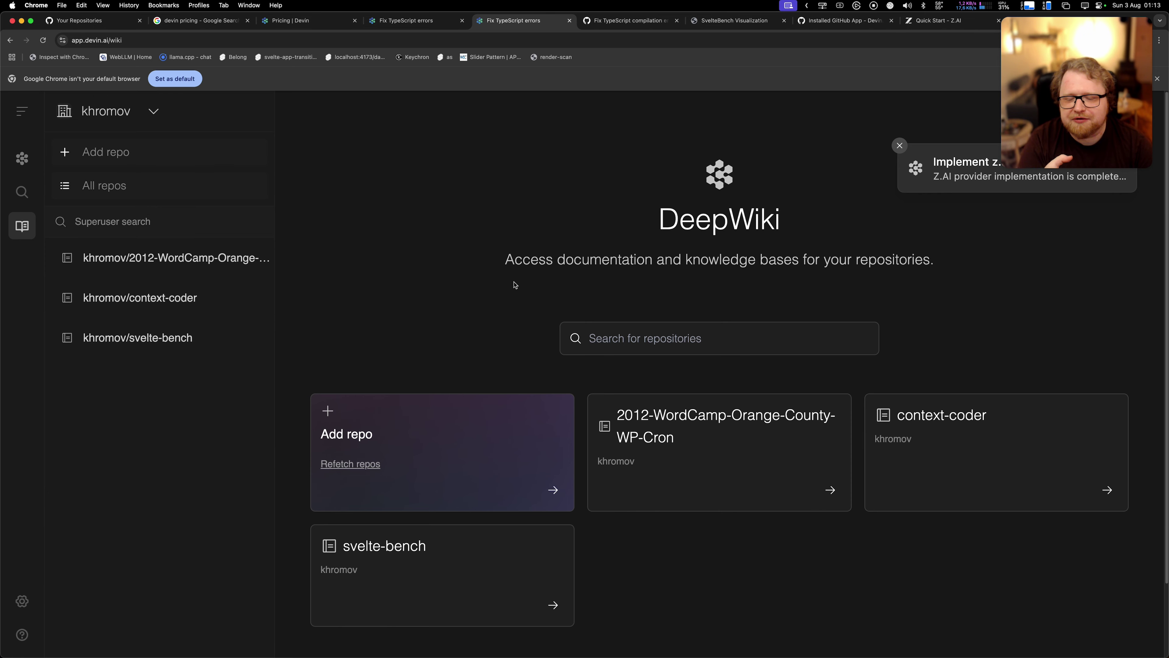
{"action": "left_click", "coordinate": [442, 558]}
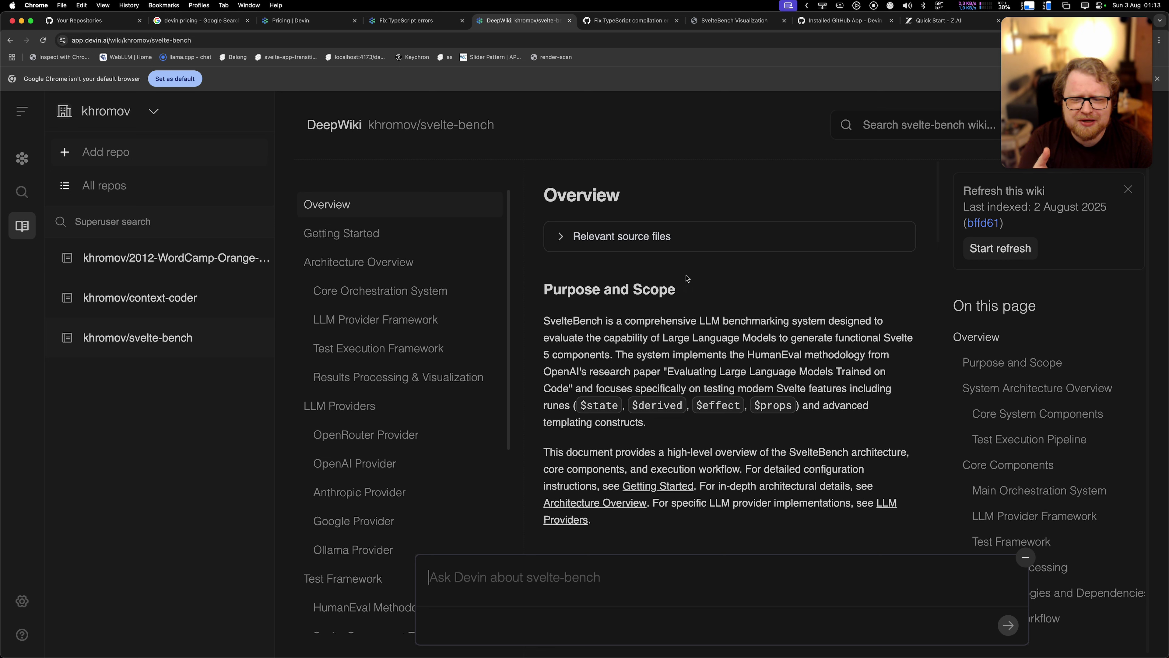
{"action": "scroll", "coordinate": [687, 278], "scroll_direction": "down", "scroll_amount": 3}
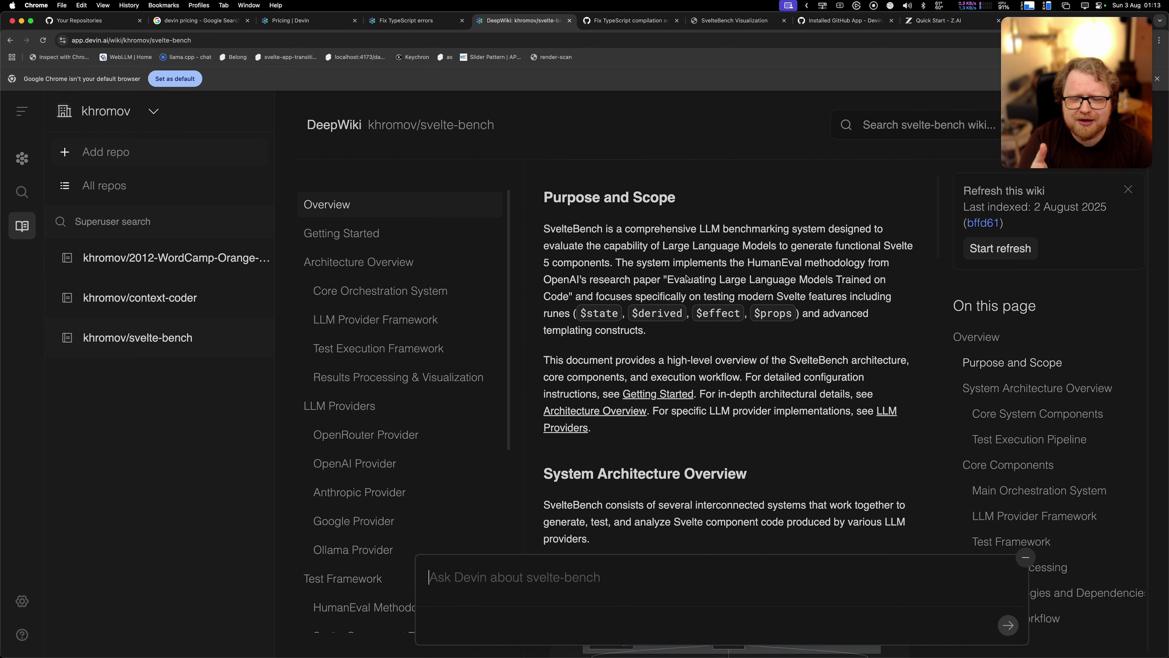
{"action": "scroll", "coordinate": [686, 278], "scroll_direction": "down", "scroll_amount": 7}
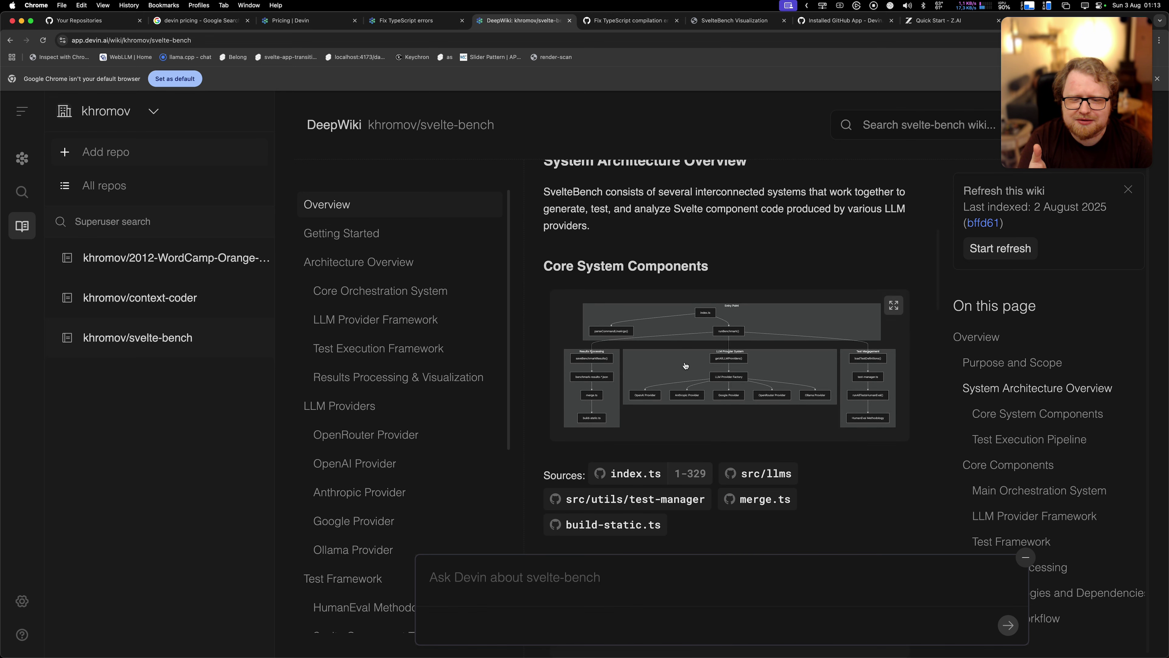
{"action": "scroll", "coordinate": [722, 375], "scroll_direction": "up", "scroll_amount": 1}
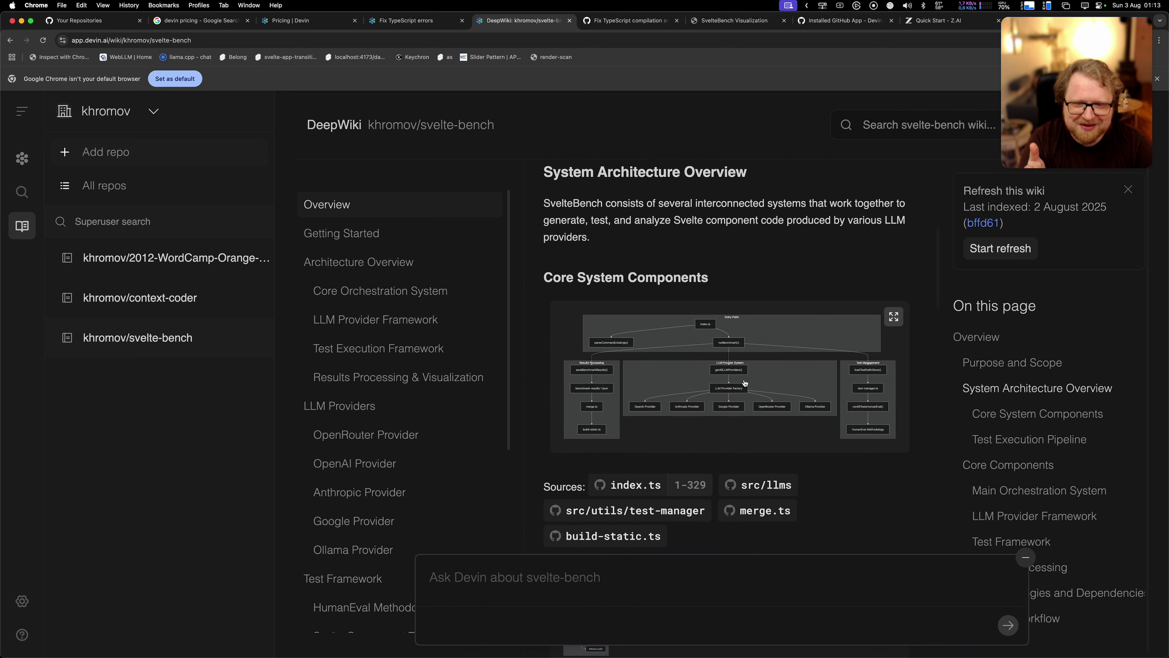
{"action": "scroll", "coordinate": [745, 383], "scroll_direction": "down", "scroll_amount": 1}
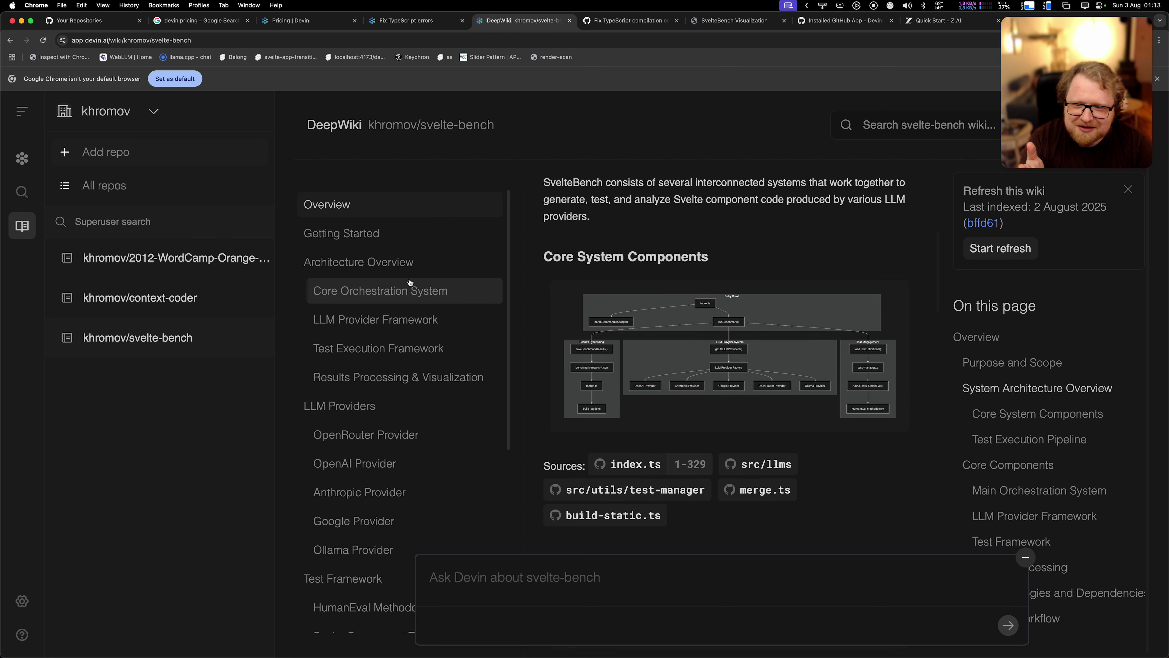
- Look through the wiki's OpenRouter Provider, HumanEval Methodology and Svelte Component Tests pages
{"action": "scroll", "coordinate": [382, 323], "scroll_direction": "down", "scroll_amount": 4}
{"action": "left_click", "coordinate": [382, 347]}
{"action": "left_click", "coordinate": [368, 264]}
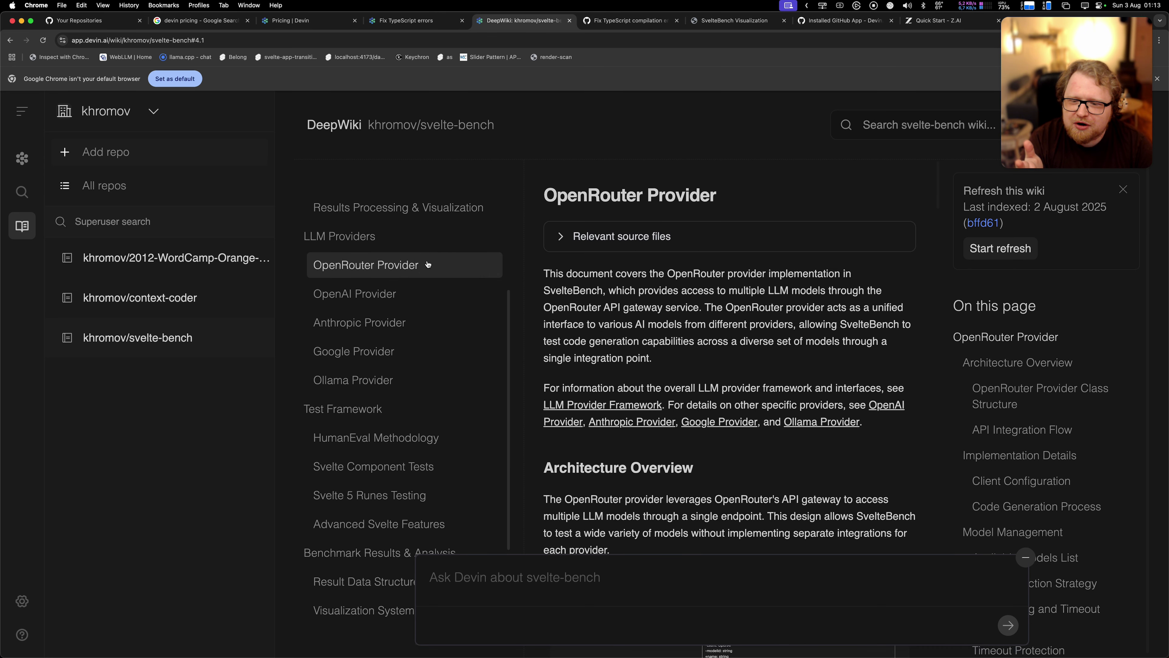
{"action": "scroll", "coordinate": [400, 295], "scroll_direction": "down", "scroll_amount": 3}
{"action": "left_click", "coordinate": [391, 353]}
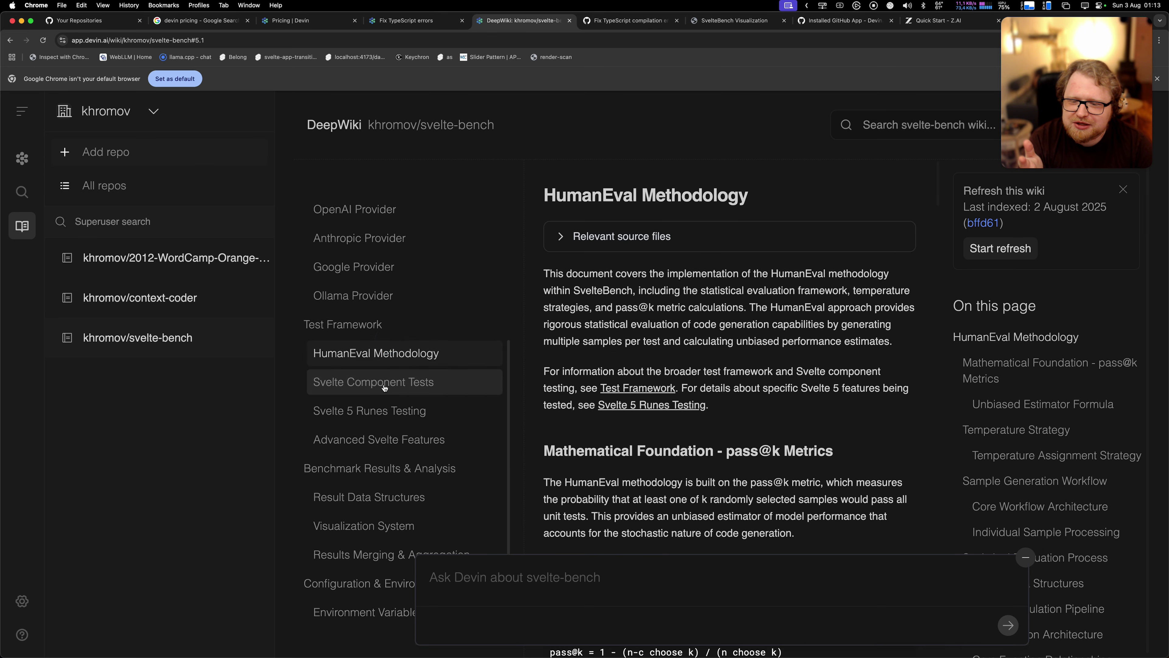
{"action": "left_click", "coordinate": [405, 382]}
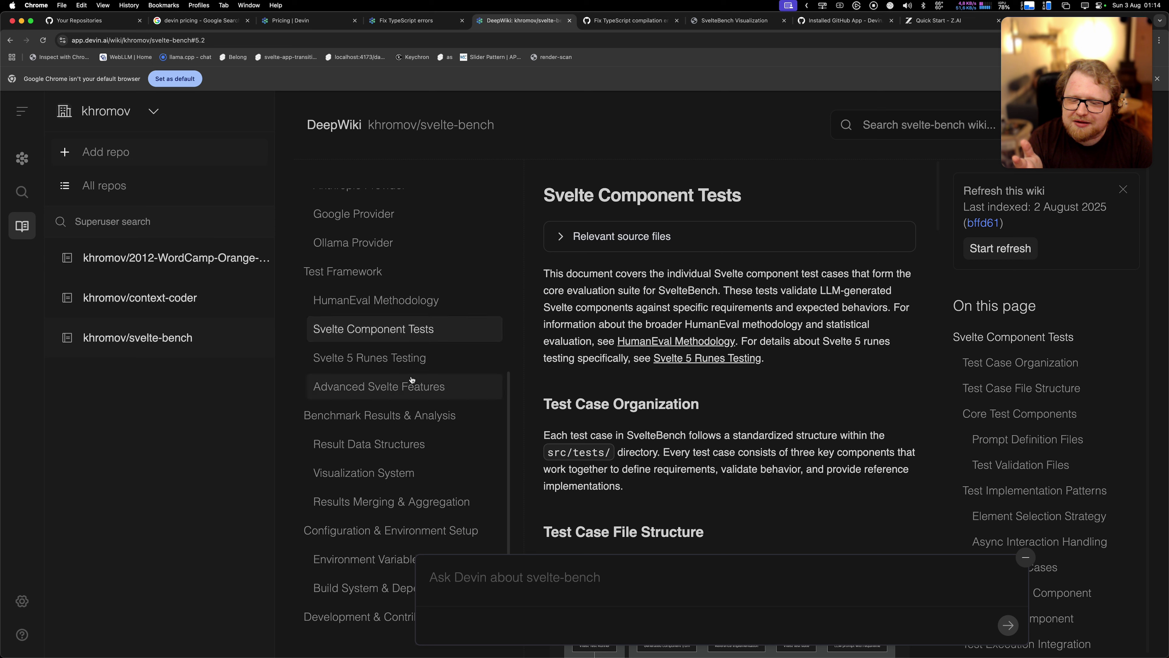
{"action": "scroll", "coordinate": [417, 392], "scroll_direction": "up", "scroll_amount": 6}
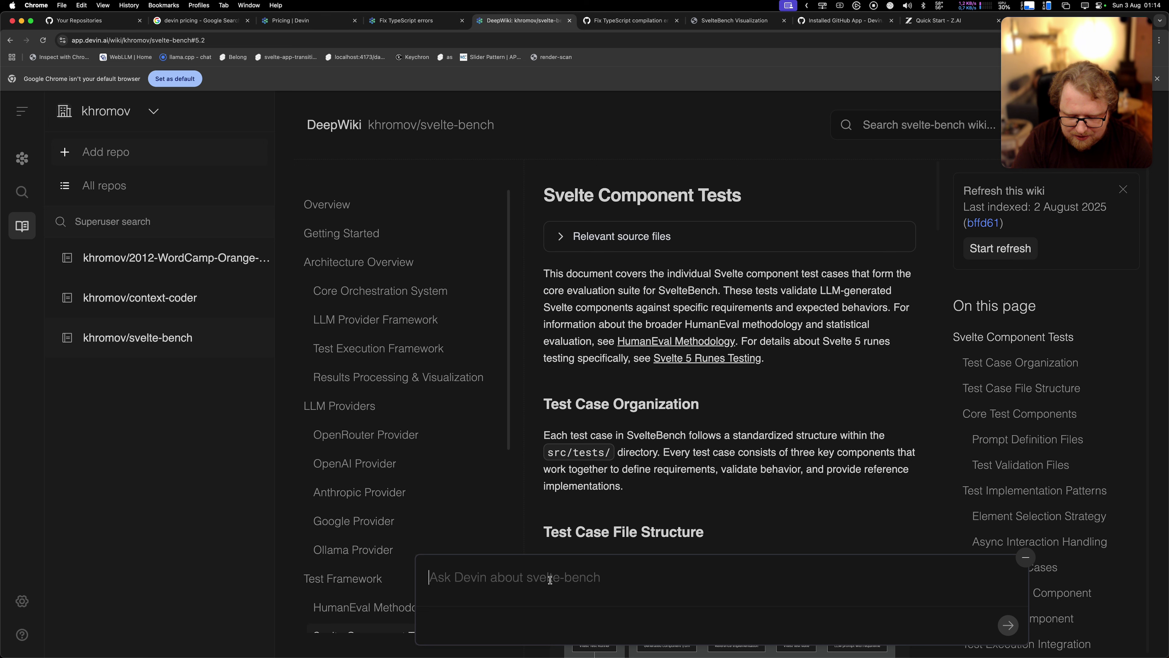
- Ask Devin about svelte-bench with the question "What providers are supported?"
{"action": "type", "text": "What providers"}
{"action": "key", "text": "BackSpace"}
{"action": "key", "text": "BackSpace"}
{"action": "type", "text": "f"}
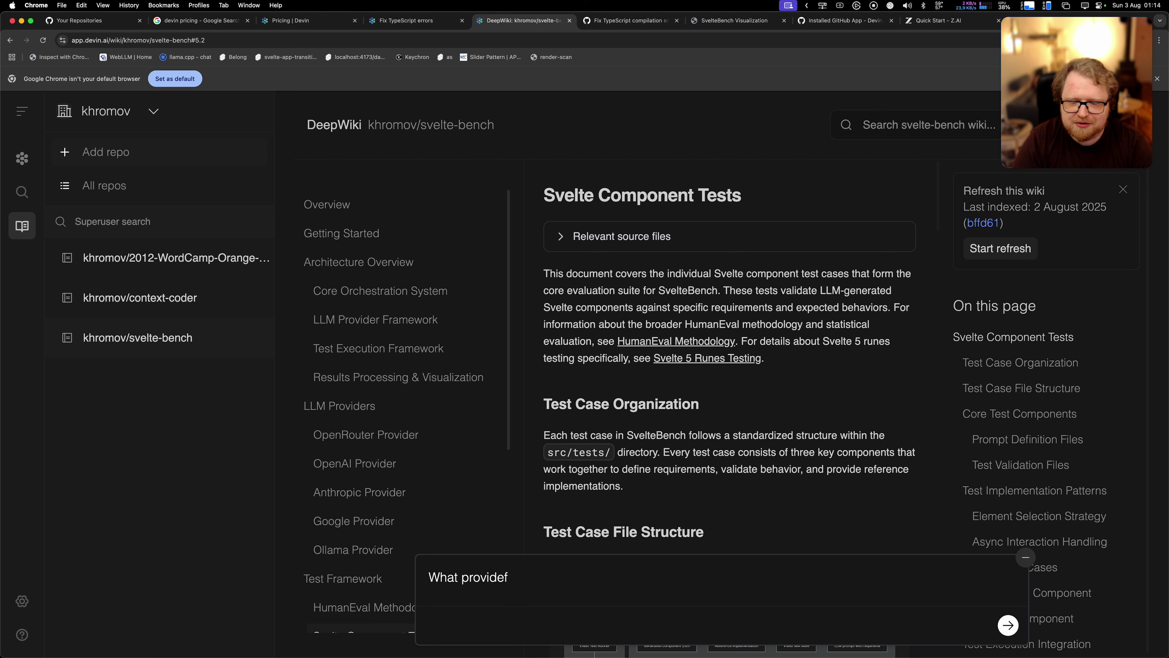
{"action": "key", "text": "BackSpace"}
{"action": "type", "text": "rs are supported?"}
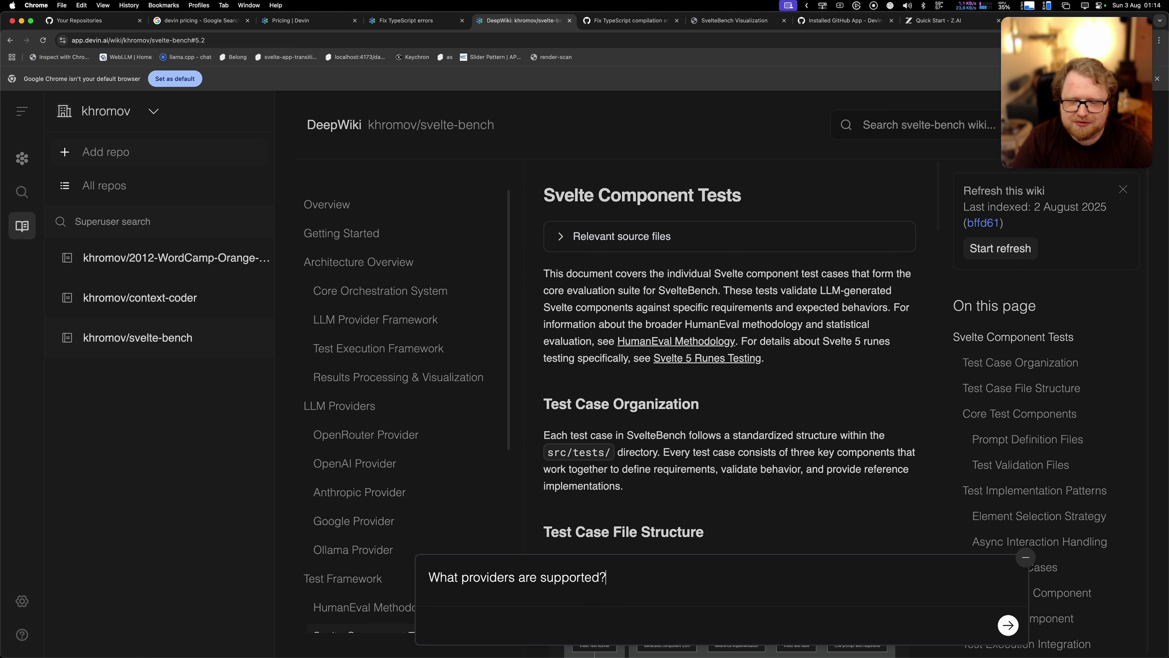
{"action": "key", "text": "Return"}
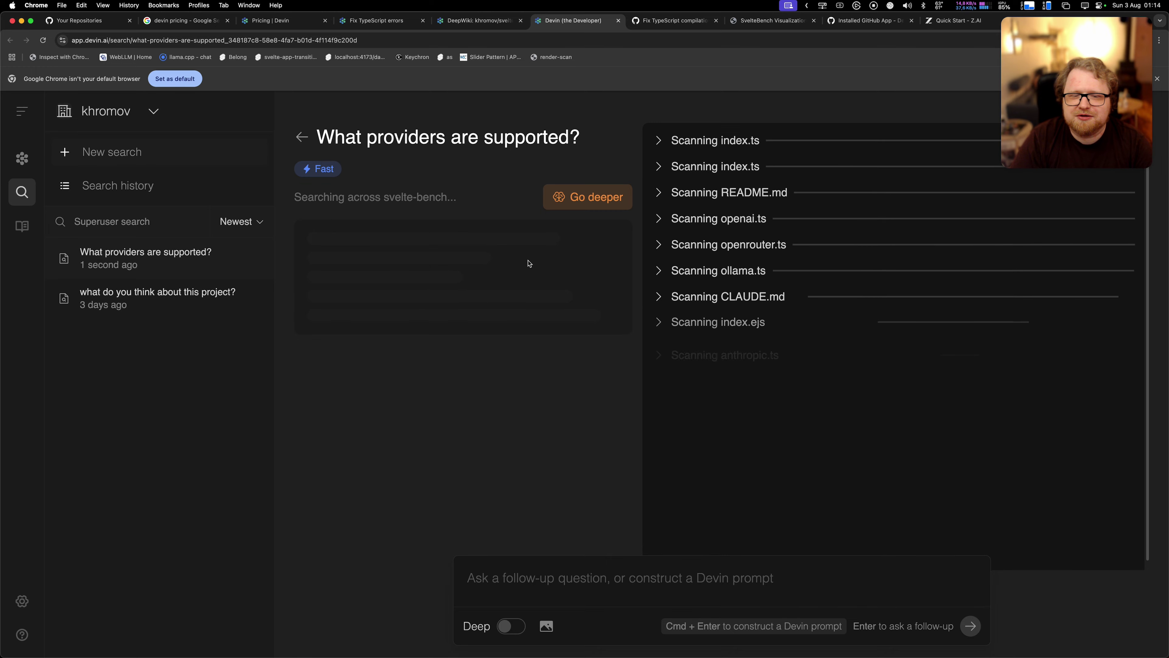
- Read Devin's answer about the supported providers and the source code it cites
{"action": "key", "text": "ctrl+shift+Tab"}
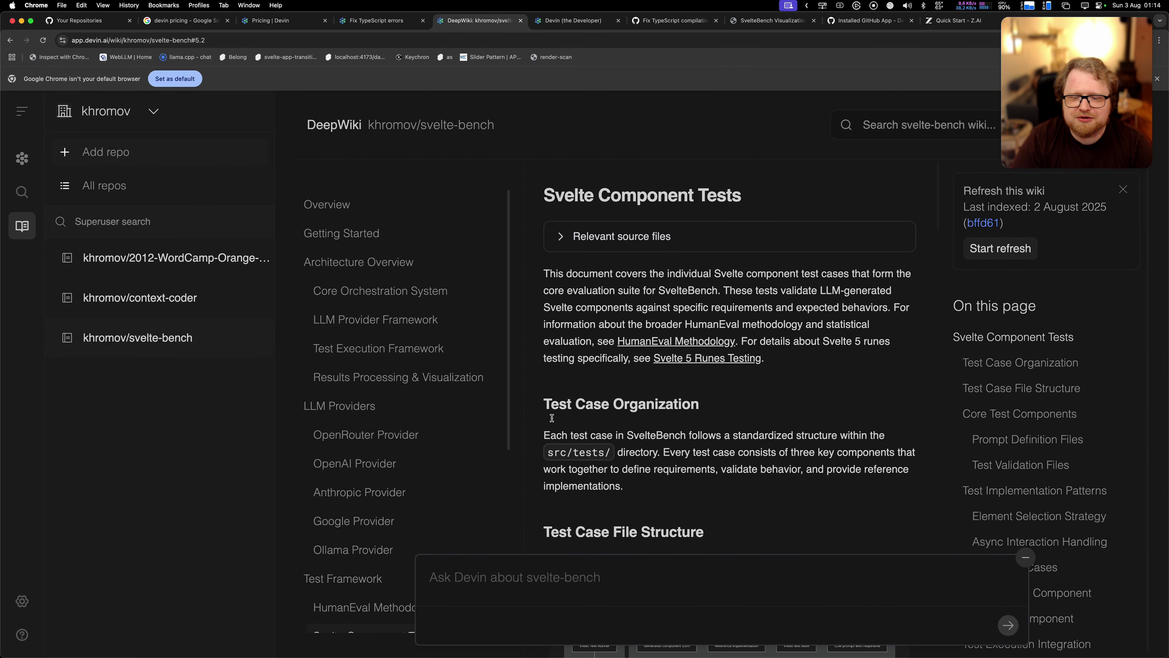
{"action": "left_click", "coordinate": [563, 19]}
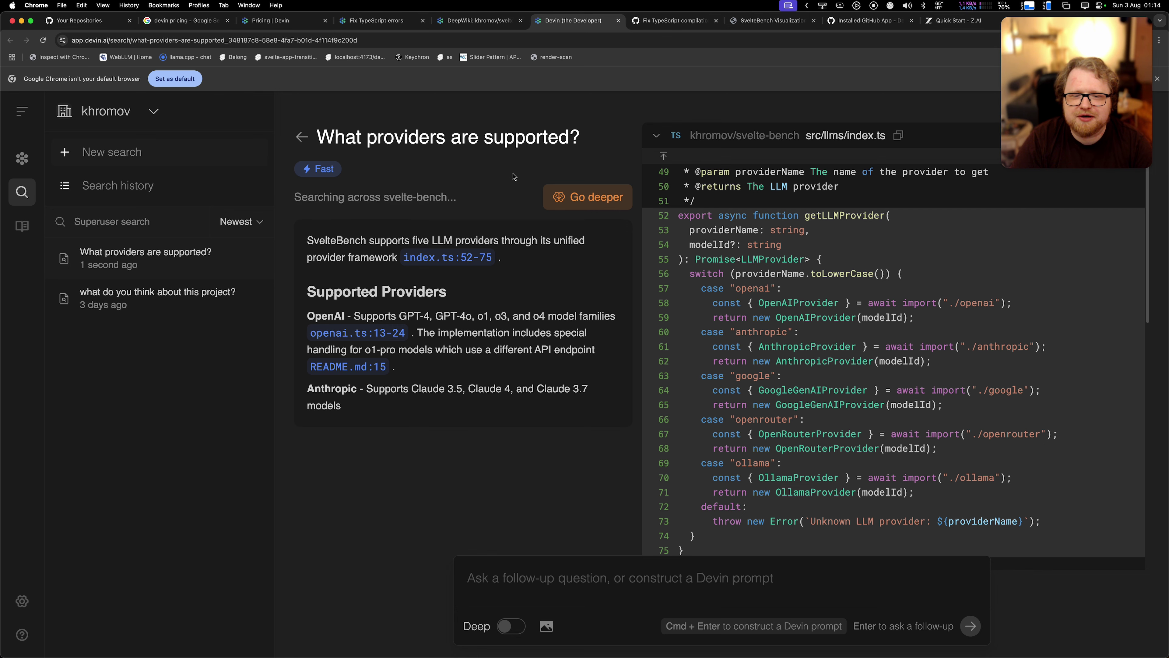
{"action": "scroll", "coordinate": [530, 276], "scroll_direction": "down", "scroll_amount": 5}
{"action": "scroll", "coordinate": [555, 327], "scroll_direction": "up", "scroll_amount": 3}
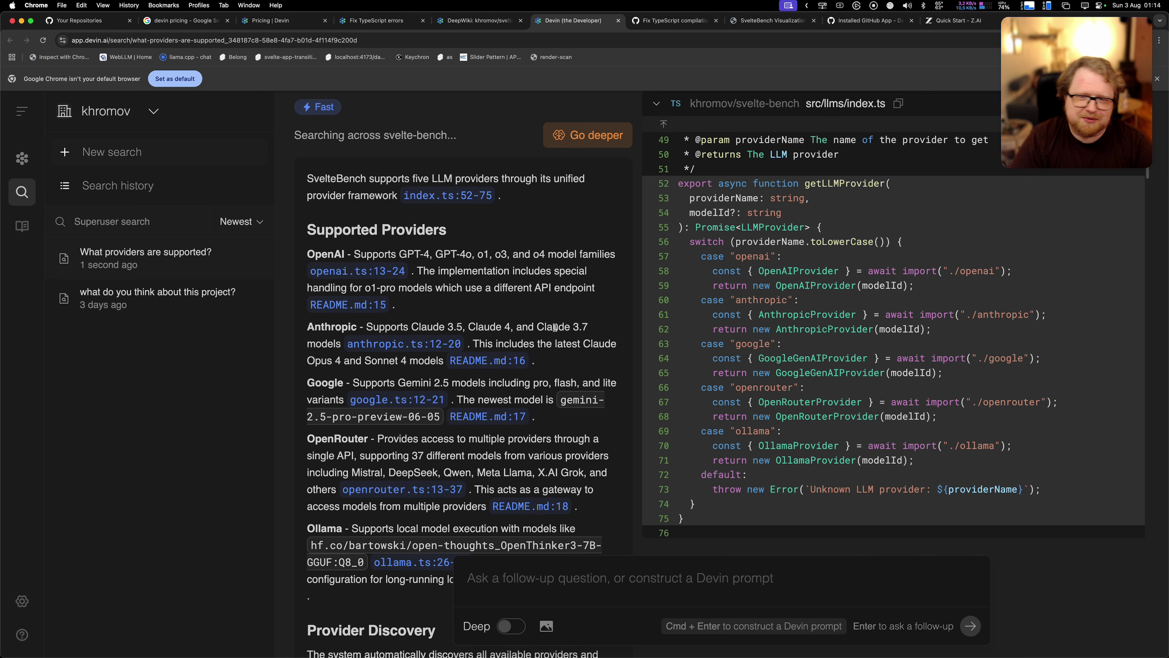
{"action": "scroll", "coordinate": [555, 327], "scroll_direction": "up", "scroll_amount": 2}
- Return to the Devin sessions and open the most recent Implement z.ai provider session
{"action": "left_click", "coordinate": [22, 158]}
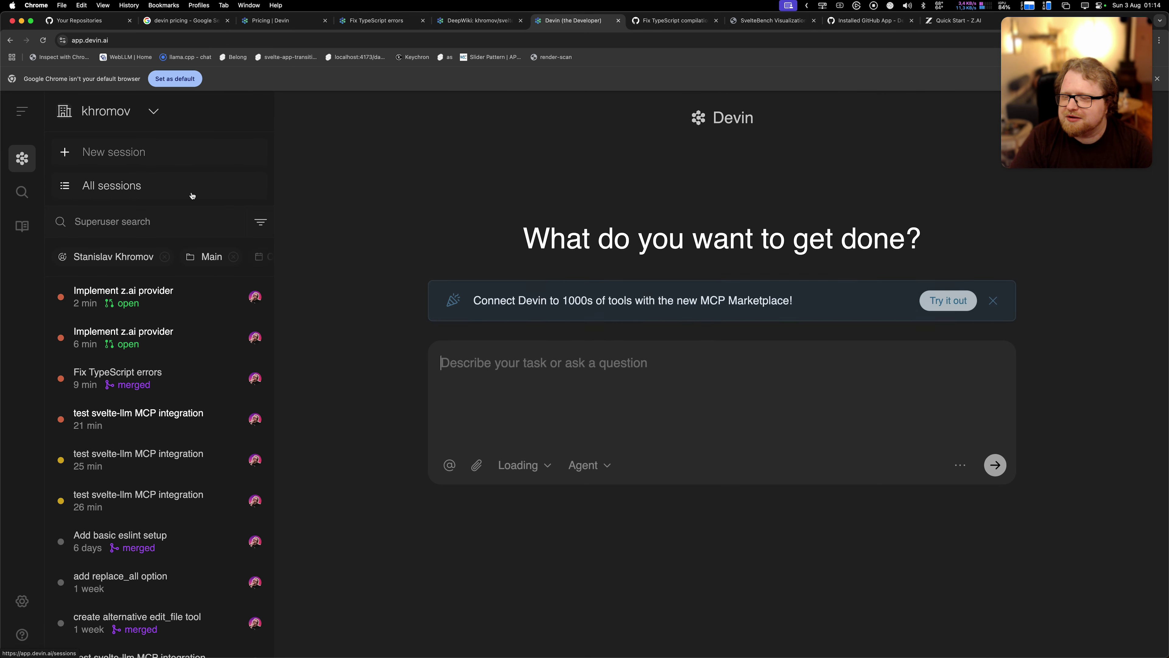
{"action": "left_click", "coordinate": [167, 296]}
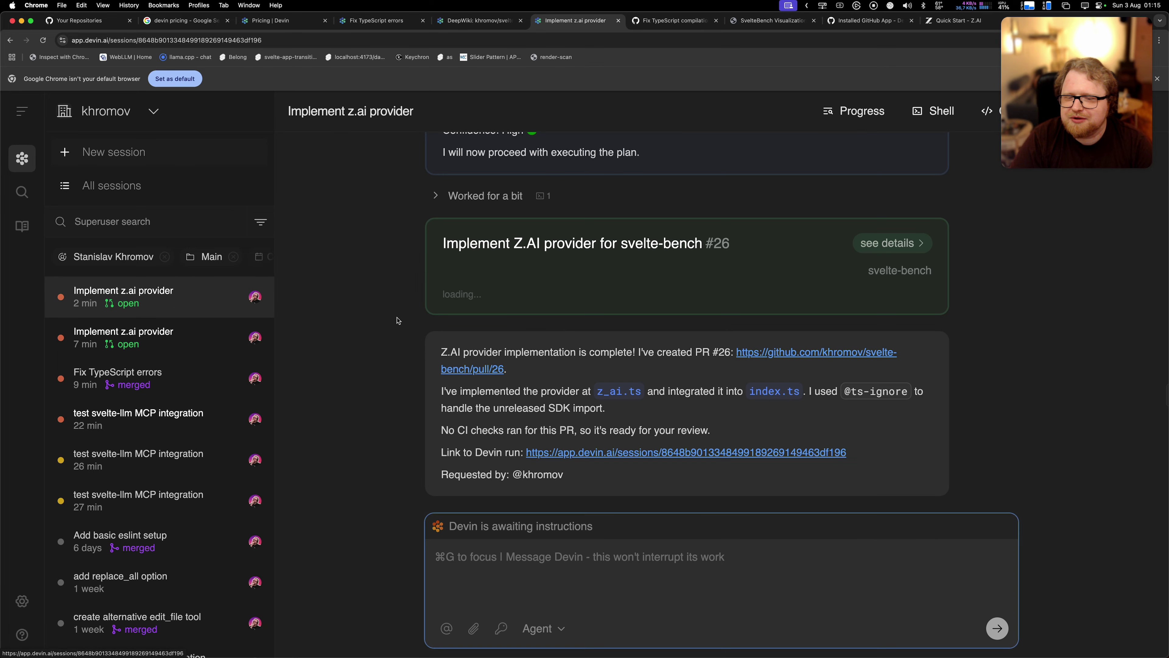
- Compare the two open z.ai provider pull requests and read through the description, test plan and notes of pull request #26
{"action": "left_click", "coordinate": [462, 294]}
{"action": "scroll", "coordinate": [626, 225], "scroll_direction": "down", "scroll_amount": 2}
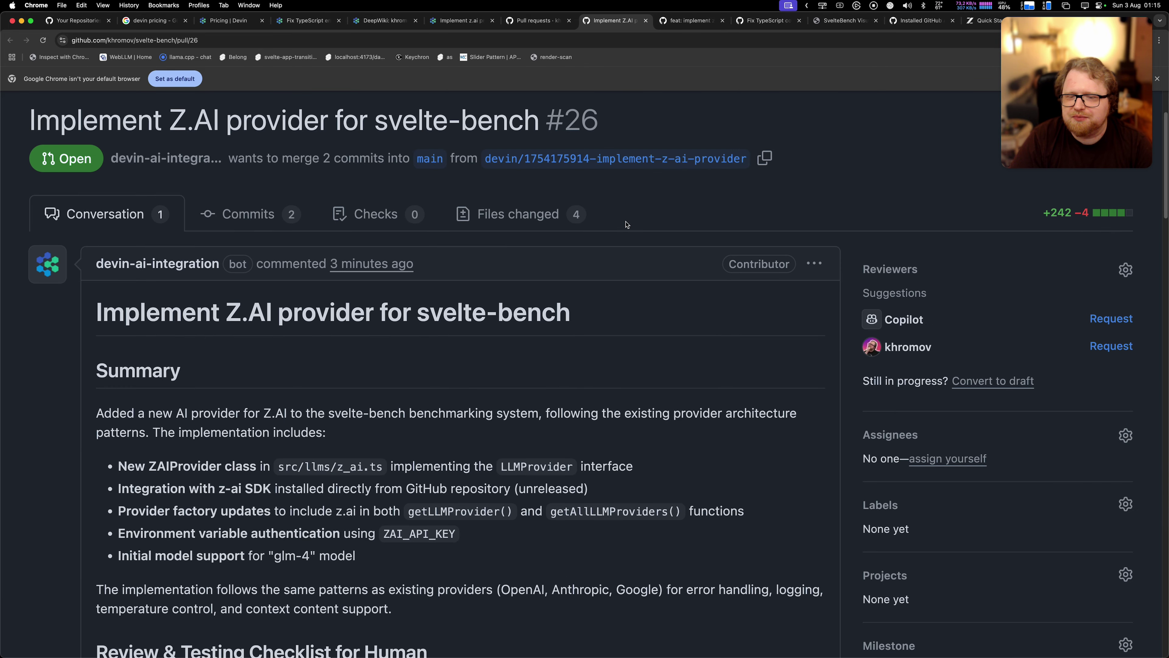
{"action": "left_click", "coordinate": [681, 21]}
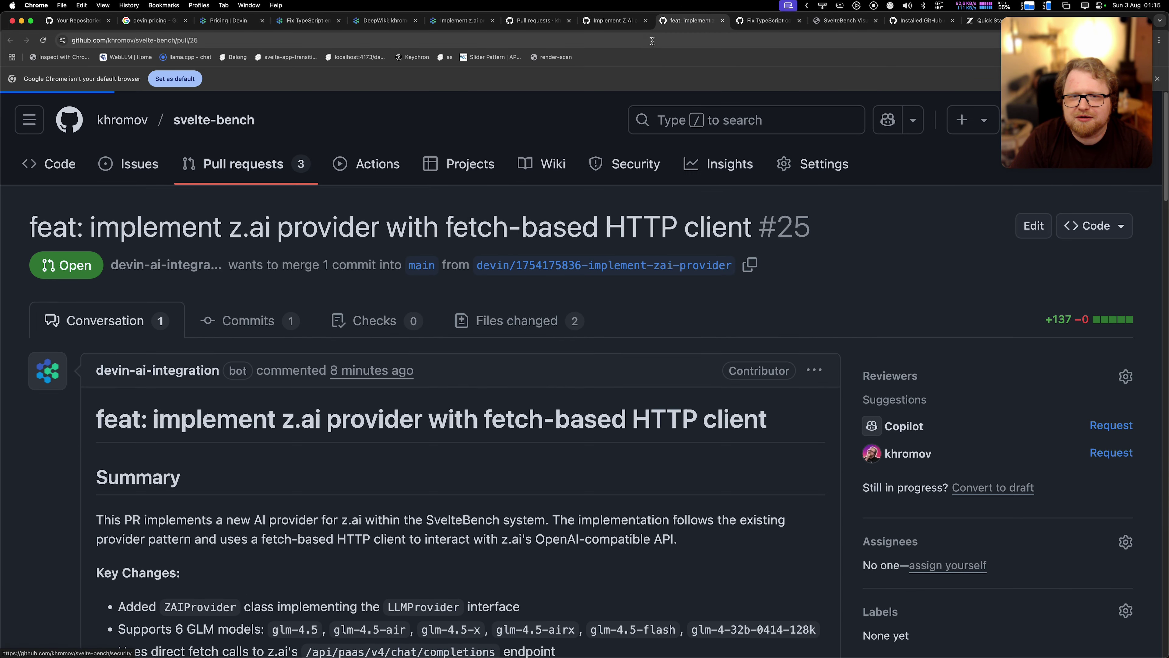
{"action": "left_click", "coordinate": [598, 21]}
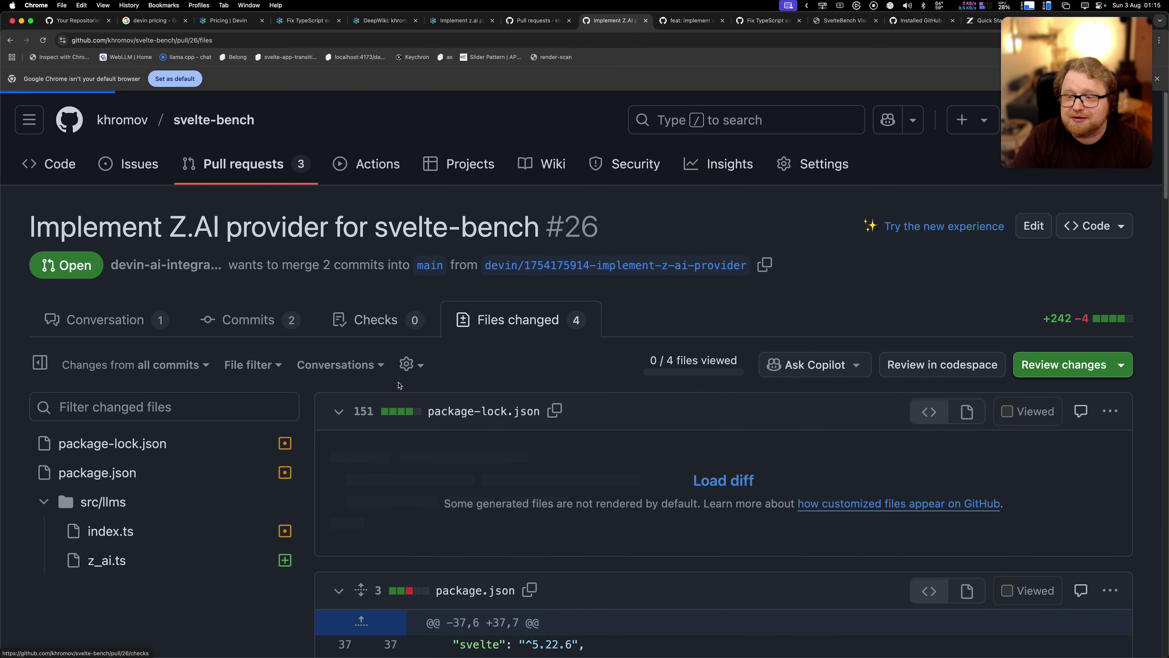
{"action": "scroll", "coordinate": [381, 393], "scroll_direction": "down", "scroll_amount": 10}
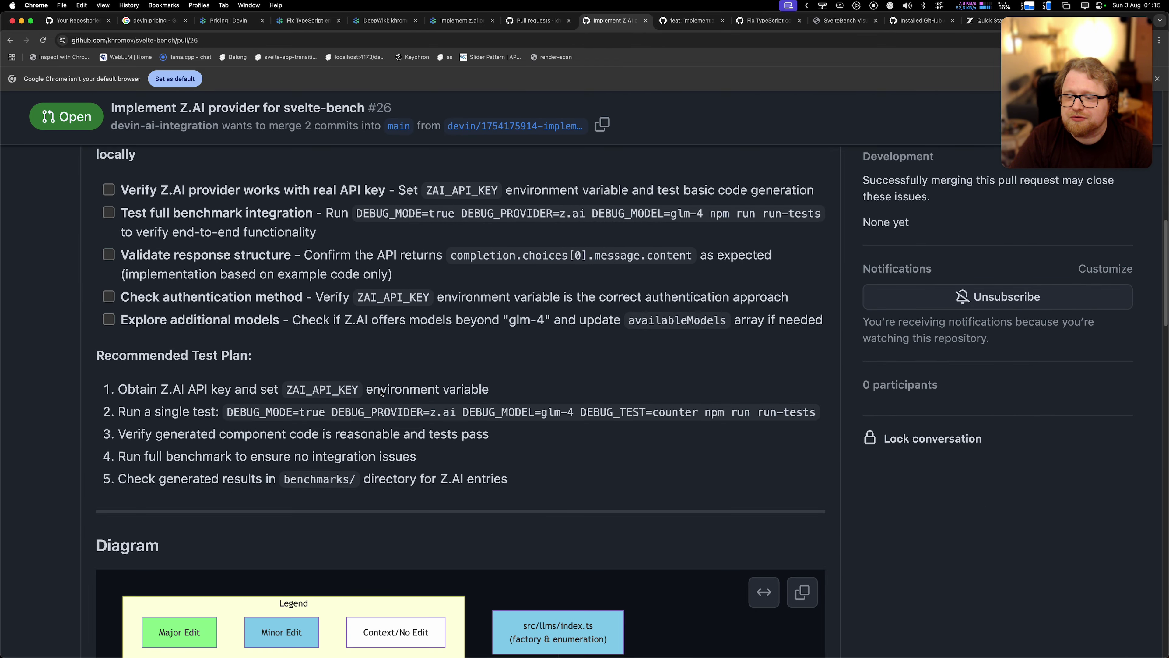
{"action": "scroll", "coordinate": [381, 393], "scroll_direction": "down", "scroll_amount": 20}
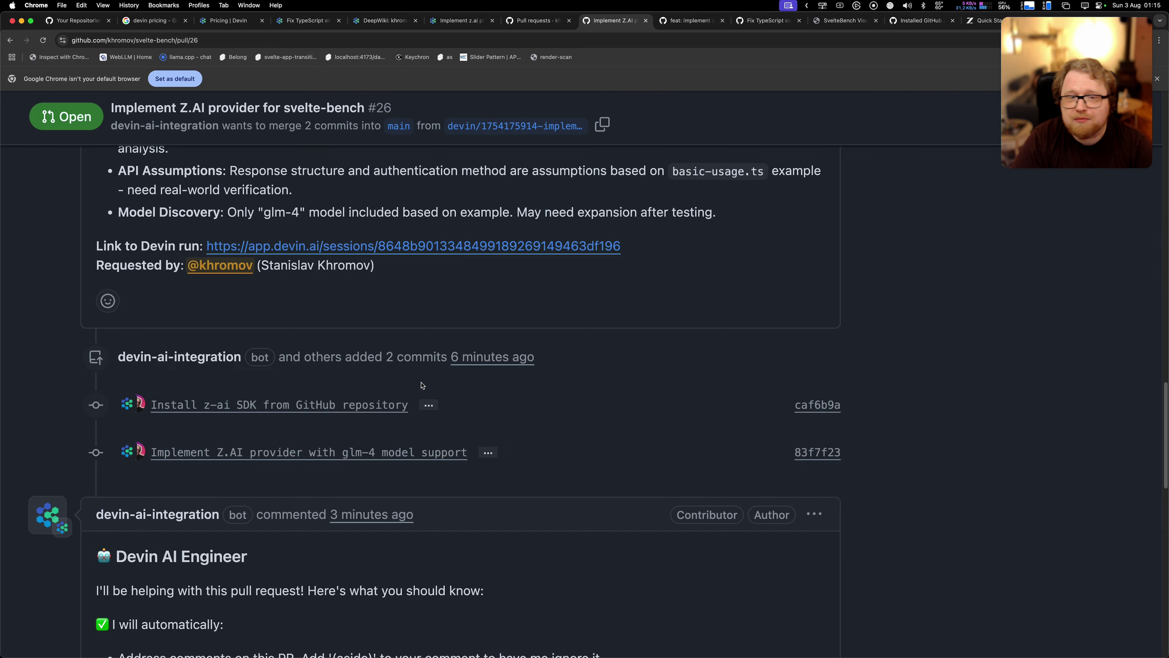
{"action": "scroll", "coordinate": [471, 375], "scroll_direction": "down", "scroll_amount": 2}
{"action": "scroll", "coordinate": [454, 400], "scroll_direction": "up", "scroll_amount": 8}
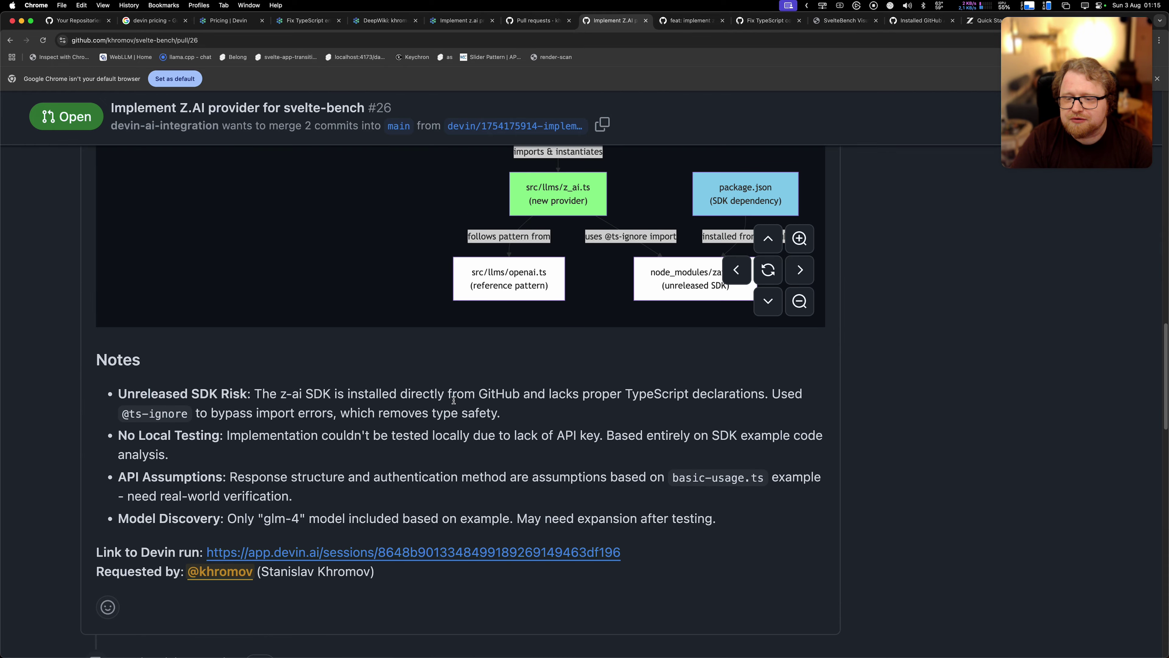
{"action": "scroll", "coordinate": [454, 400], "scroll_direction": "up", "scroll_amount": 15}
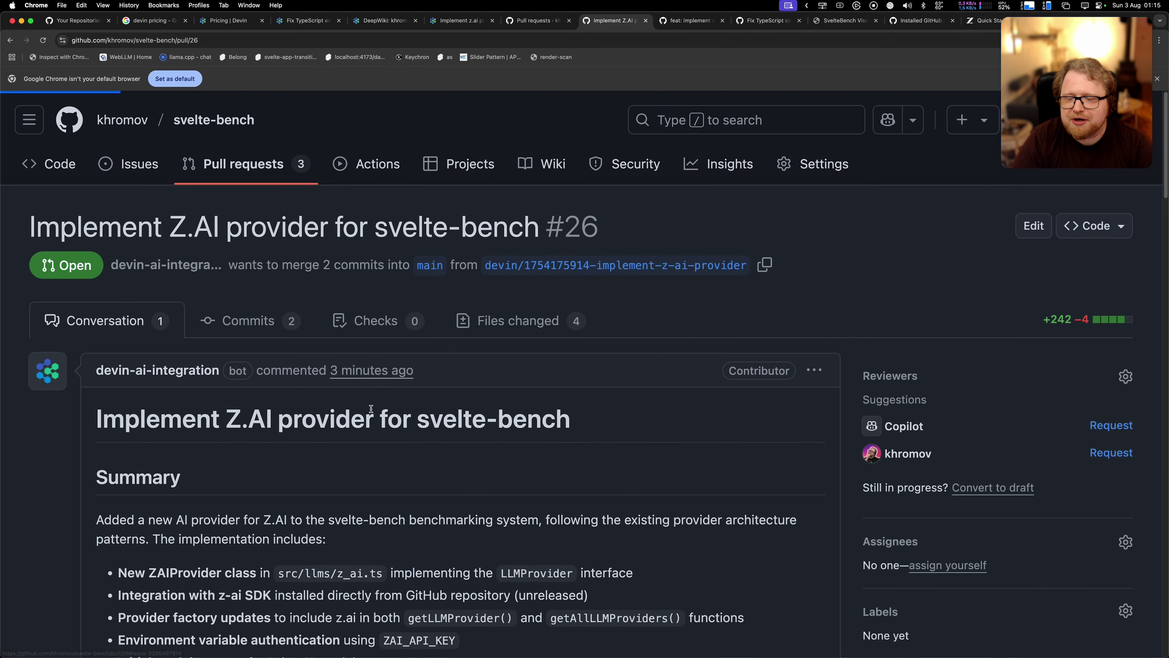
{"action": "scroll", "coordinate": [405, 462], "scroll_direction": "down", "scroll_amount": 3}
{"action": "left_click", "coordinate": [407, 460]}
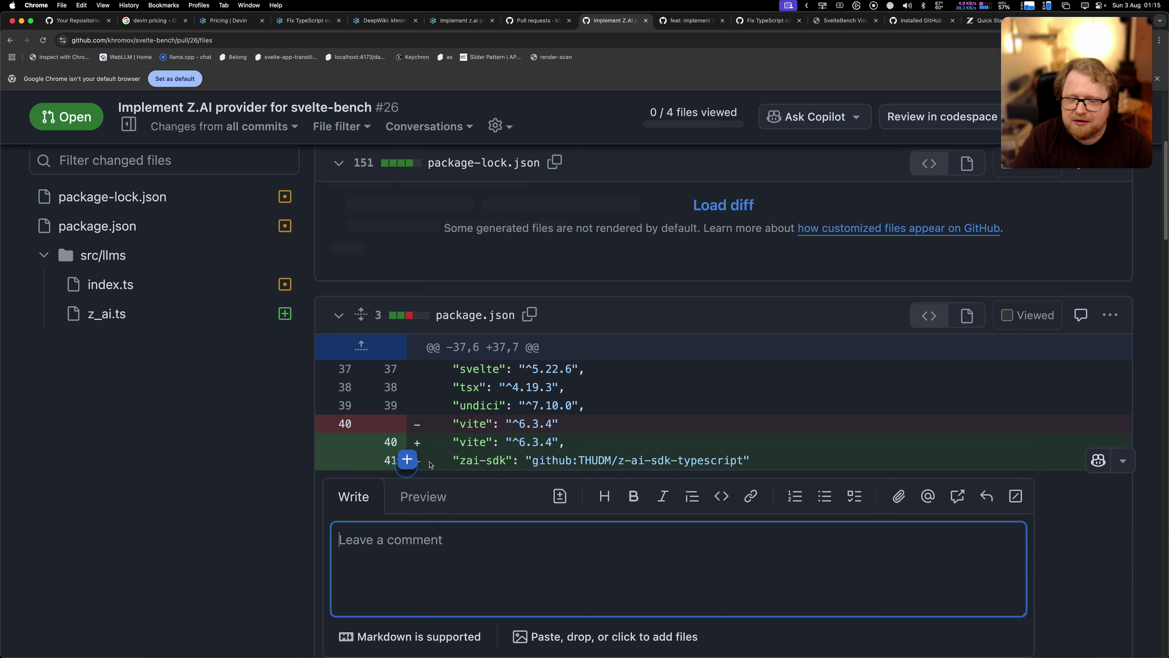
{"action": "type", "text": "I want "}
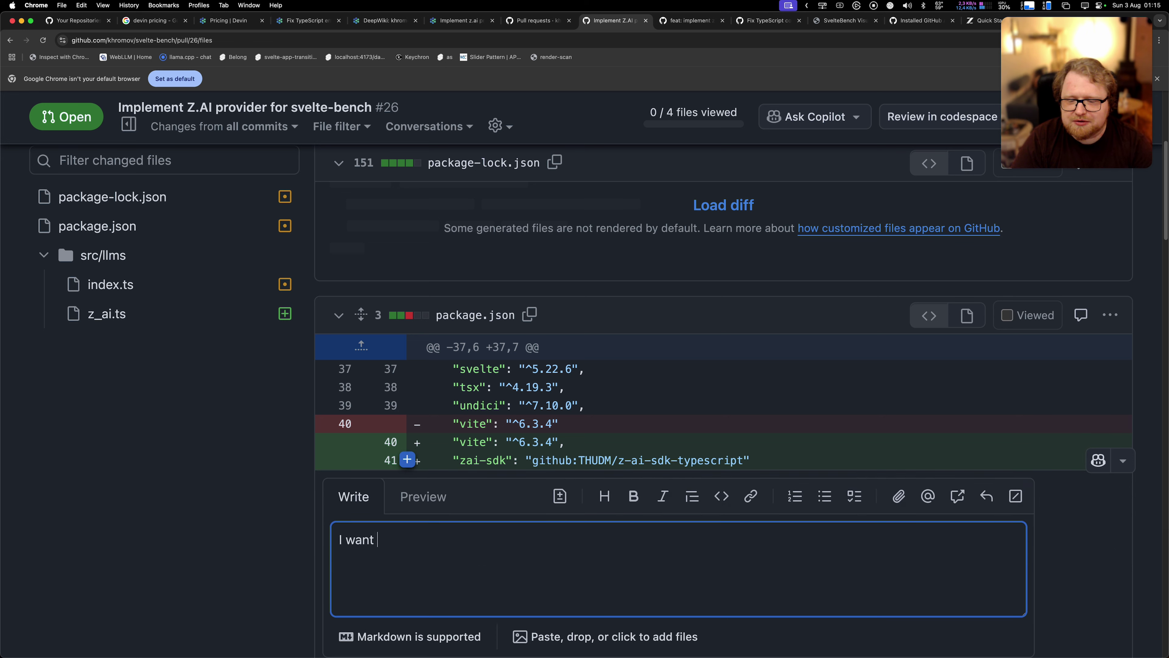
{"action": "type", "text": "you tod"}
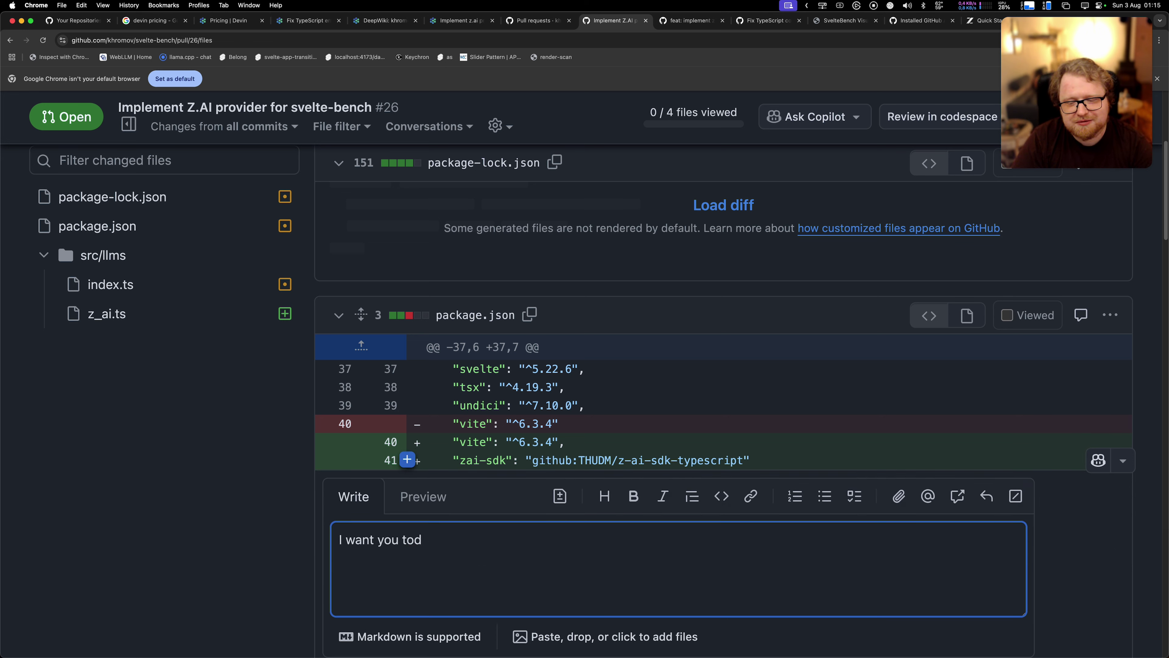
{"action": "type", "text": " o  do"}
{"action": "key", "text": "BackSpace"}
{"action": "key", "text": "BackSpace"}
{"action": "key", "text": "BackSpace"}
{"action": "key", "text": "BackSpace"}
{"action": "type", "text": "do it diff"}
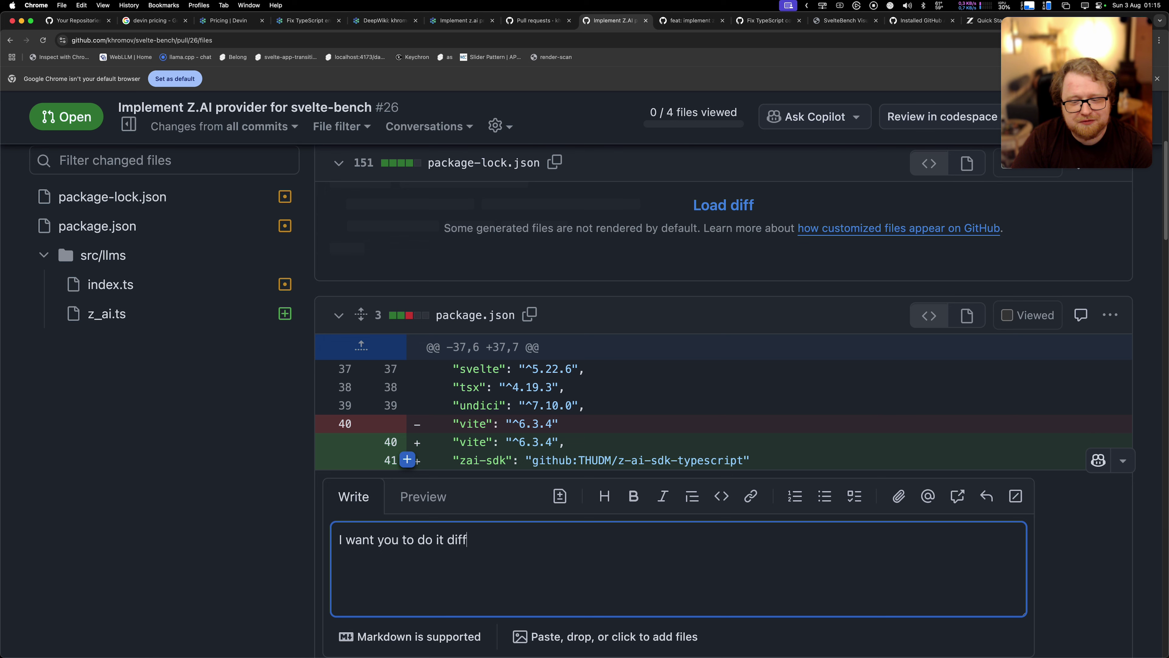
{"action": "type", "text": "erently"}
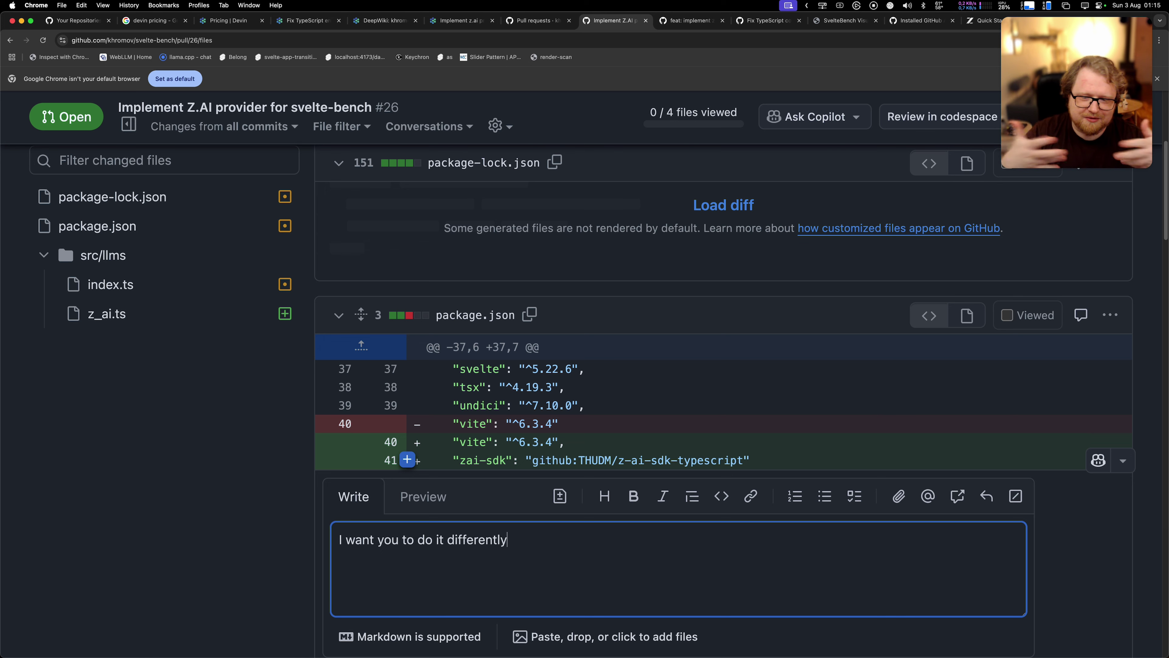
{"action": "scroll", "coordinate": [720, 519], "scroll_direction": "down", "scroll_amount": 2}
{"action": "key", "text": "super+BackSpace"}
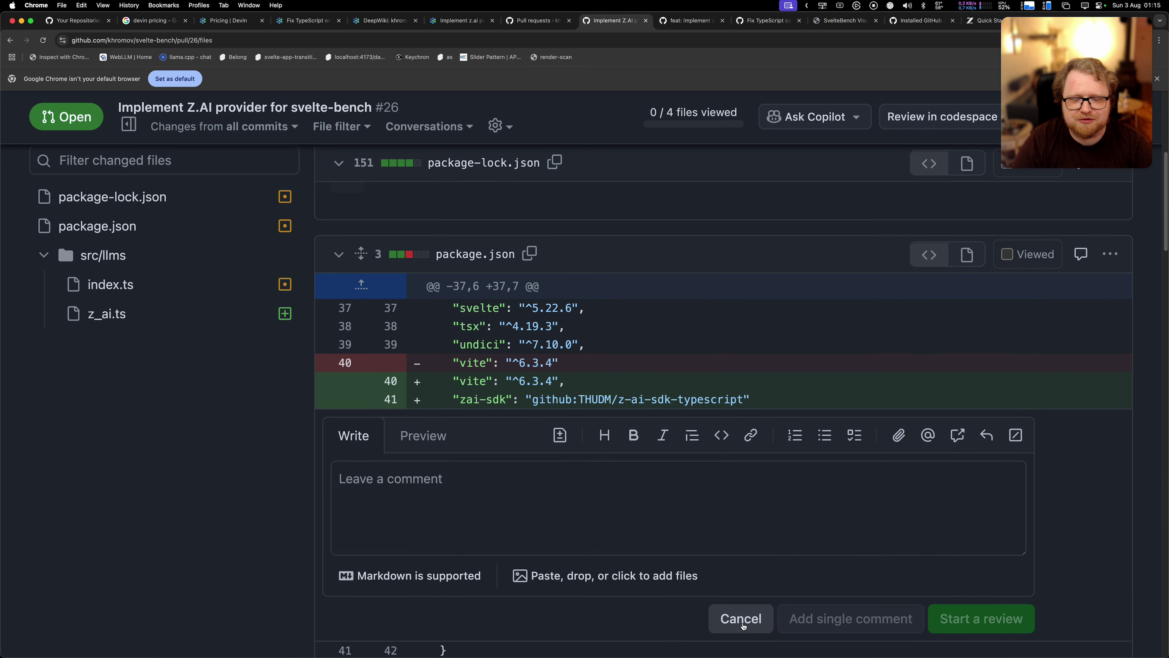
{"action": "left_click", "coordinate": [743, 626]}
- Review the z_ai.ts code changes in pull request #26, then close the pull request pages to return to Devin
{"action": "scroll", "coordinate": [624, 343], "scroll_direction": "down", "scroll_amount": 3}
{"action": "scroll", "coordinate": [626, 346], "scroll_direction": "down", "scroll_amount": 10}
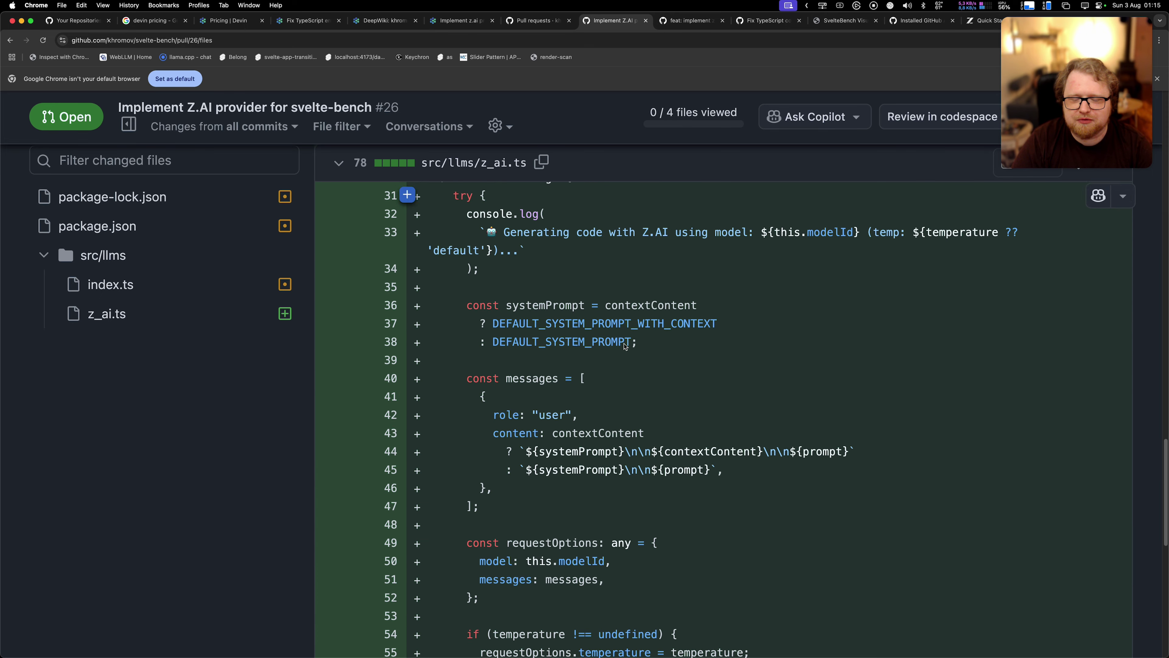
{"action": "scroll", "coordinate": [626, 346], "scroll_direction": "down", "scroll_amount": 10}
{"action": "key", "text": "super+w"}
{"action": "key", "text": "super+w"}
{"action": "key", "text": "super+w"}
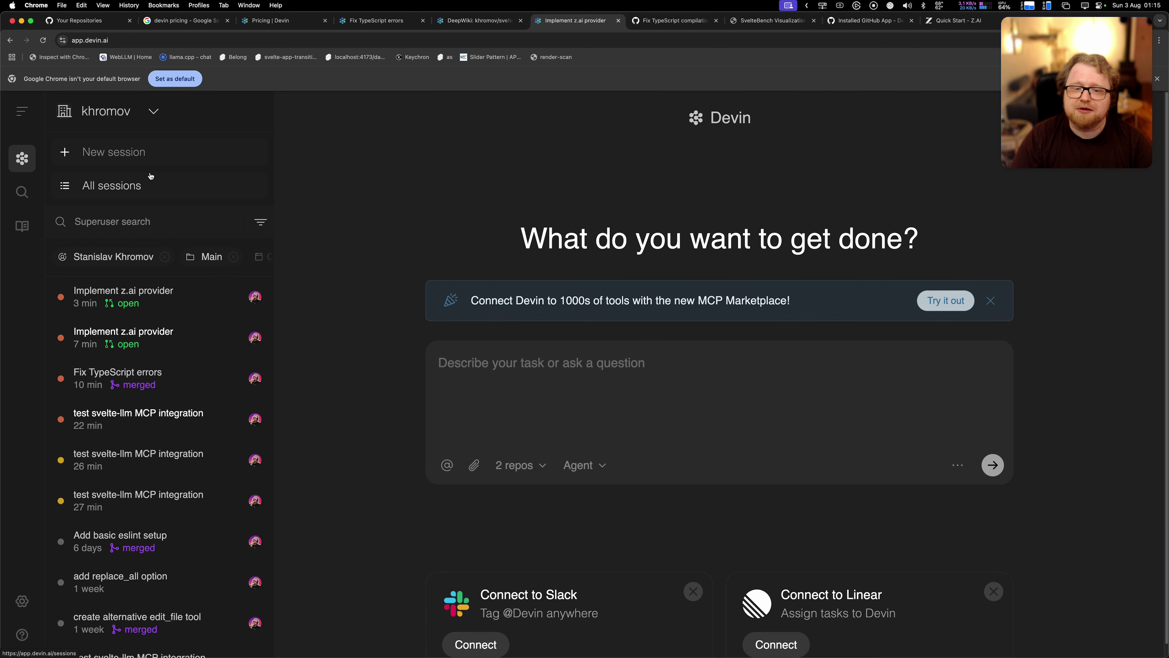
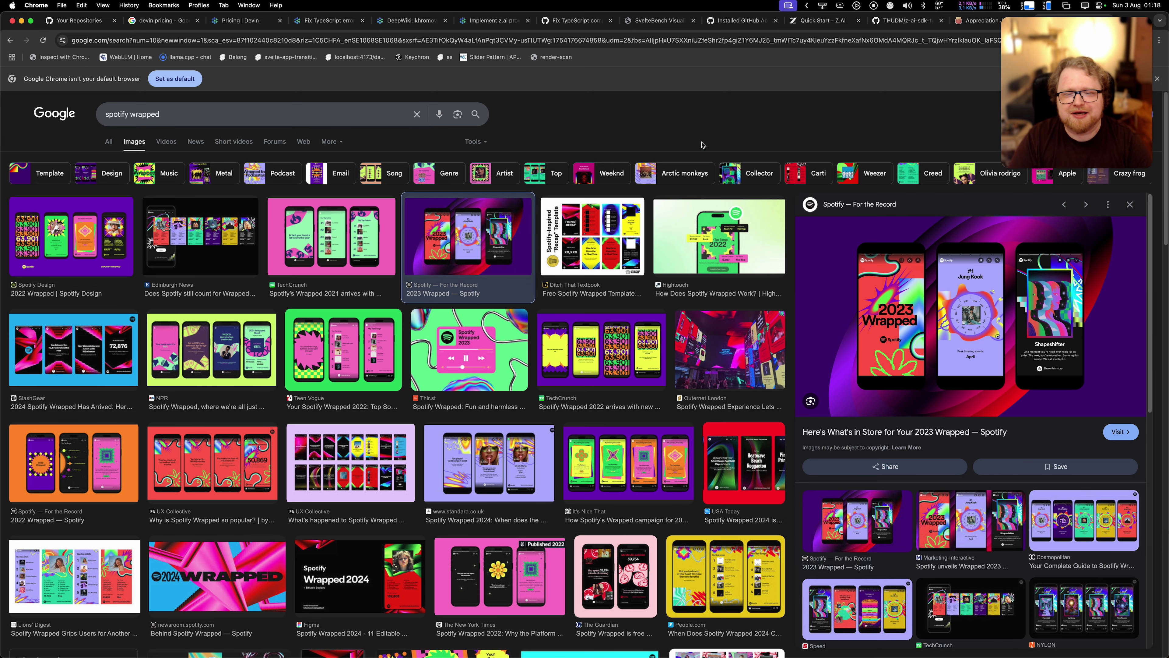
- Close the Spotify Wrapped image search, switch to Figma and examine the row of Wrapped screens in the Appreciation Jar design
{"action": "key", "text": "super+w"}
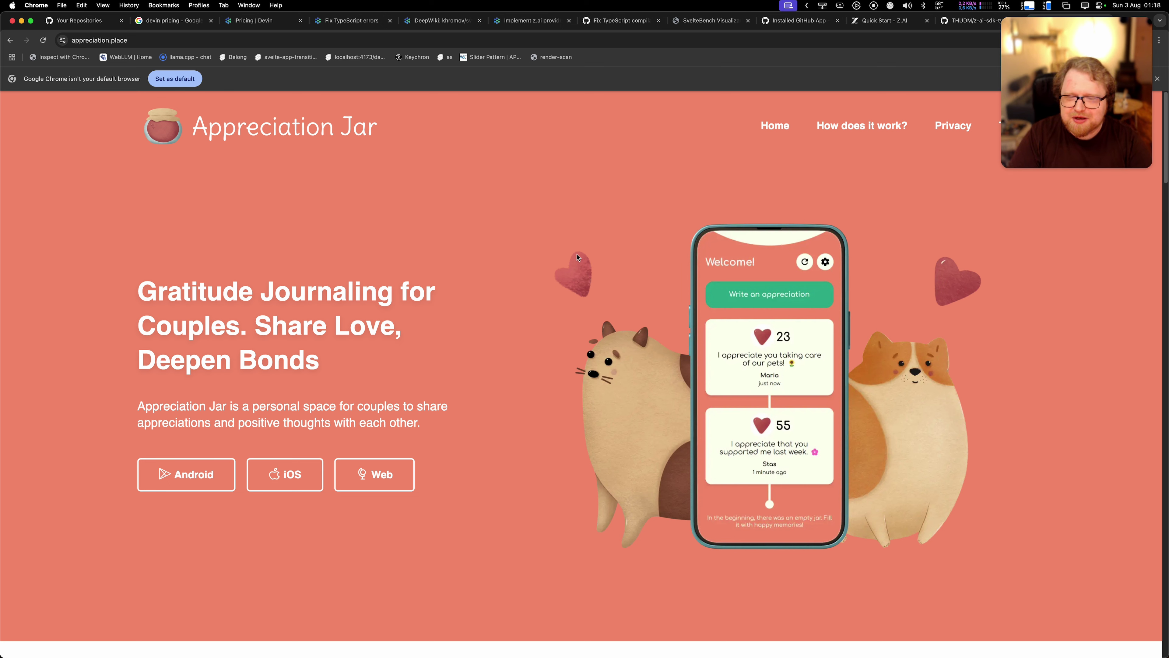
{"action": "key", "text": "super+Tab"}
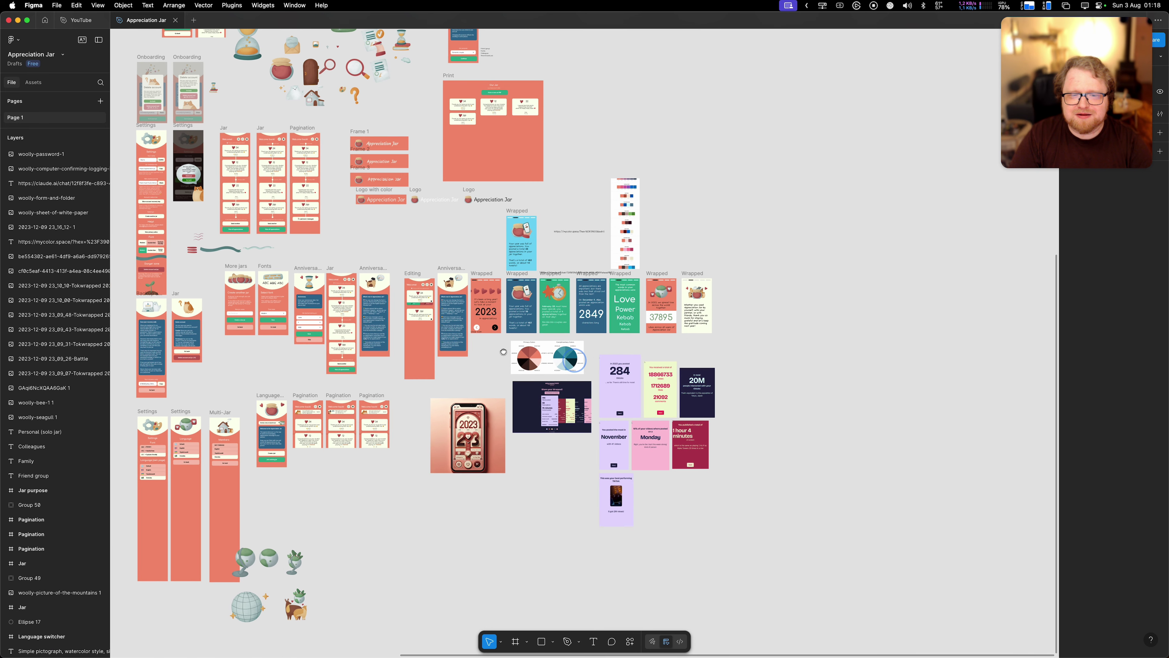
{"action": "scroll", "coordinate": [503, 352], "scroll_direction": "up", "scroll_amount": 5}
{"action": "scroll", "coordinate": [451, 265], "scroll_direction": "left", "scroll_amount": 5}
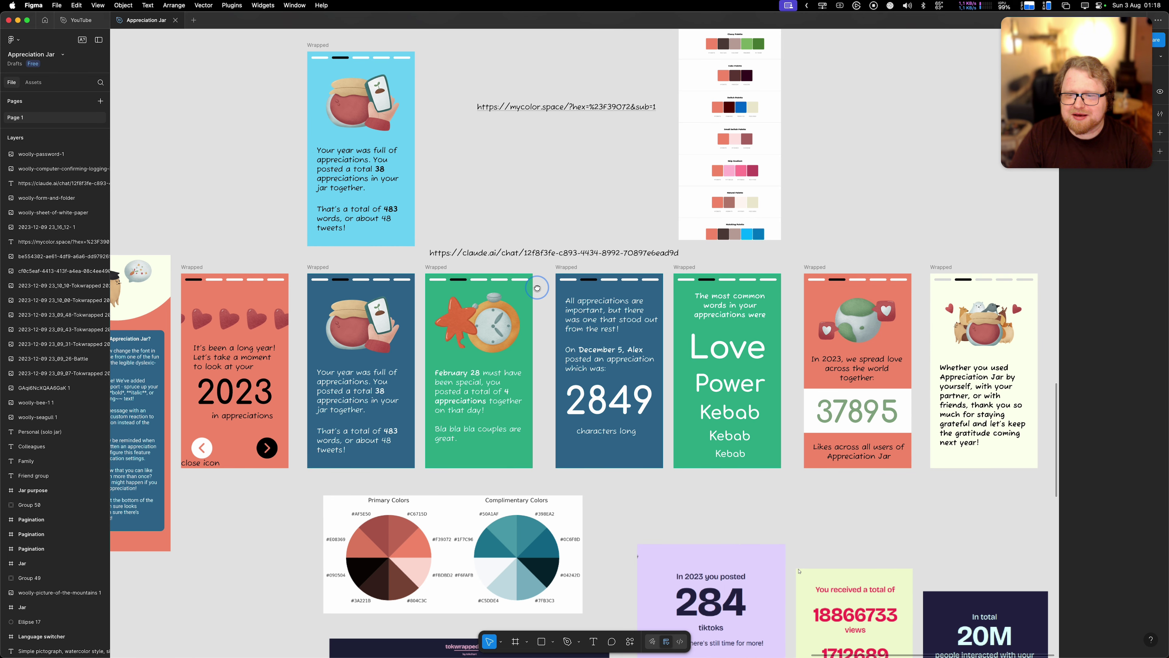
{"action": "scroll", "coordinate": [550, 271], "scroll_direction": "down", "scroll_amount": 2}
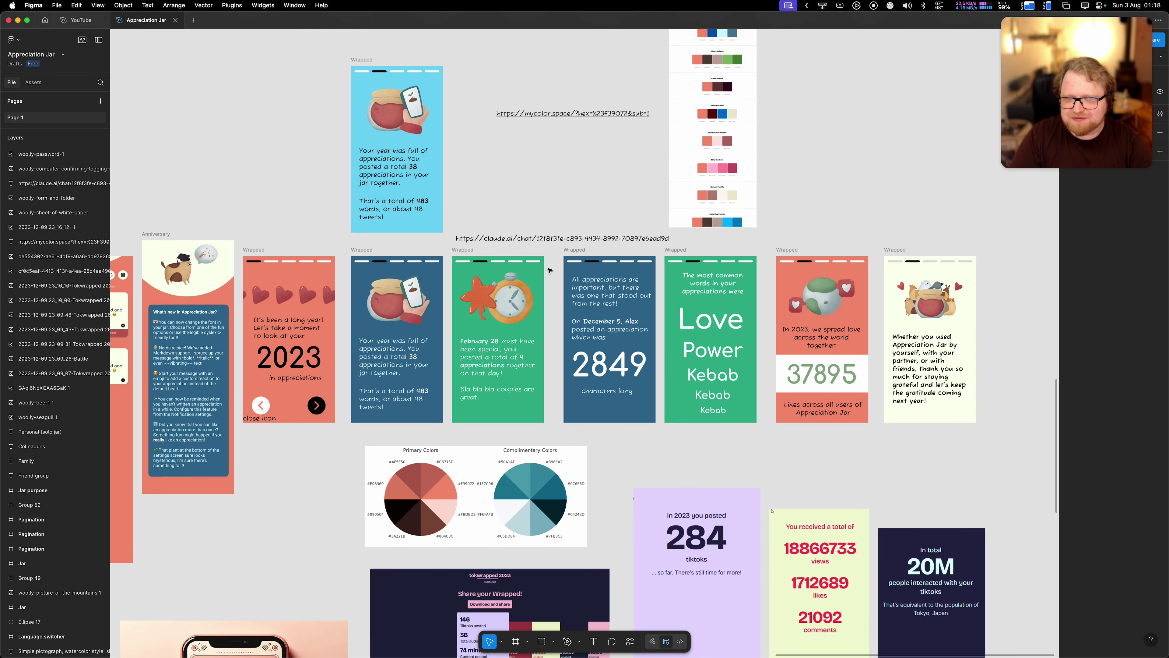
{"action": "scroll", "coordinate": [550, 271], "scroll_direction": "up", "scroll_amount": 3}
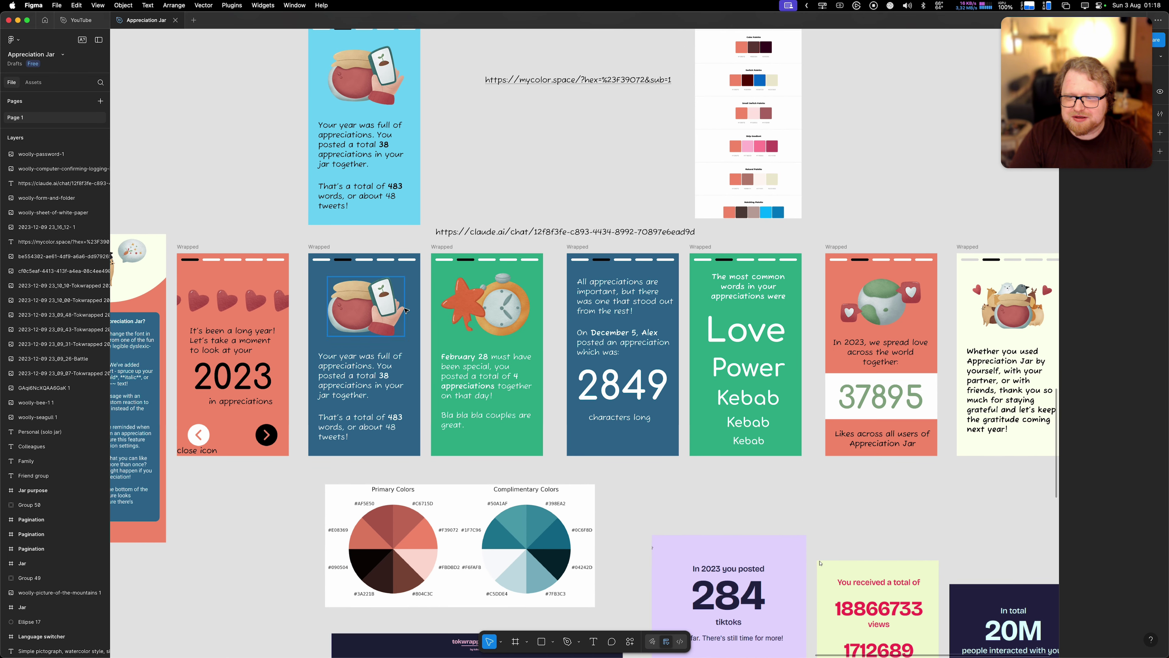
{"action": "scroll", "coordinate": [905, 471], "scroll_direction": "right", "scroll_amount": 2}
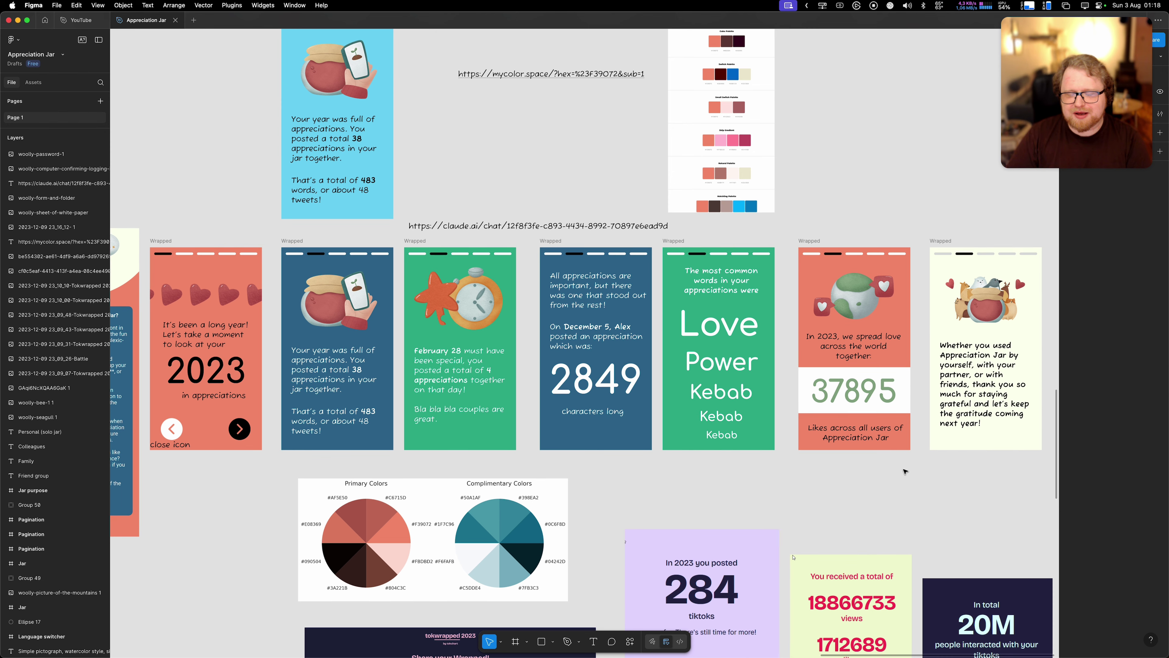